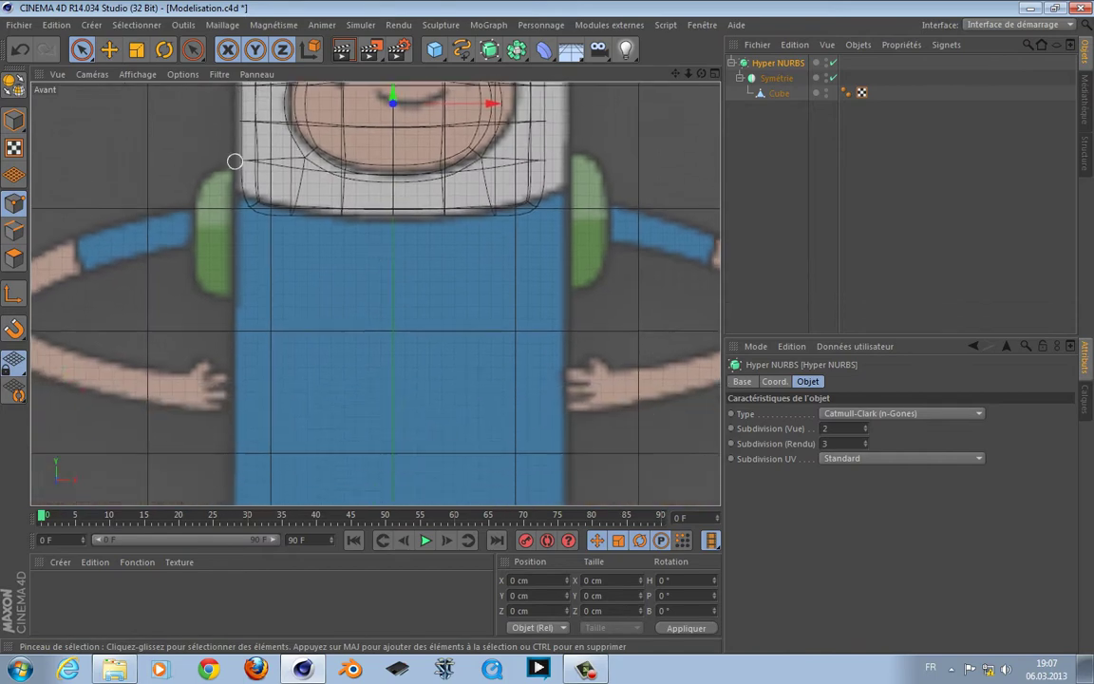
scroll(338, 295, up, 4)
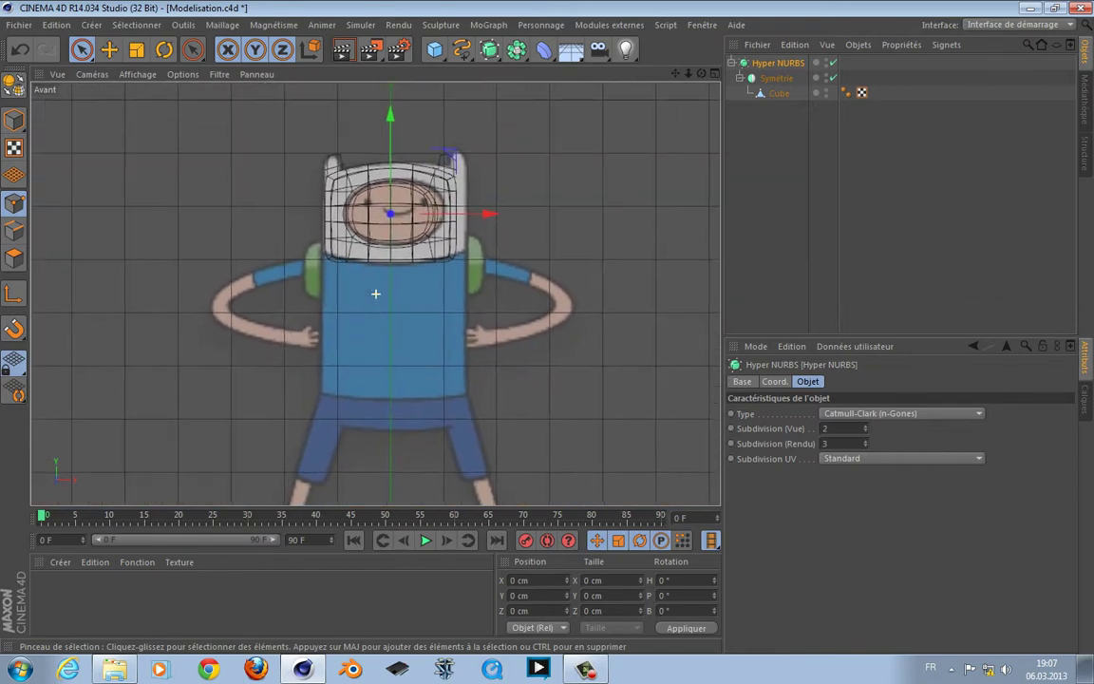
scroll(266, 285, down, 1)
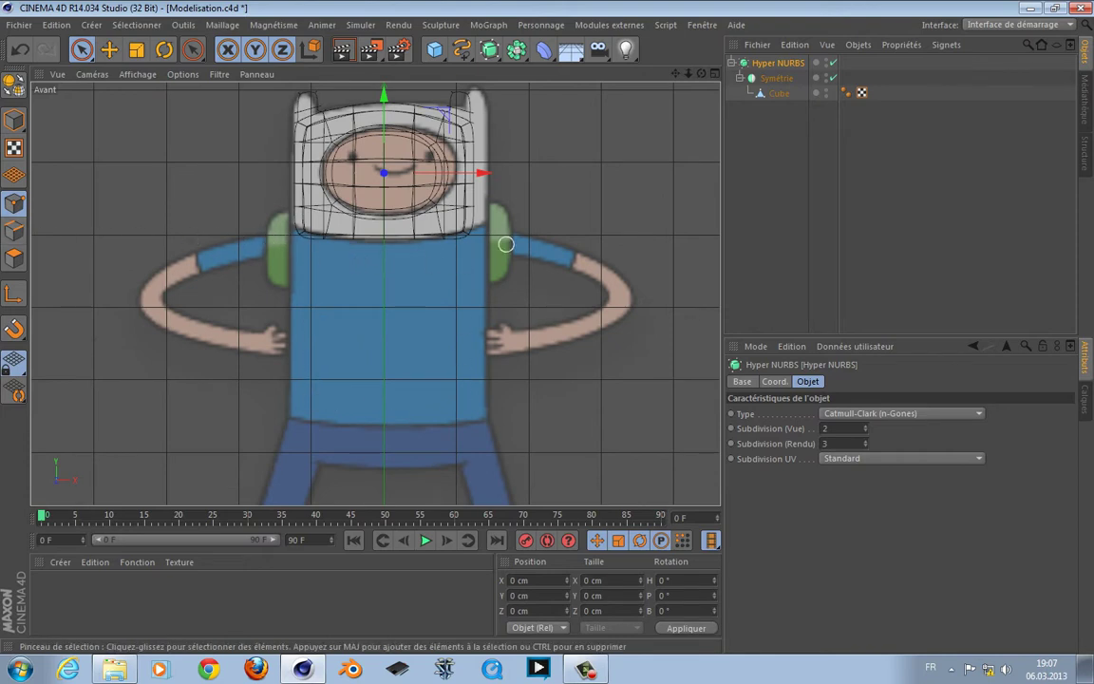
scroll(550, 259, down, 3)
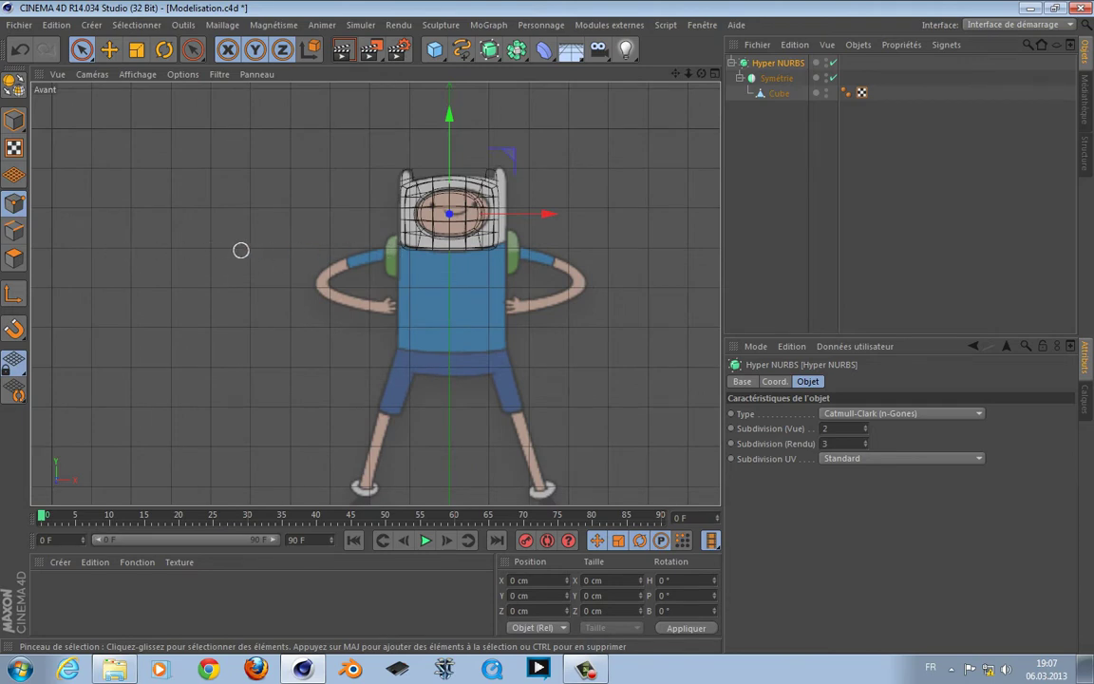
scroll(241, 250, up, 2)
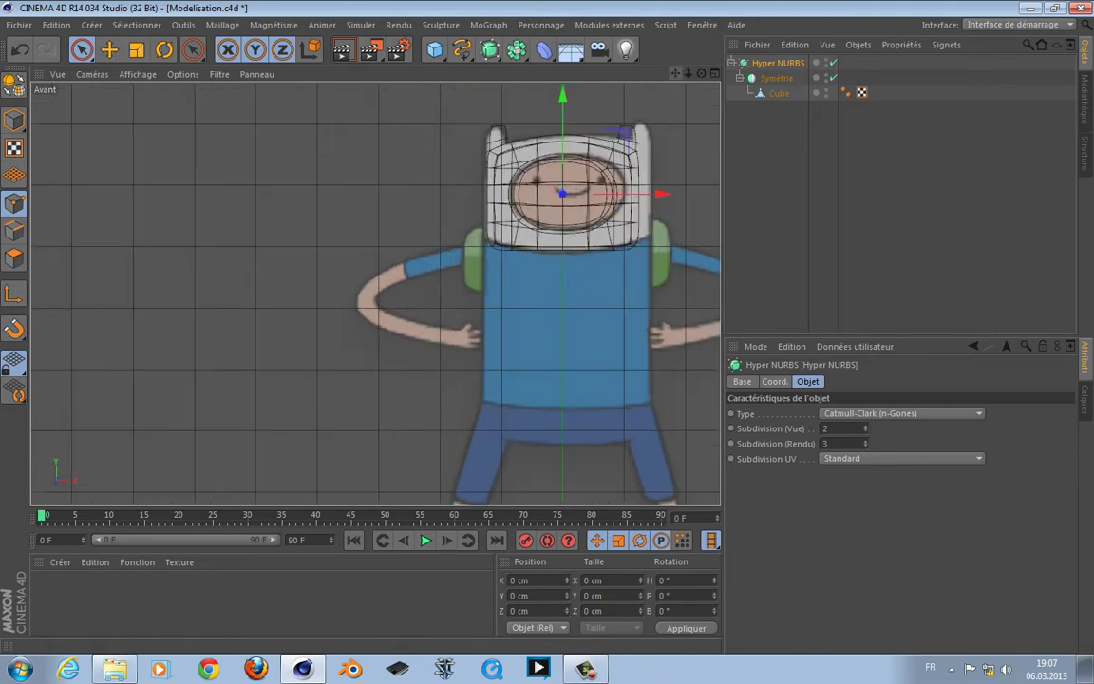
alt+middle_drag(668, 251, 543, 254)
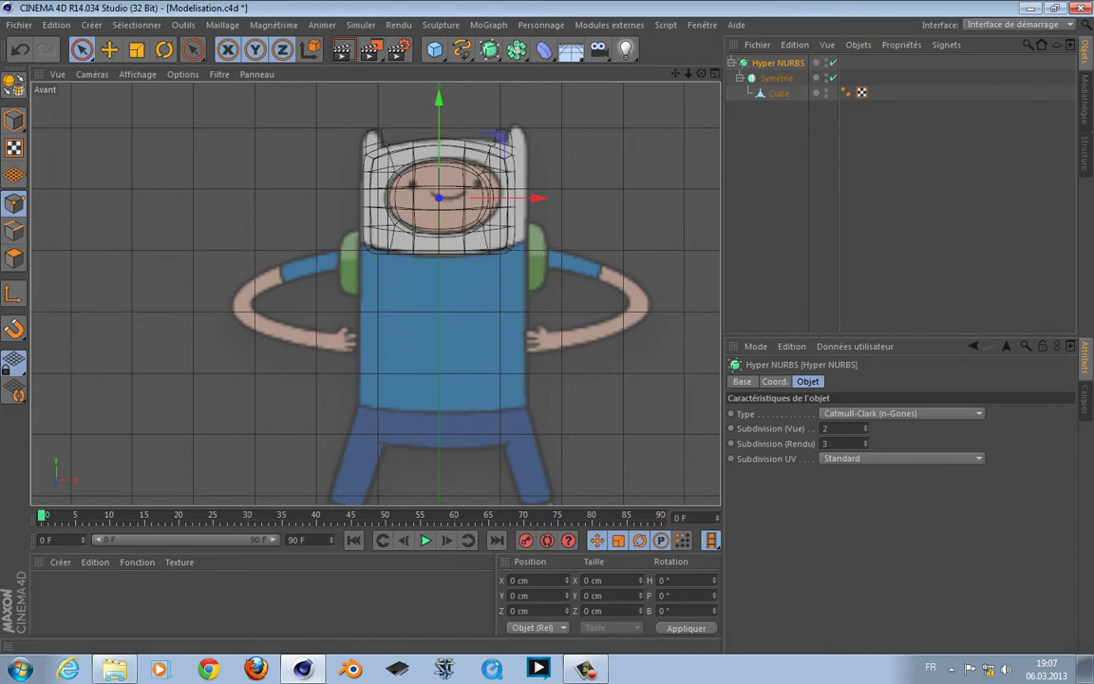
Turn off Hyper NURBS smoothing and select all underside polygons on the editable half of the Cube head mesh.
key(F1)
key(q)
alt+drag(393, 349, 515, 302)
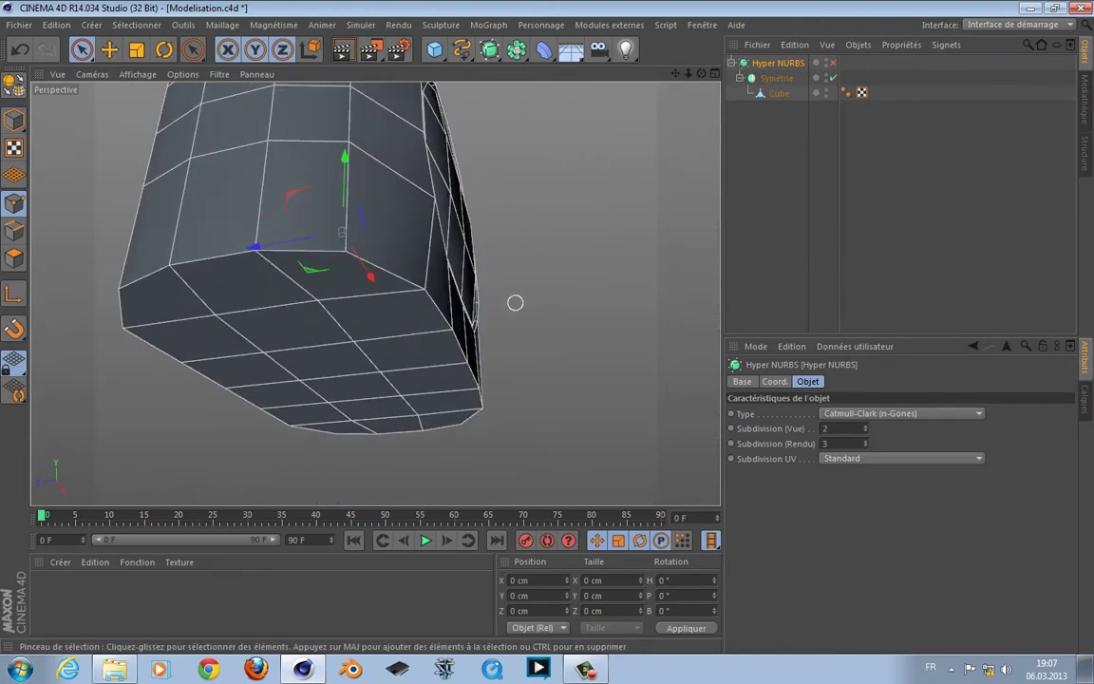
drag(81, 49, 114, 72)
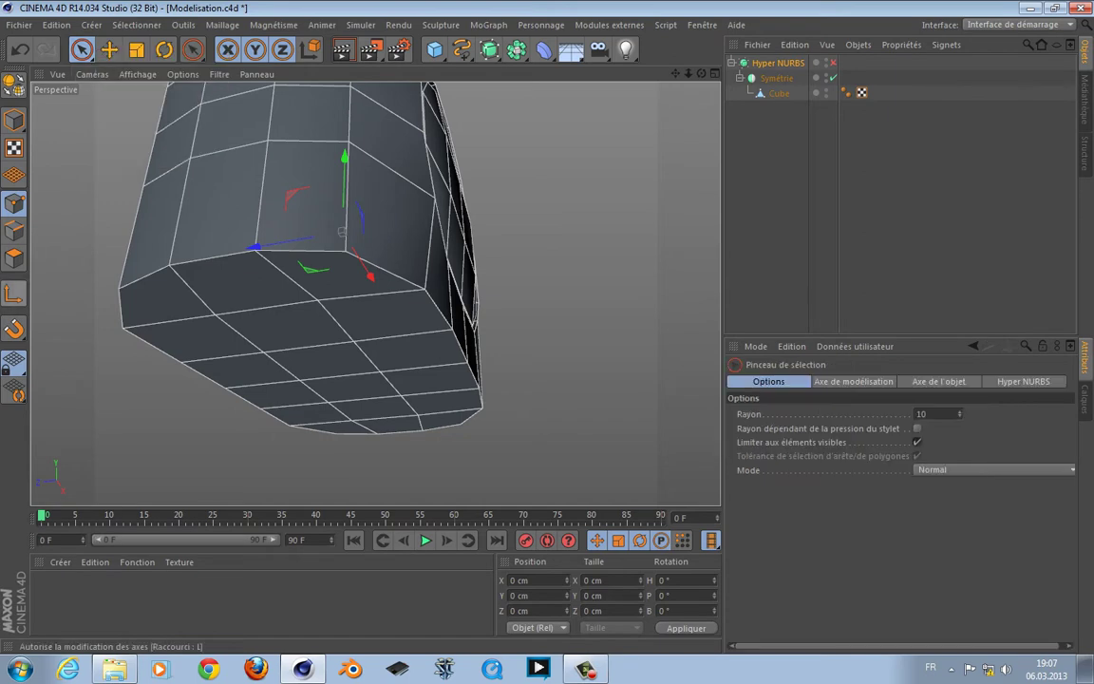
click(14, 258)
click(779, 93)
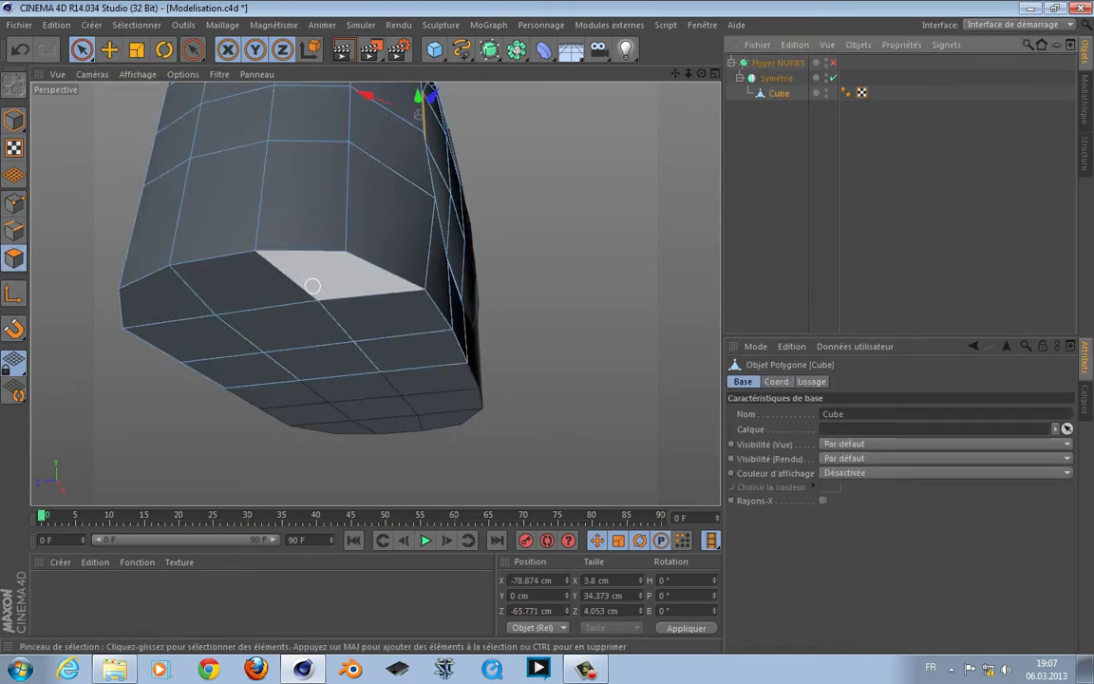
mouse_move(312, 287)
mouse_down()
mouse_move(192, 339)
mouse_move(400, 331)
mouse_up()
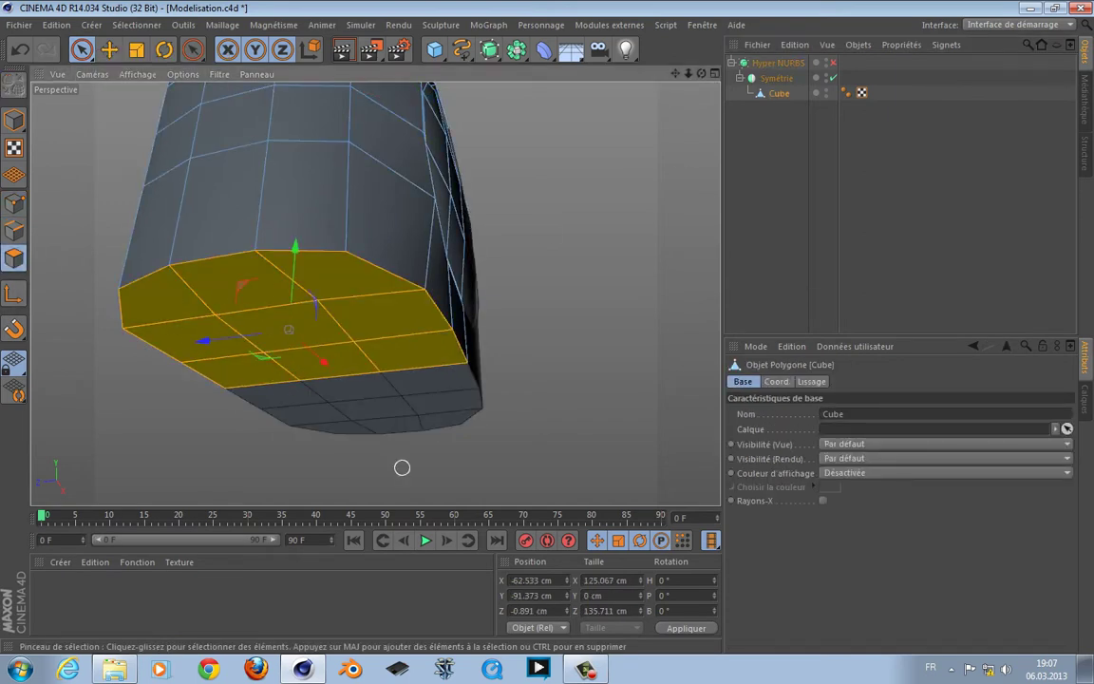
Raise the selected underside polygons to about Y -89.06 cm, matching the hood's lower edge in the front view.
key(F4)
scroll(406, 462, up, 5)
scroll(445, 278, up, 5)
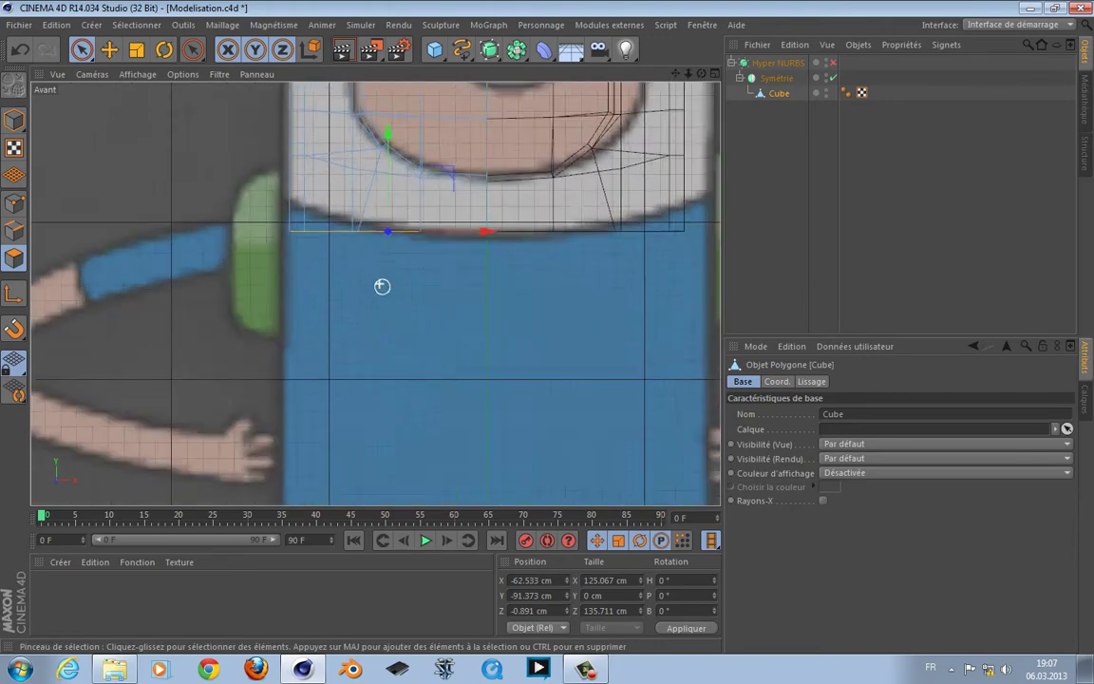
scroll(275, 201, up, 4)
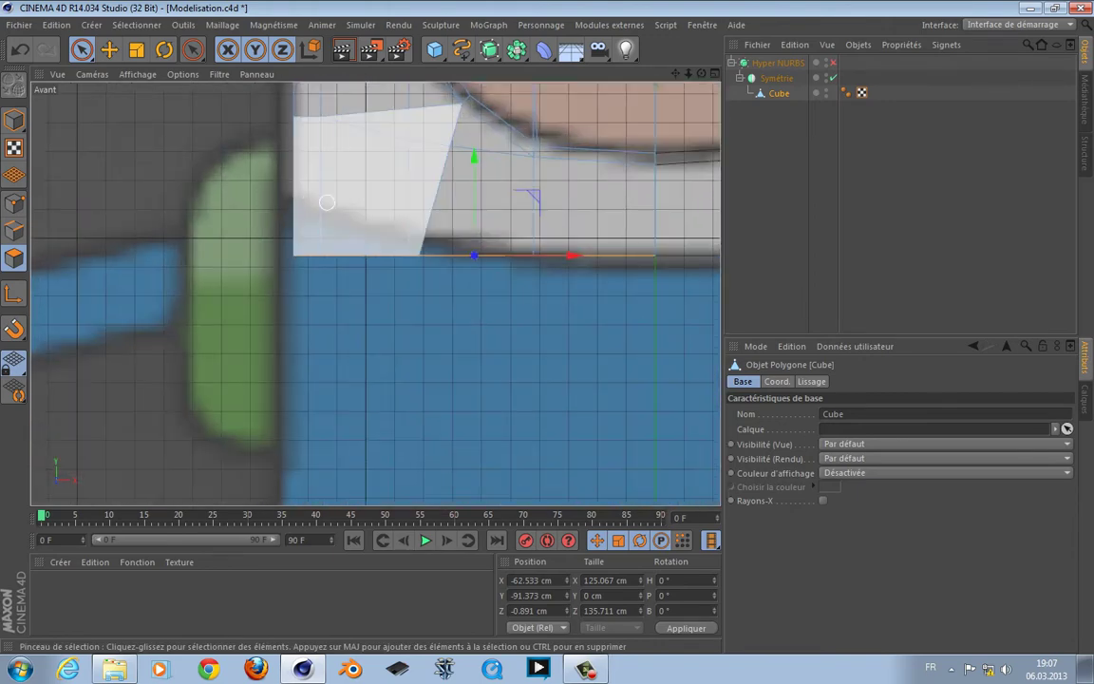
scroll(371, 344, down, 4)
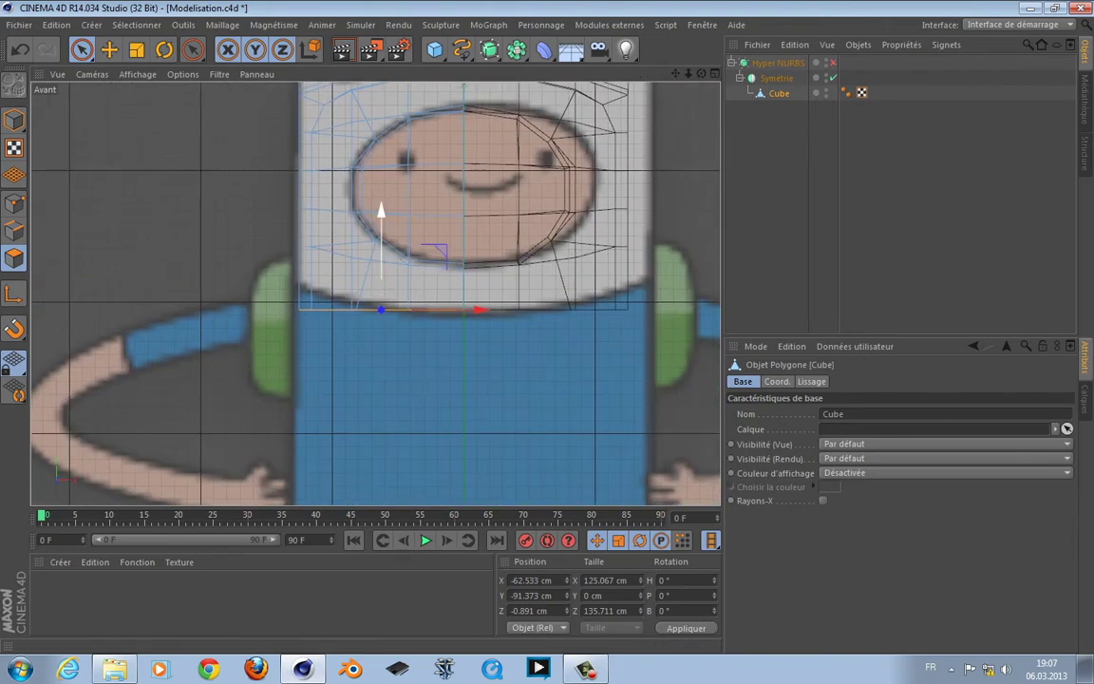
scroll(398, 319, up, 4)
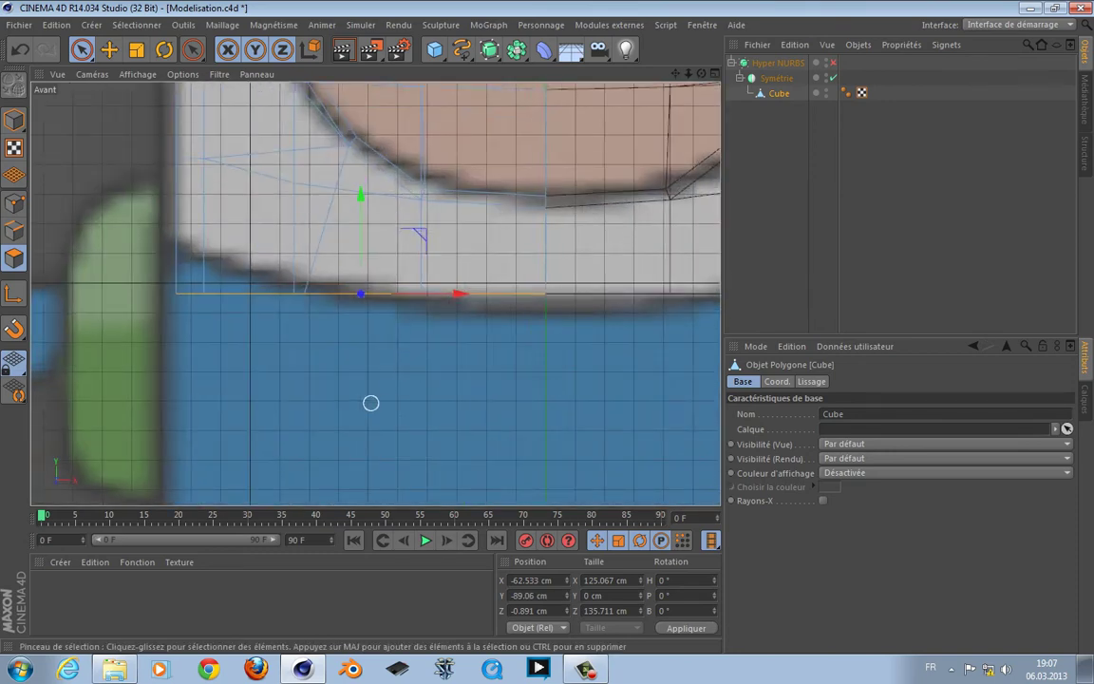
Extrude the underside polygons downward in three successive 3.6 cm bands below the hood.
key(d)
drag(372, 403, 400, 403)
scroll(335, 407, down, 1)
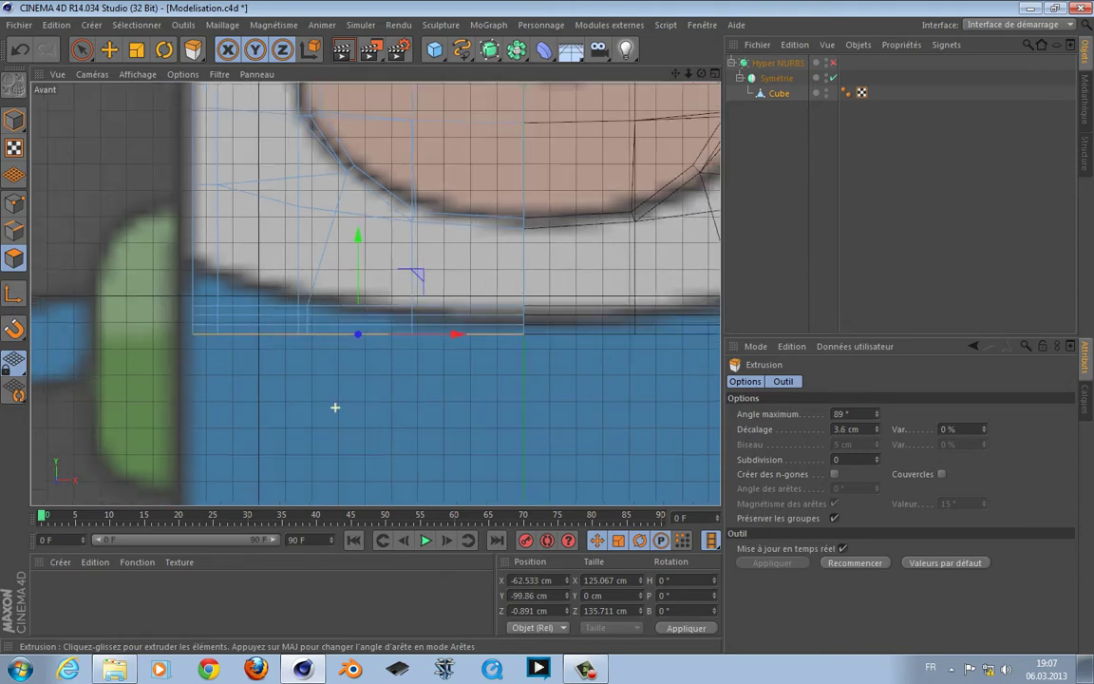
Select the polygon loop of the middle extruded band around the base of the head.
key(F1)
alt+drag(288, 415, 300, 468)
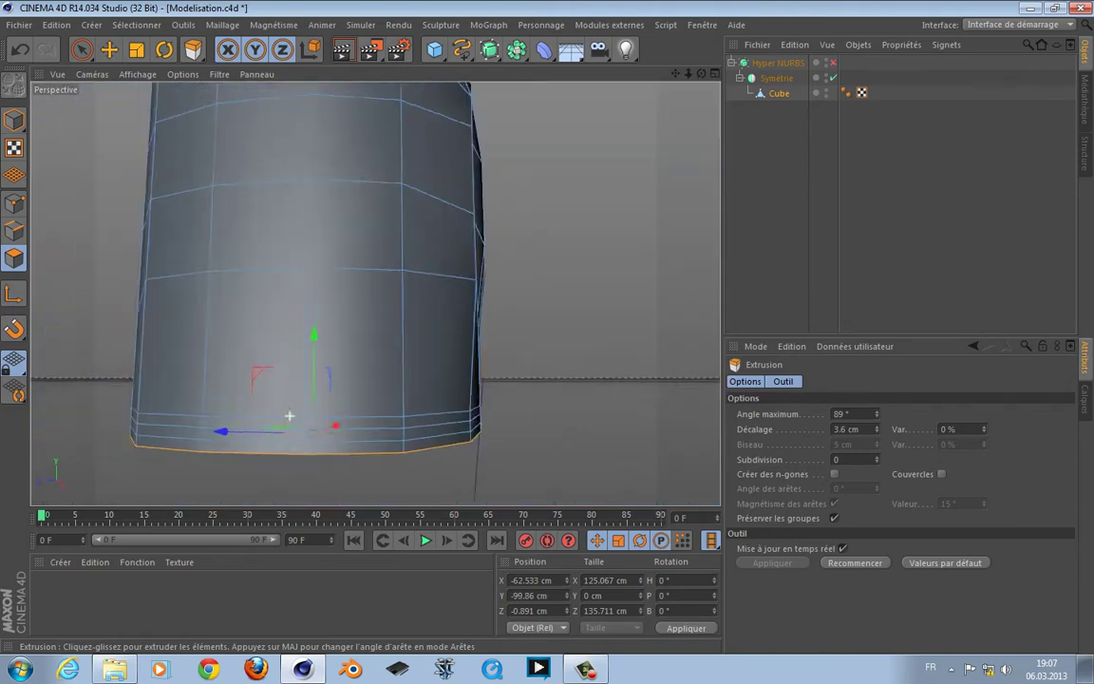
scroll(300, 468, down, 3)
click(82, 50)
alt+drag(216, 361, 83, 497)
scroll(320, 418, up, 7)
scroll(83, 497, down, 3)
key(u)
key(l)
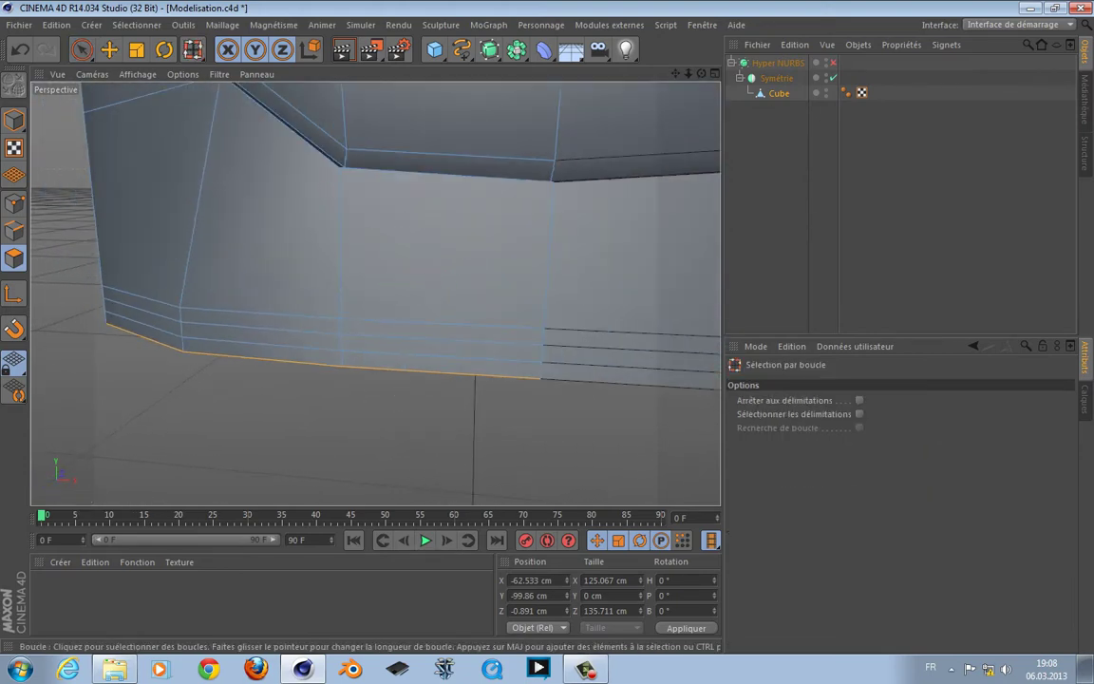
alt+drag(375, 294, 323, 293)
Scale the middle band inward along X and Z only, to about 120.8 by 131.1 cm, forming a neck groove.
scroll(538, 379, down, 5)
key(t)
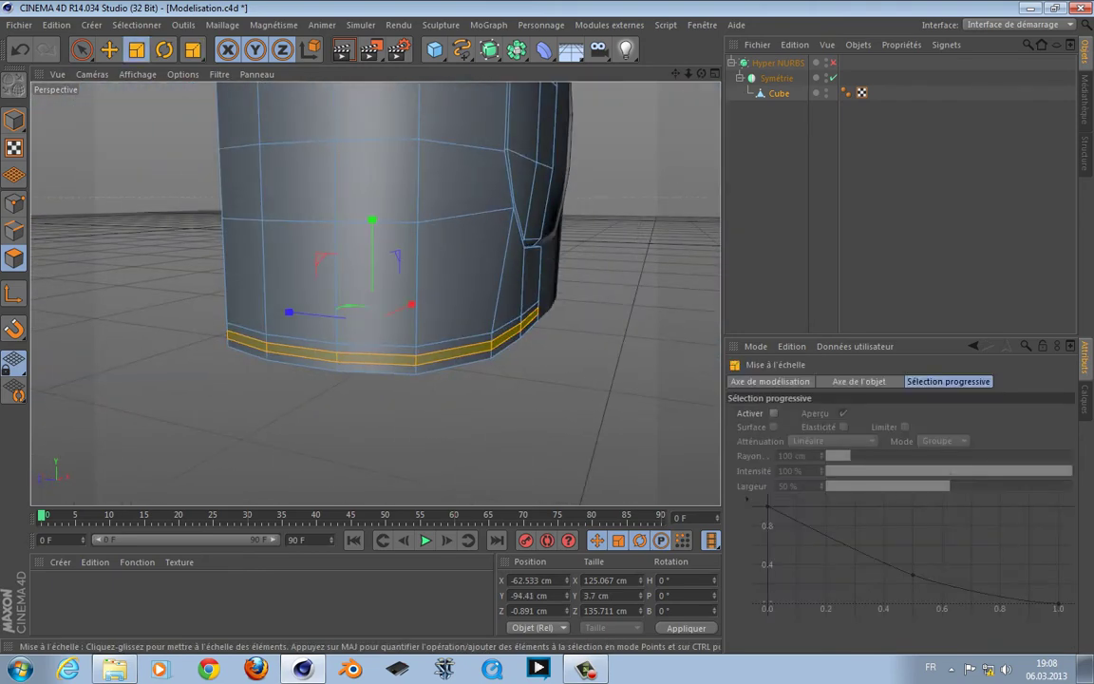
drag(411, 304, 292, 312)
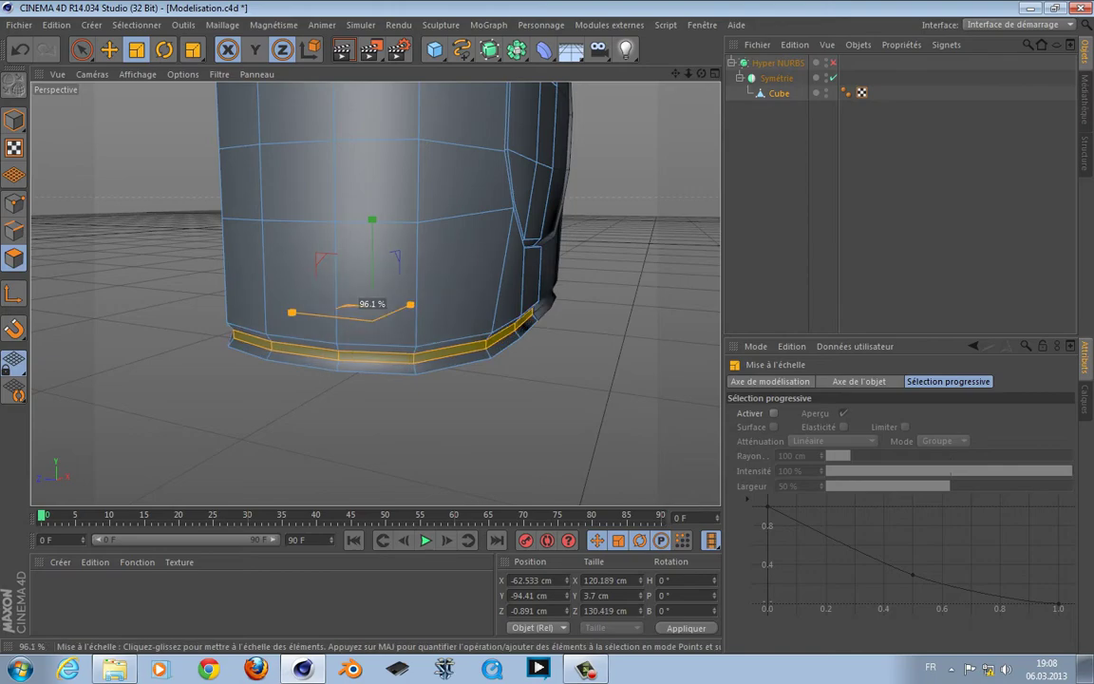
Turn off Symmetry and delete the interior polygons of the three extruded bands along the symmetry plane.
key(q)
alt+drag(375, 293, 472, 325)
key(q)
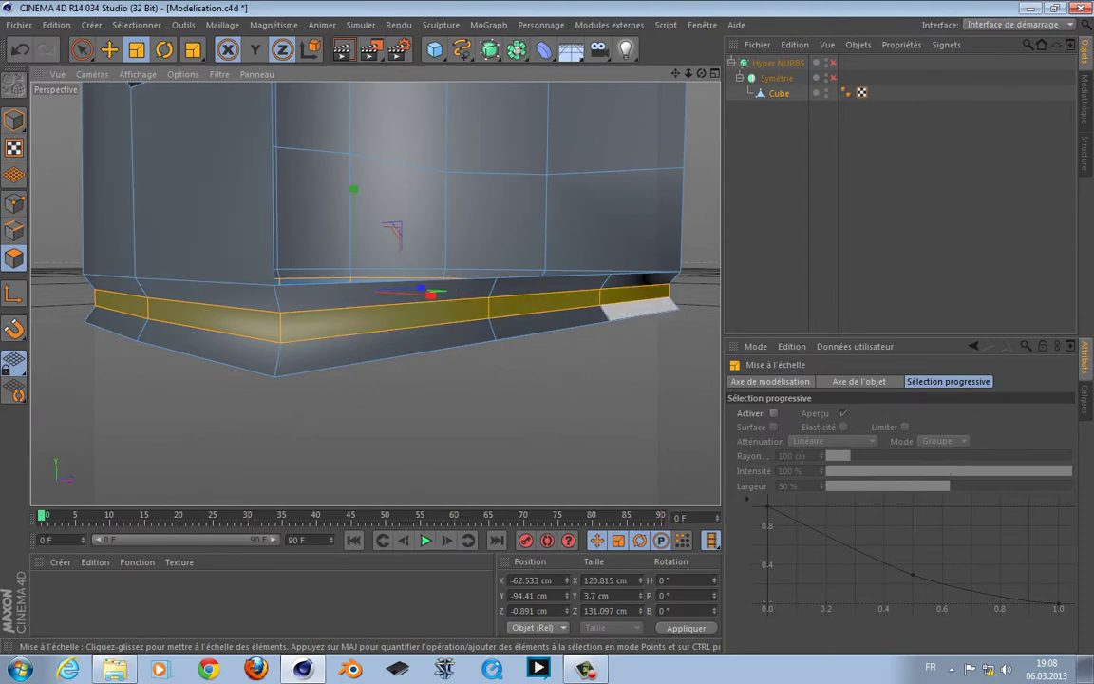
alt+drag(375, 294, 367, 293)
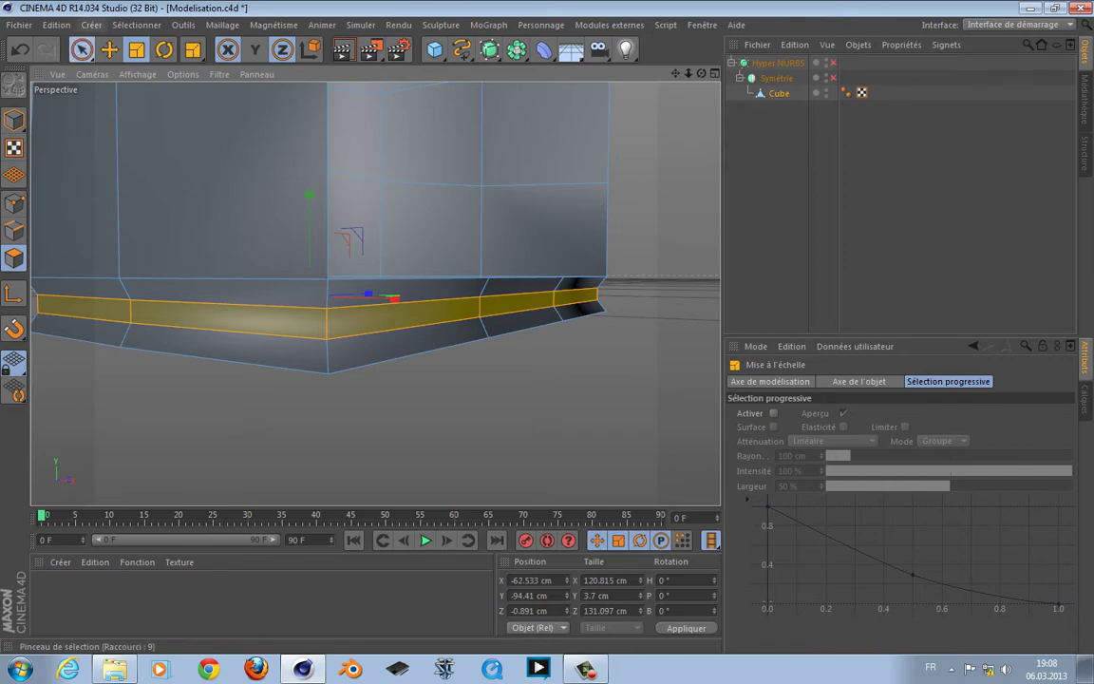
click(83, 49)
drag(401, 314, 404, 338)
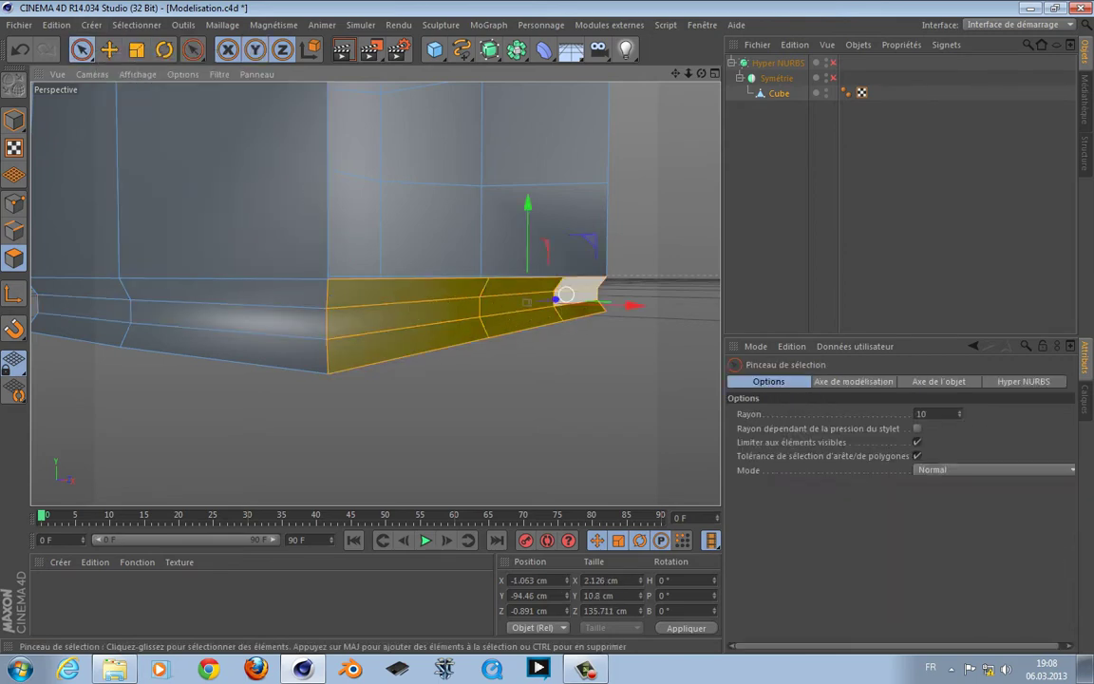
key(Delete)
Select the front and back vertical edges of the grooved middle band at the open symmetry seam.
alt+drag(577, 359, 376, 294)
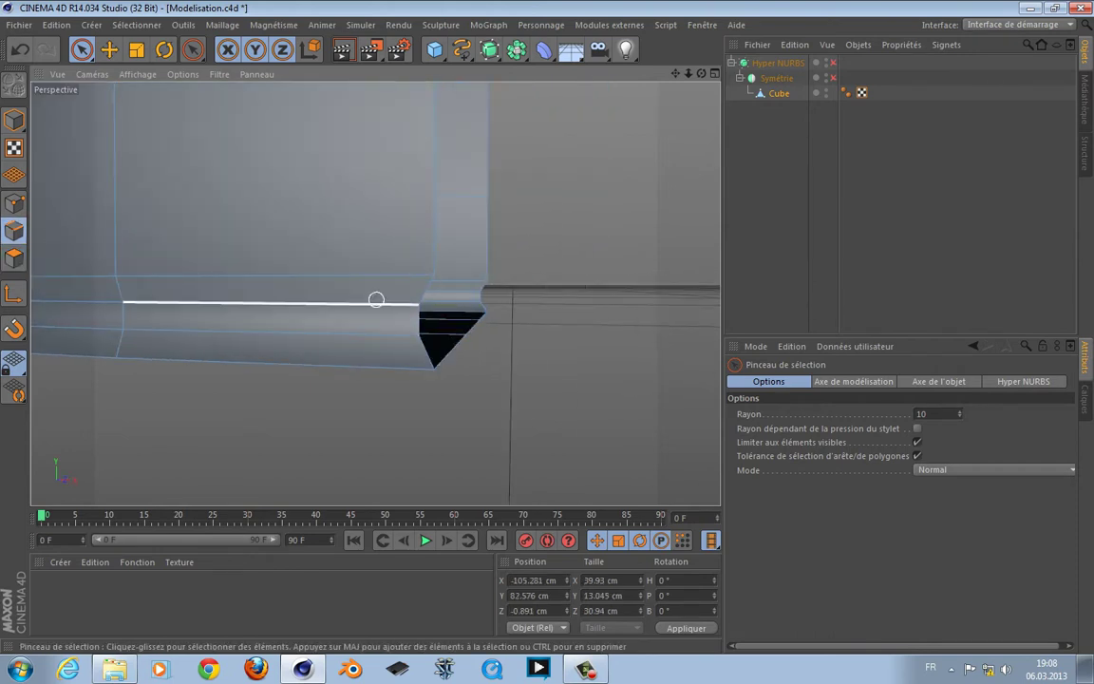
alt+drag(419, 324, 370, 347)
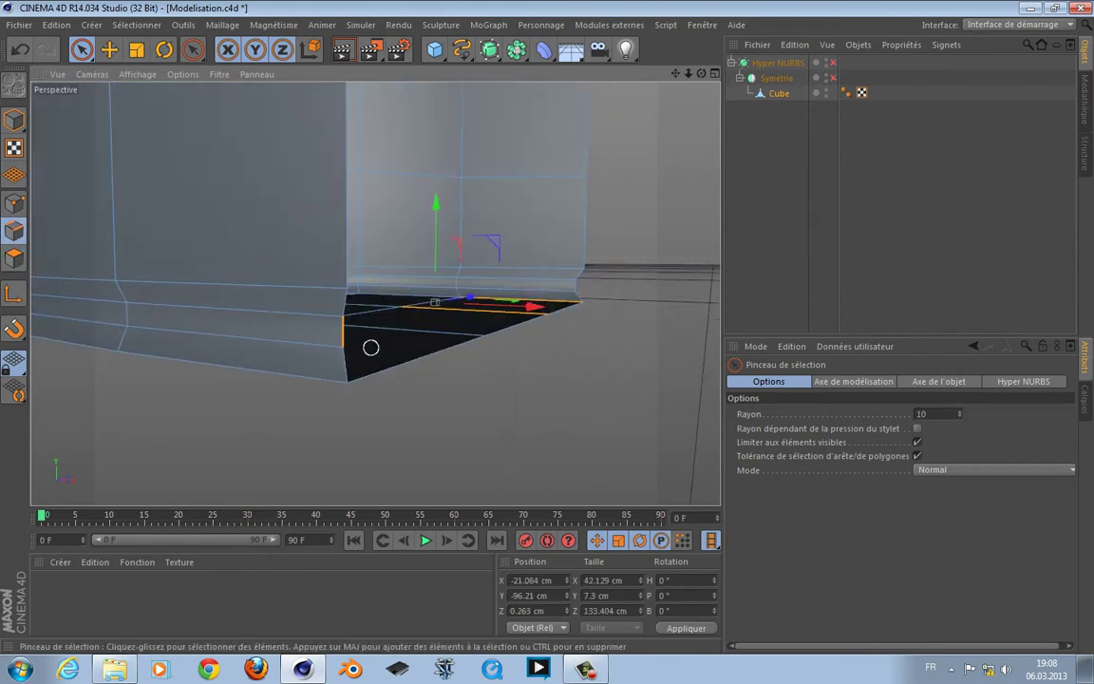
click(339, 330)
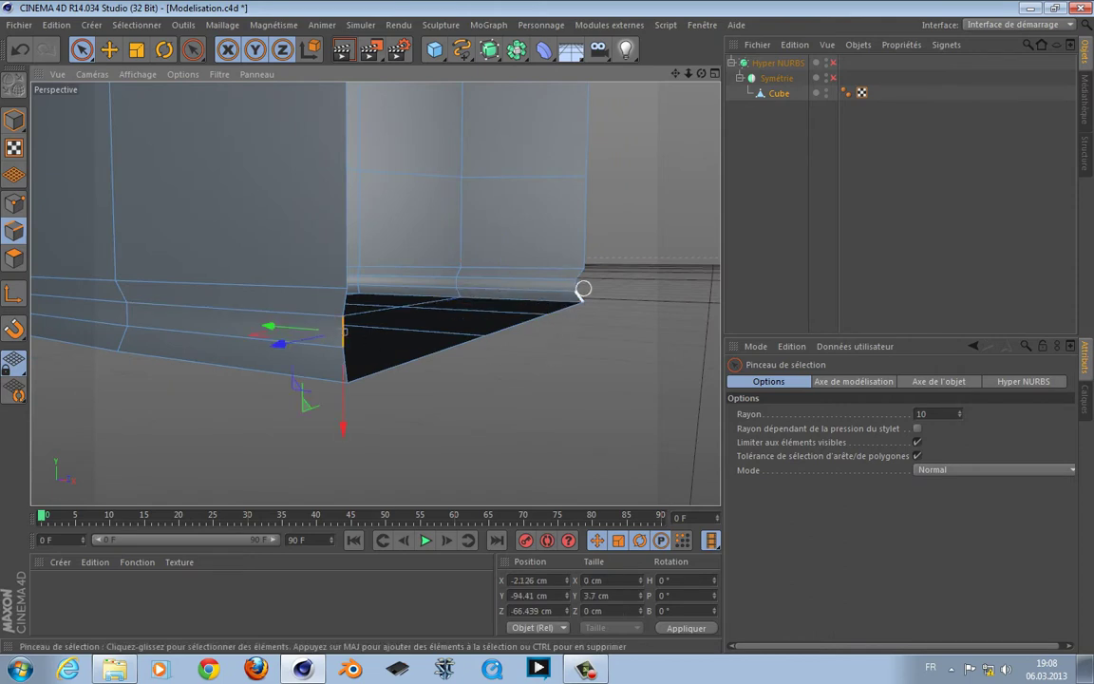
scroll(549, 365, up, 5)
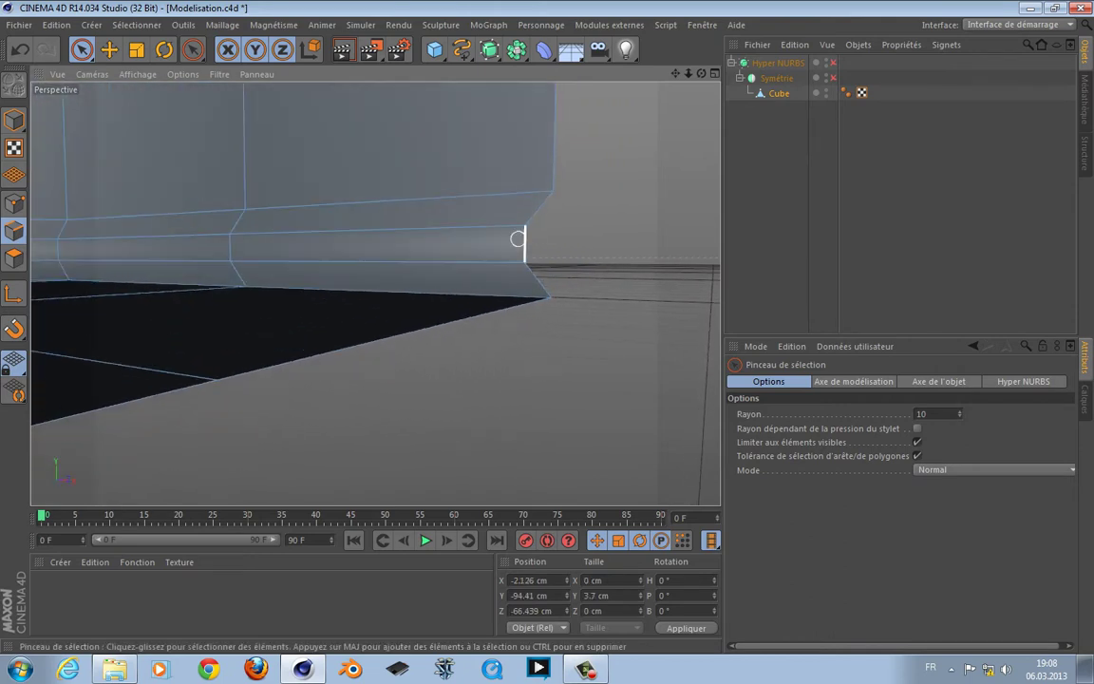
scroll(549, 315, down, 5)
alt+drag(482, 398, 506, 359)
mouse_move(376, 293)
alt+mouse_down()
mouse_move(452, 285)
mouse_move(384, 292)
alt+mouse_up()
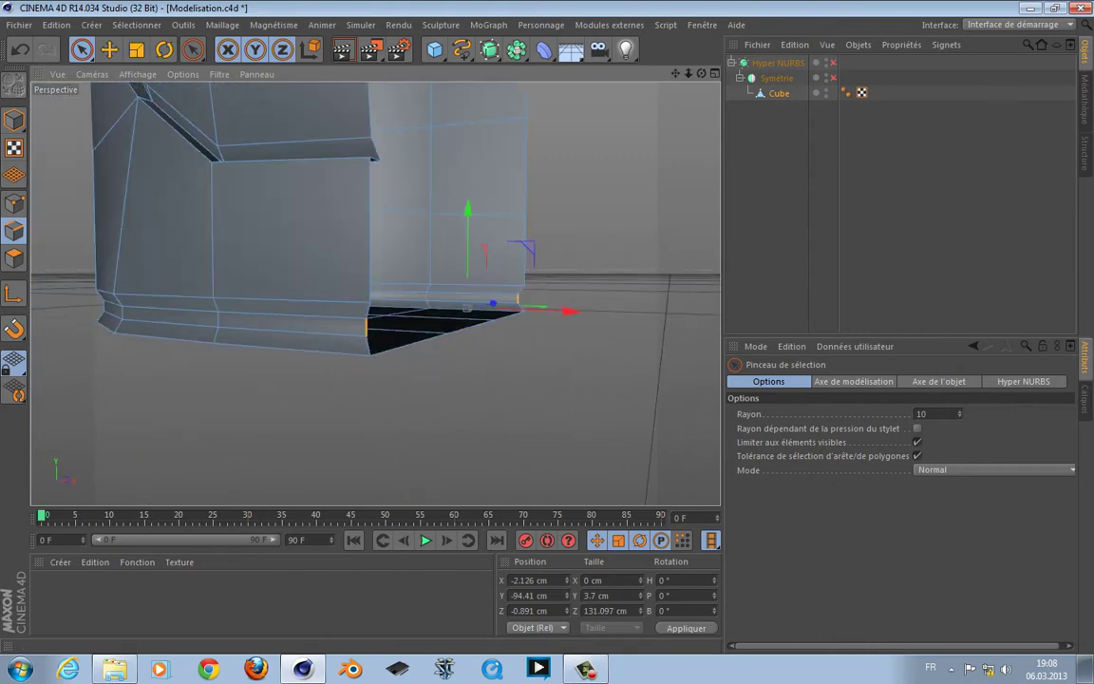
Set the two seam edges' X position to 0 cm and turn Symmetry and Hyper NURBS back on.
drag(549, 580, 512, 580)
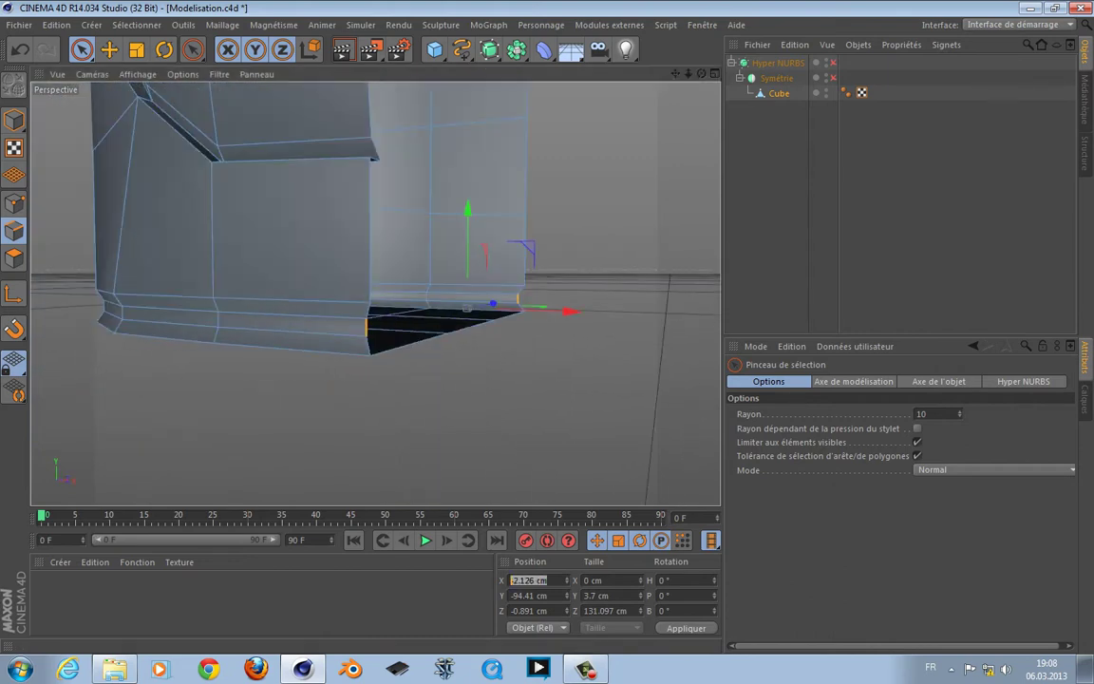
alt+drag(380, 465, 440, 433)
key(q)
click(833, 78)
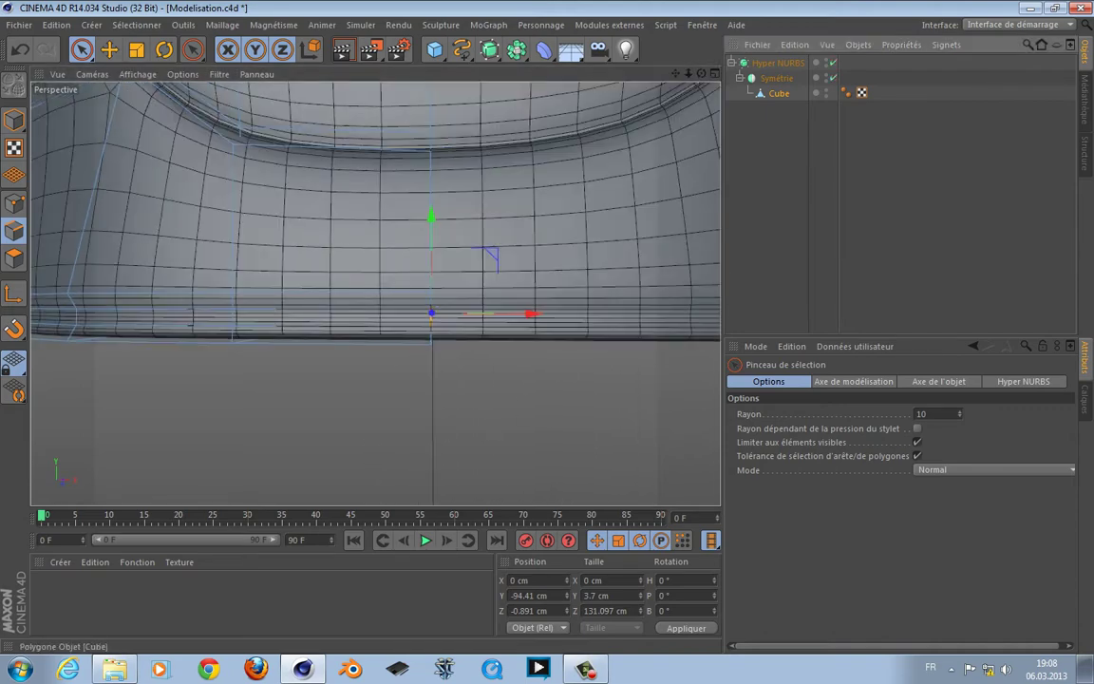
alt+drag(508, 321, 430, 244)
key(Return)
Select all underside polygons beneath the lowest band, with Hyper NURBS smoothing turned off.
click(351, 290)
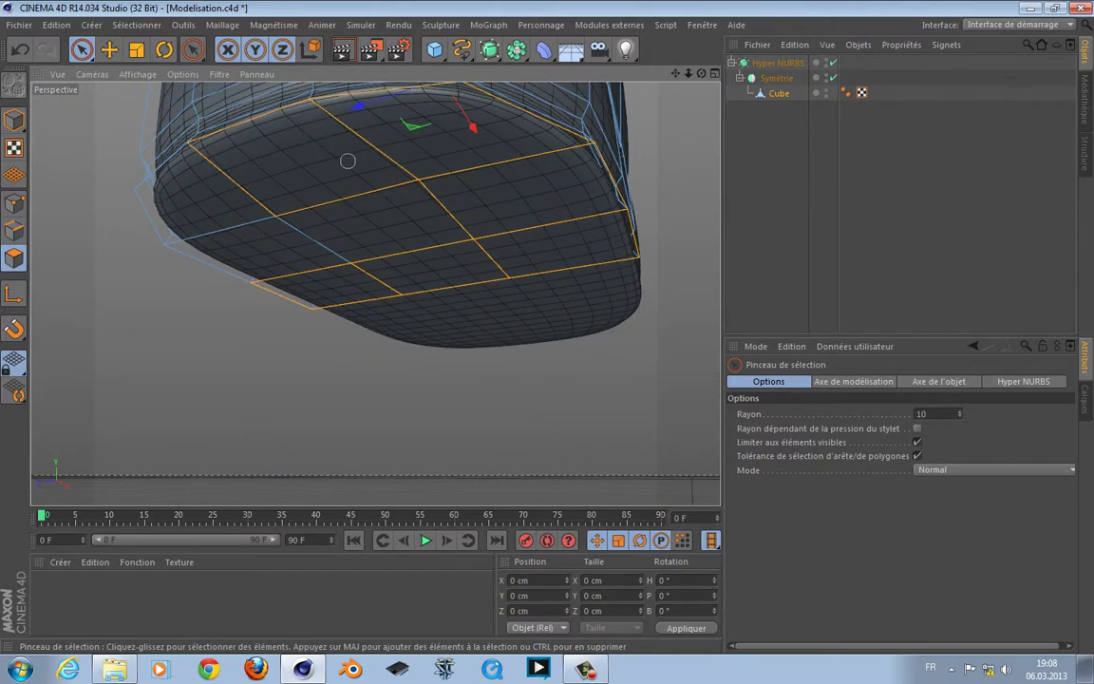
key(q)
alt+drag(299, 261, 271, 256)
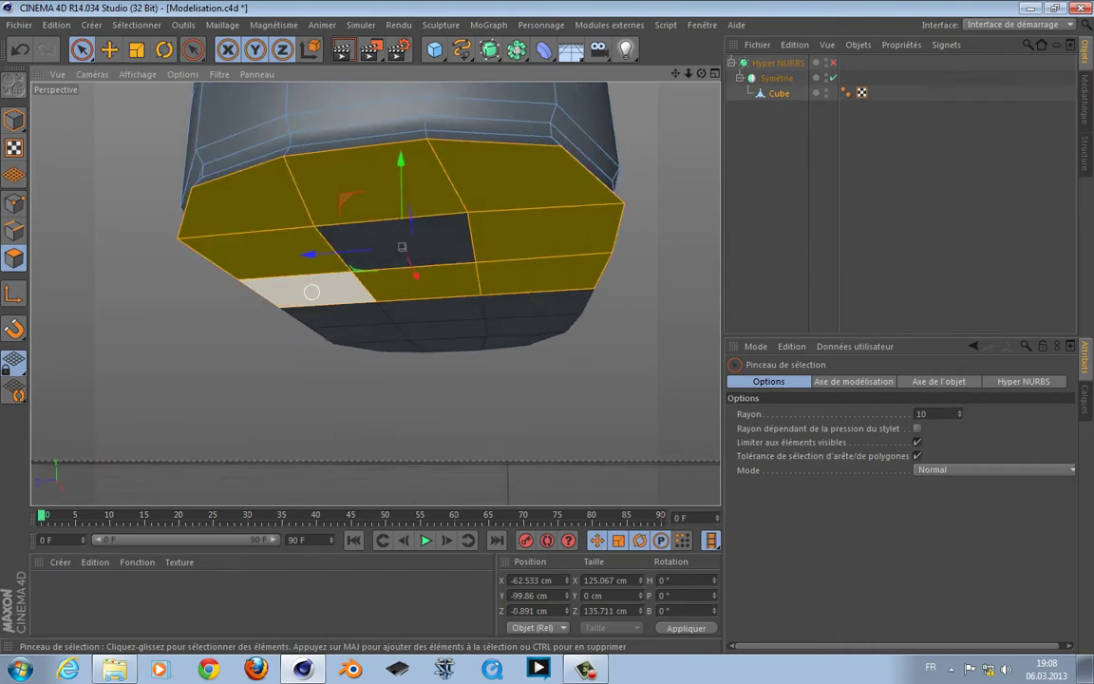
alt+drag(472, 249, 493, 268)
Extrude the underside polygons downward 245.2 cm to the bottom of the blue shirt in the front view.
key(F3)
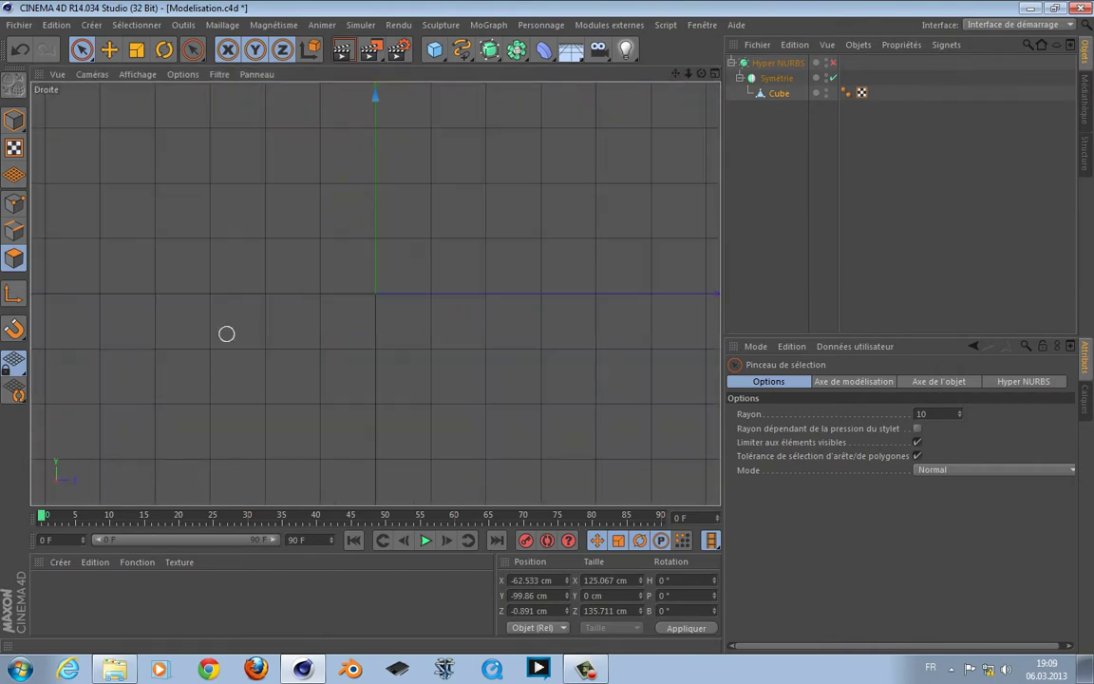
key(F4)
scroll(227, 333, down, 2)
scroll(226, 333, down, 3)
scroll(311, 244, up, 4)
alt+middle_drag(234, 410, 299, 289)
key(d)
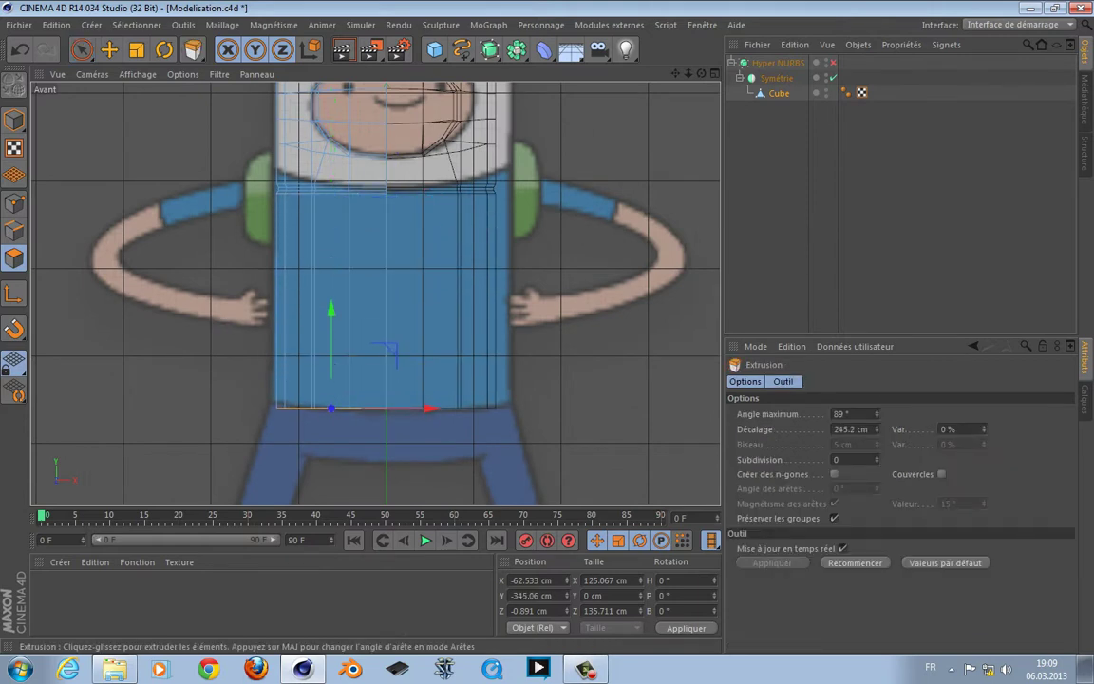
Select all points of the neck groove in the front view and move them up about 18.6 cm along the hood's lower edge.
alt+middle_drag(337, 222, 382, 299)
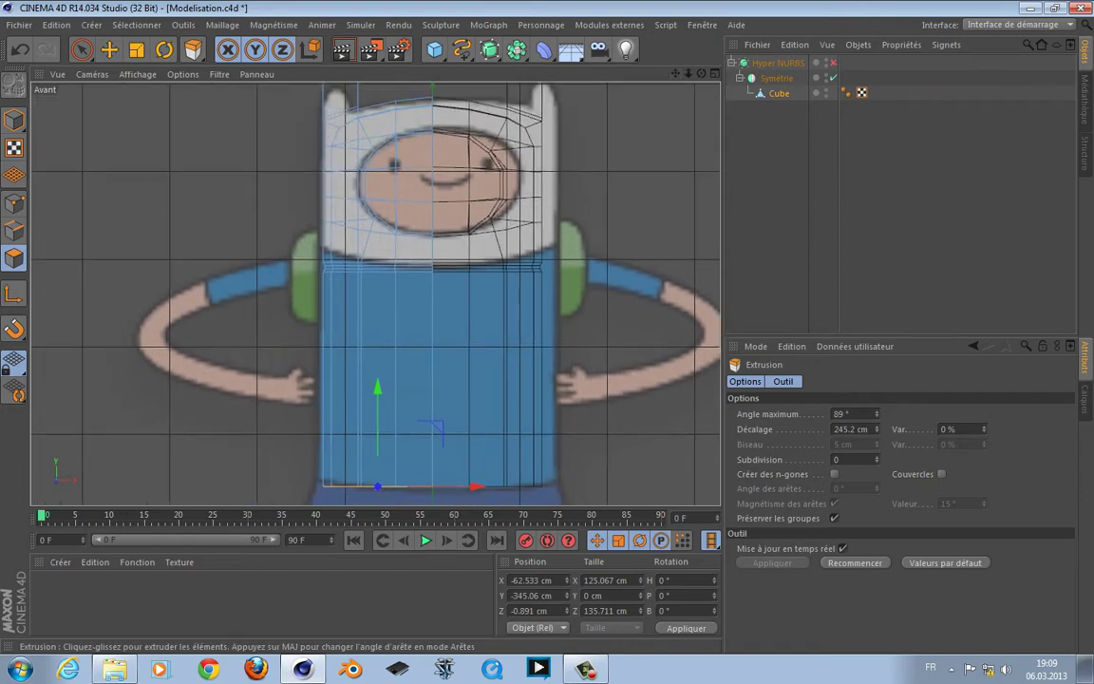
scroll(475, 188, up, 4)
alt+middle_drag(274, 314, 422, 273)
scroll(422, 272, up, 1)
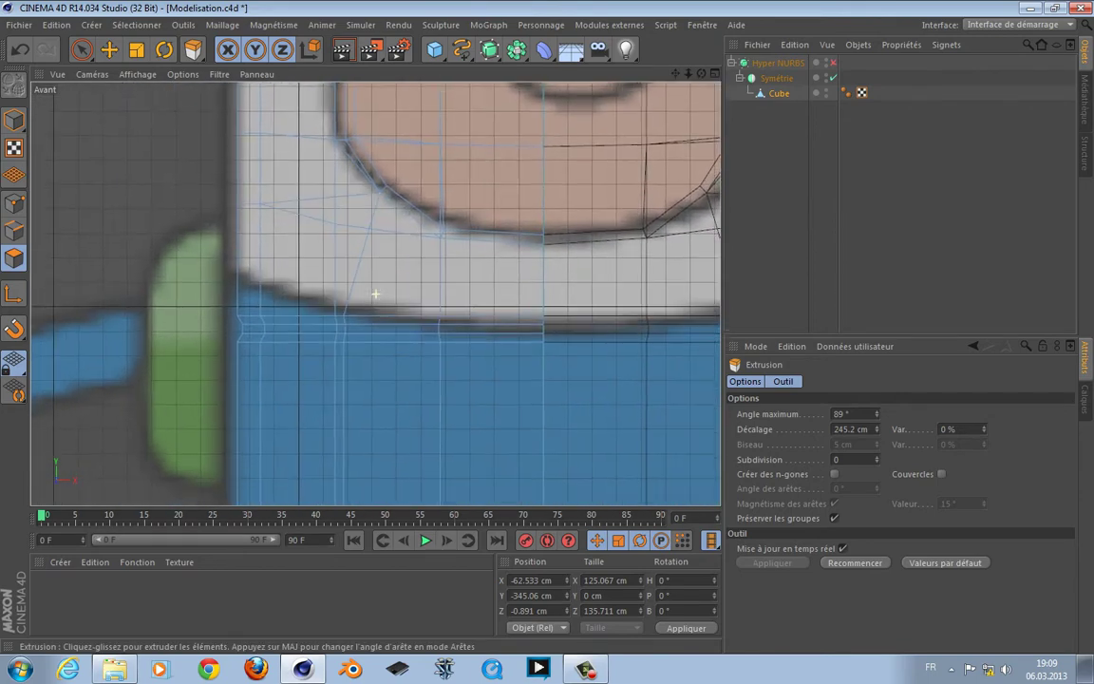
alt+middle_drag(322, 310, 304, 270)
scroll(305, 270, down, 1)
drag(82, 49, 143, 98)
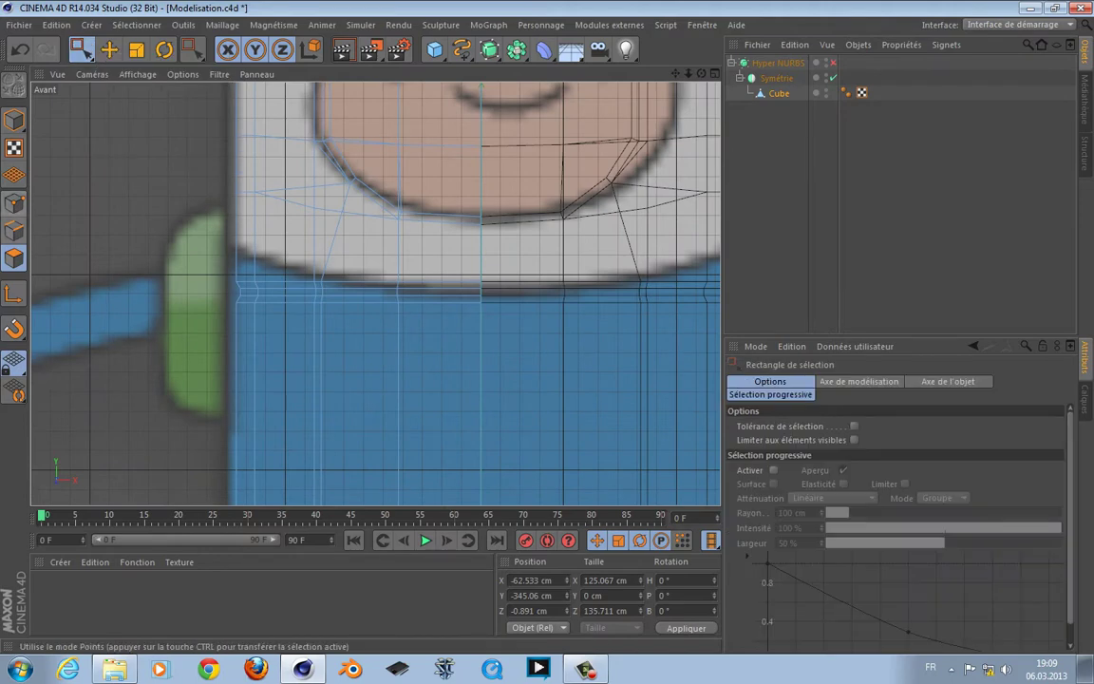
click(14, 203)
drag(528, 314, 528, 314)
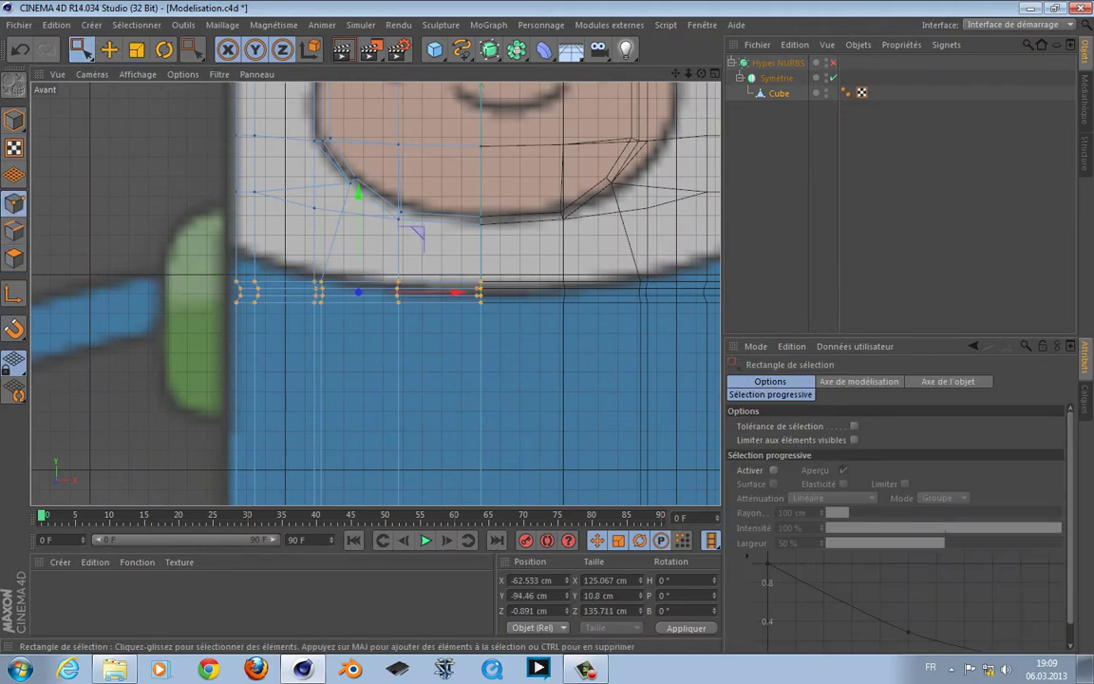
drag(358, 193, 359, 158)
alt+middle_drag(265, 322, 427, 283)
alt+middle_drag(501, 276, 300, 216)
alt+right_drag(300, 217, 238, 216)
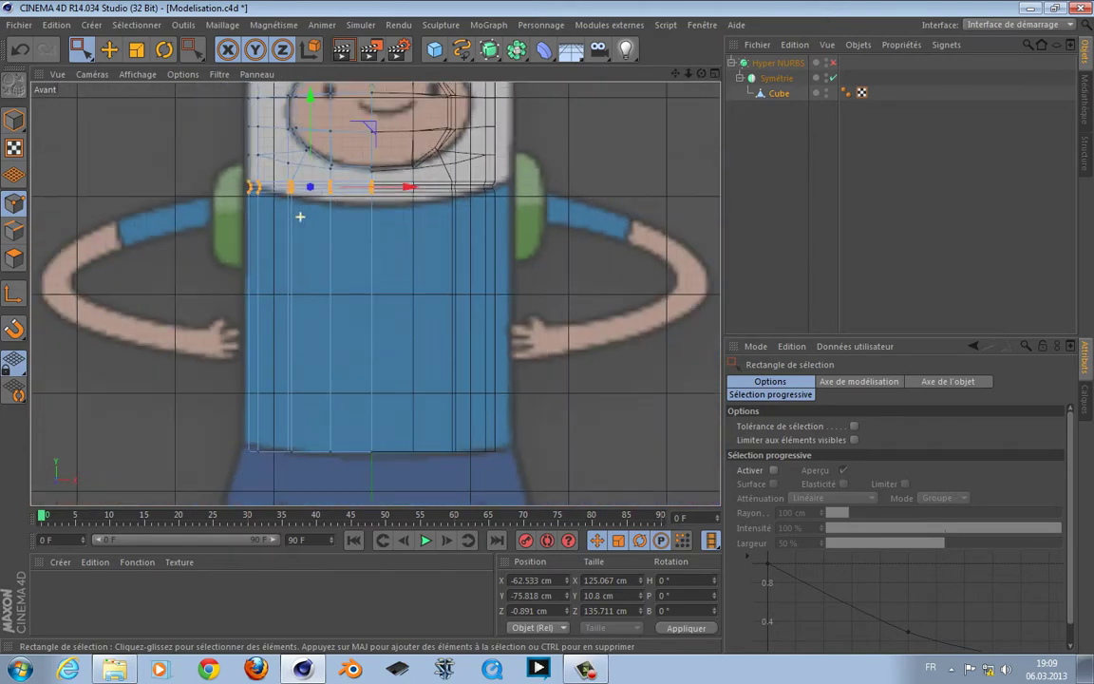
alt+middle_drag(256, 182, 253, 220)
alt+right_drag(254, 220, 347, 253)
alt+middle_drag(346, 252, 338, 265)
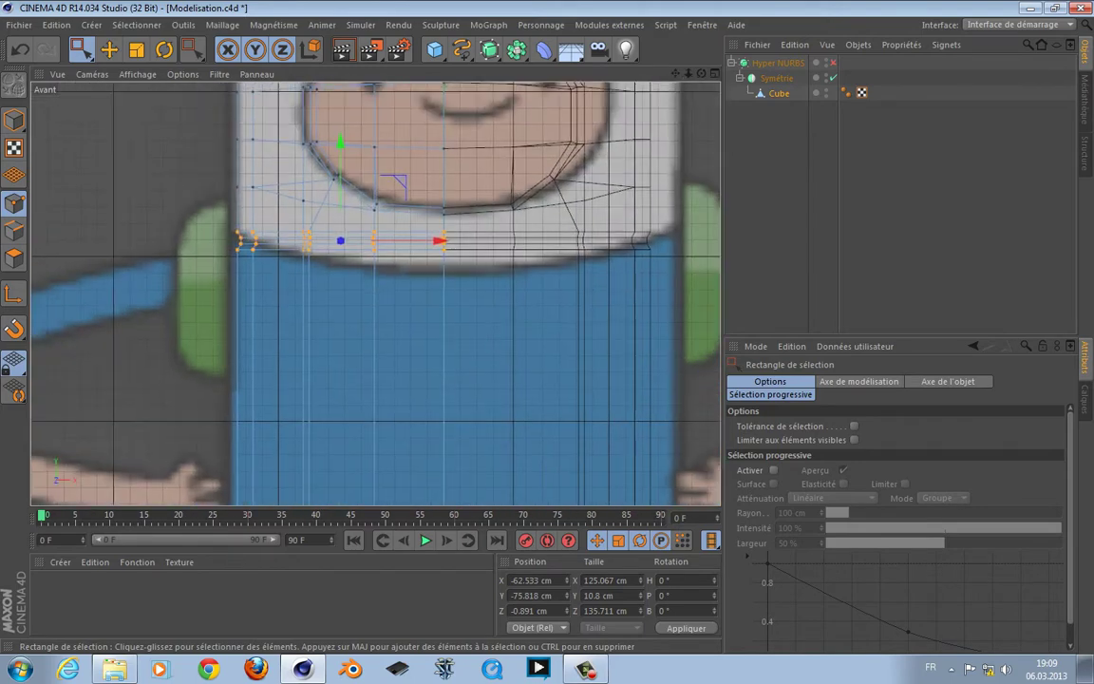
Turn Symmetry off and run Optimize on all points of the mesh.
key(F1)
alt+drag(338, 265, 376, 293)
alt+right_drag(376, 293, 285, 294)
alt+middle_drag(376, 293, 269, 286)
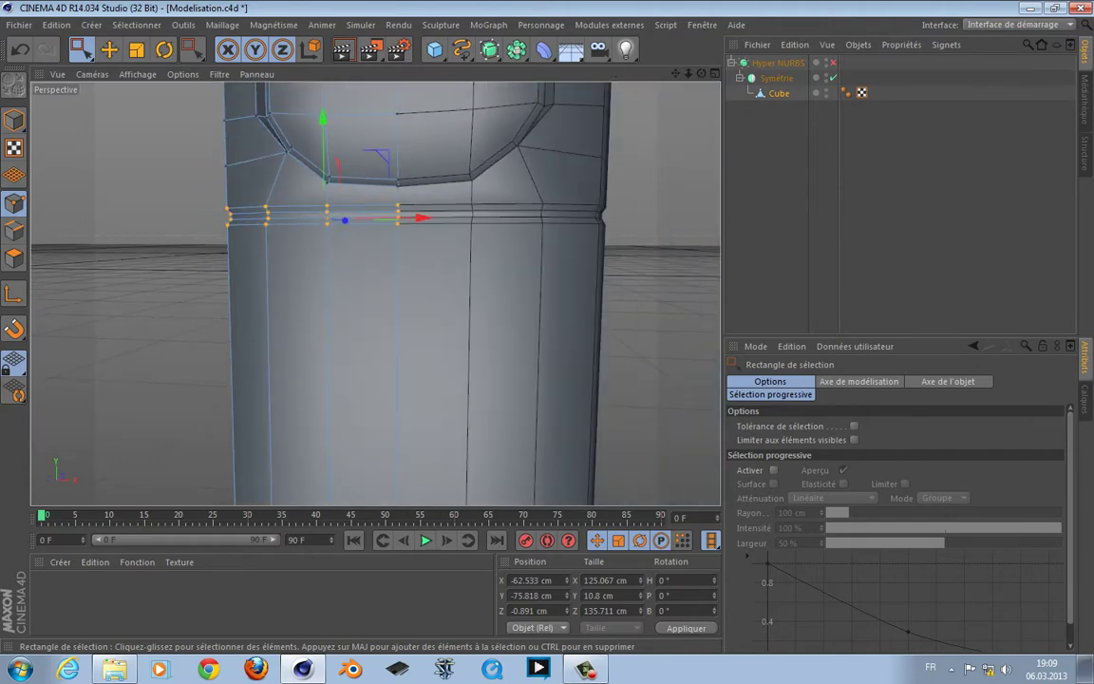
click(833, 77)
alt+drag(374, 293, 256, 294)
alt+middle_drag(374, 294, 344, 203)
right_click(607, 179)
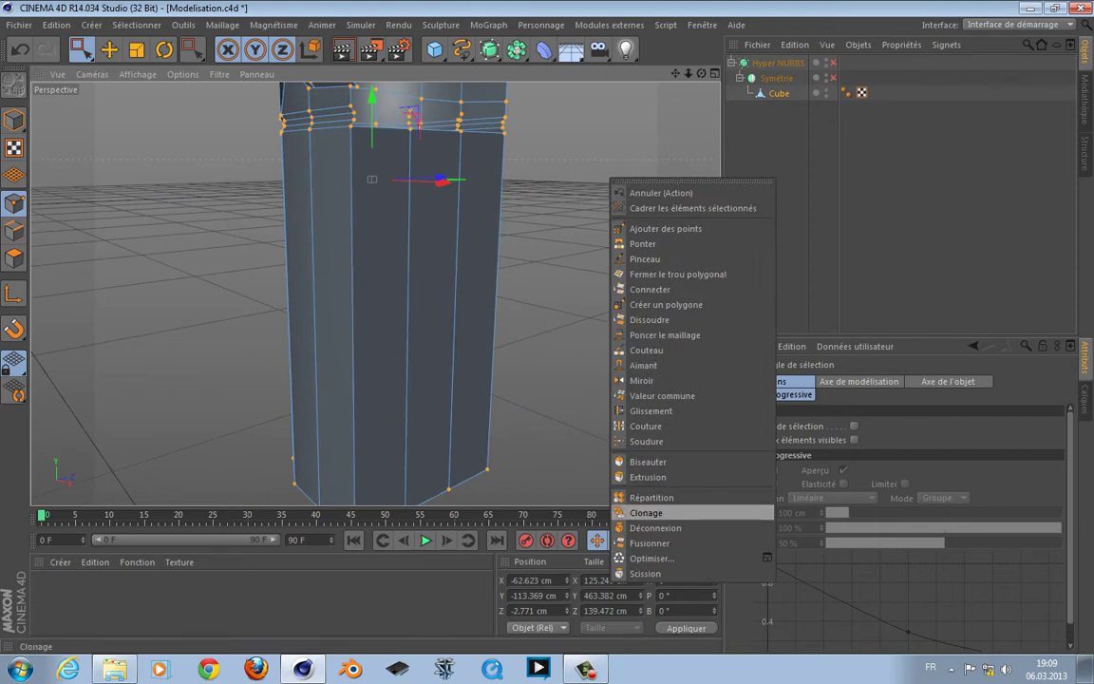
click(646, 557)
Delete the three inner polygons that close the torso half along the symmetry seam.
alt+middle_drag(373, 293, 381, 262)
alt+right_drag(373, 293, 323, 294)
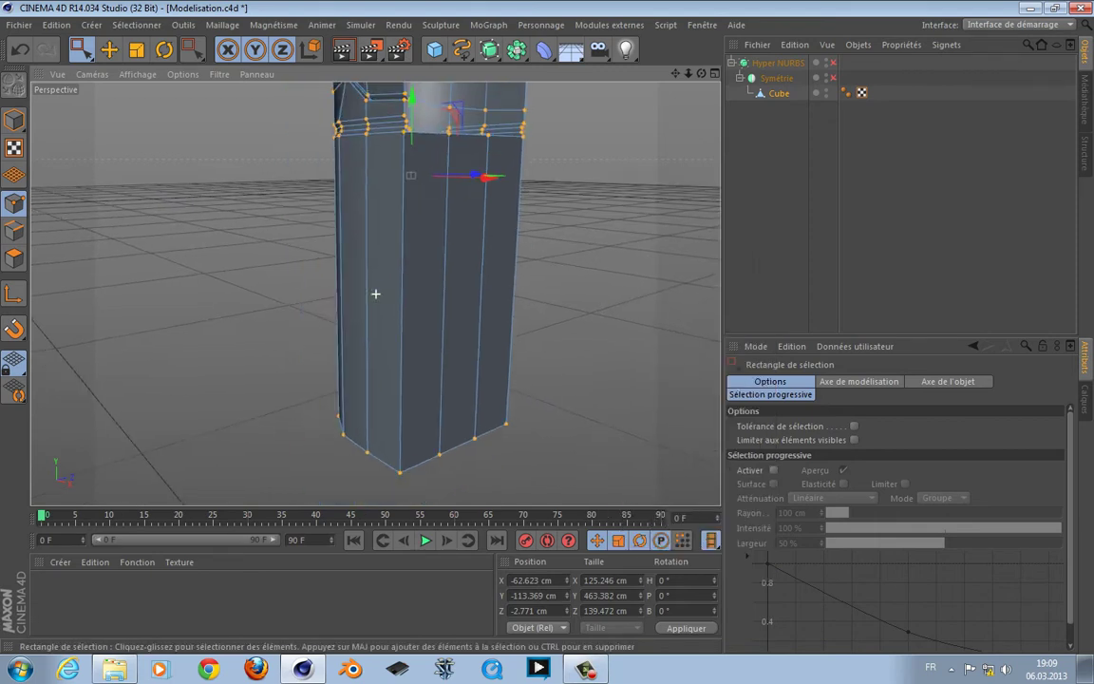
alt+middle_drag(373, 293, 333, 338)
drag(81, 50, 124, 71)
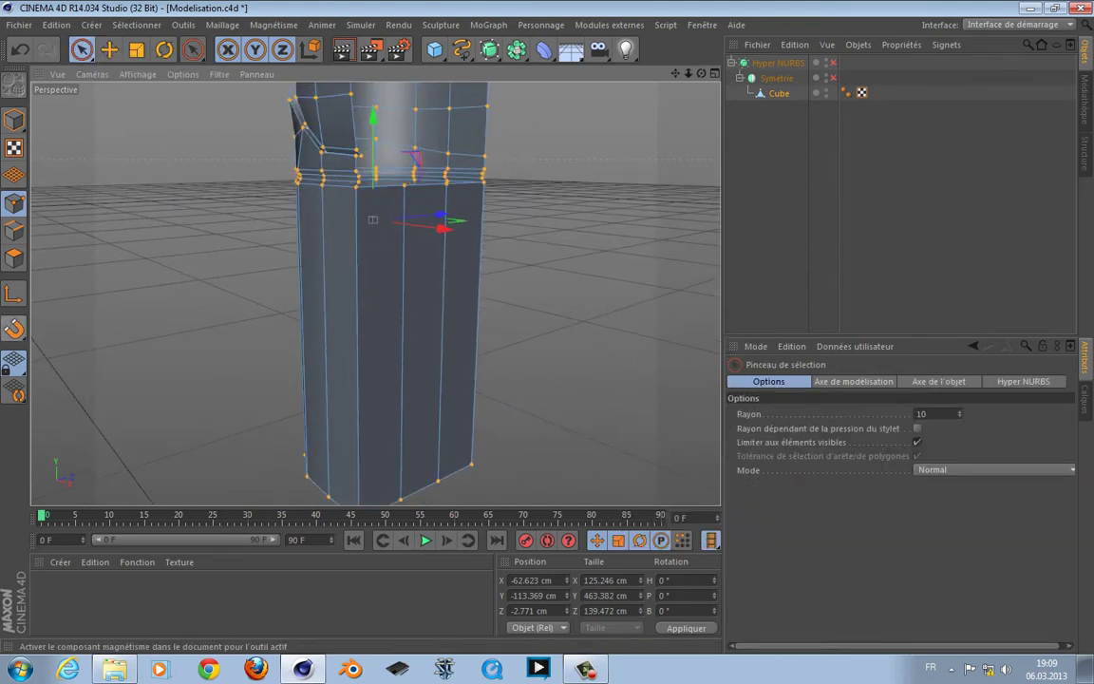
click(14, 257)
drag(386, 312, 456, 305)
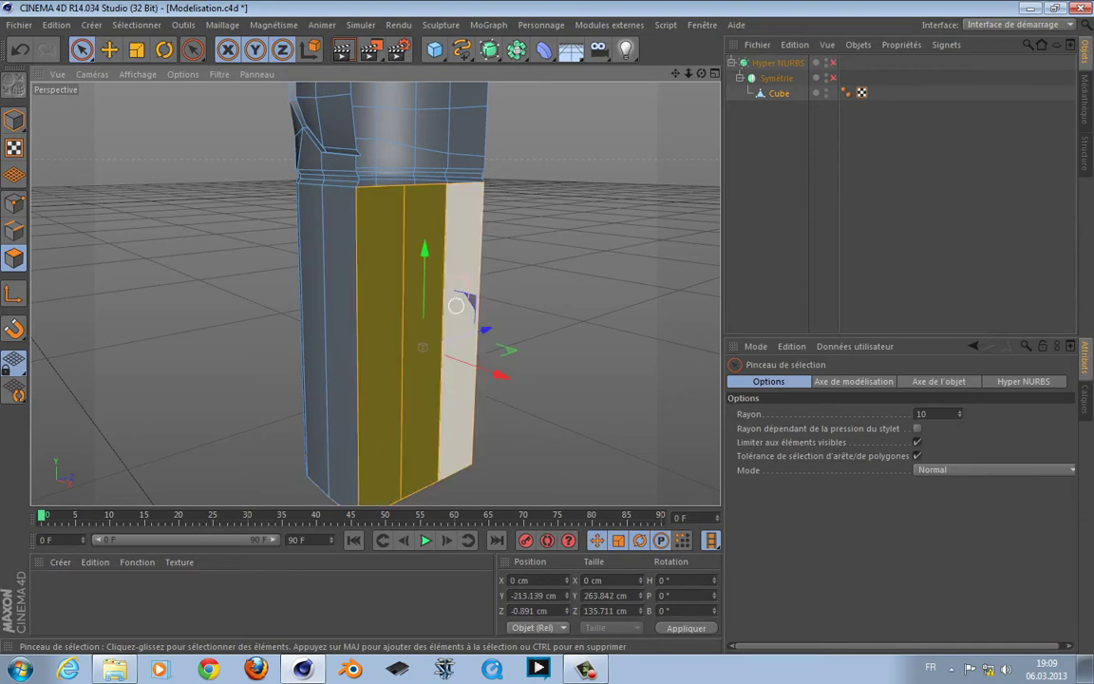
key(Delete)
key(q)
alt+drag(583, 296, 431, 290)
key(q)
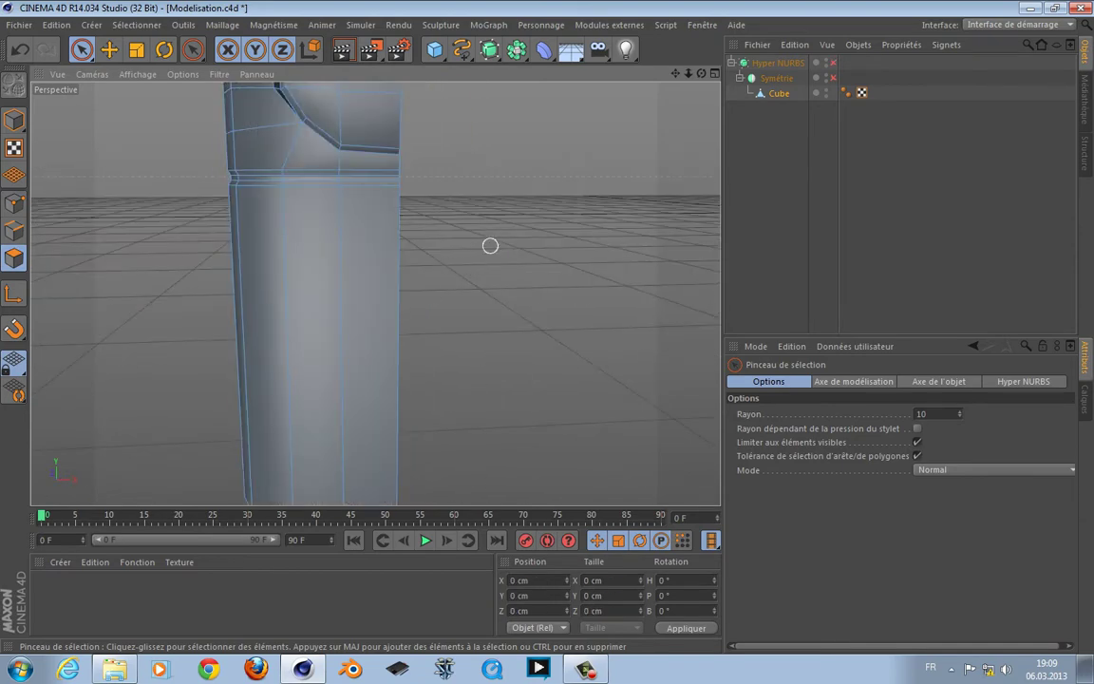
Cut two new edge loops around the upper torso just below the neck groove, using the Knife in Loop mode.
alt+drag(490, 246, 373, 295)
key(k)
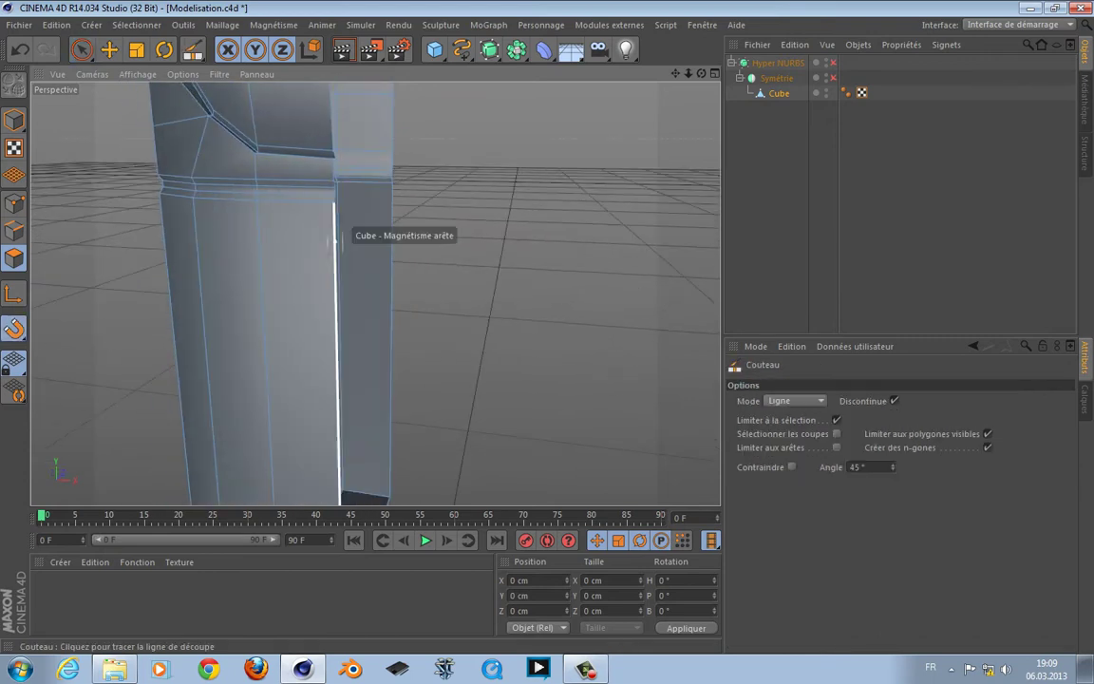
click(794, 400)
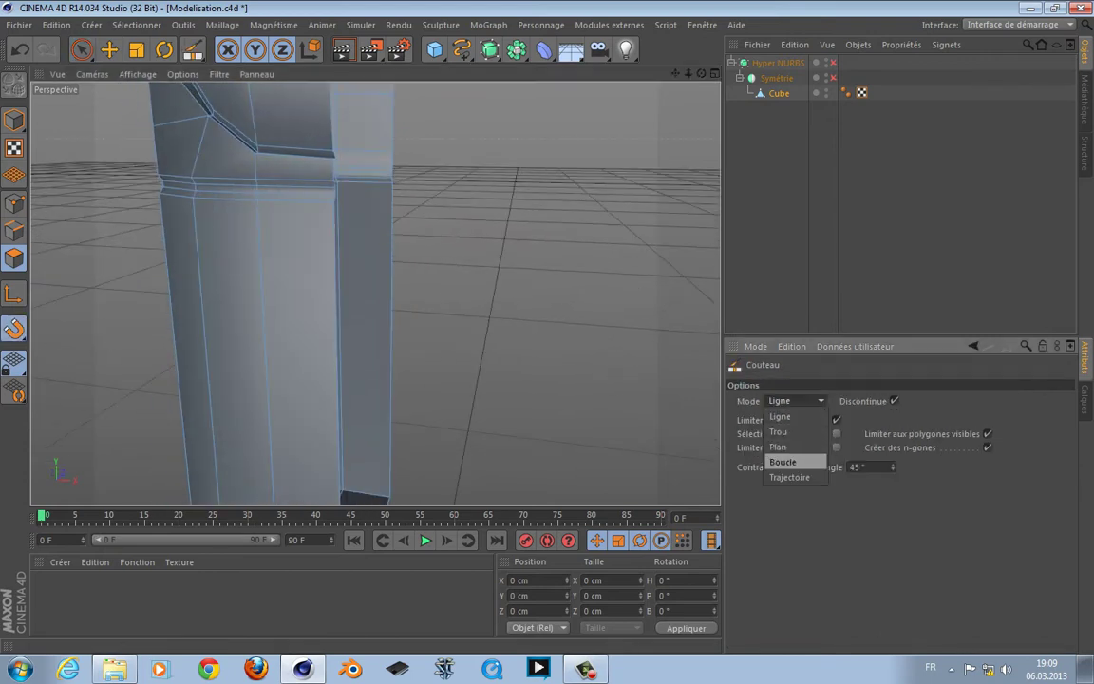
click(784, 462)
alt+middle_drag(336, 271, 365, 313)
alt+right_drag(365, 313, 486, 306)
scroll(359, 265, up, 4)
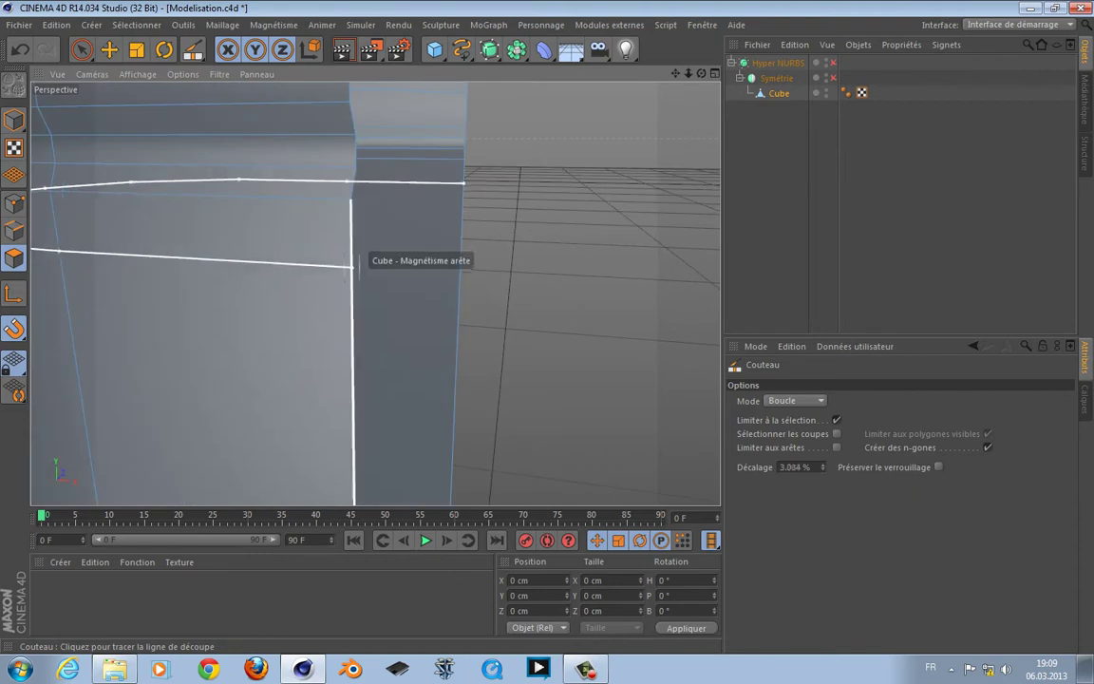
click(352, 245)
click(353, 318)
alt+drag(353, 317, 295, 317)
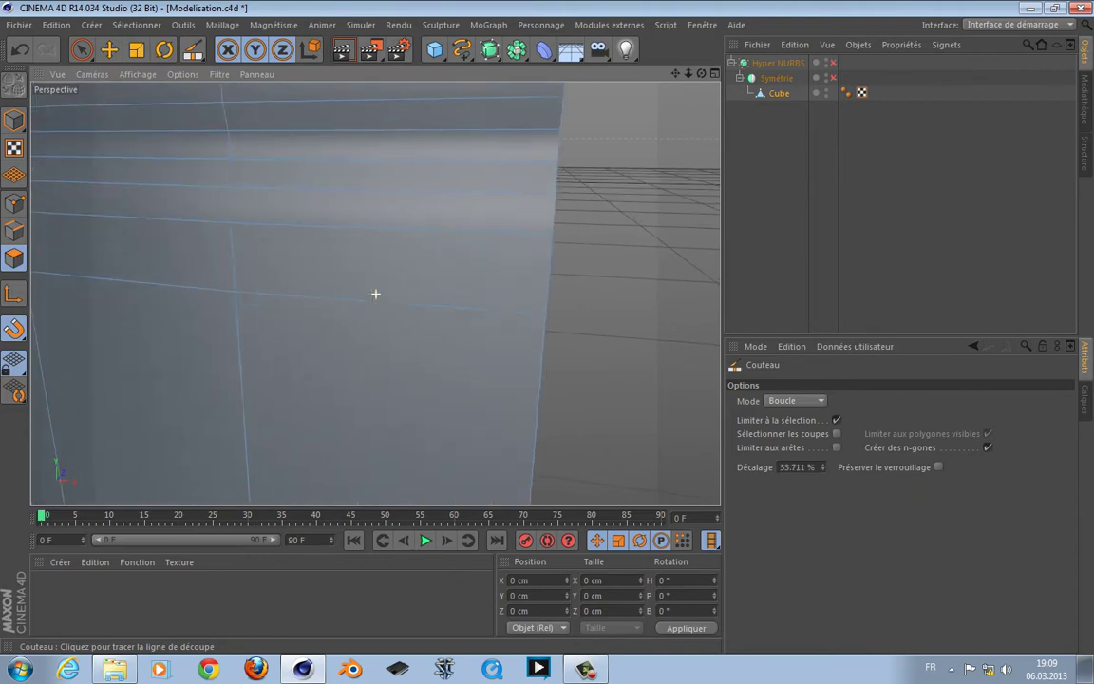
alt+right_drag(376, 293, 445, 293)
alt+drag(445, 294, 345, 317)
Select the edges of the two new loops below the neck groove in the front view, together with the vertical edges between them.
click(13, 231)
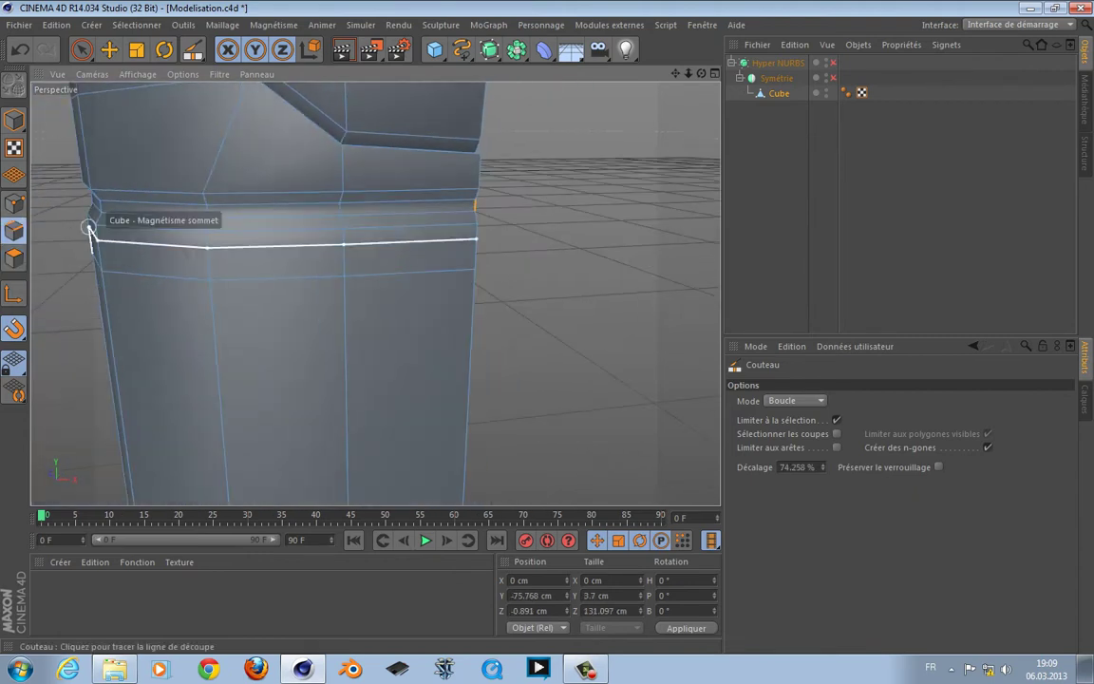
key(u)
key(l)
mouse_move(375, 276)
alt+mouse_down()
mouse_move(276, 277)
mouse_move(354, 277)
alt+mouse_up()
key(F3)
key(F4)
scroll(243, 261, up, 4)
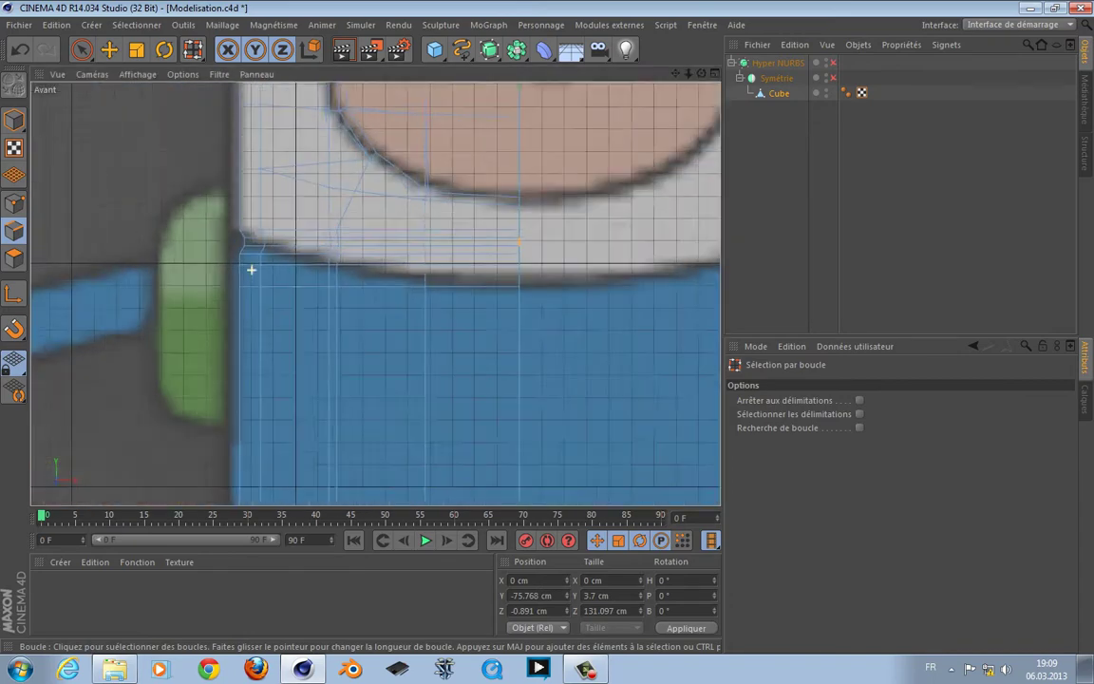
drag(82, 49, 135, 99)
alt+right_drag(308, 233, 209, 233)
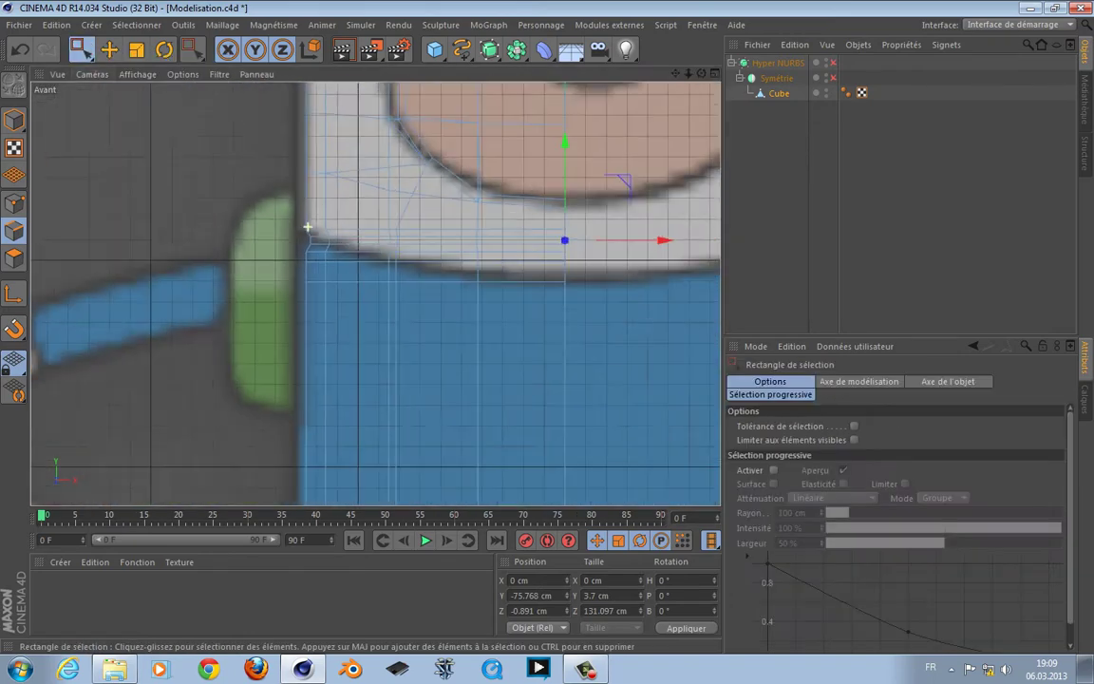
alt+middle_drag(308, 236, 190, 237)
drag(171, 258, 461, 285)
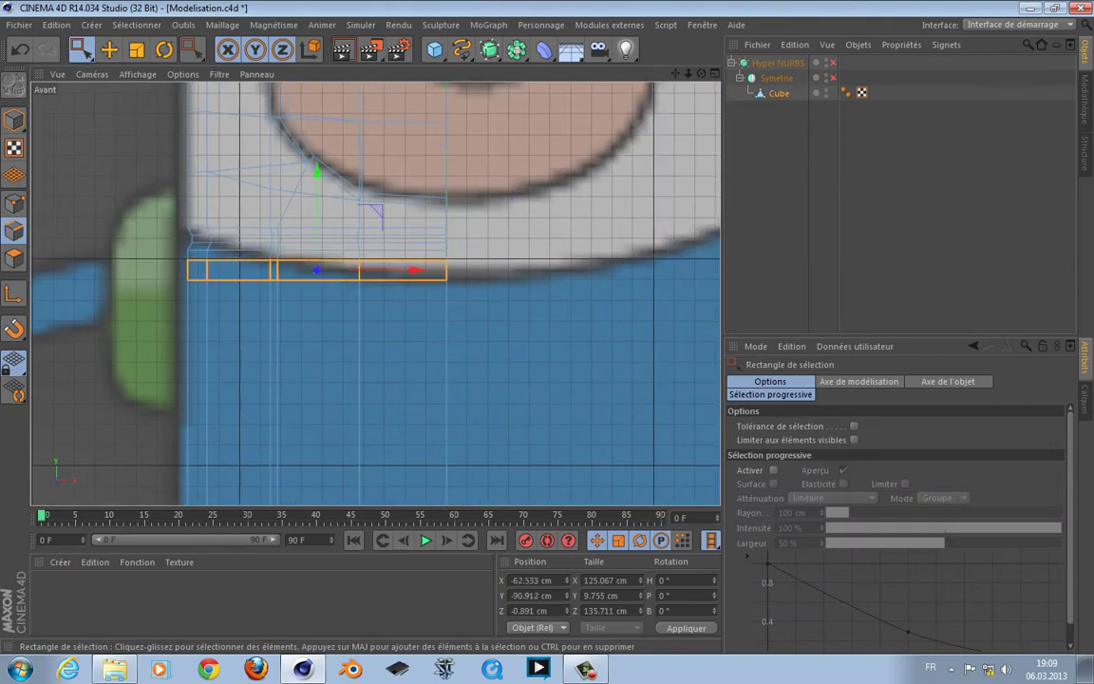
Reduce the edge selection to the lower new loop and move it down about 15.3 cm on the shirt.
scroll(119, 264, up, 2)
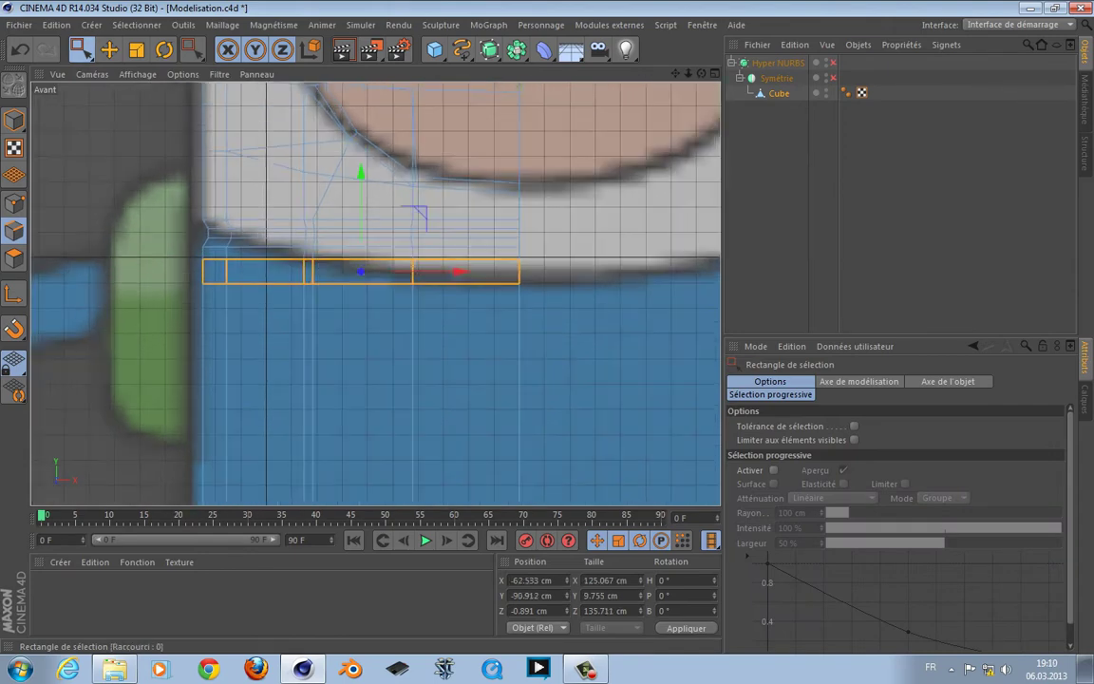
drag(82, 49, 133, 98)
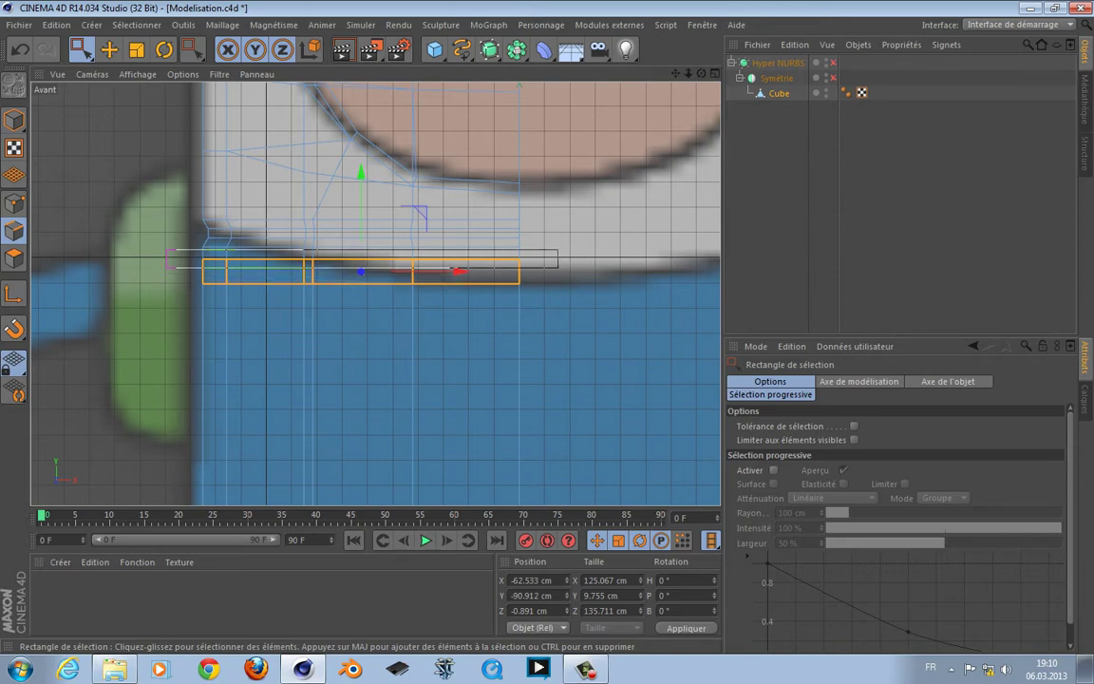
drag(167, 250, 557, 268)
shift+drag(145, 290, 145, 290)
scroll(192, 311, down, 3)
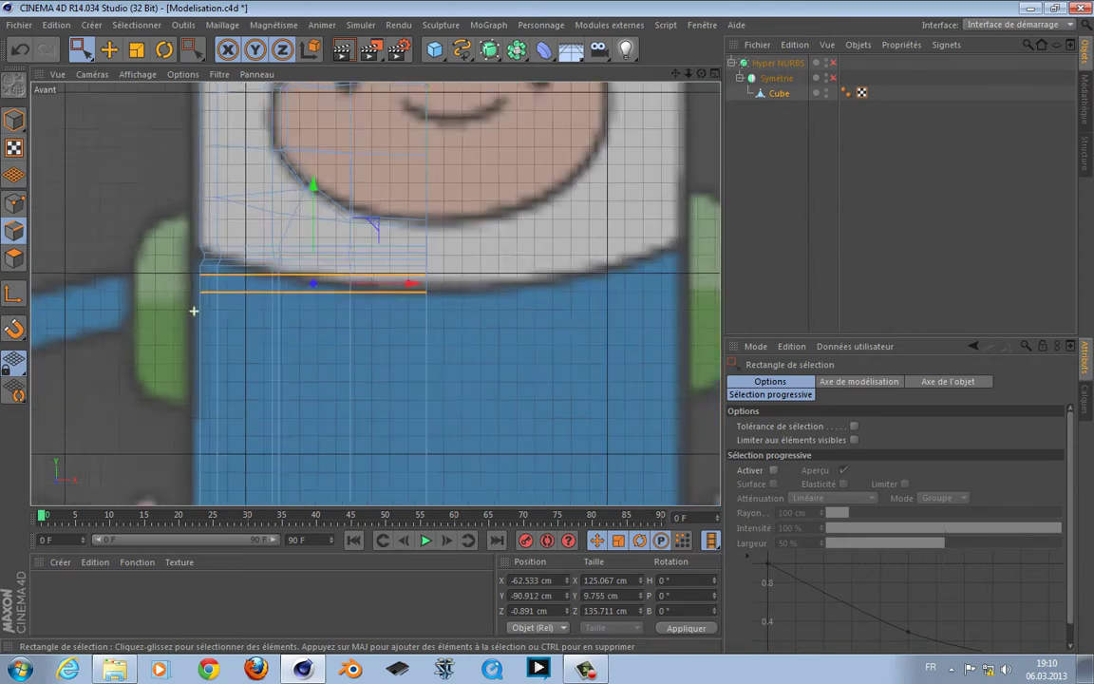
alt+middle_drag(193, 310, 288, 301)
scroll(266, 333, down, 2)
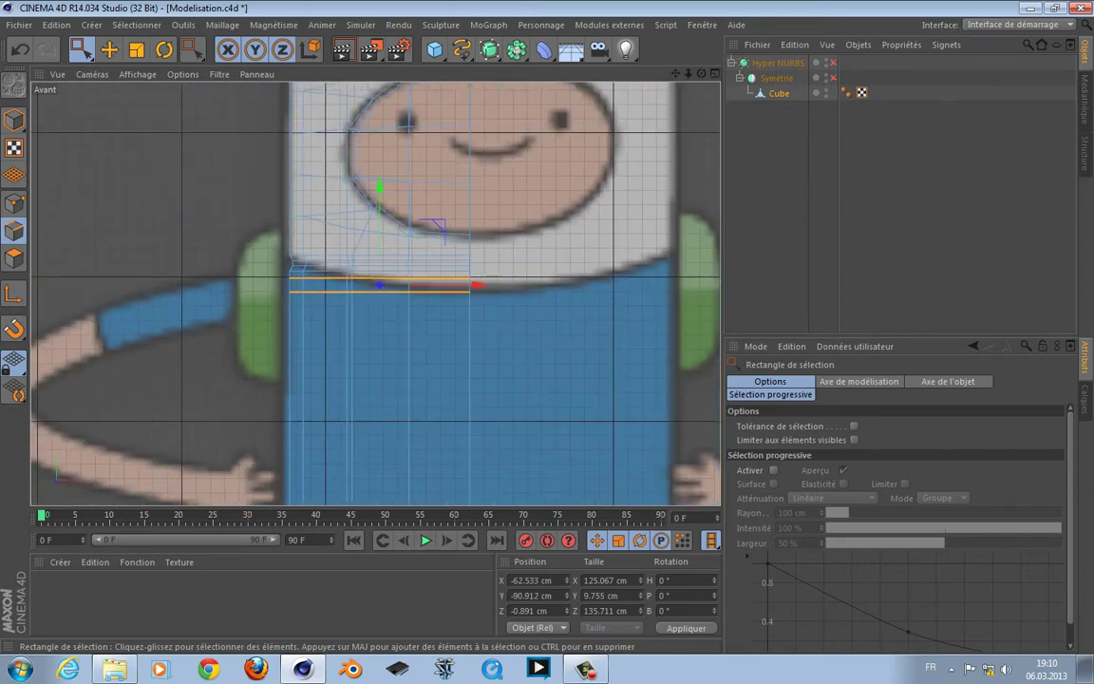
drag(379, 188, 379, 188)
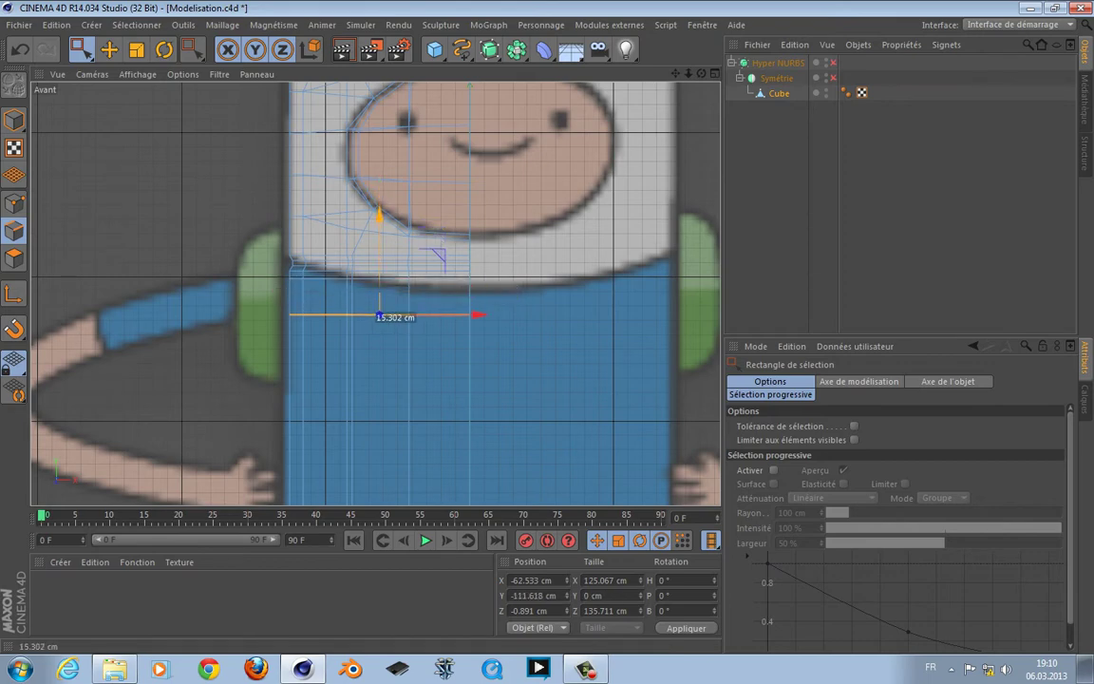
drag(379, 214, 379, 216)
Examine the lowered edge loop and the neck groove around the front and outer side of the torso.
key(F1)
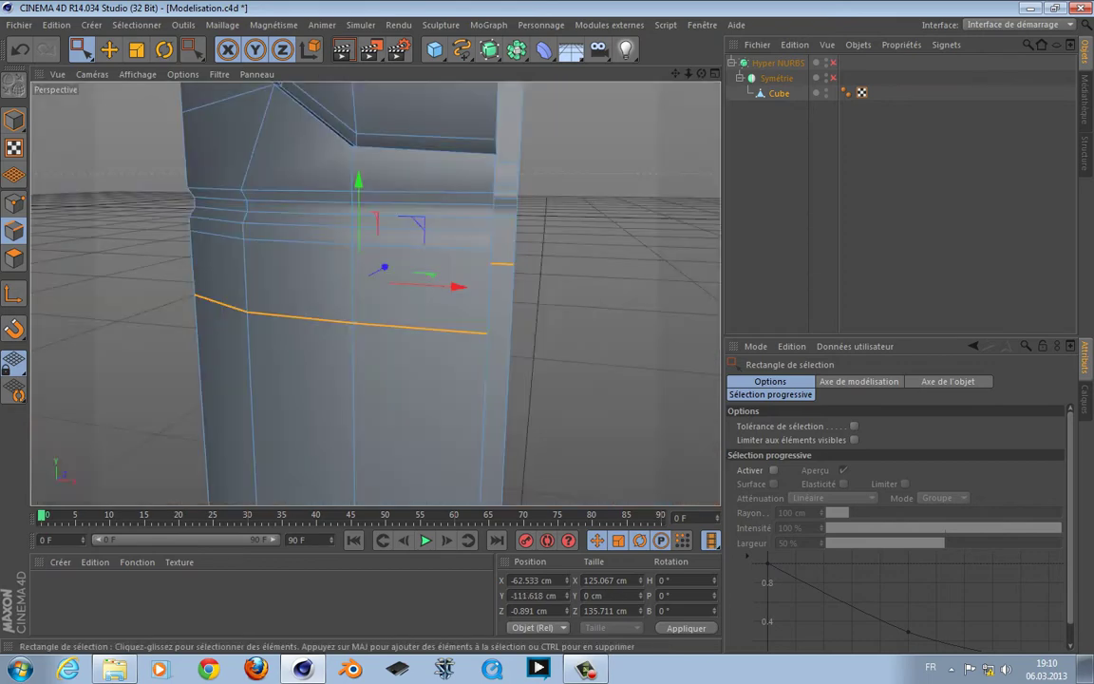
alt+drag(269, 283, 441, 309)
scroll(354, 289, down, 1)
scroll(366, 293, down, 5)
scroll(442, 308, up, 4)
alt+middle_drag(313, 335, 410, 276)
scroll(411, 277, up, 4)
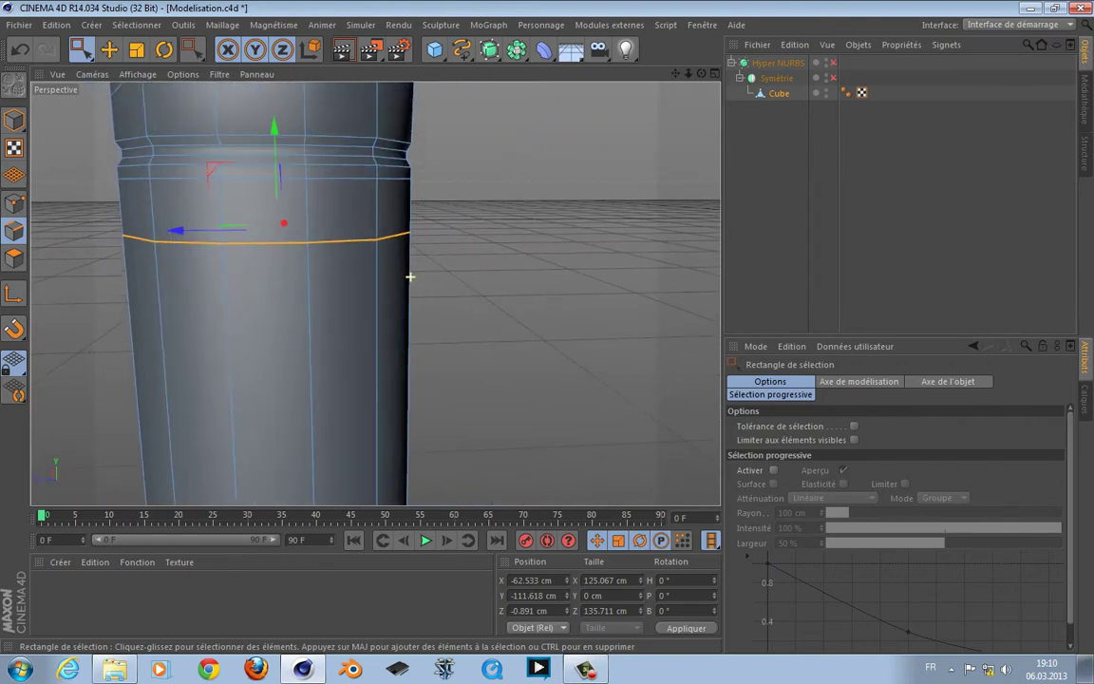
alt+drag(308, 264, 308, 347)
alt+middle_drag(275, 199, 353, 328)
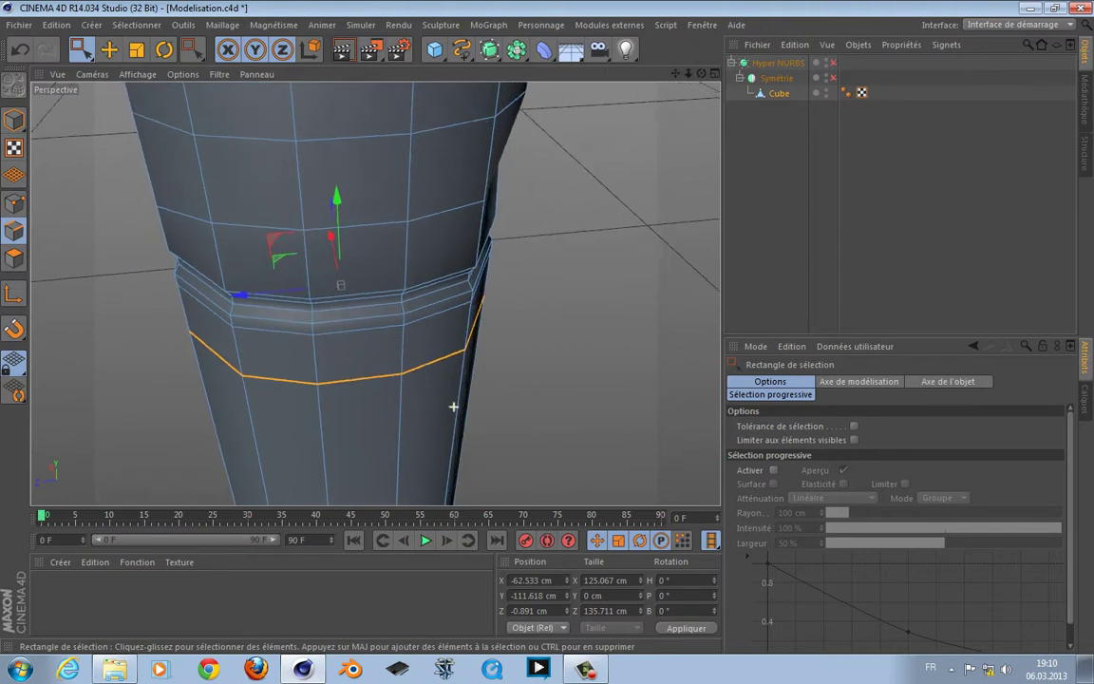
alt+drag(454, 405, 465, 376)
Select the middle polygon on the torso's outer side just below the neck groove and scale it vertically to about 25.8 cm high.
click(13, 258)
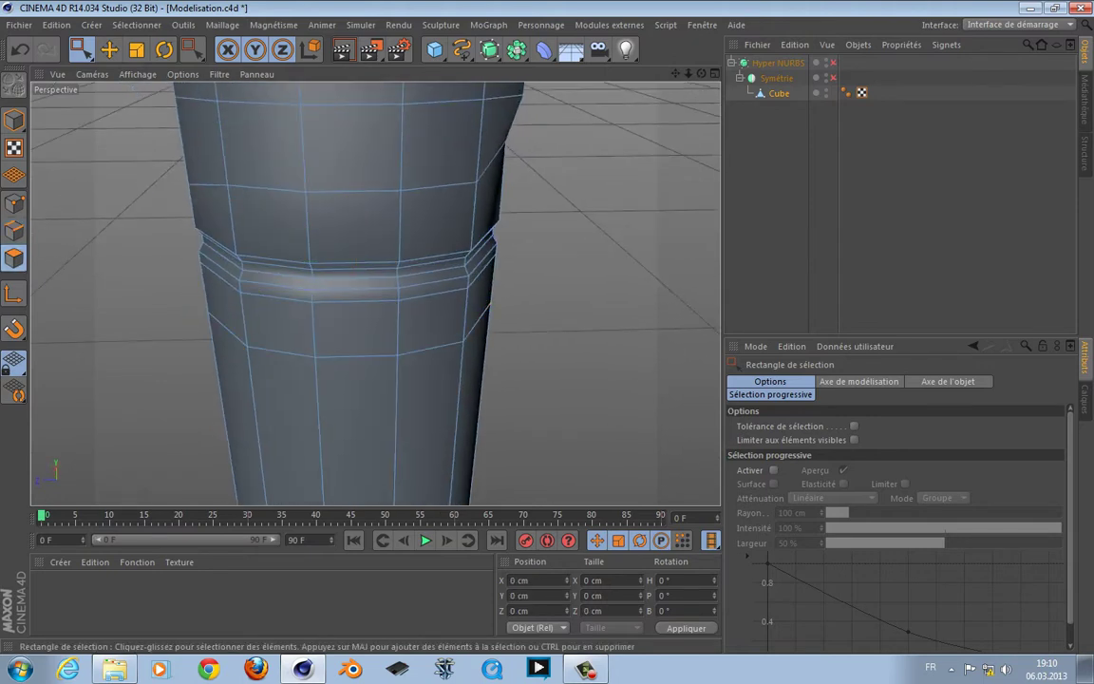
drag(81, 49, 116, 58)
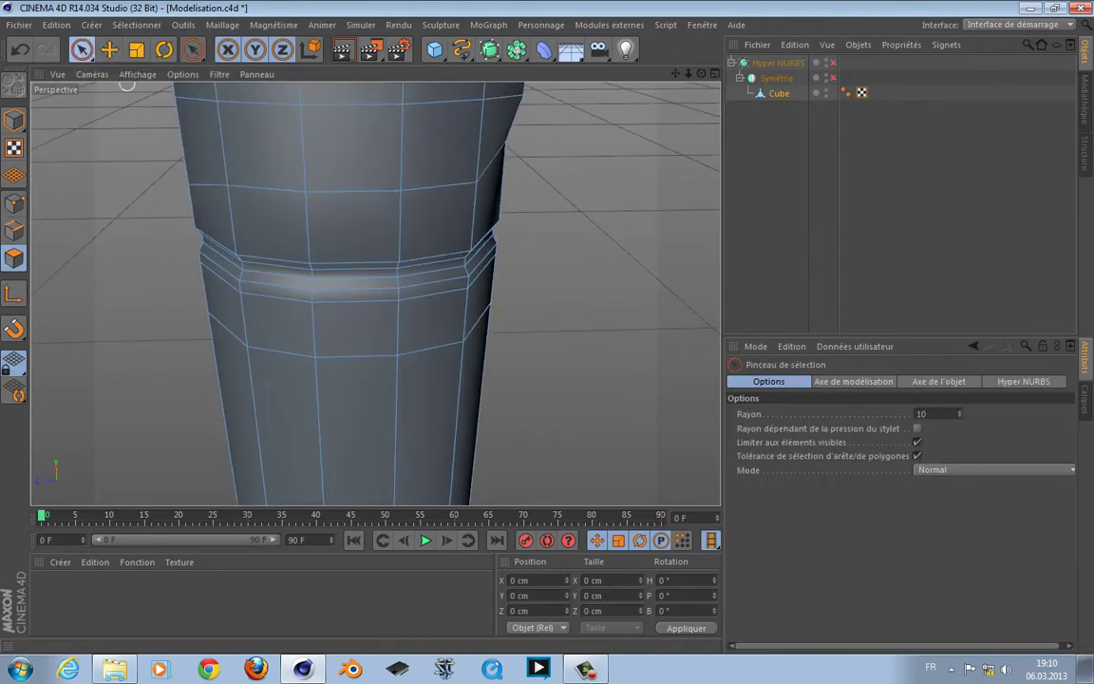
click(356, 328)
alt+drag(455, 397, 83, 309)
key(F4)
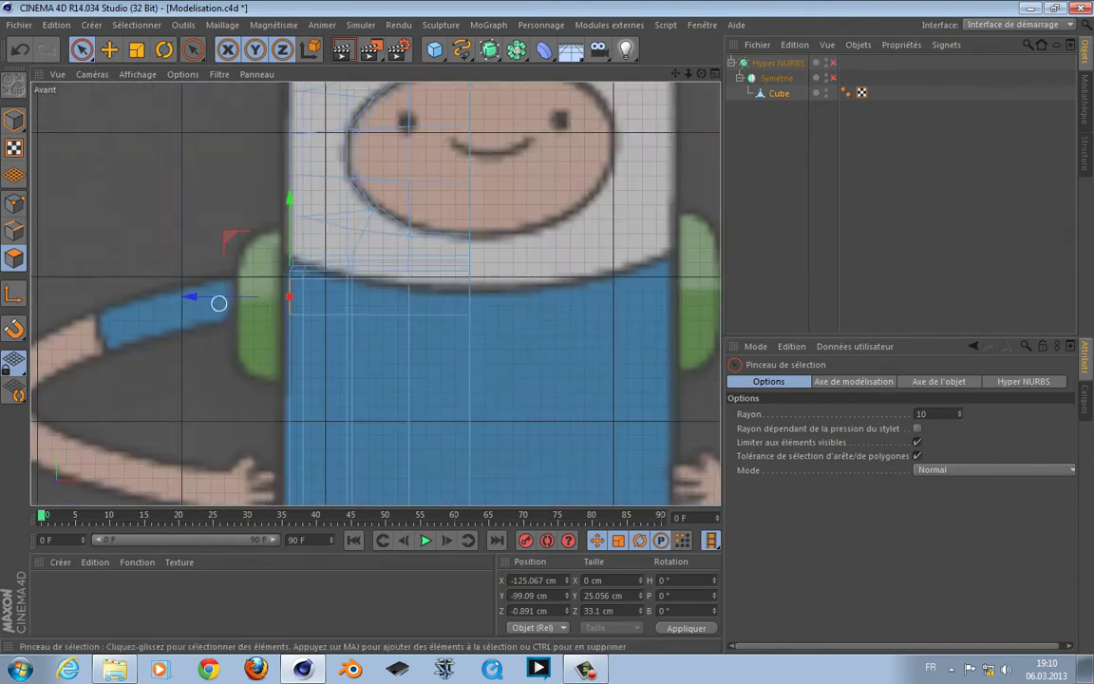
scroll(214, 303, up, 8)
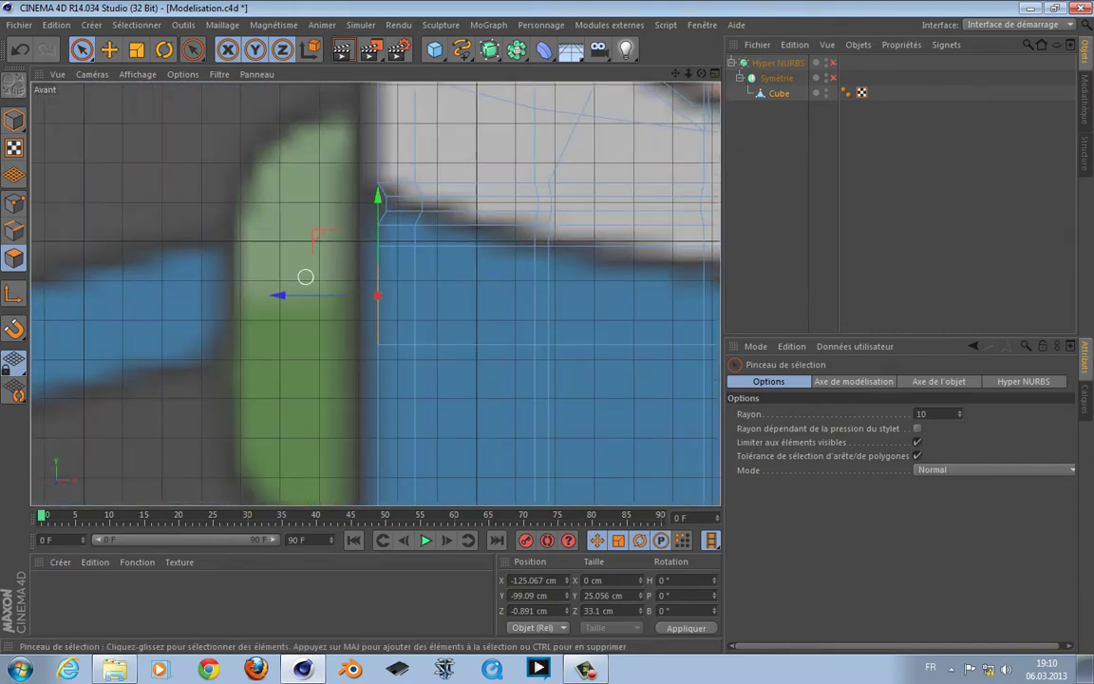
key(t)
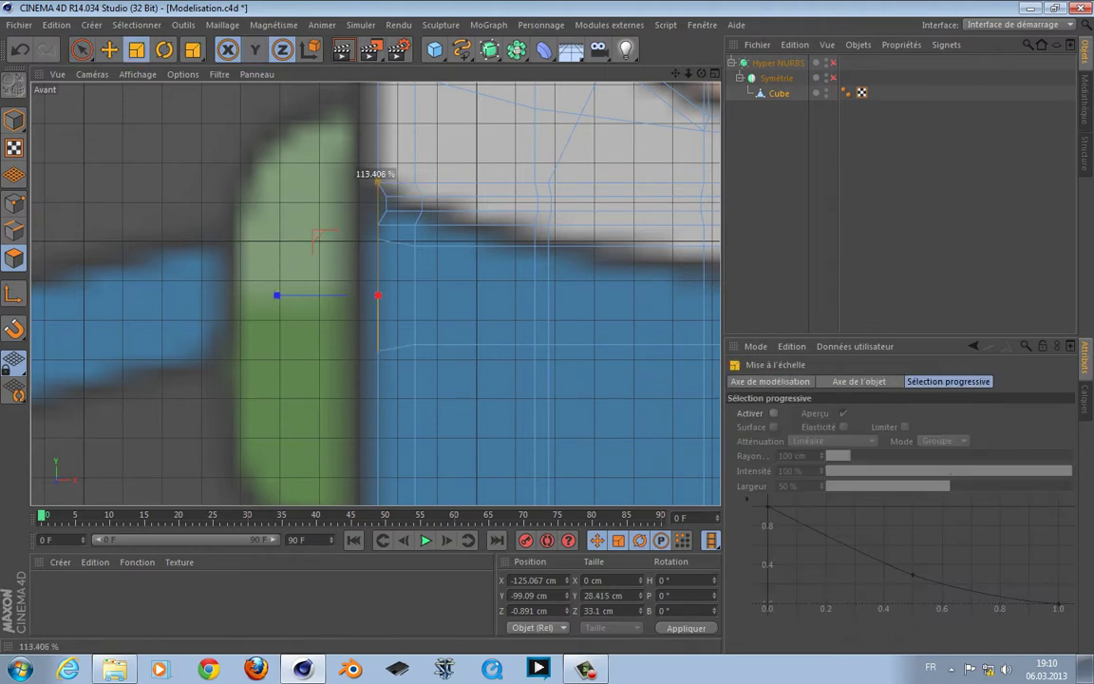
key(F1)
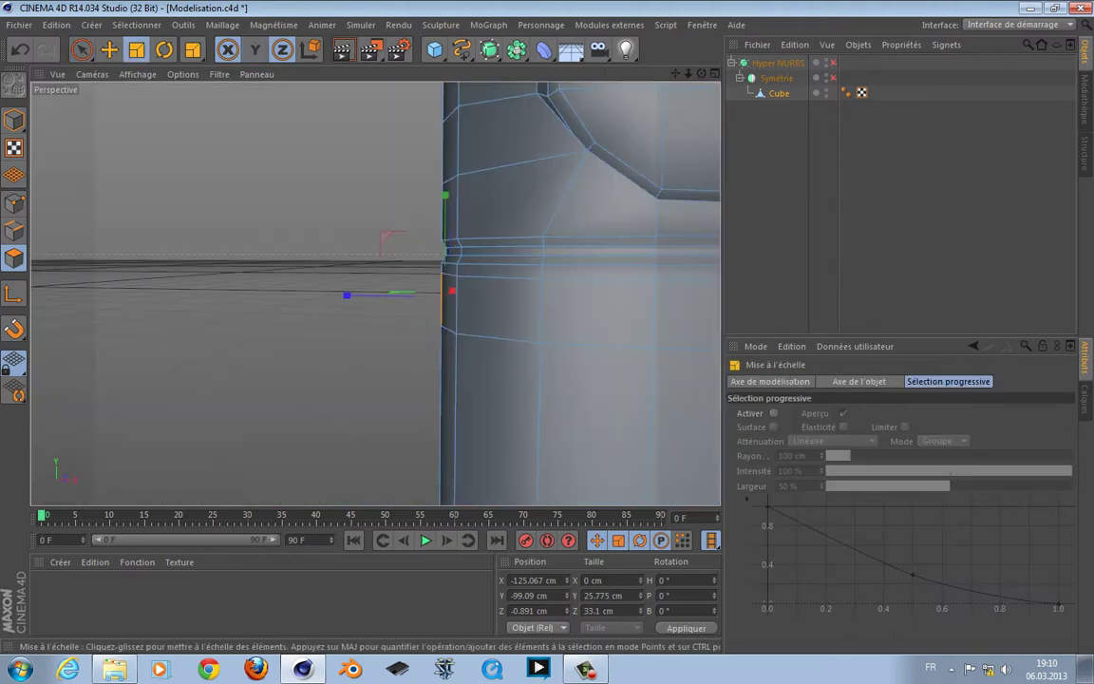
alt+drag(378, 192, 608, 221)
alt+middle_drag(608, 221, 652, 209)
alt+middle_drag(448, 312, 464, 313)
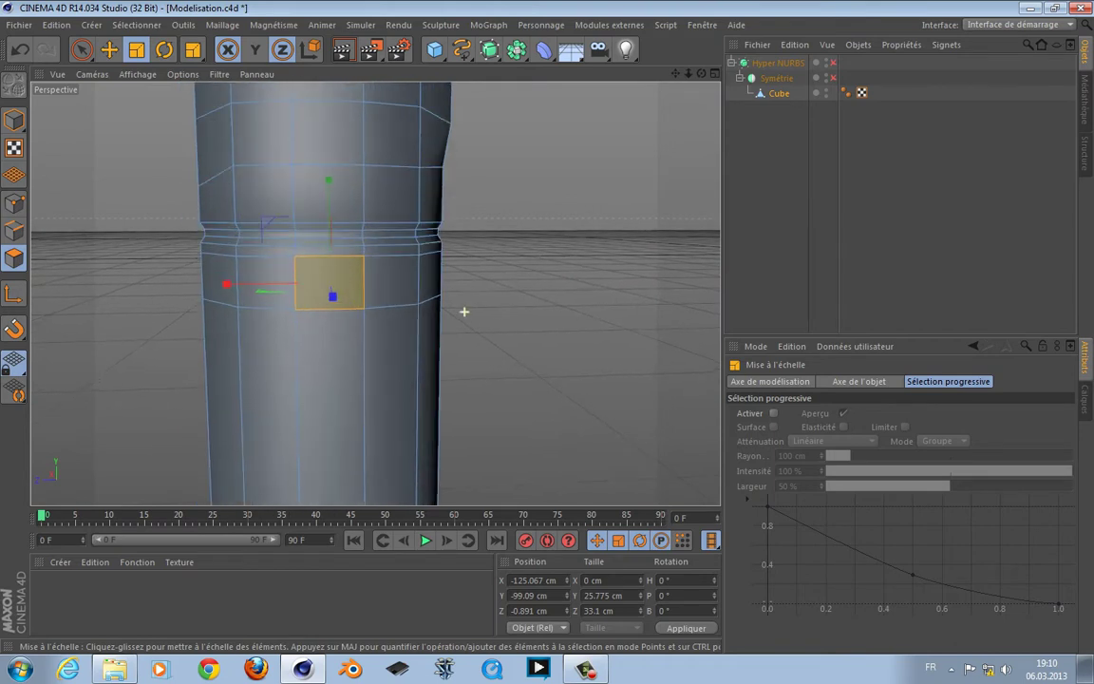
Inset the selected side polygon below the neck groove by about 3.1 cm and set its height and depth to 25 cm.
alt+right_drag(465, 312, 513, 302)
alt+middle_drag(376, 294, 400, 327)
mouse_move(376, 293)
alt+mouse_down()
mouse_move(376, 335)
mouse_move(357, 301)
alt+mouse_up()
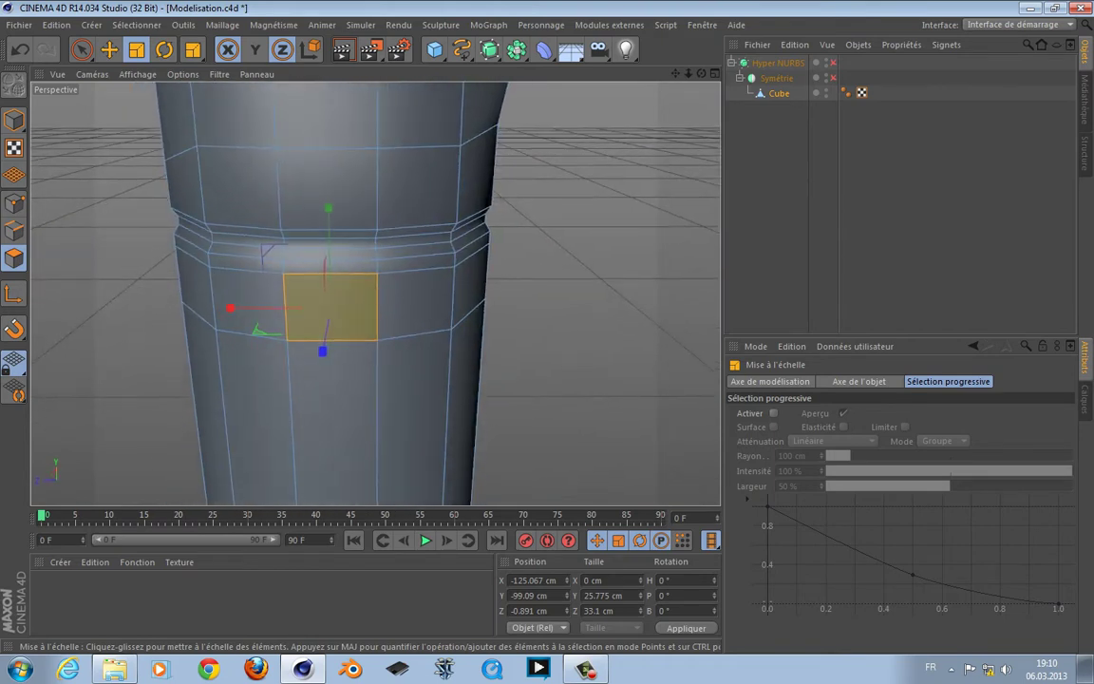
key(i)
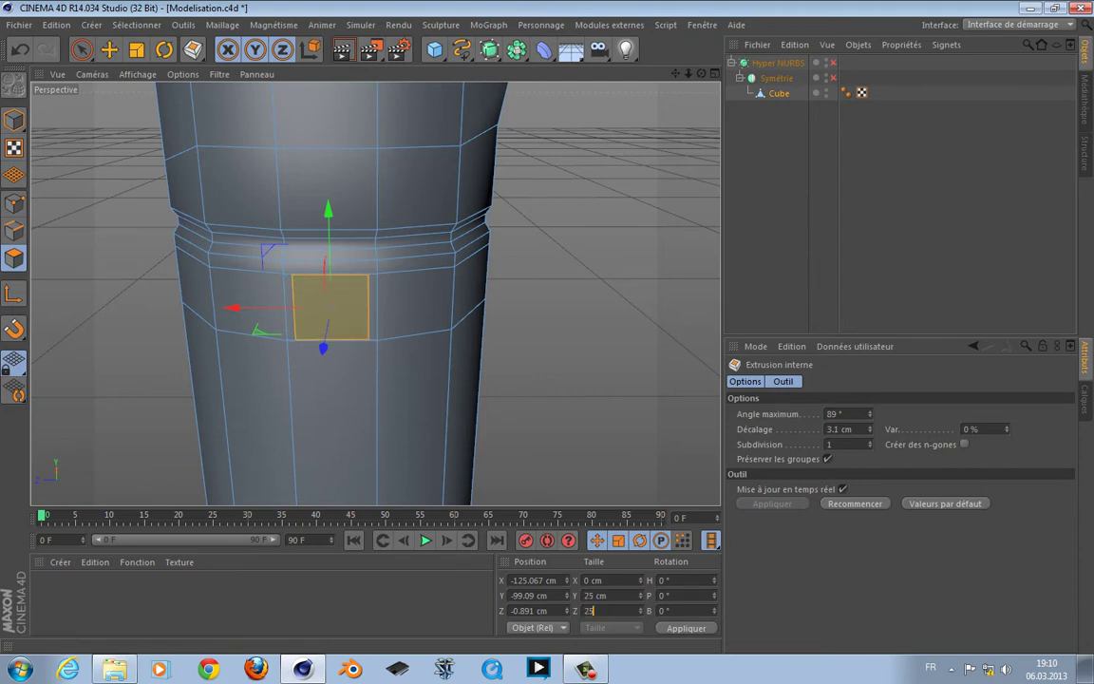
mouse_move(375, 305)
alt+mouse_down()
mouse_move(374, 293)
mouse_move(374, 311)
alt+mouse_up()
Scale the inset polygon on the torso's side uniformly to about 19.8 cm by 19.8 cm.
key(t)
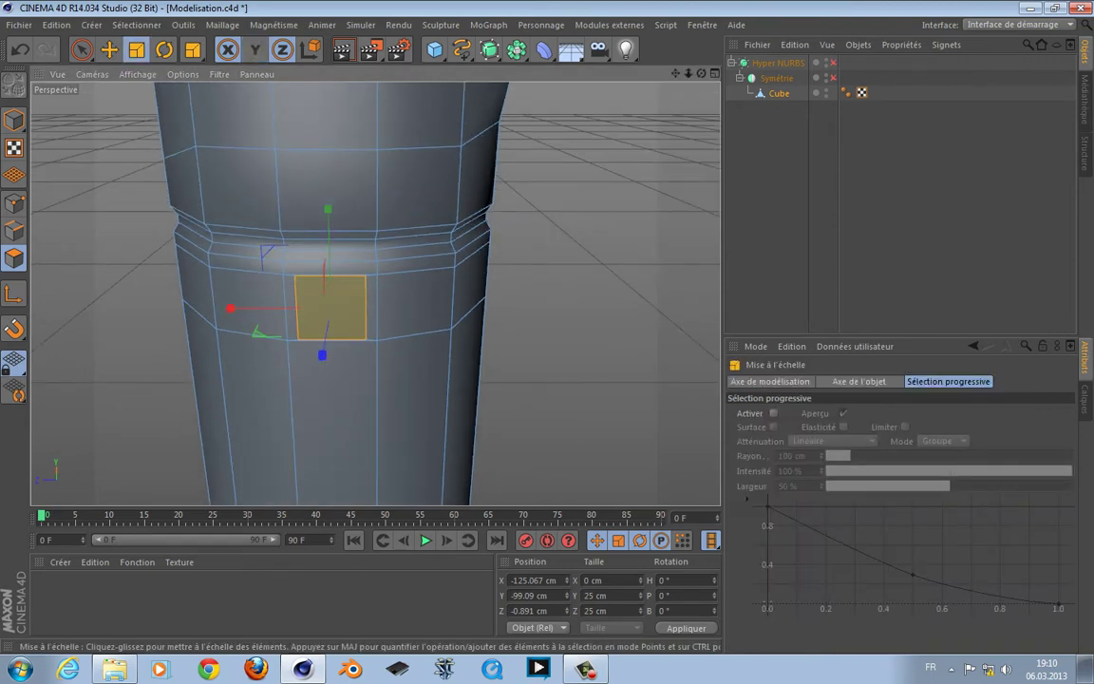
drag(260, 332, 253, 333)
key(ctrl+z)
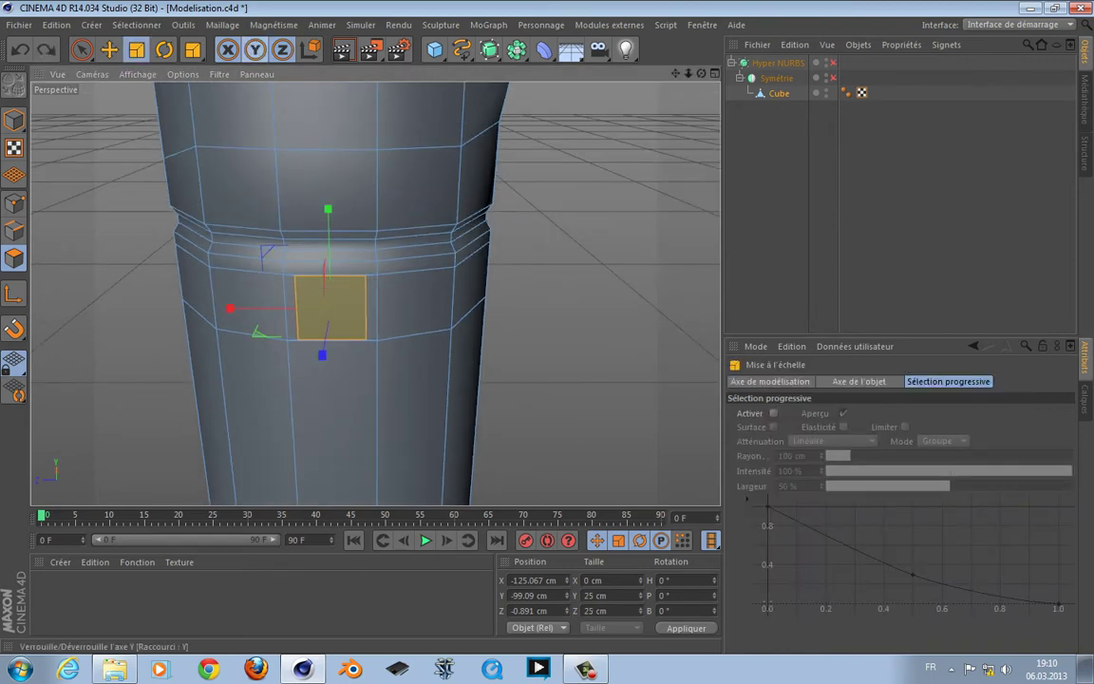
drag(313, 223, 266, 224)
alt+drag(266, 224, 133, 225)
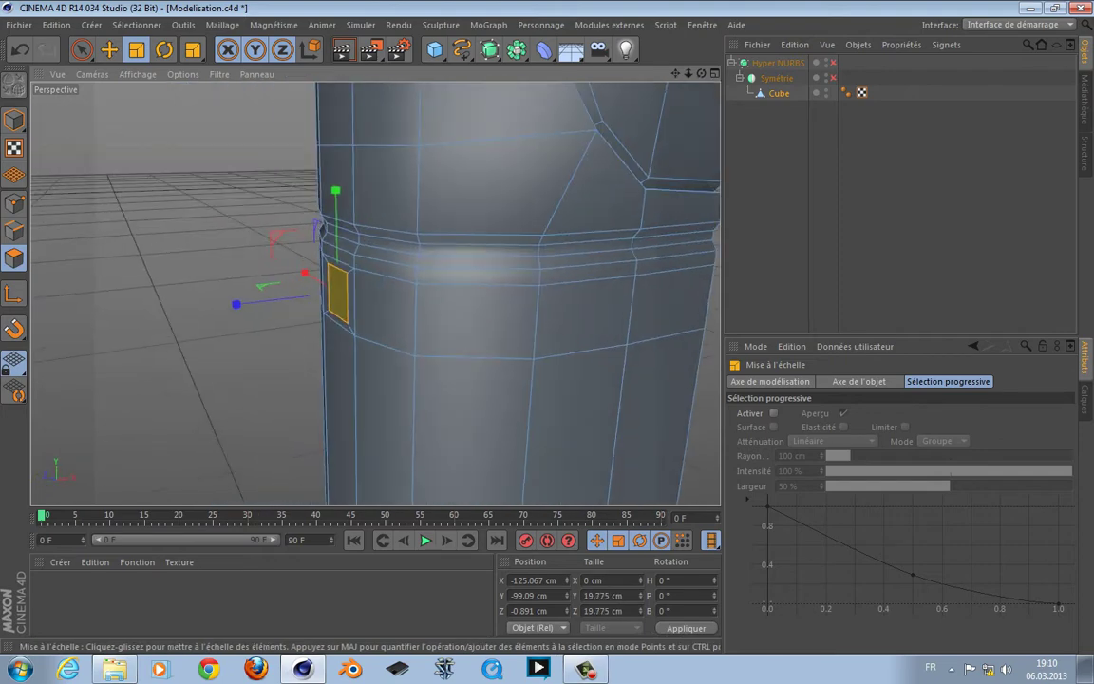
Extrude the inset polygon outward 433 cm in the front view to form the arm.
key(F3)
key(F4)
scroll(375, 293, down, 5)
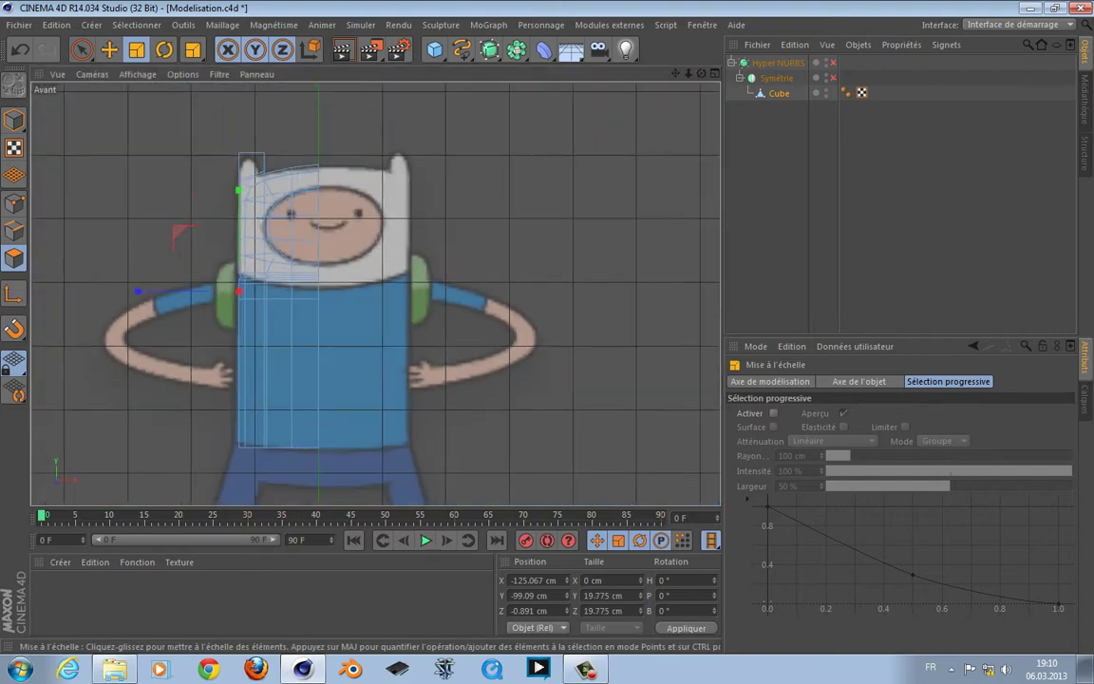
alt+middle_drag(375, 293, 646, 230)
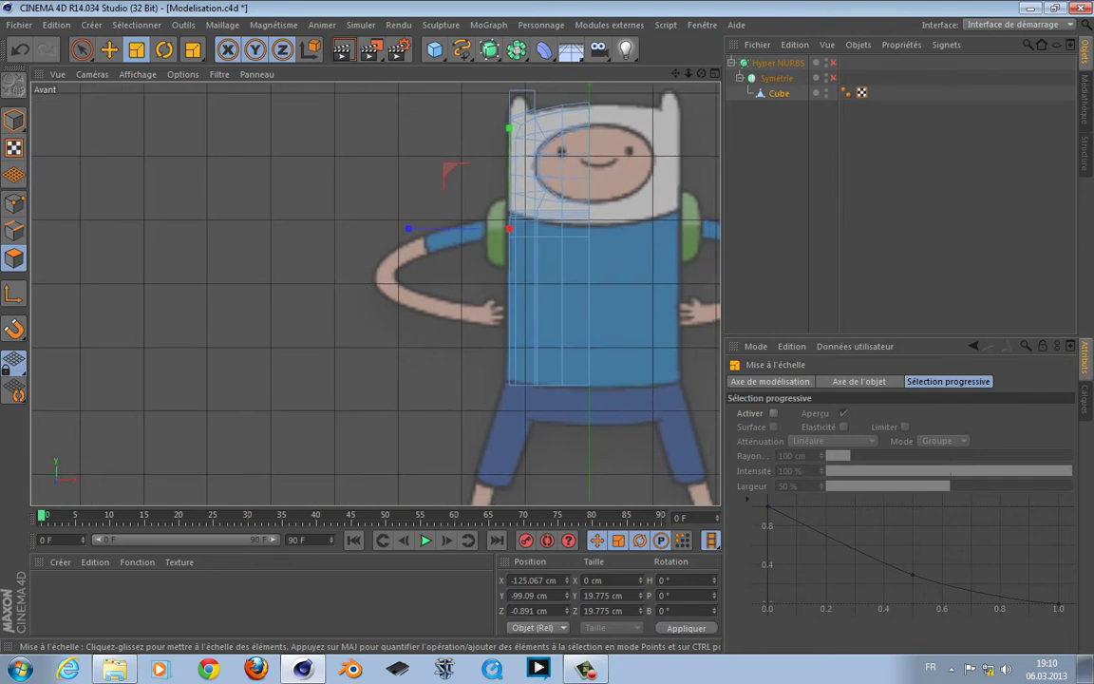
key(d)
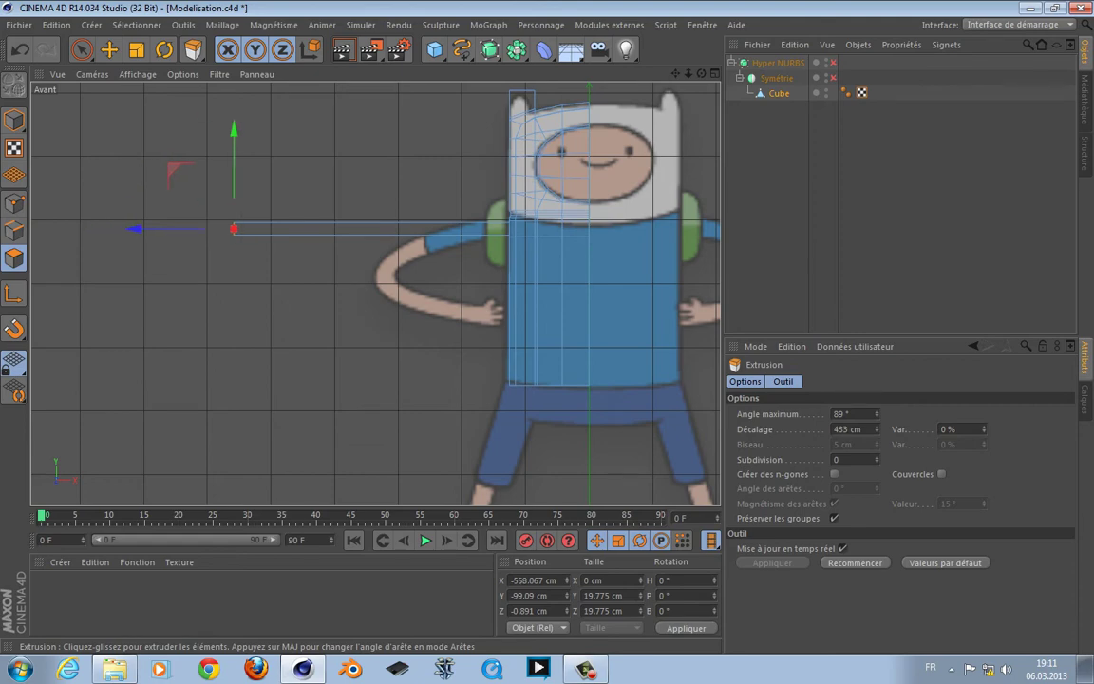
Turn on Hyper NURBS smoothing and inspect where the arm joins the torso in perspective.
key(F1)
key(q)
alt+drag(375, 292, 259, 231)
click(82, 50)
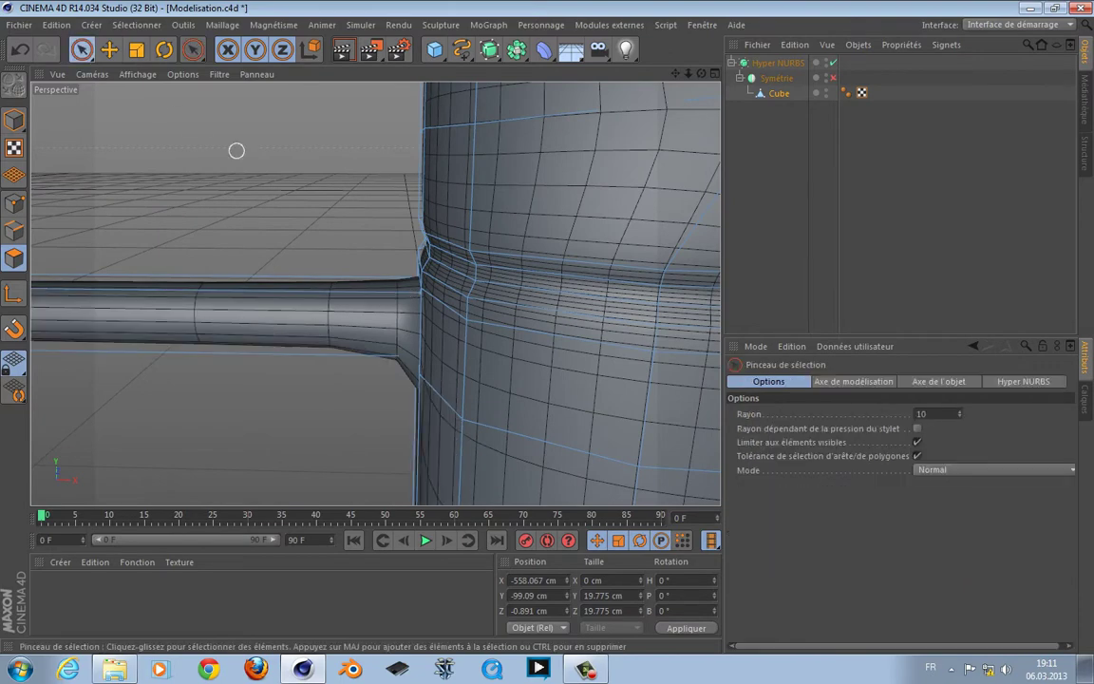
alt+drag(236, 151, 296, 187)
Clear the polygon selection and cut an edge loop around the arm close to the shoulder.
key(k)
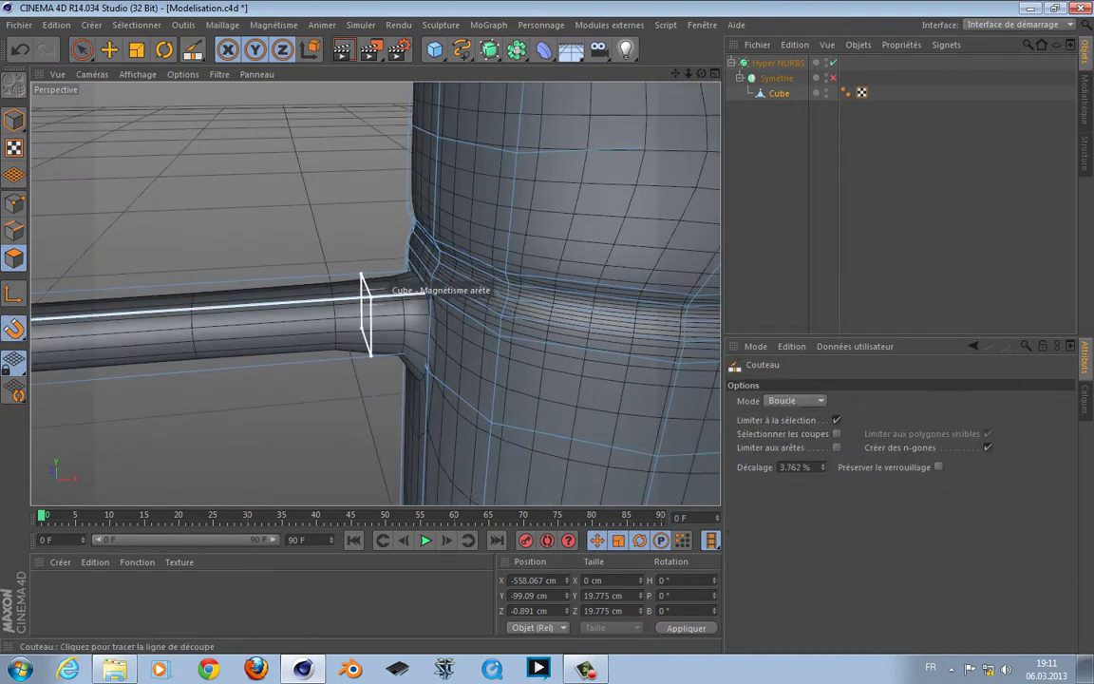
click(81, 49)
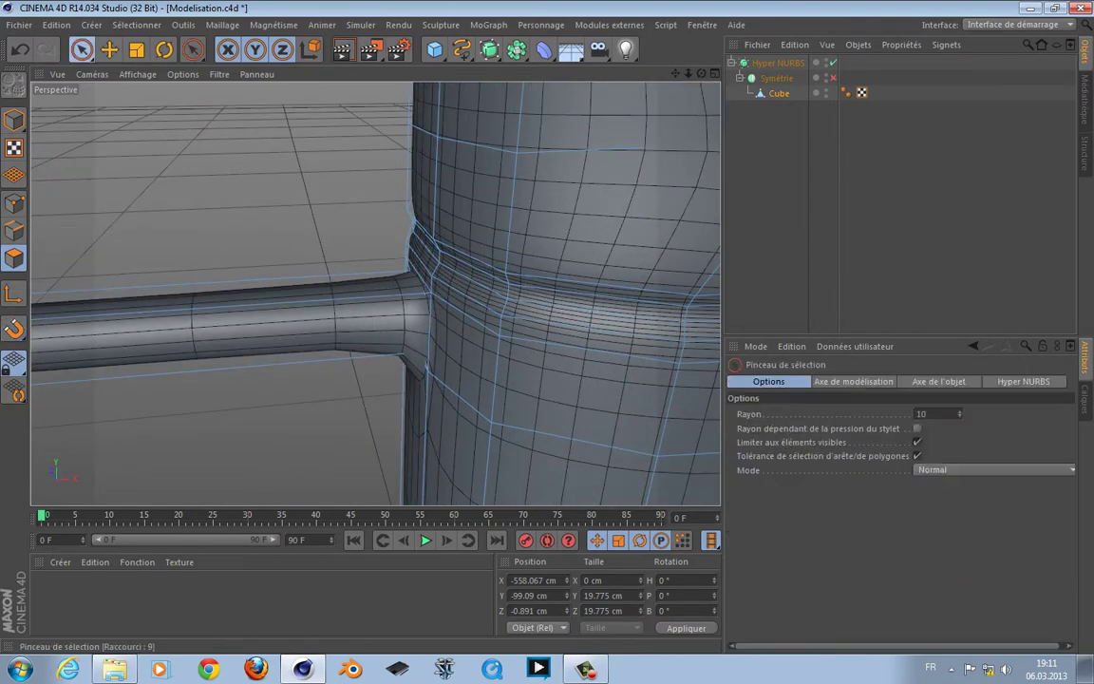
click(275, 210)
key(k)
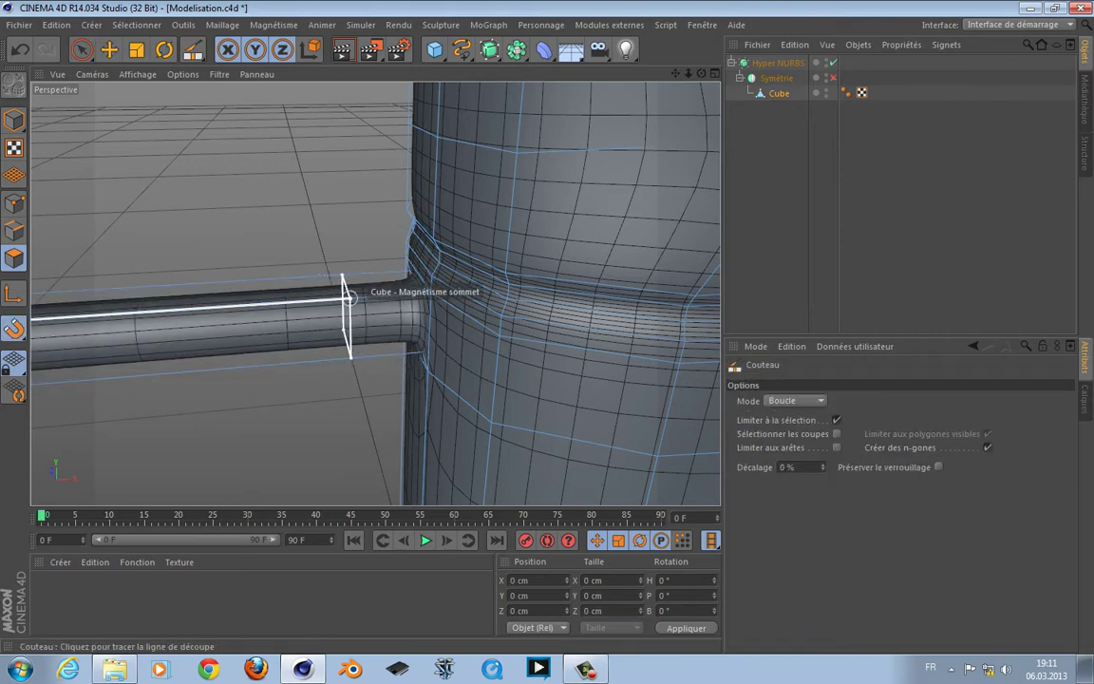
key(Return)
key(Return)
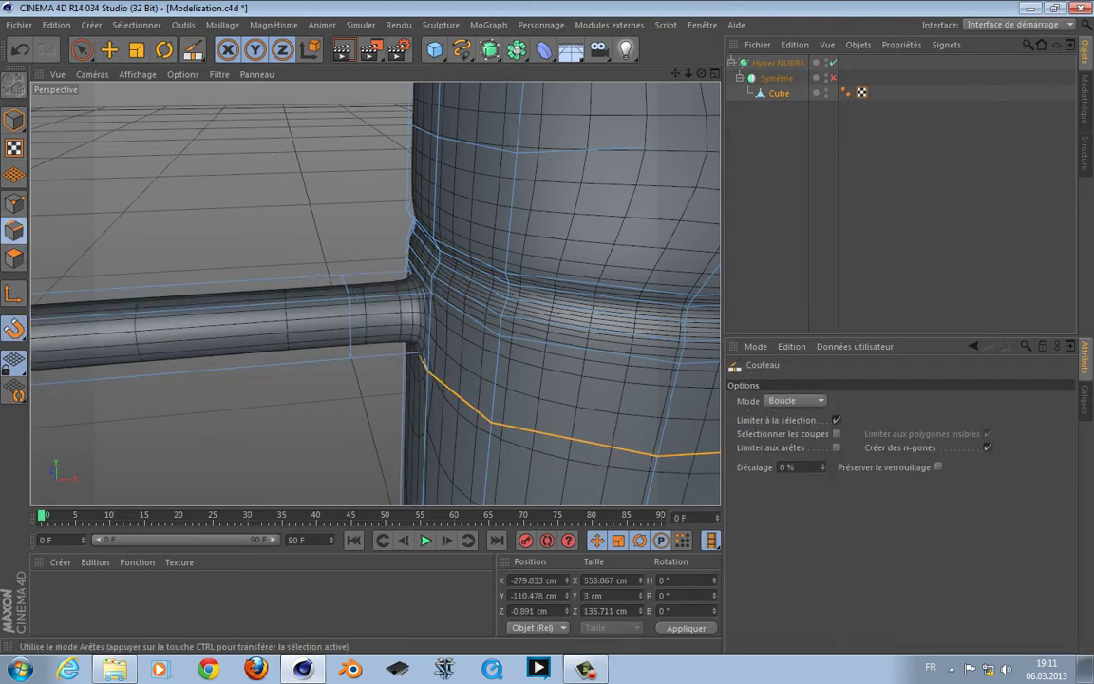
Select the arm's new edge loop and move it toward the torso to about X -143.5 cm.
key(u)
key(l)
key(9)
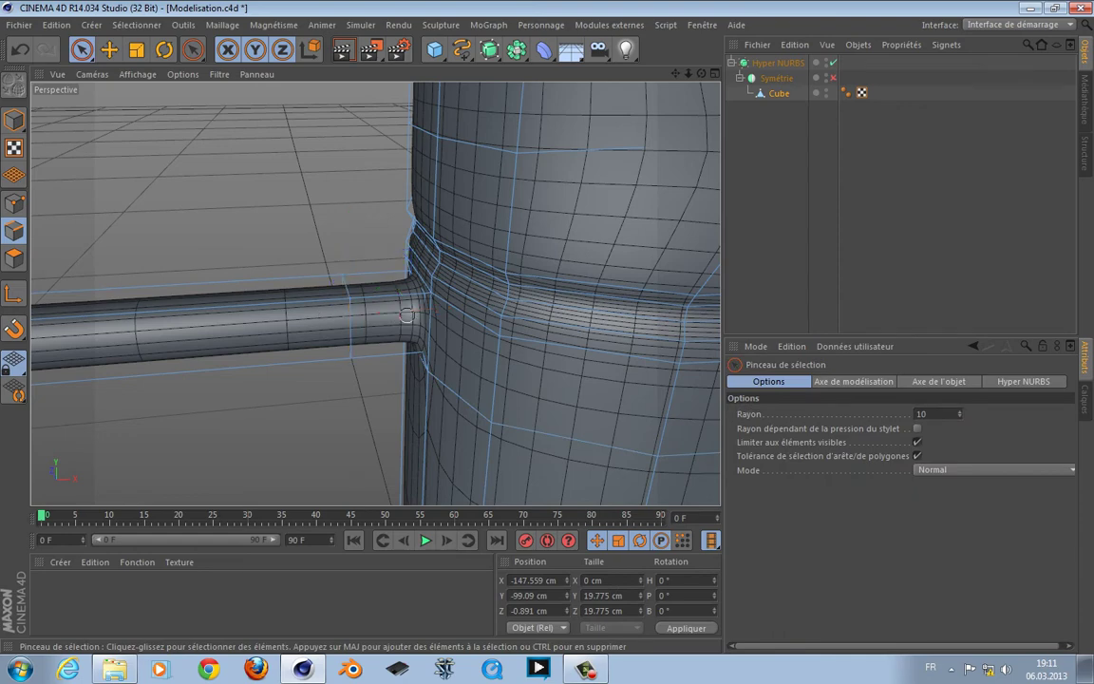
drag(440, 311, 364, 314)
Cut a second edge loop around the arm near its outer end in the front view.
alt+drag(347, 325, 337, 236)
alt+drag(390, 369, 390, 340)
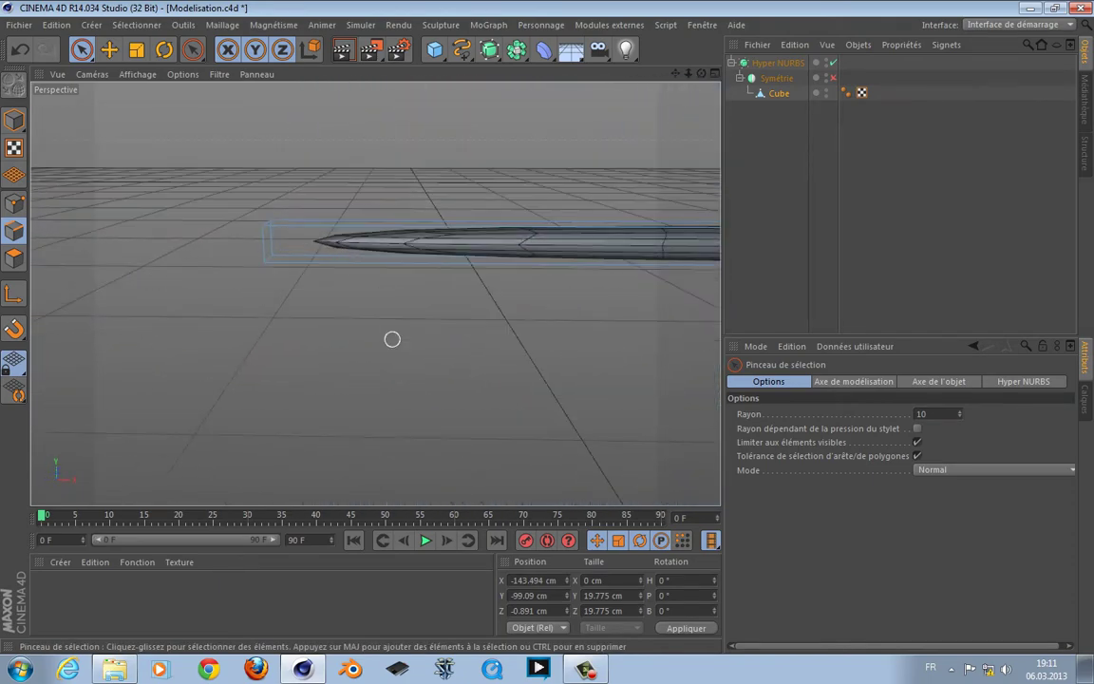
middle_click(389, 338)
middle_click(380, 334)
scroll(365, 322, up, 3)
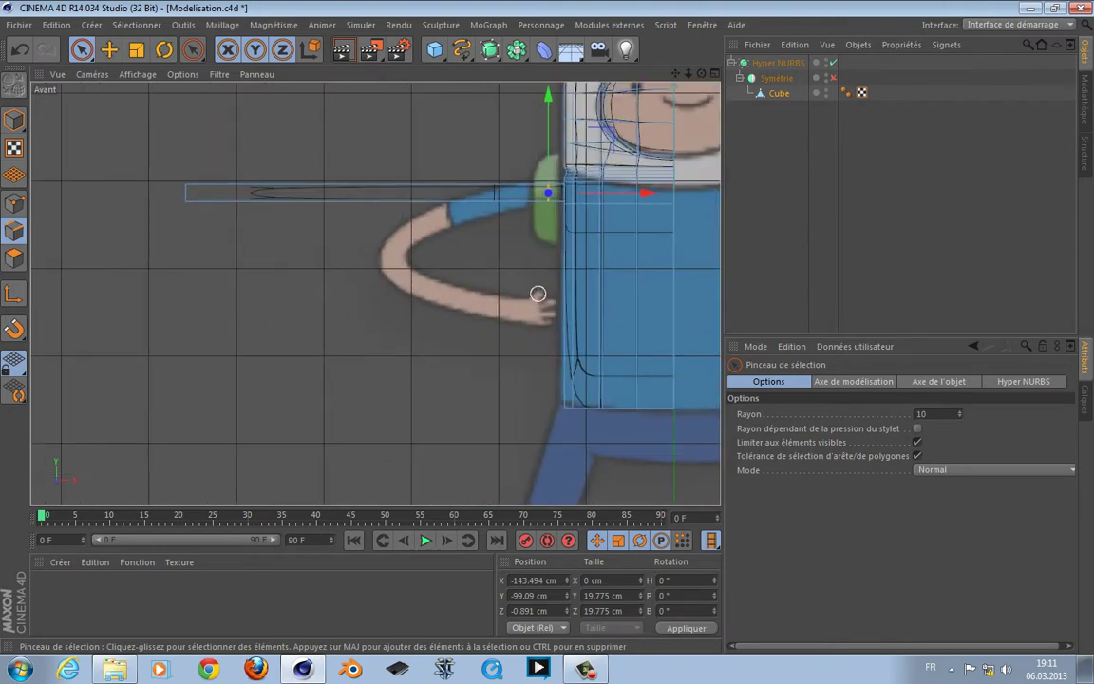
alt+middle_drag(355, 297, 359, 329)
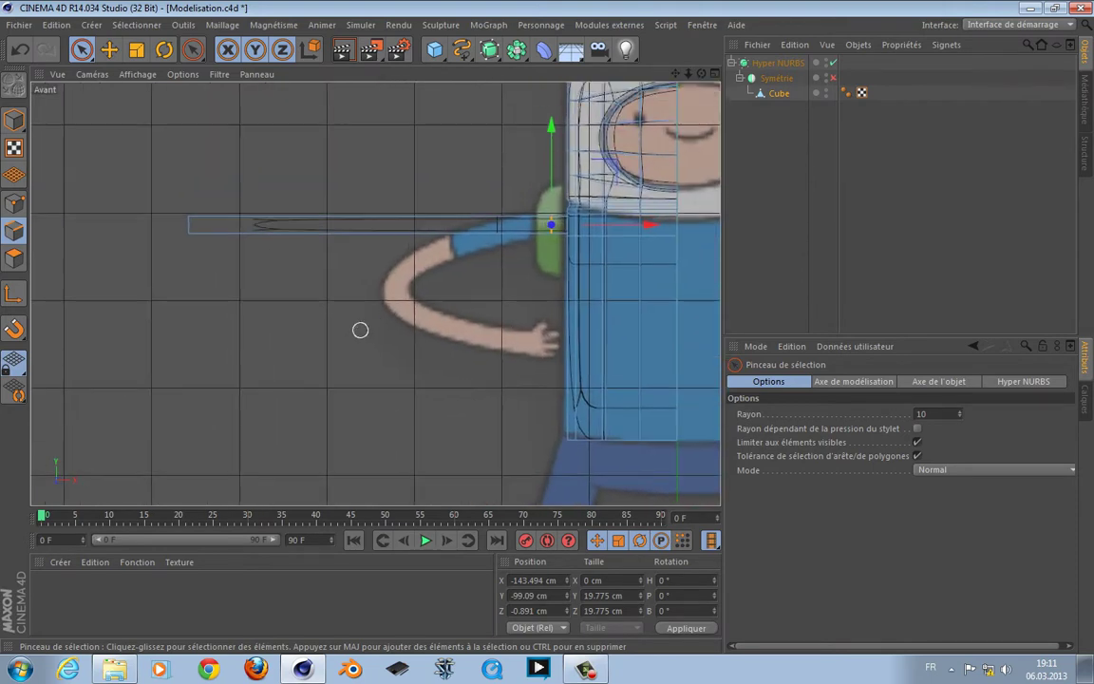
scroll(296, 283, up, 2)
key(k)
key(l)
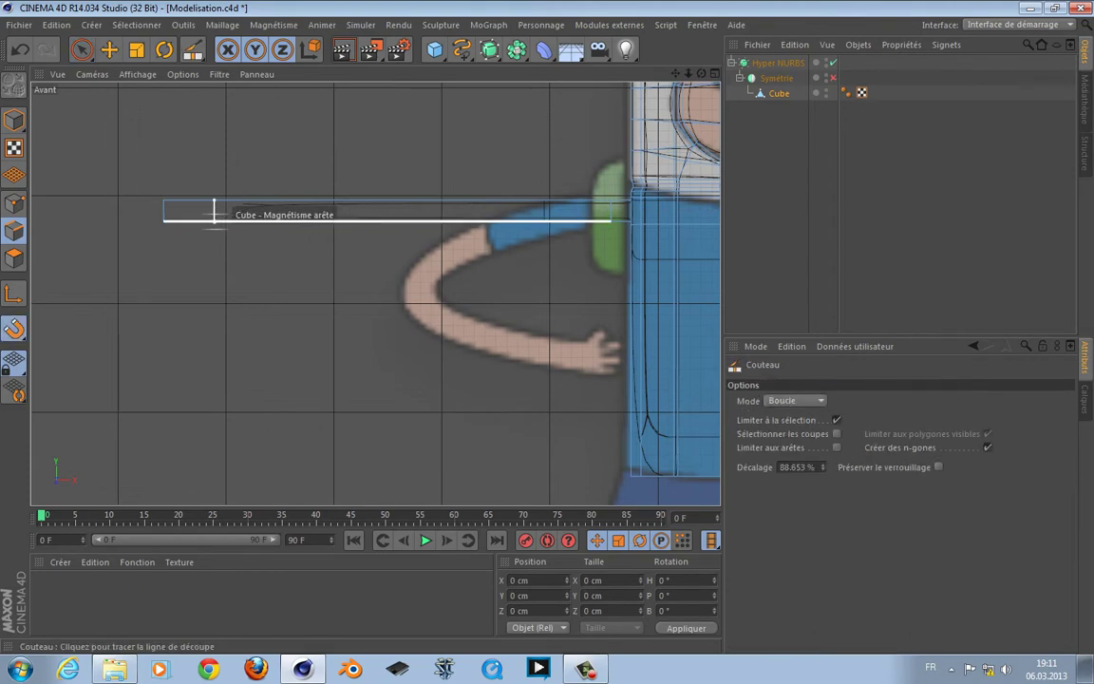
click(221, 211)
Select the arm's end polygon, inset it by about 4.9 cm and turn off Hyper NURBS smoothing.
key(F1)
alt+drag(323, 285, 522, 327)
alt+middle_drag(522, 328, 469, 322)
alt+drag(469, 322, 550, 327)
alt+drag(375, 293, 376, 293)
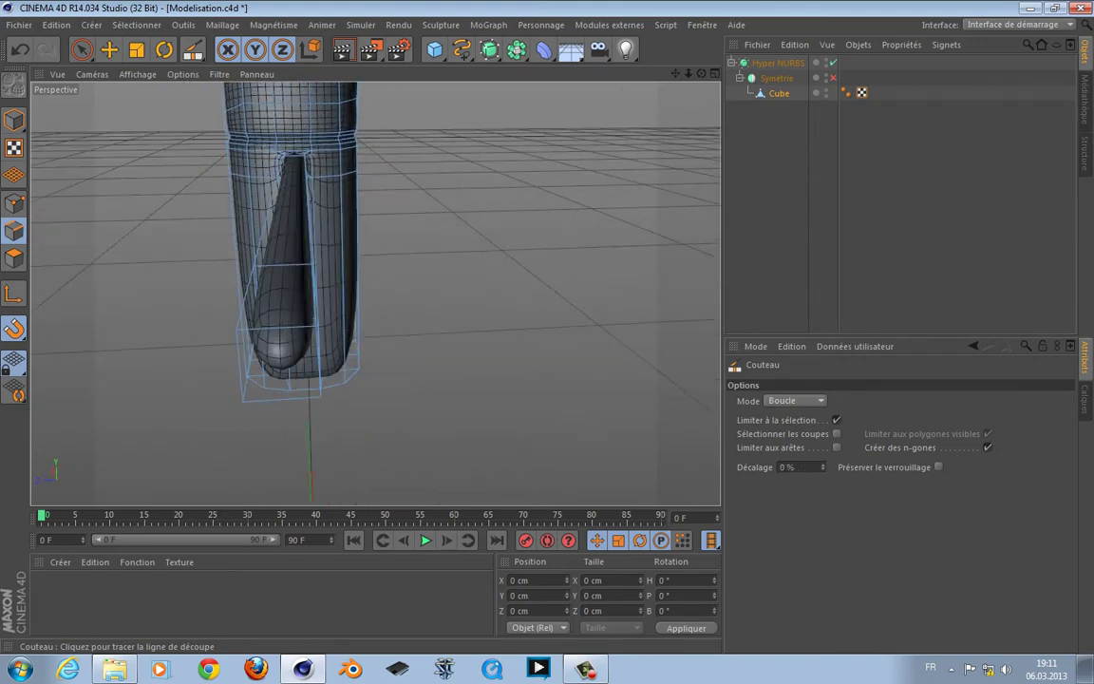
key(space)
click(14, 258)
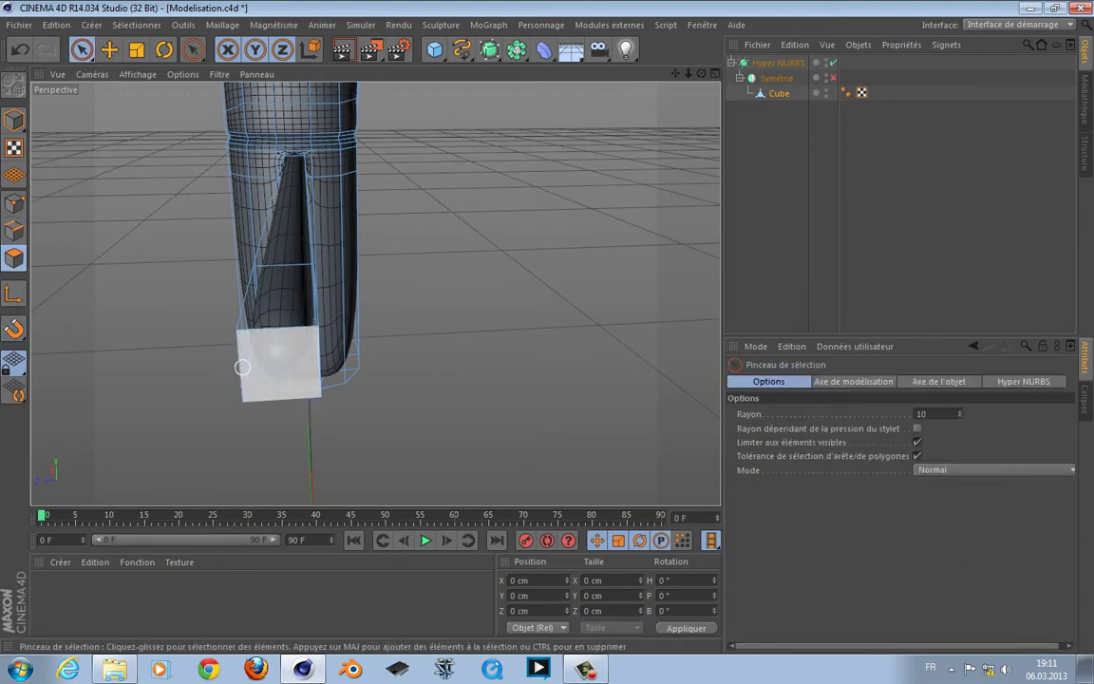
click(281, 371)
alt+drag(443, 400, 408, 399)
key(i)
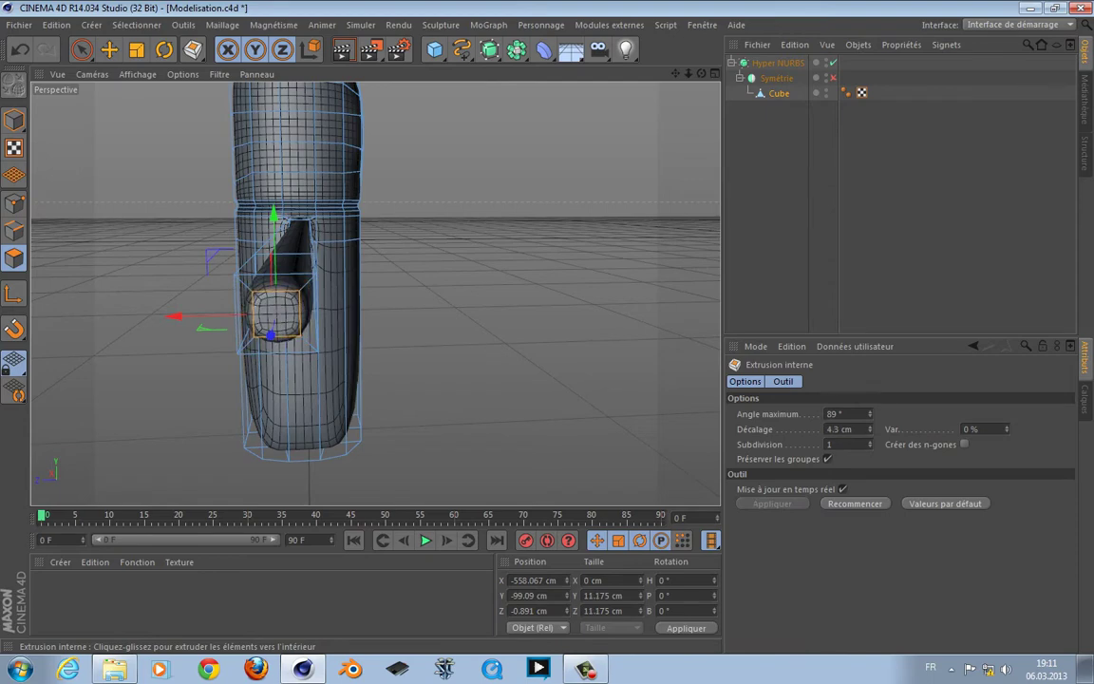
alt+drag(476, 368, 376, 294)
key(q)
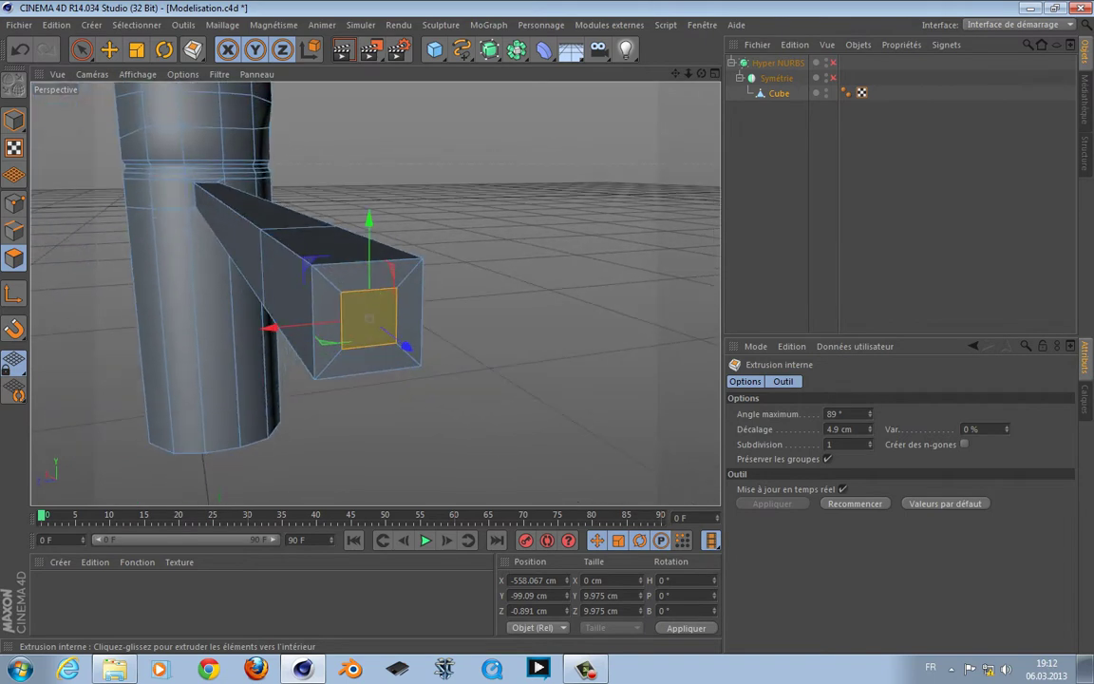
Select the two side polygons framing the arm-end inset, scale them vertically to about 10.6 cm and extrude them 23 cm.
scroll(463, 309, up, 3)
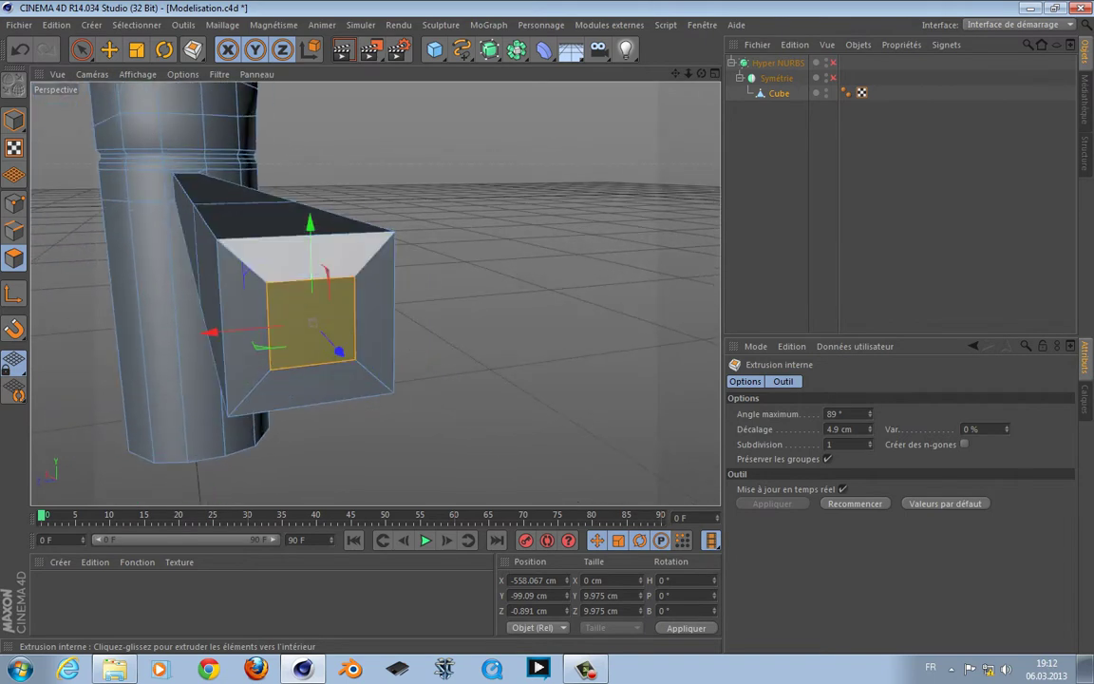
click(375, 313)
shift+click(242, 328)
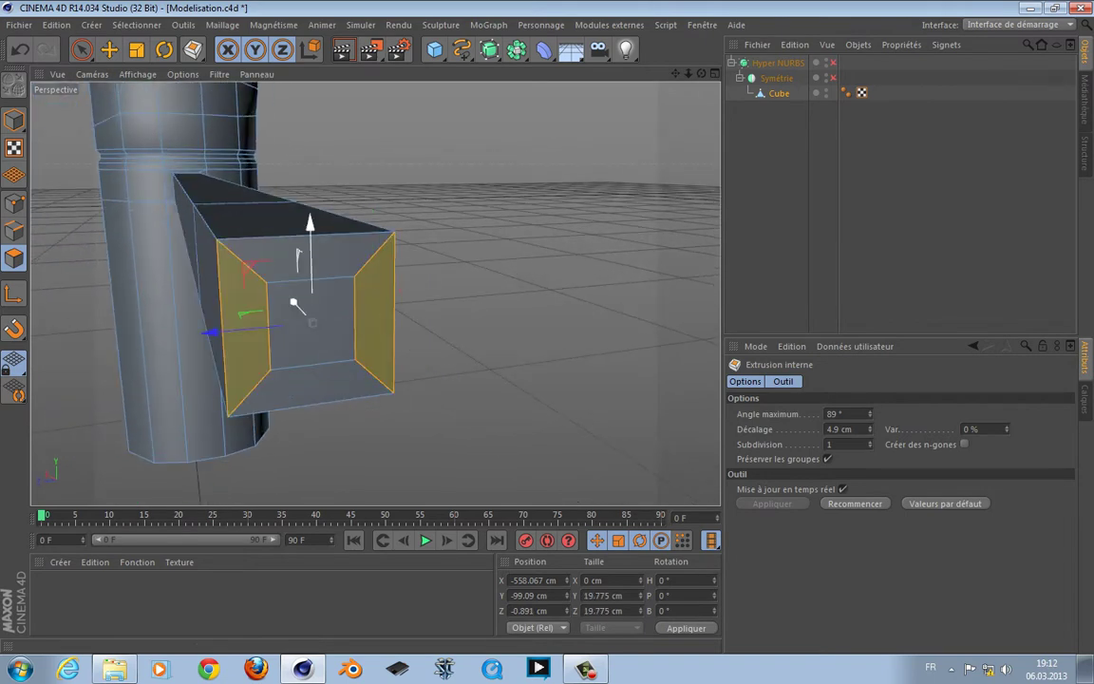
key(t)
drag(311, 221, 387, 296)
key(d)
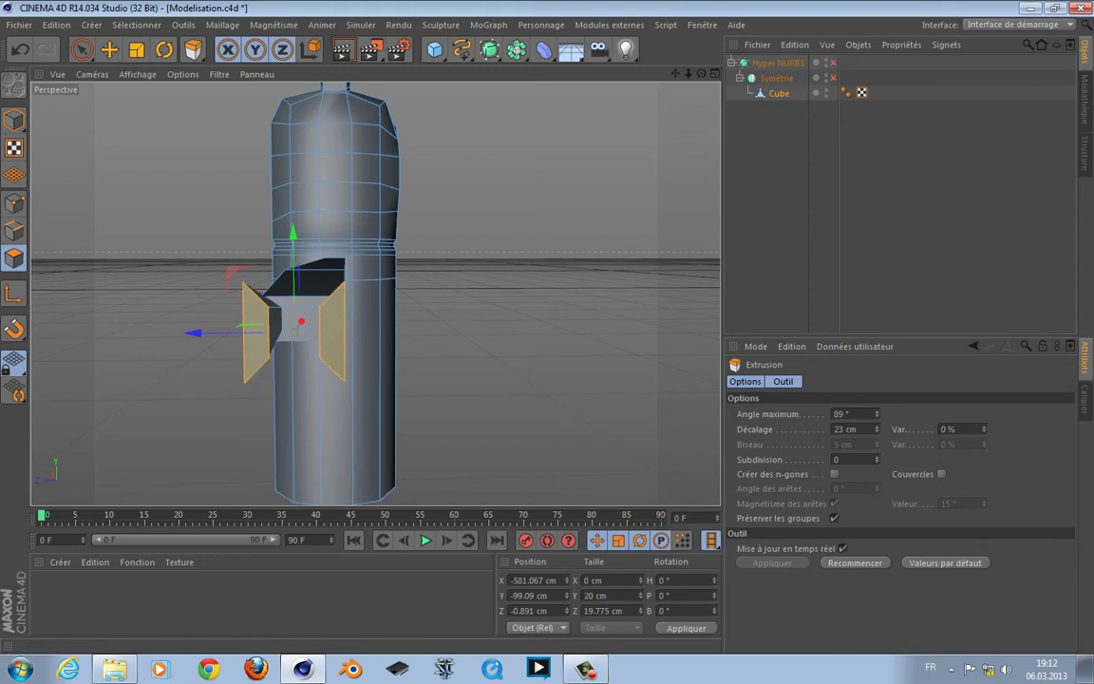
Undo the last height change on the two extruded polygons at the arm's end.
click(20, 49)
click(20, 49)
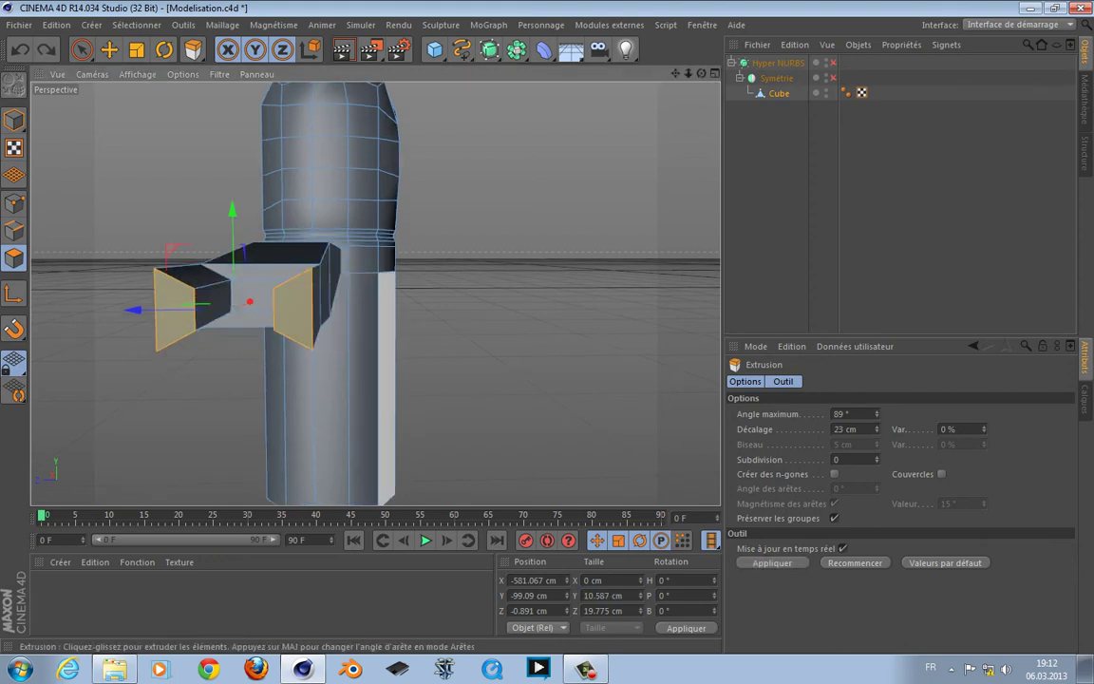
click(20, 49)
click(20, 50)
Select the end polygon of one of the two extruded prongs and set its height and depth to 5 cm.
click(81, 49)
click(372, 190)
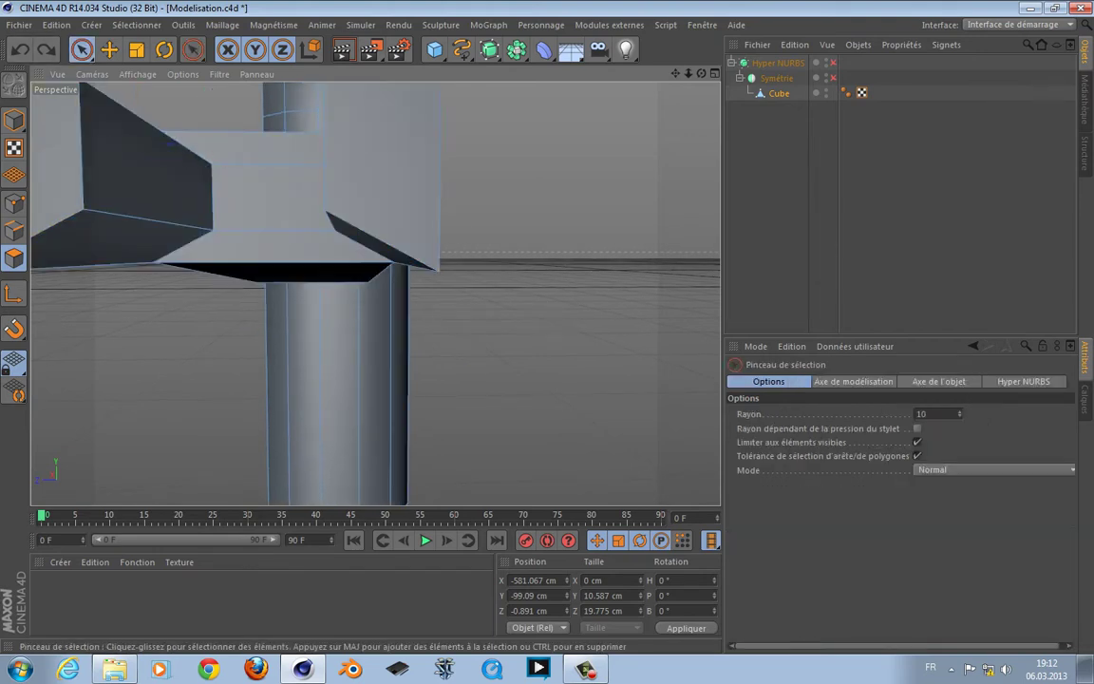
scroll(372, 191, down, 3)
alt+middle_drag(372, 191, 419, 335)
drag(610, 611, 585, 610)
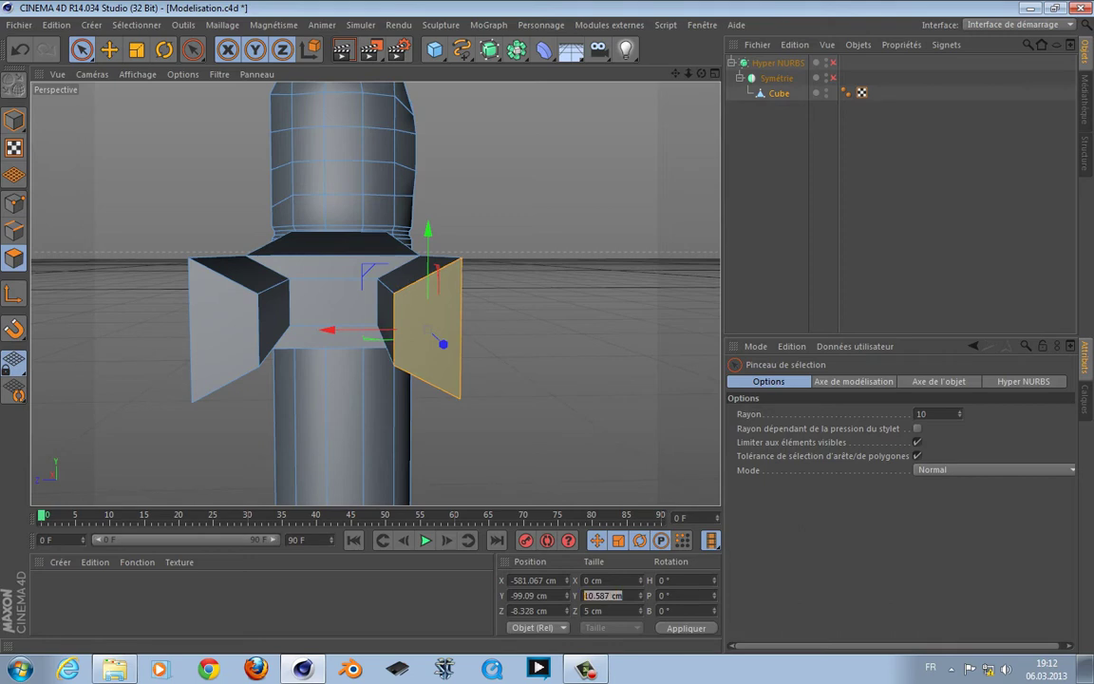
text(5)
key(Return)
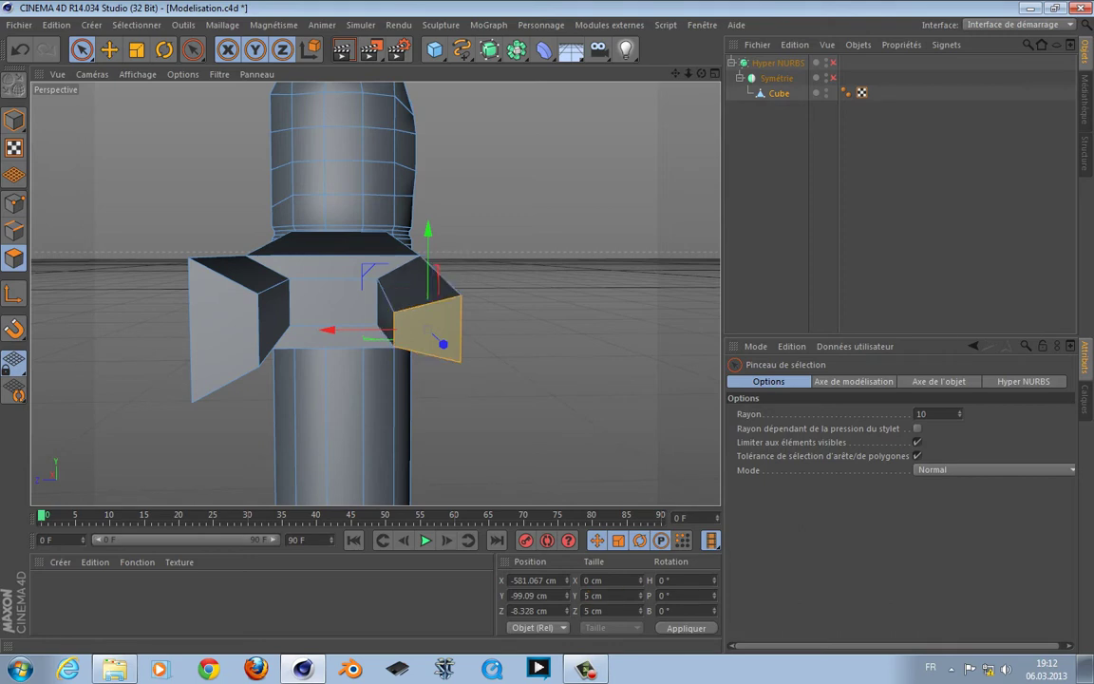
Select the inner vertical edge at the end of that prong and set its height to 5 cm.
alt+drag(377, 293, 466, 357)
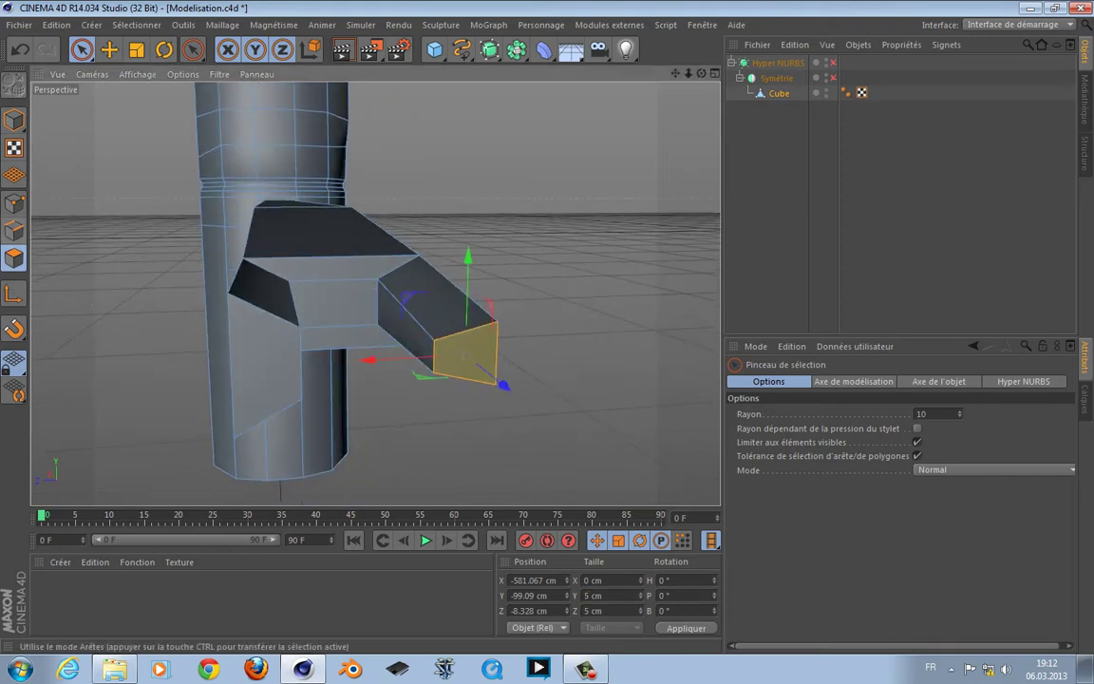
click(14, 231)
click(434, 356)
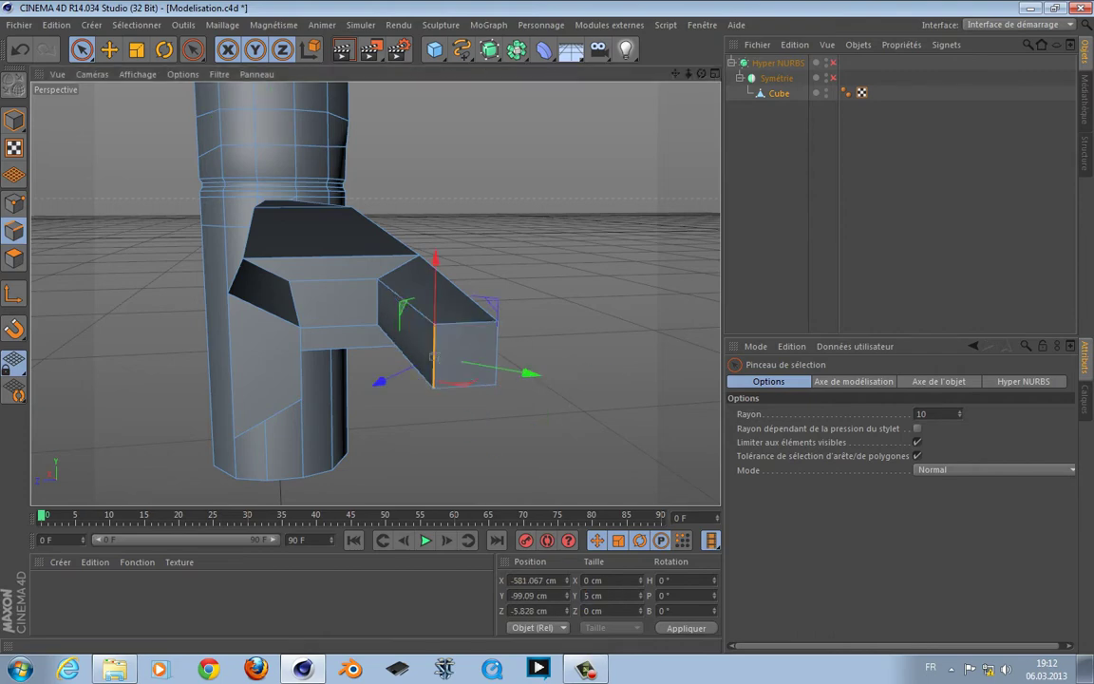
Set the outer and inner vertical end edges of the other prong to a height of 5 cm each.
alt+drag(307, 445, 307, 445)
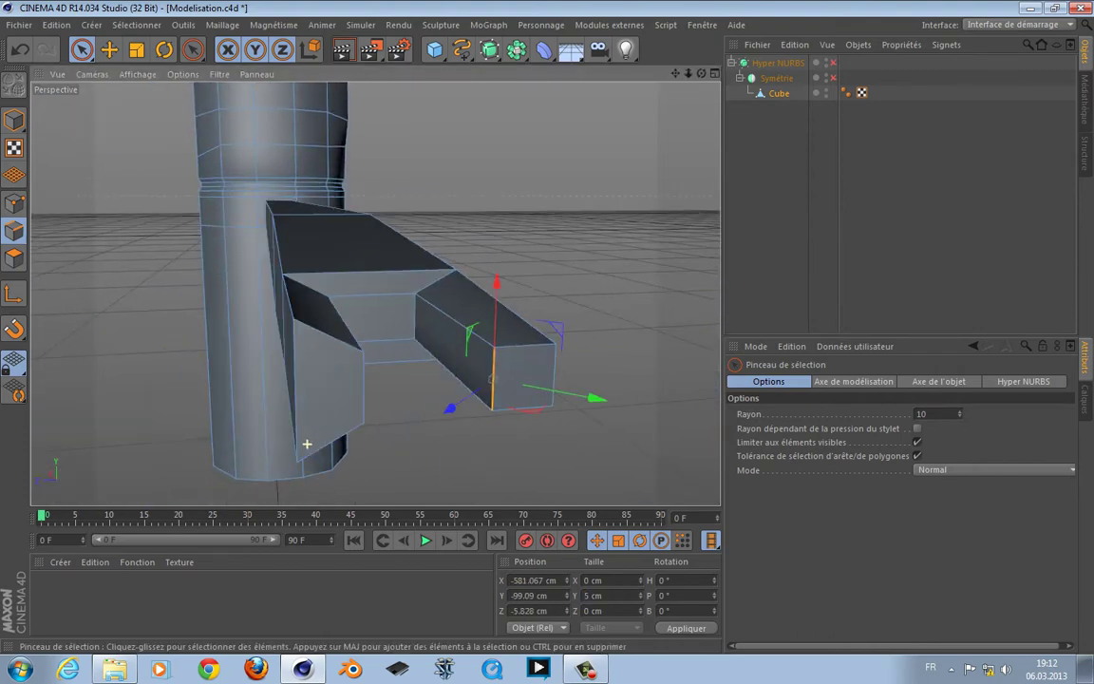
click(300, 401)
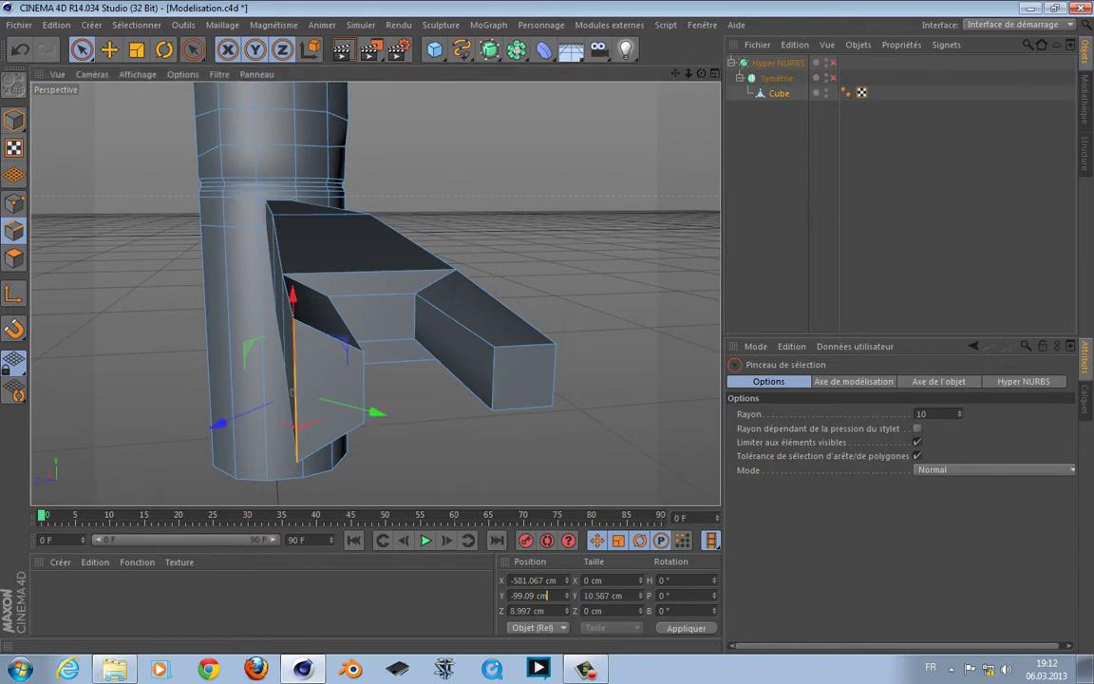
text(5)
key(Return)
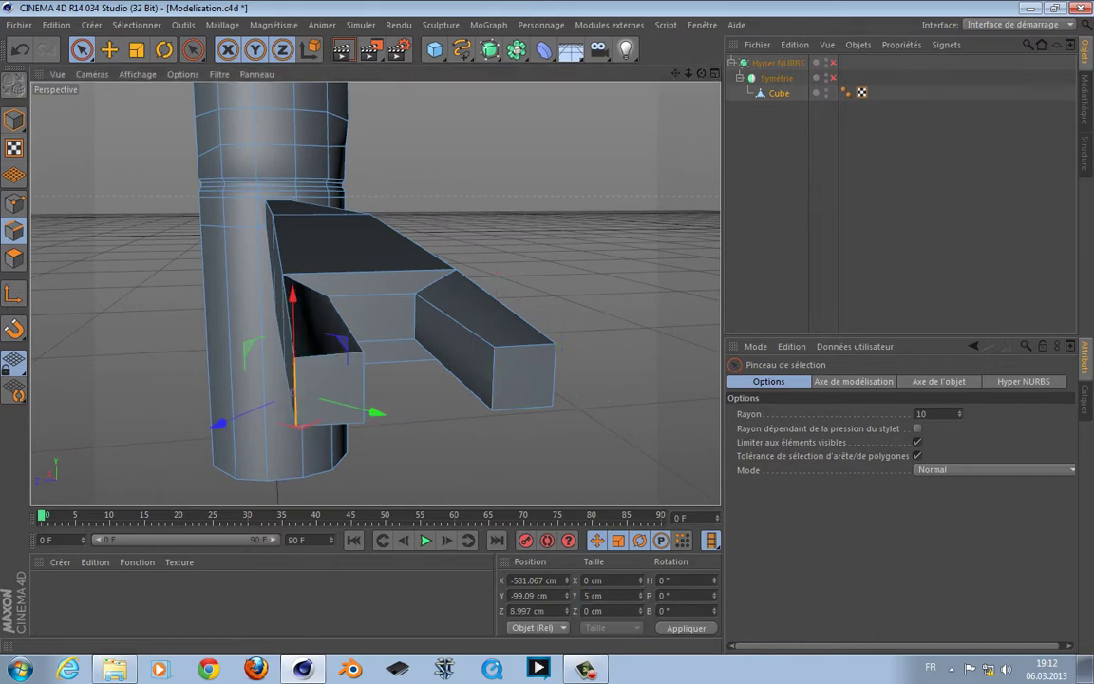
click(364, 388)
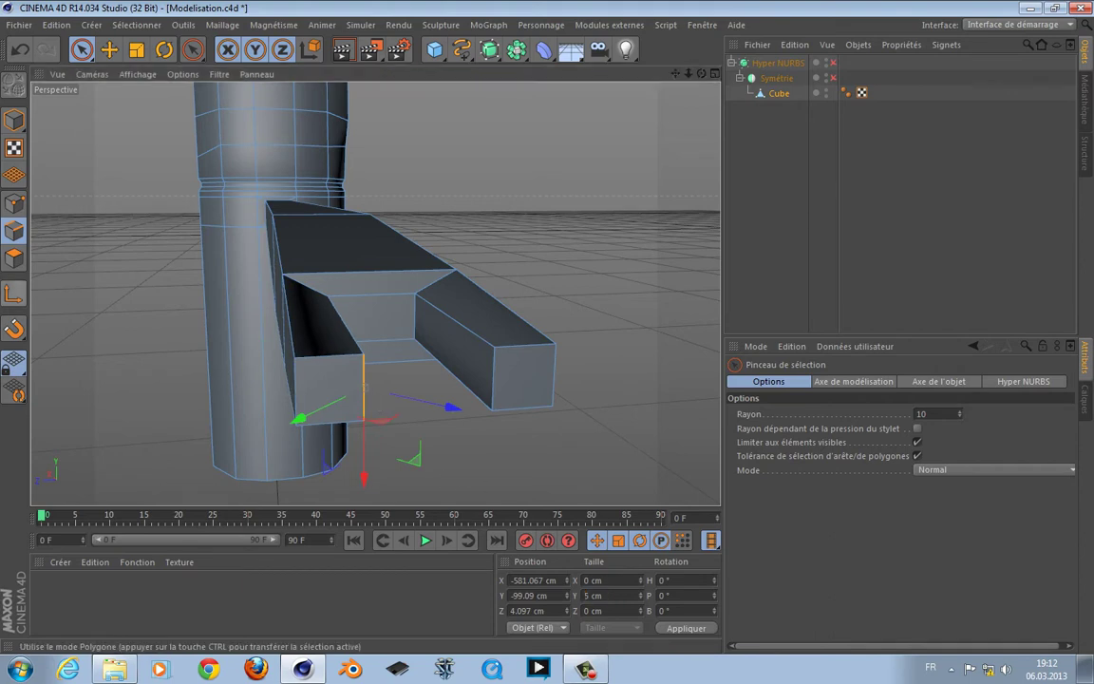
Select the middle end polygon between the two prongs and extrude it about 22.6 cm to form a third finger.
click(14, 257)
click(360, 401)
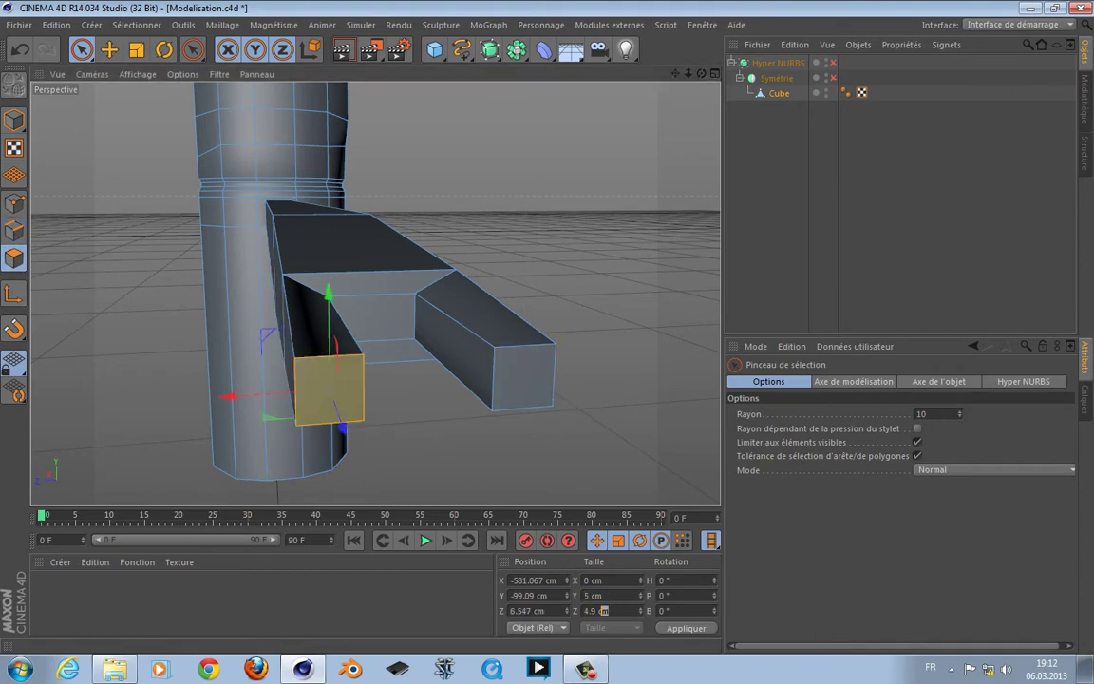
click(380, 339)
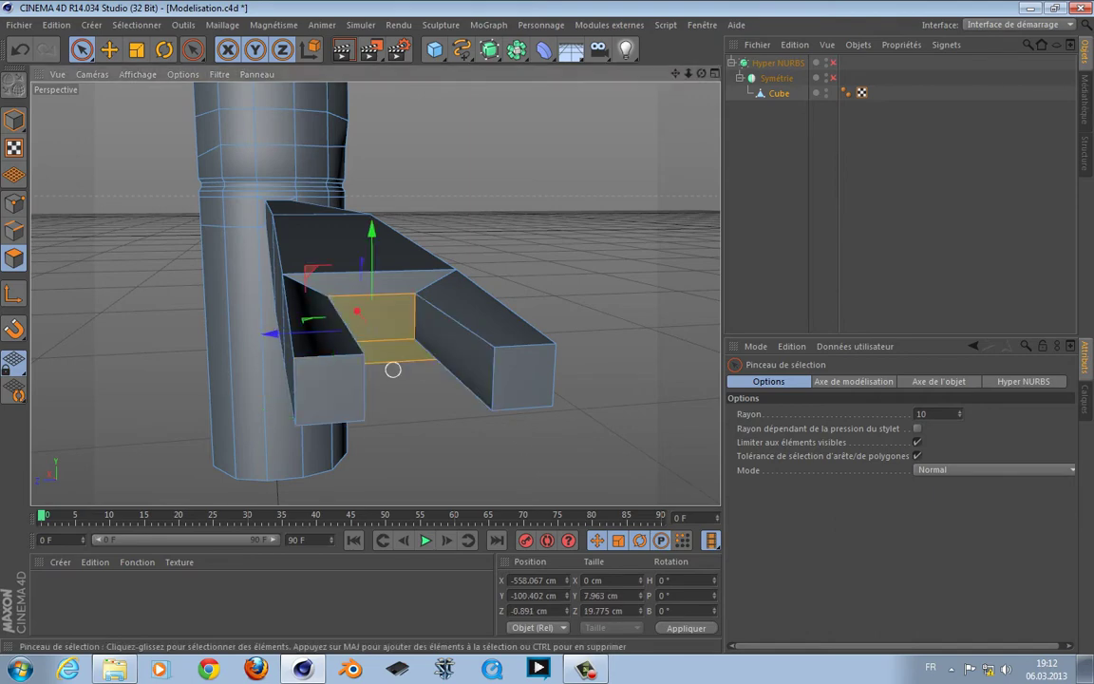
mouse_move(506, 267)
alt+mouse_down()
mouse_move(375, 294)
mouse_move(523, 313)
mouse_move(373, 293)
mouse_move(489, 257)
alt+mouse_up()
click(489, 257)
click(275, 283)
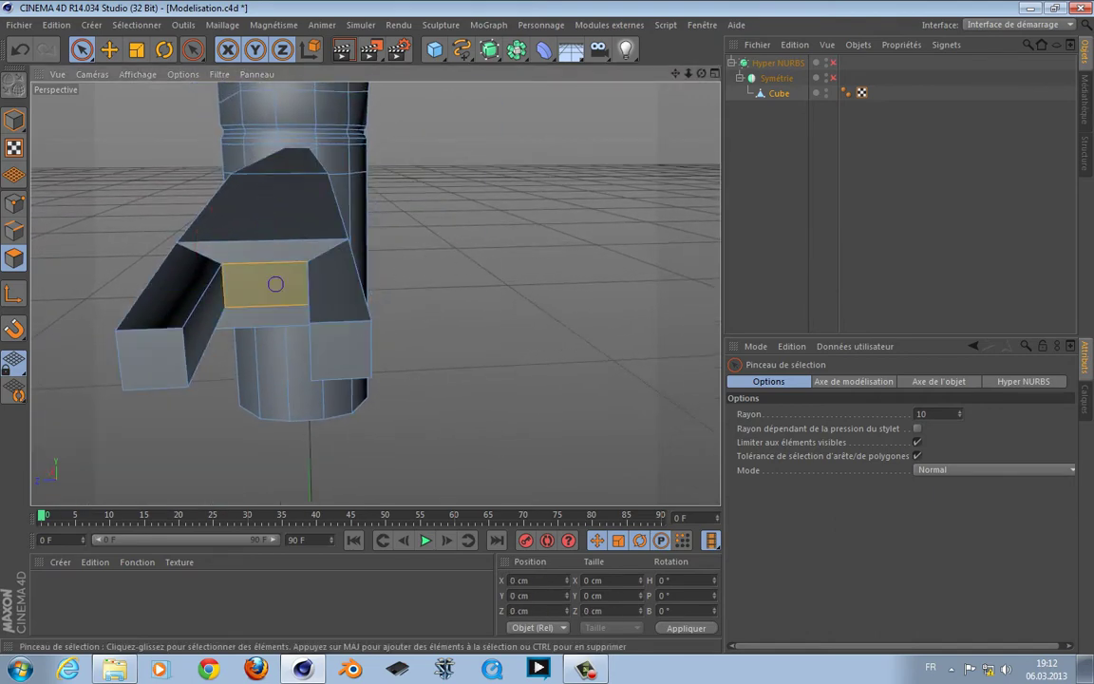
key(d)
drag(276, 283, 339, 283)
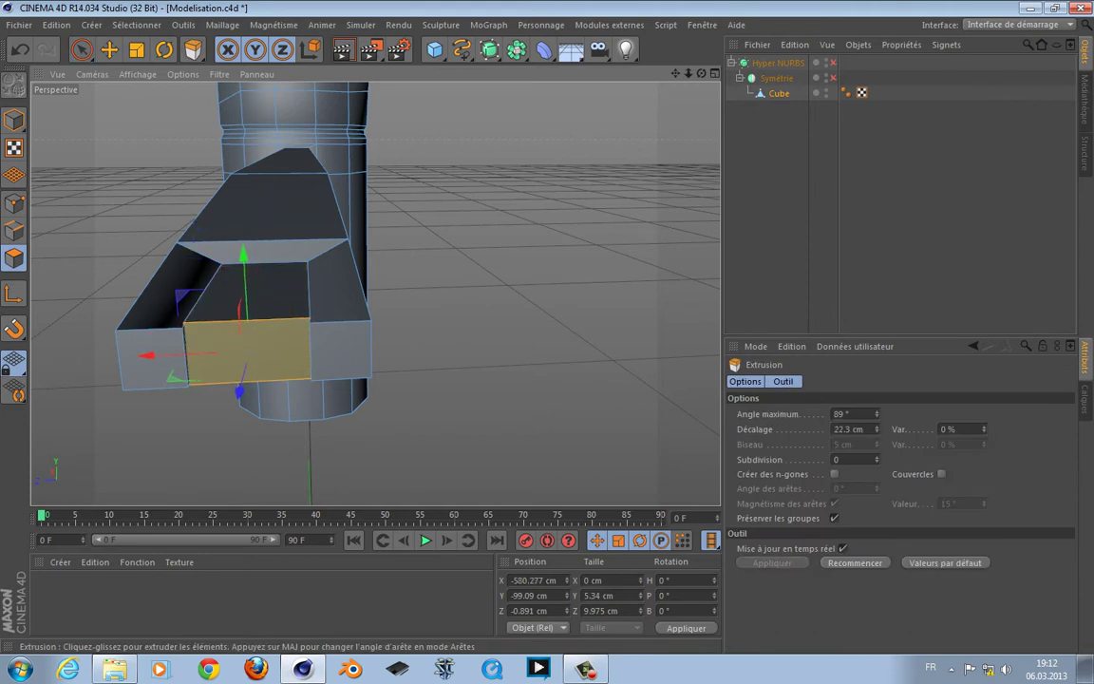
Set the middle finger's end polygon to a height and depth of 5 cm, and turn on the Hyper NURBS smoothing.
drag(617, 596, 583, 596)
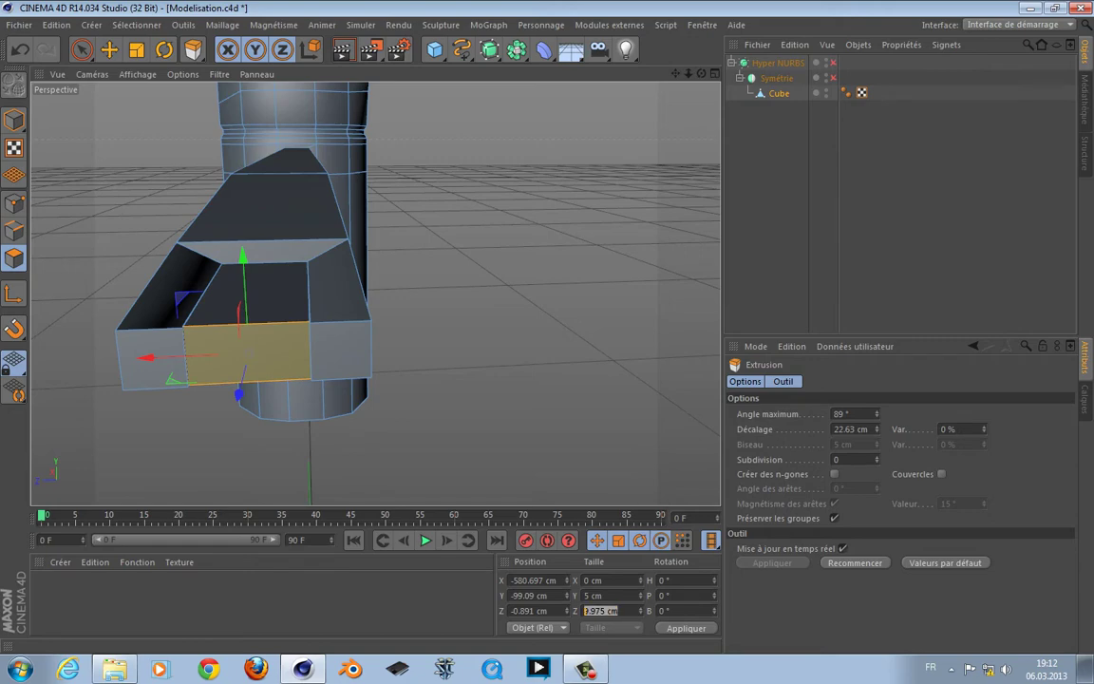
text(5)
key(Return)
alt+drag(376, 293, 376, 294)
key(q)
Knife an edge loop near the tips of the three fingers and another across the arm behind the fingers.
click(81, 49)
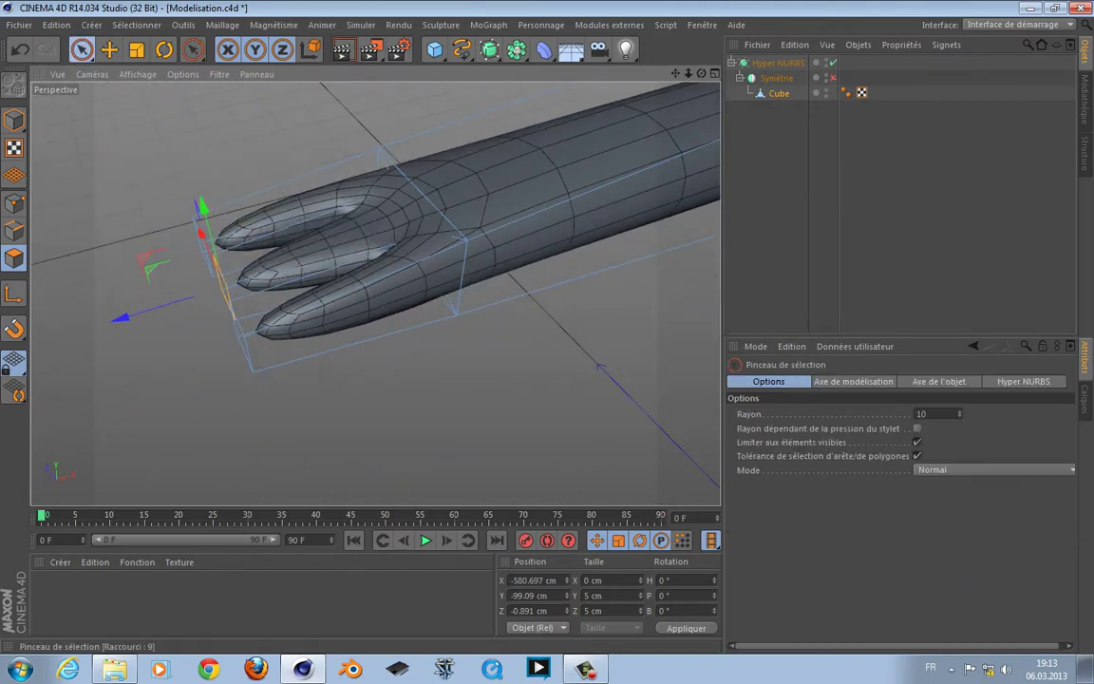
key(k)
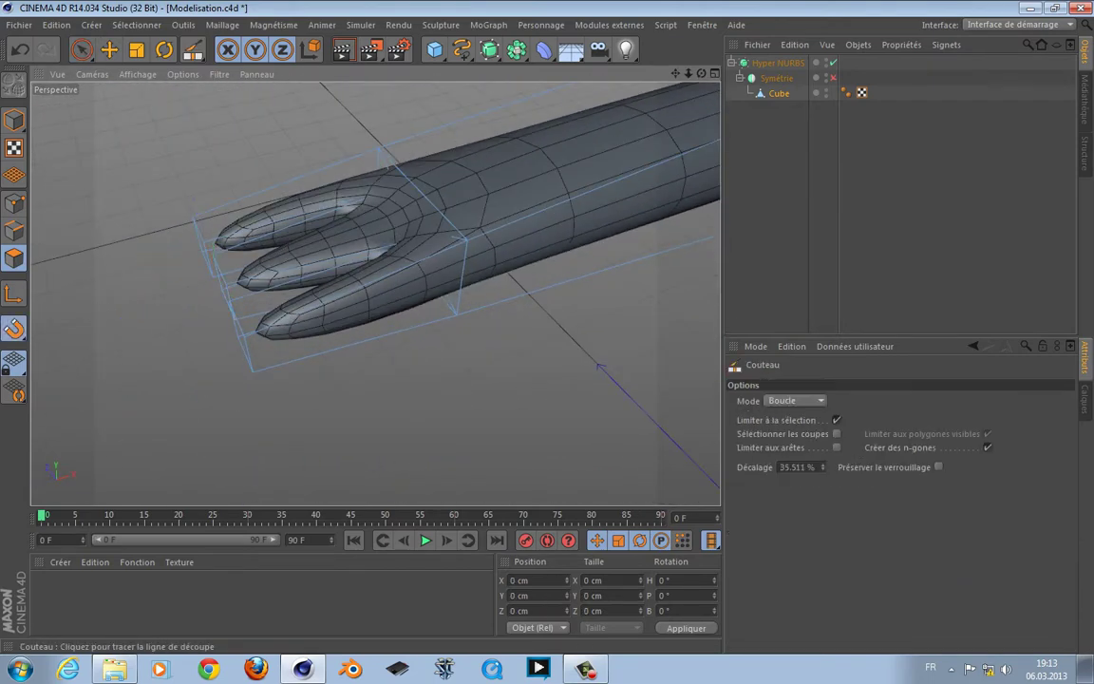
click(281, 270)
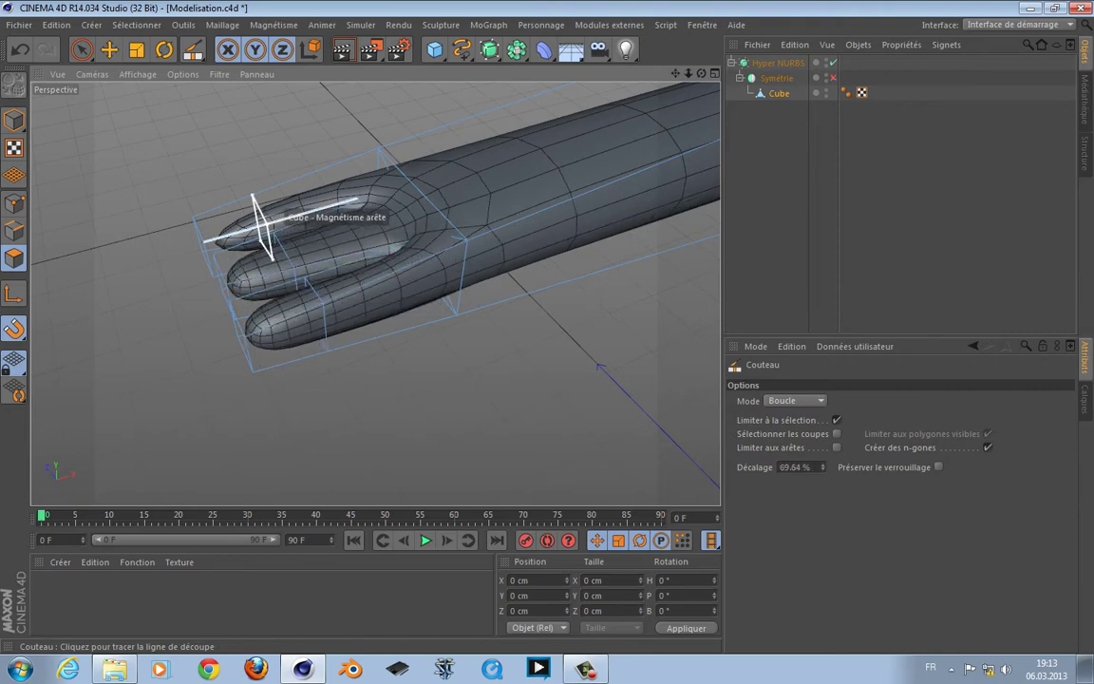
click(257, 227)
alt+drag(257, 227, 376, 227)
alt+middle_drag(376, 294, 94, 330)
click(300, 229)
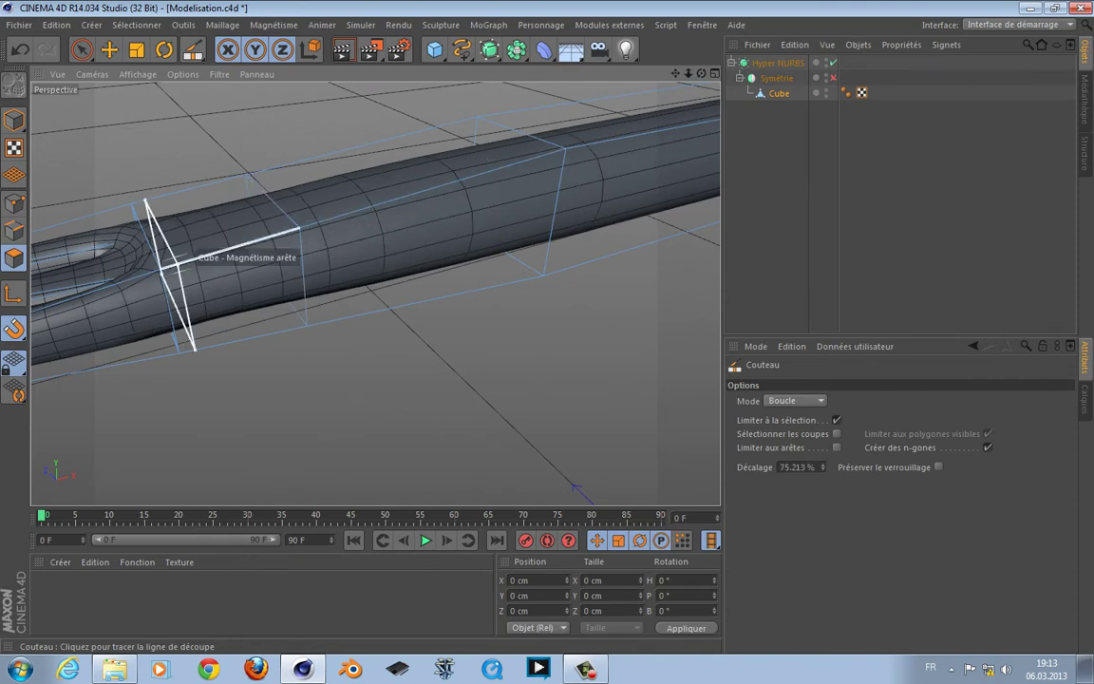
Select the hand's front side polygon behind the fingers and extrude it about 15.3 cm as the thumb.
click(82, 49)
click(232, 287)
alt+drag(237, 290, 344, 304)
key(d)
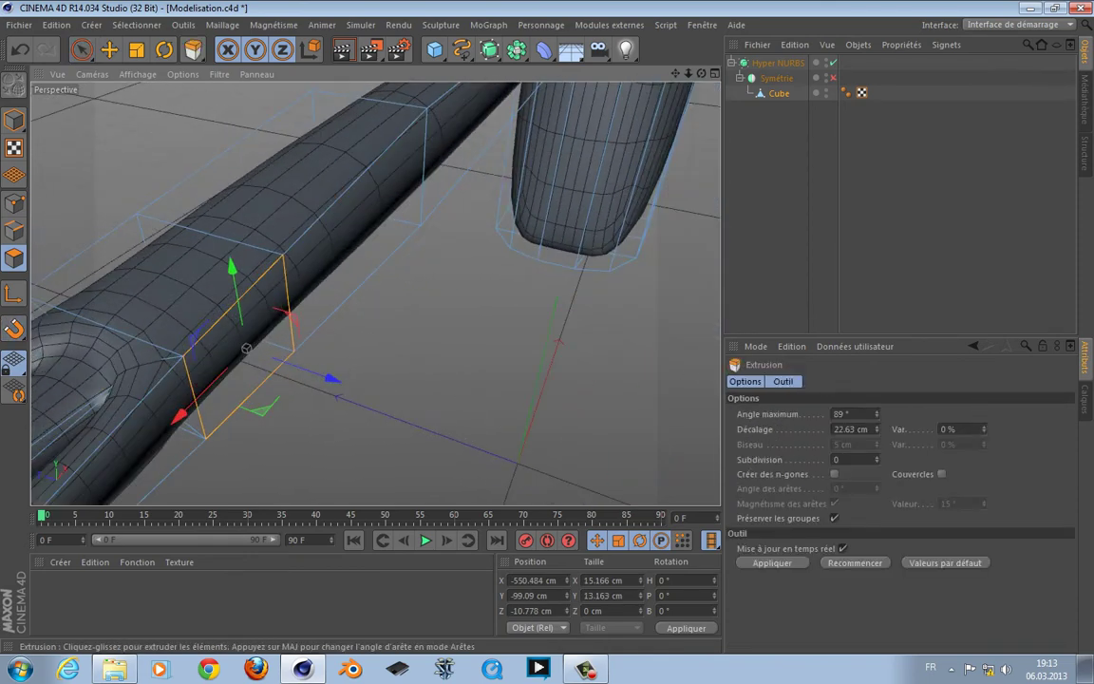
key(t)
drag(230, 263, 161, 285)
key(d)
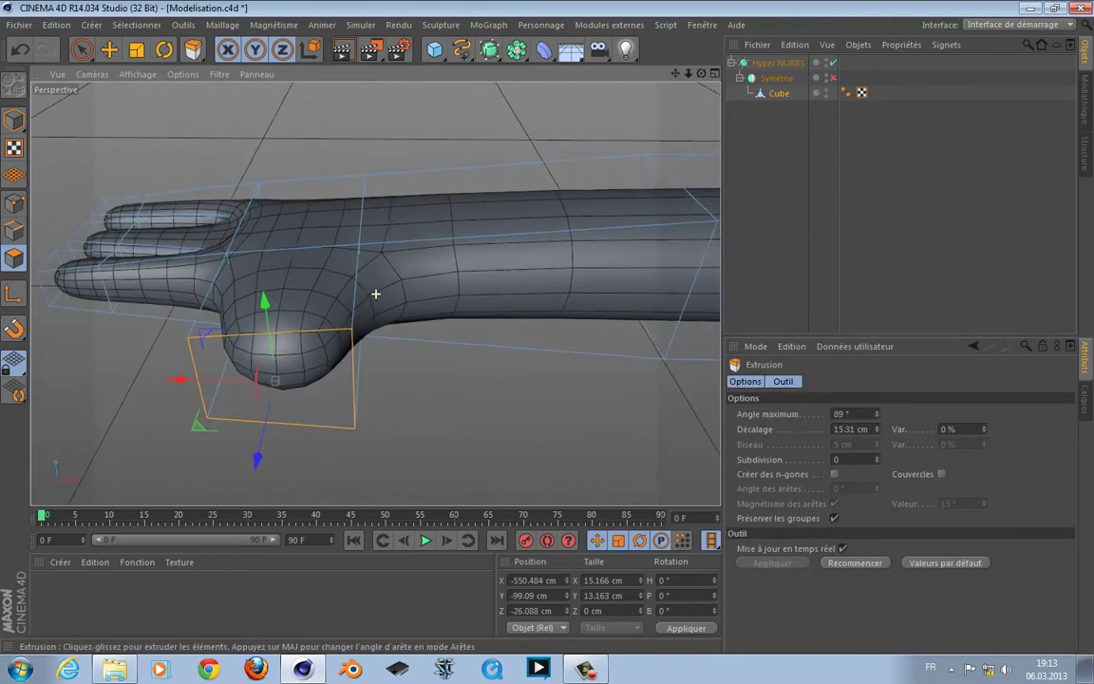
alt+drag(375, 295, 382, 291)
Select the edge loop at the wrist side of the thumb and move it about 5.4 cm along X toward the fingers.
click(13, 231)
key(u)
key(l)
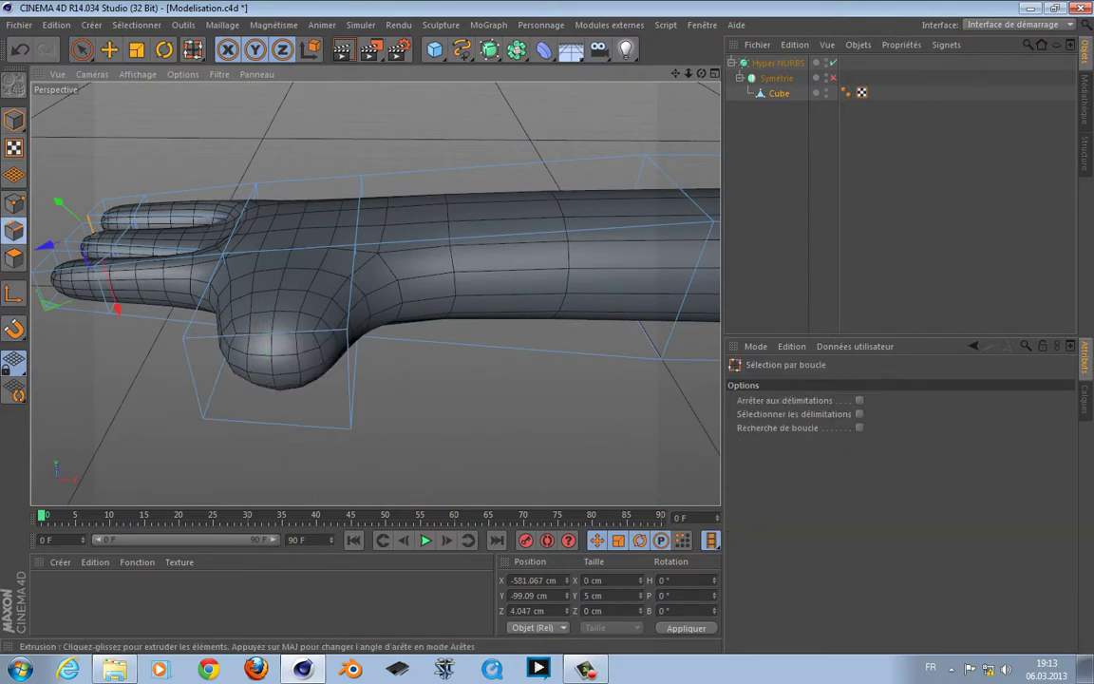
click(354, 266)
key(space)
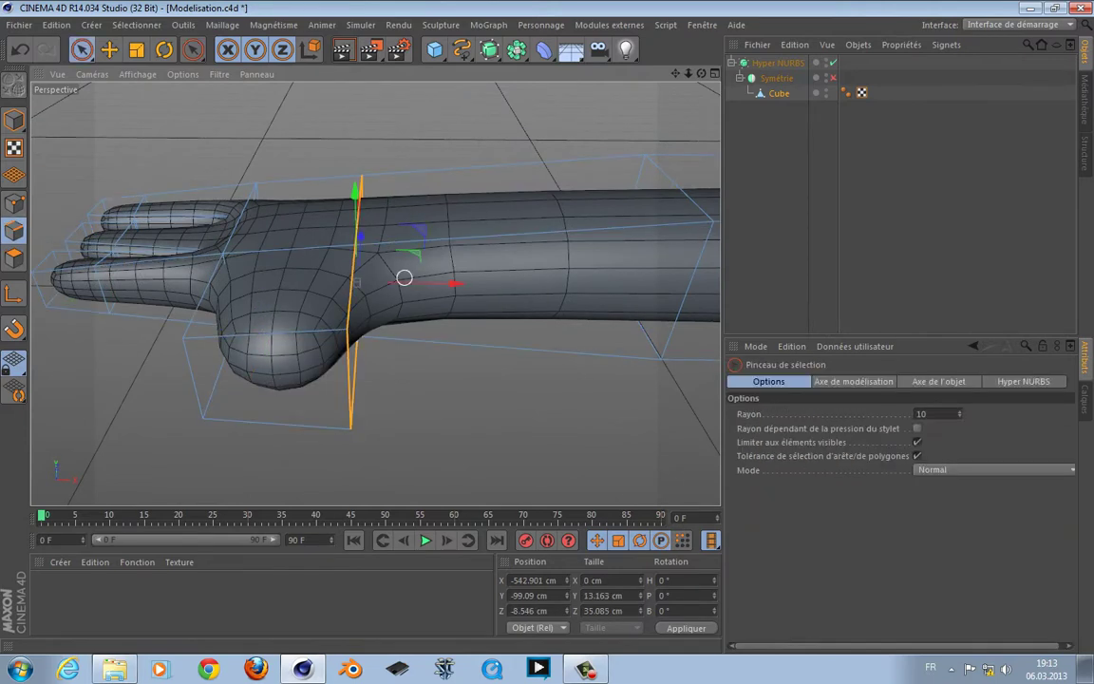
click(416, 288)
drag(454, 282, 399, 313)
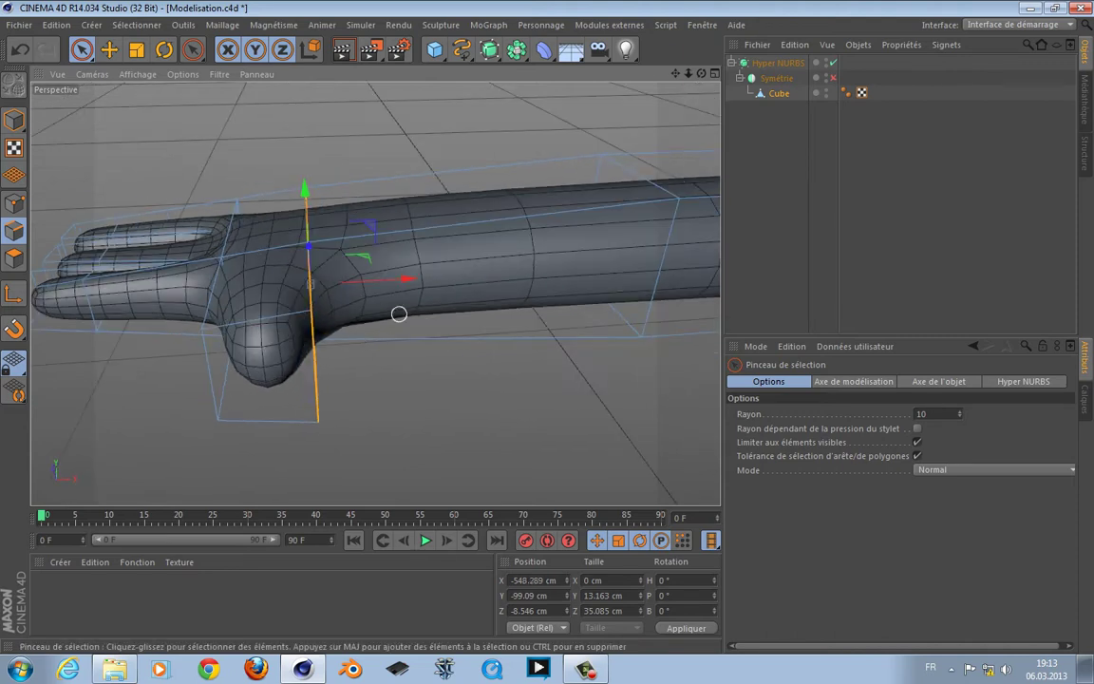
Select the thumb's end polygon and scale it down to about 6.3 cm wide and 5.4 cm high.
click(14, 258)
click(234, 356)
key(t)
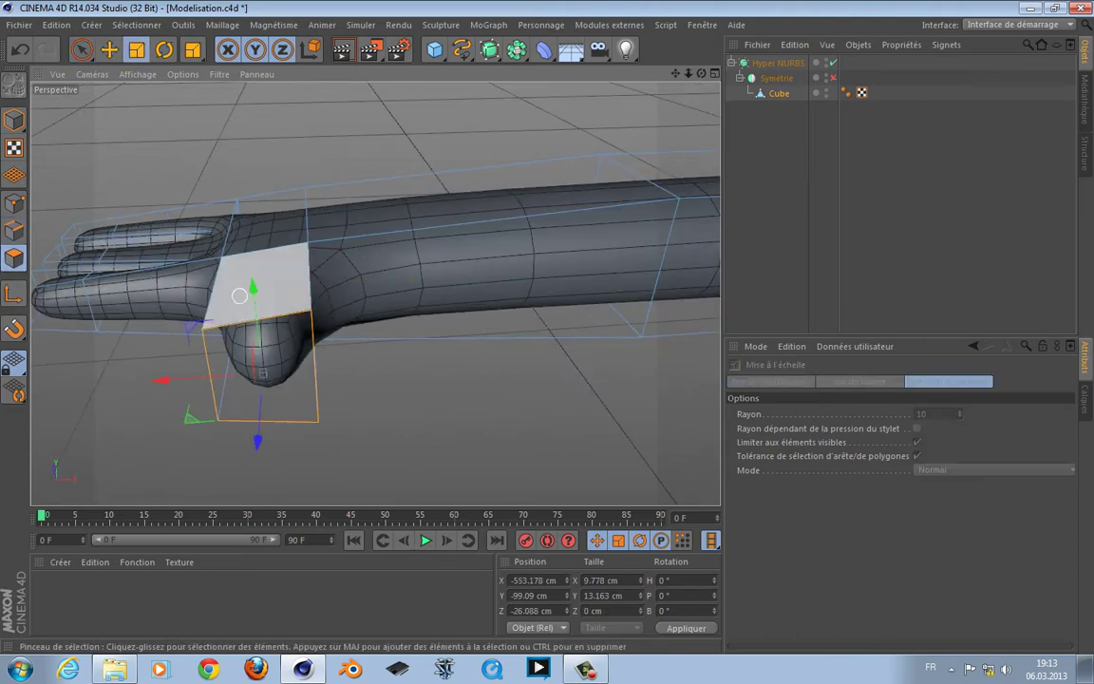
drag(253, 283, 257, 336)
drag(159, 381, 197, 378)
alt+drag(375, 293, 380, 337)
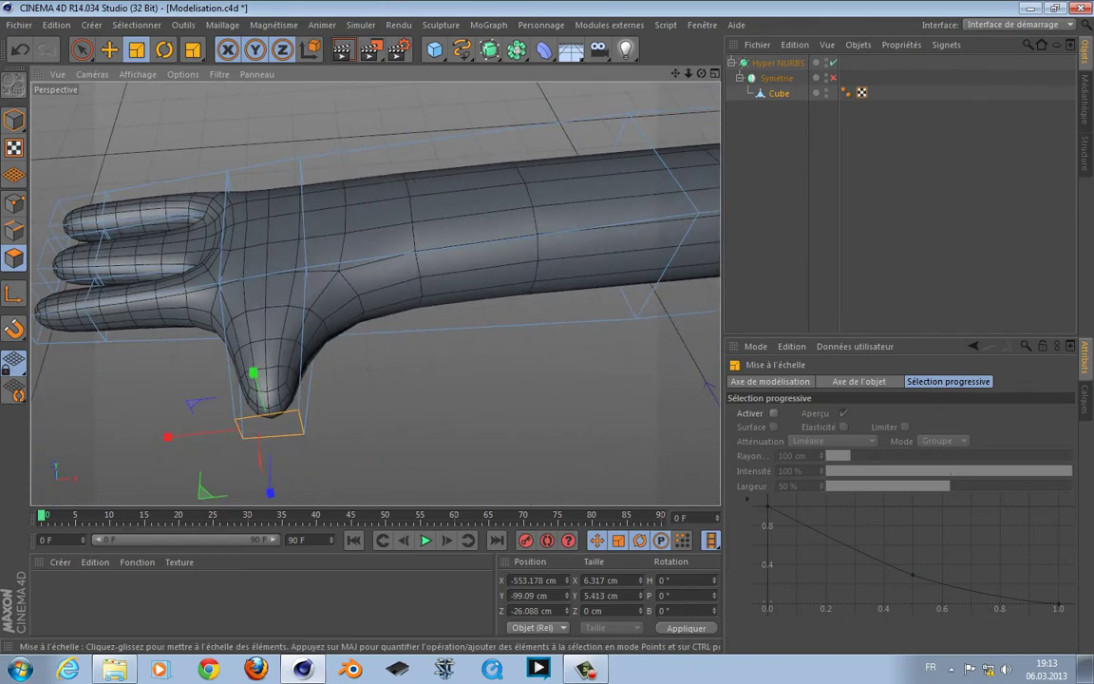
Knife an edge loop around the arm just behind the thumb.
key(k)
click(325, 262)
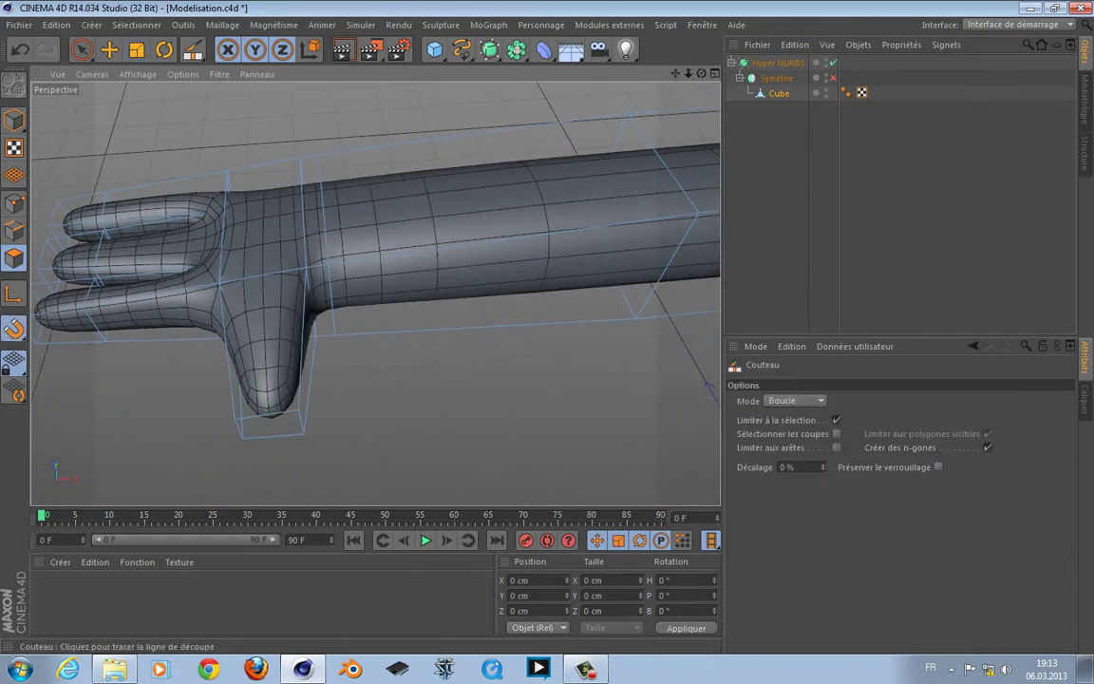
click(81, 49)
scroll(418, 396, down, 5)
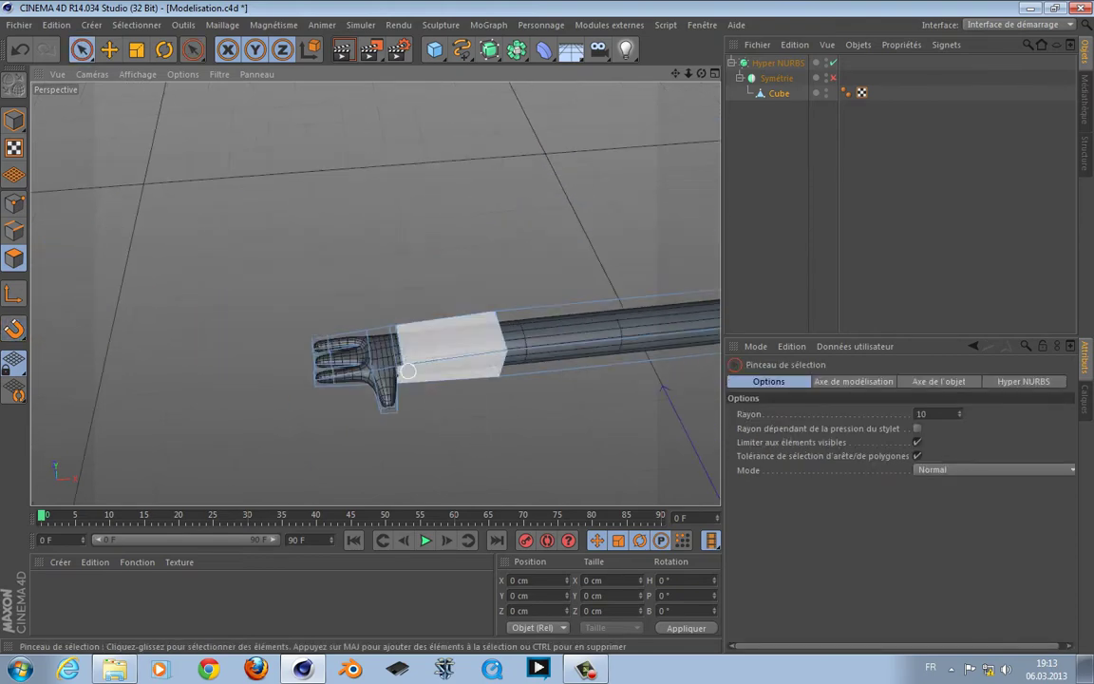
alt+drag(450, 352, 375, 295)
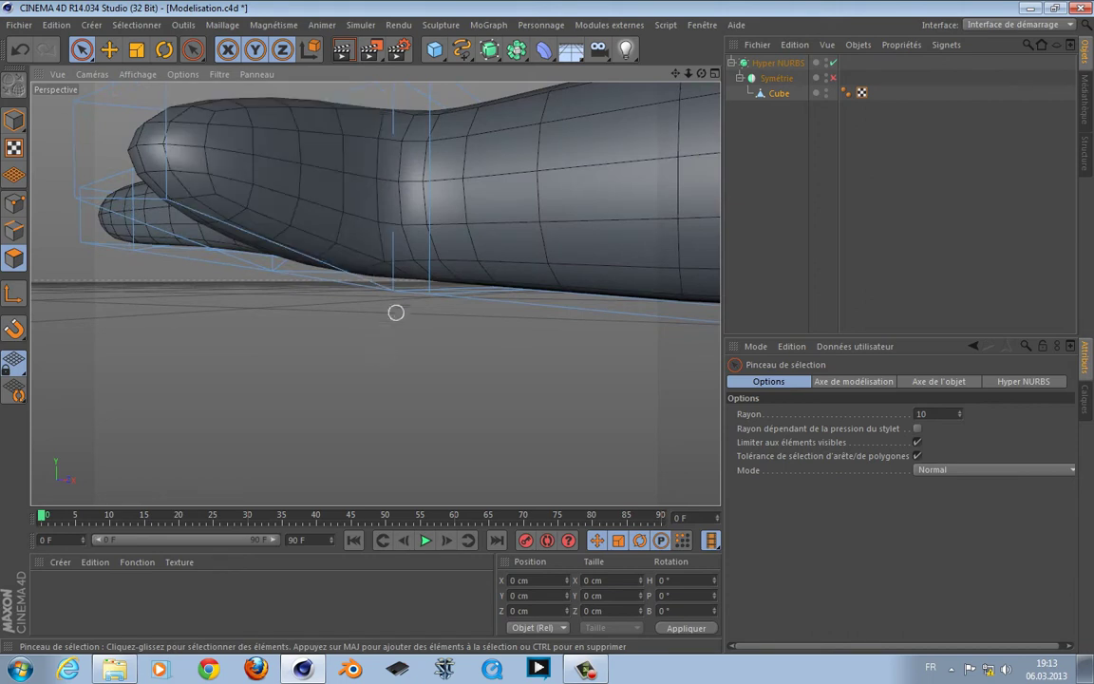
Examine the underside of the hand on the unsmoothed mesh, selecting the lower edge at the thumb's base.
alt+drag(395, 313, 376, 288)
key(q)
alt+drag(202, 324, 313, 367)
click(14, 231)
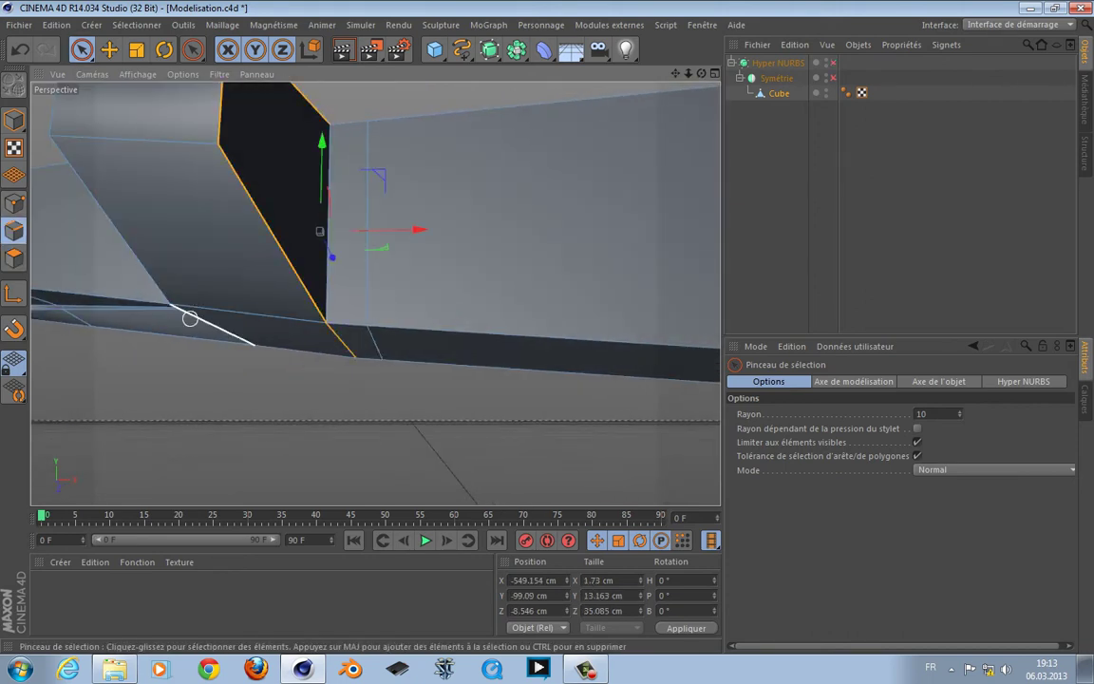
click(237, 313)
alt+drag(248, 332, 253, 396)
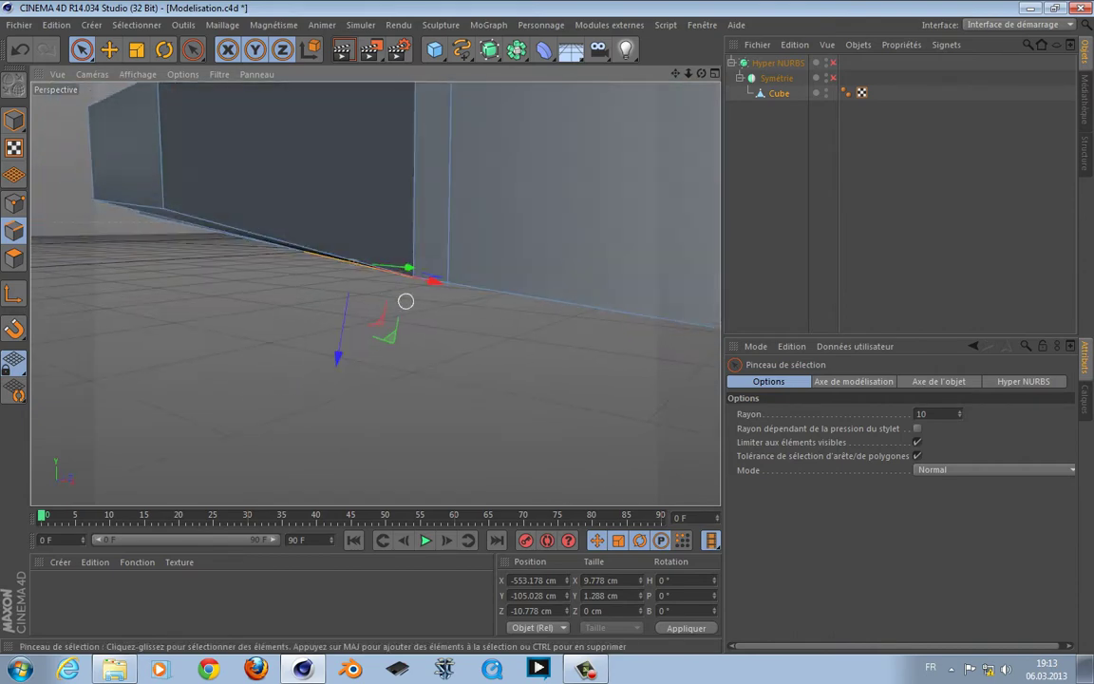
alt+drag(378, 339, 437, 304)
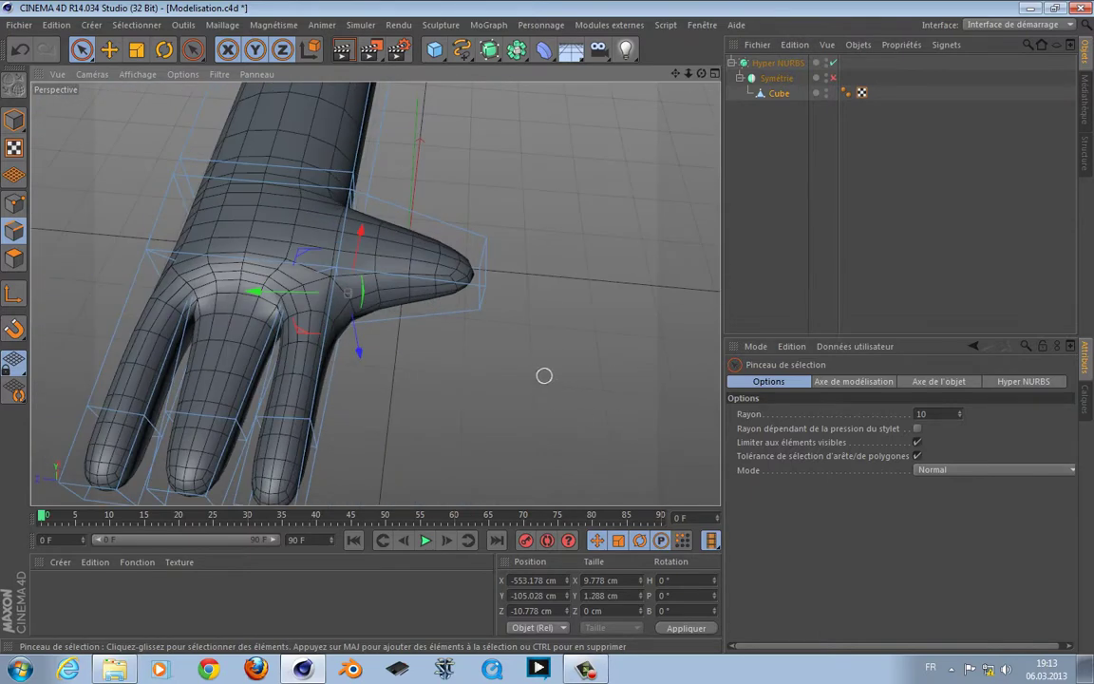
Knife an edge loop around the thumb close to its base.
key(k)
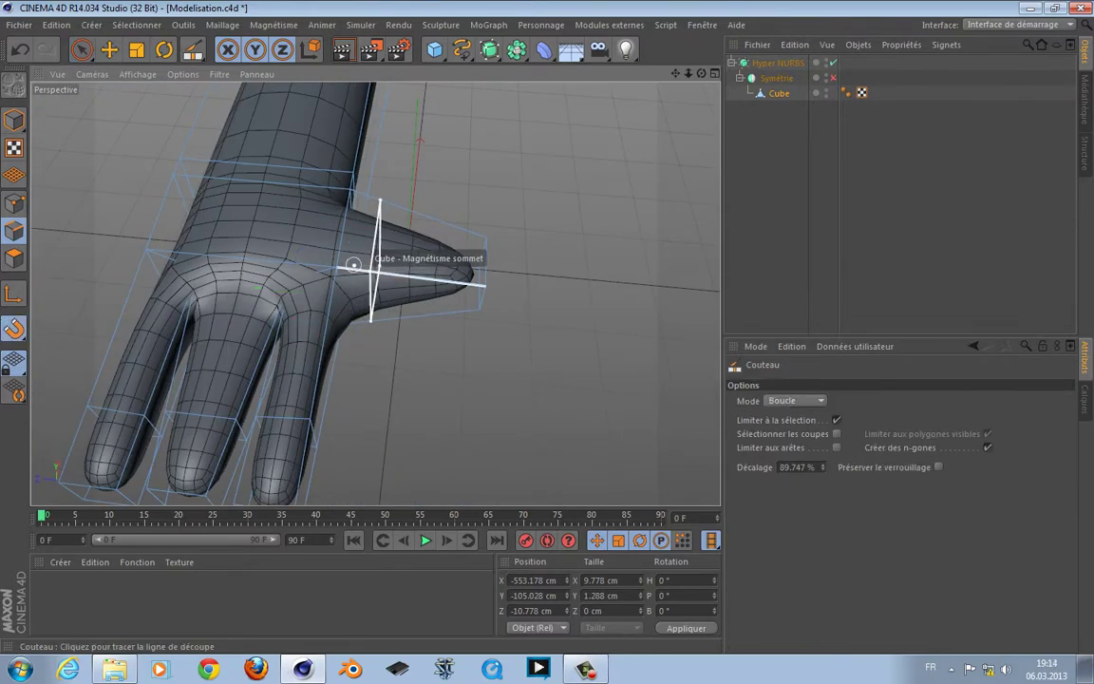
scroll(352, 264, up, 3)
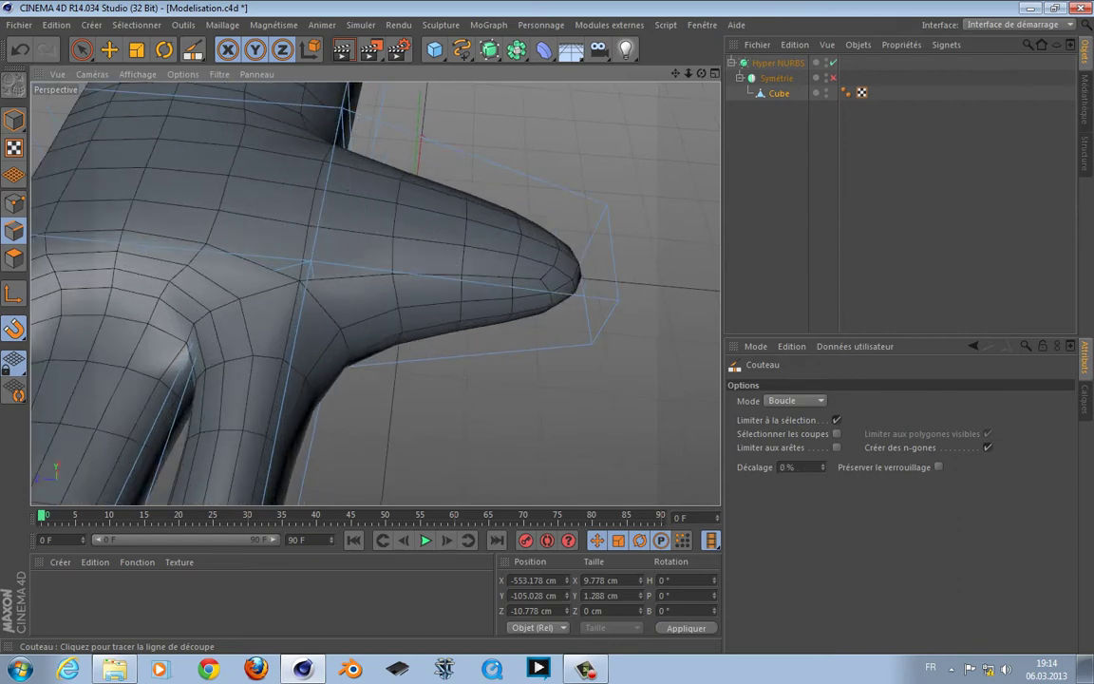
key(space)
key(space)
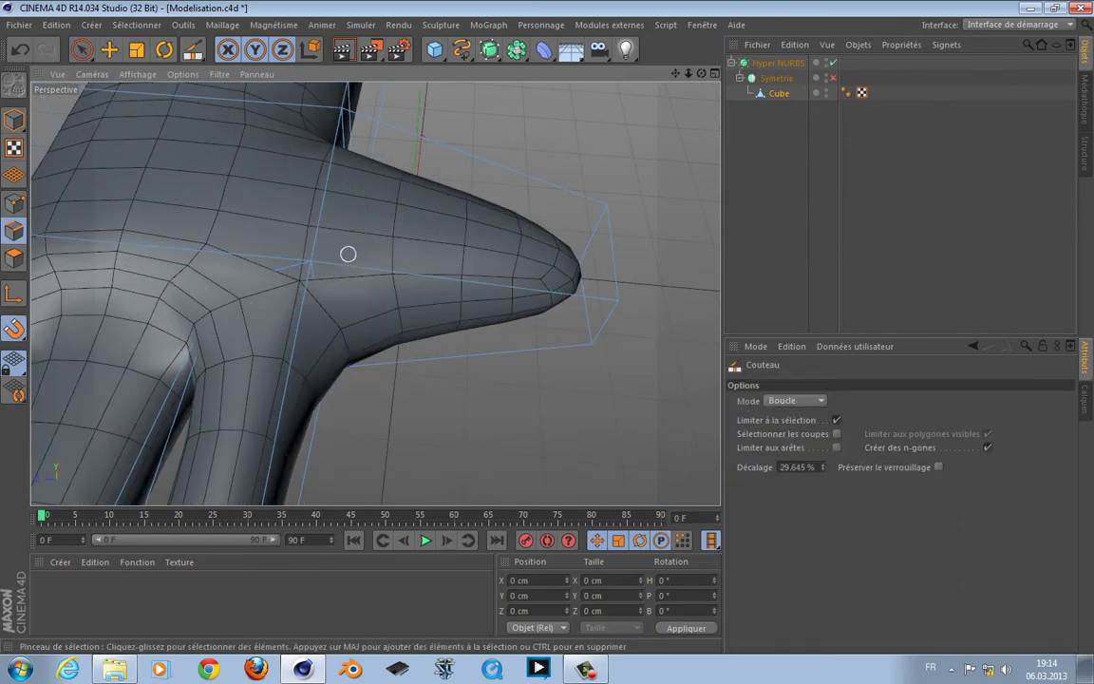
click(321, 262)
alt+drag(354, 281, 409, 285)
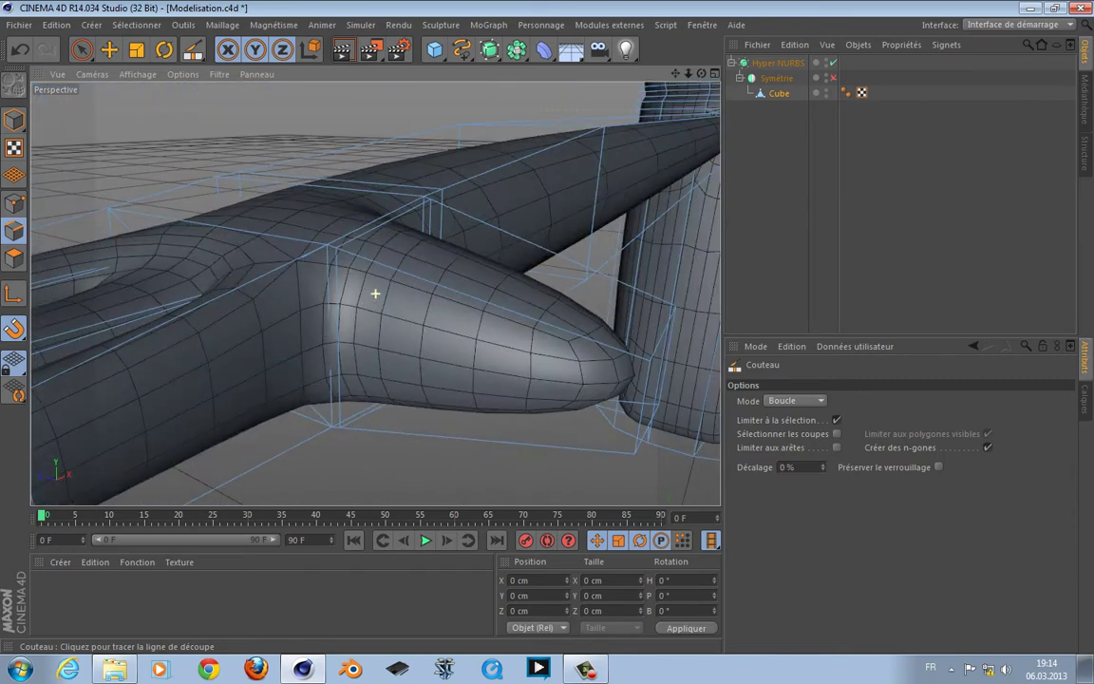
Select the new edge loop at the thumb's base and scale it down to about 6 cm wide and 8 cm high.
key(q)
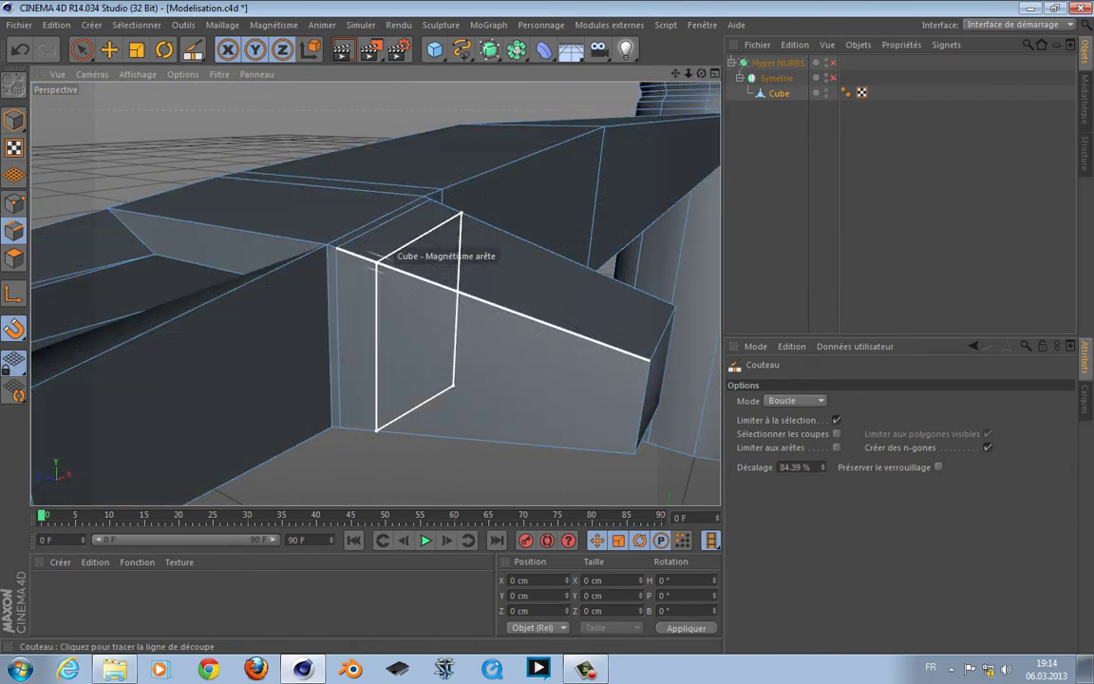
key(u)
key(l)
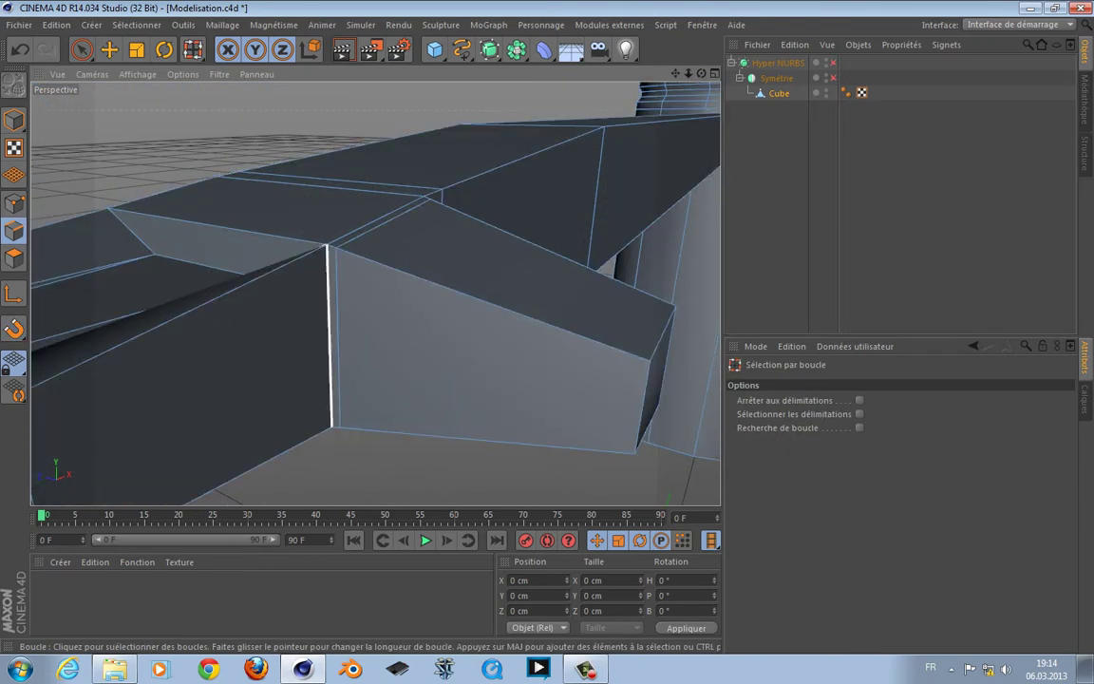
click(338, 285)
alt+drag(542, 264, 542, 264)
key(t)
drag(546, 190, 522, 302)
key(q)
key(space)
Select the edge loop around the forearm behind the wrist and scale its height down to about 12.9 cm.
drag(325, 325, 381, 330)
alt+drag(498, 344, 352, 308)
alt+right_drag(351, 308, 265, 307)
alt+drag(377, 296, 508, 311)
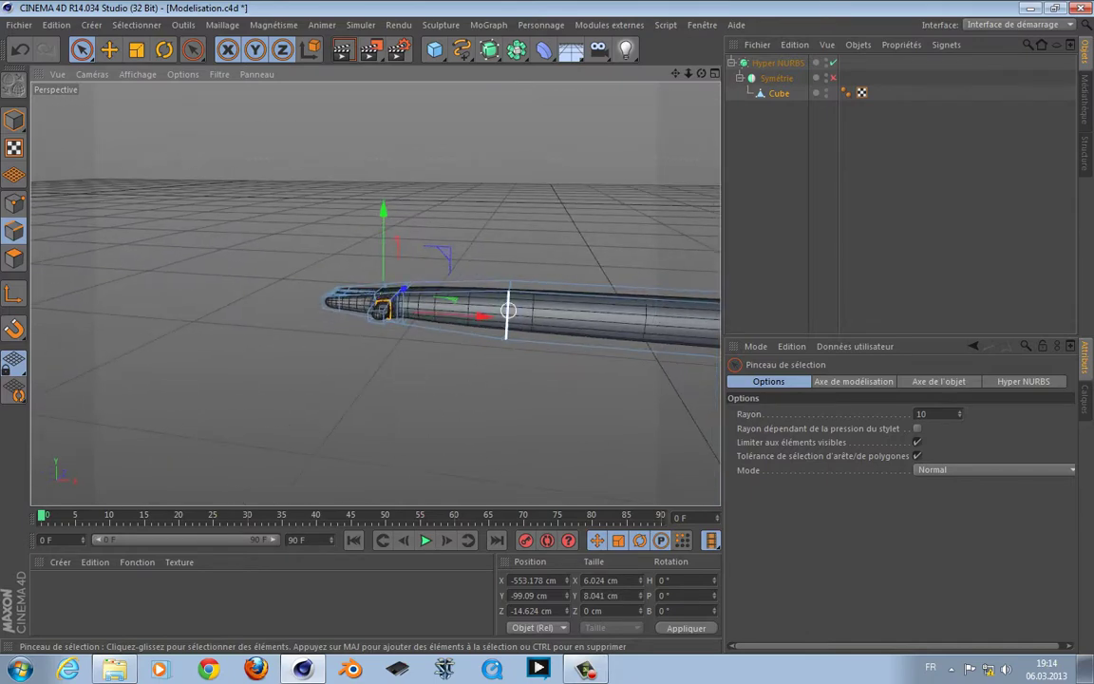
key(u)
key(l)
click(508, 311)
key(t)
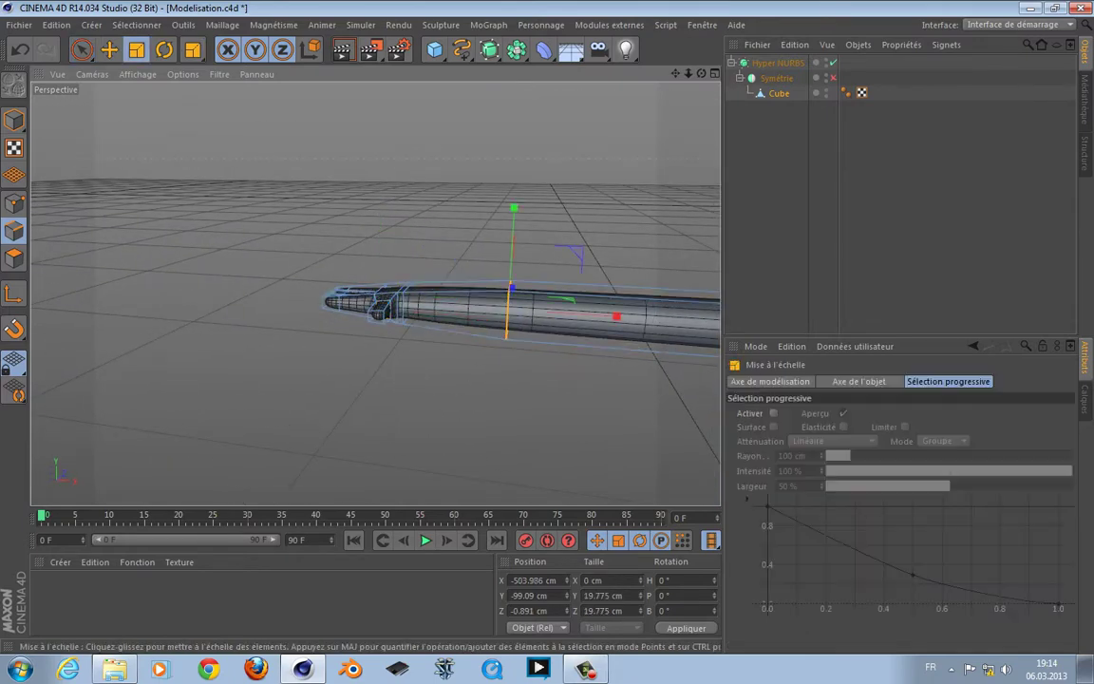
drag(511, 242, 511, 246)
Enable the Symmetry object and render the current view of the whole character.
alt+middle_drag(570, 251, 176, 215)
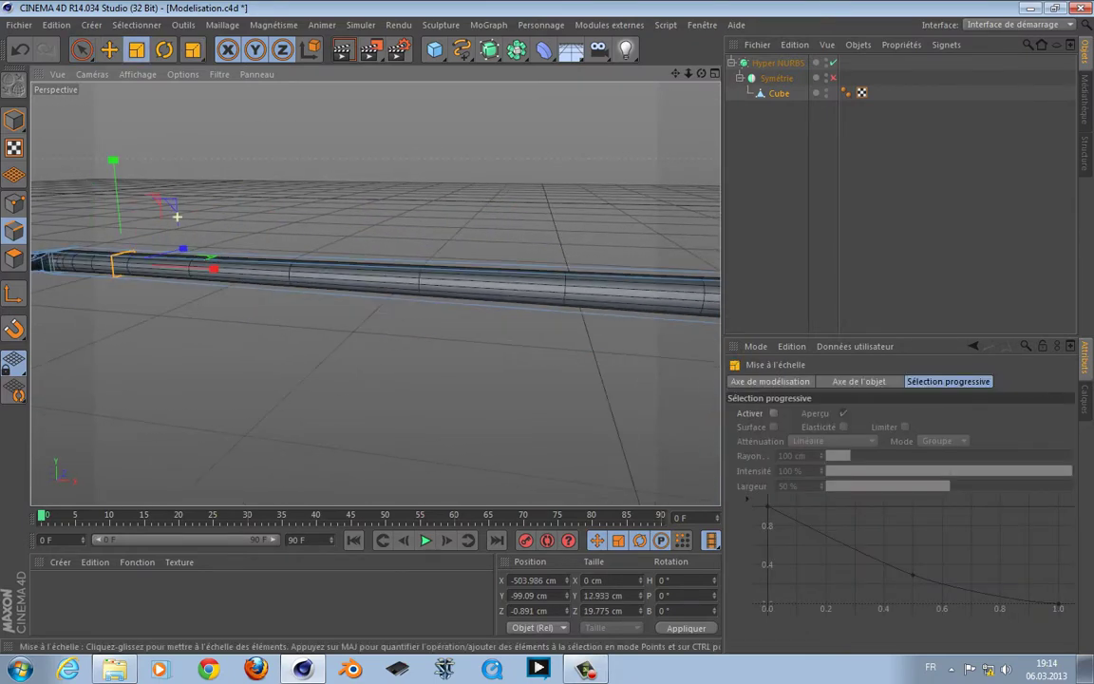
alt+drag(176, 215, 305, 259)
scroll(520, 323, down, 5)
alt+drag(519, 323, 518, 197)
alt+drag(375, 293, 375, 293)
click(778, 62)
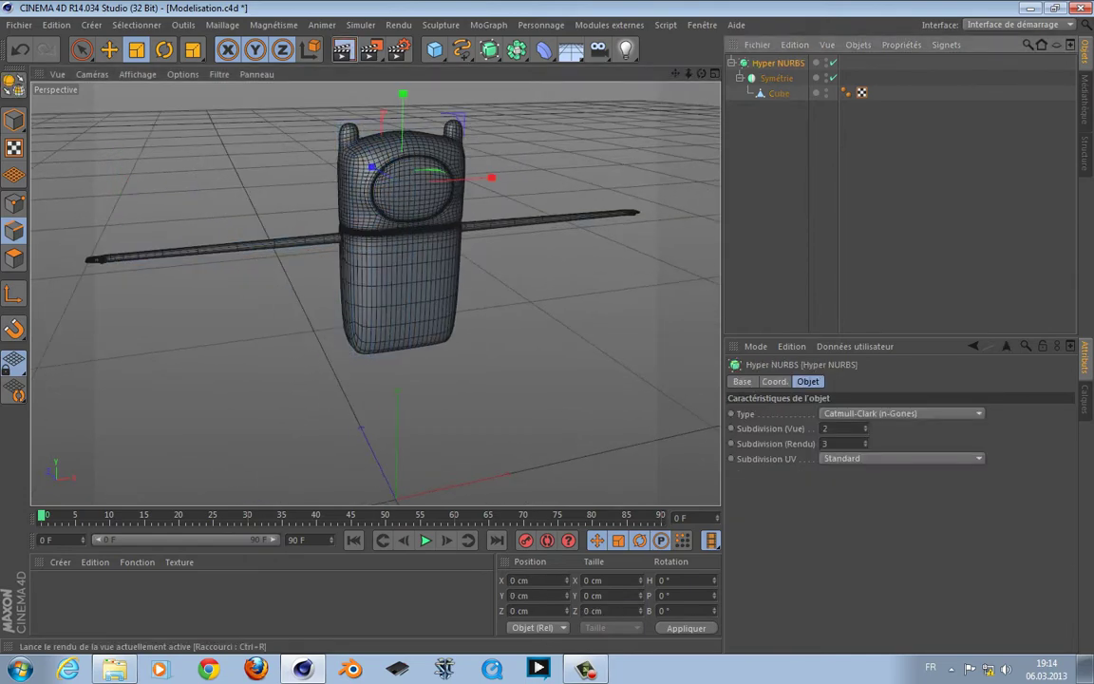
click(343, 49)
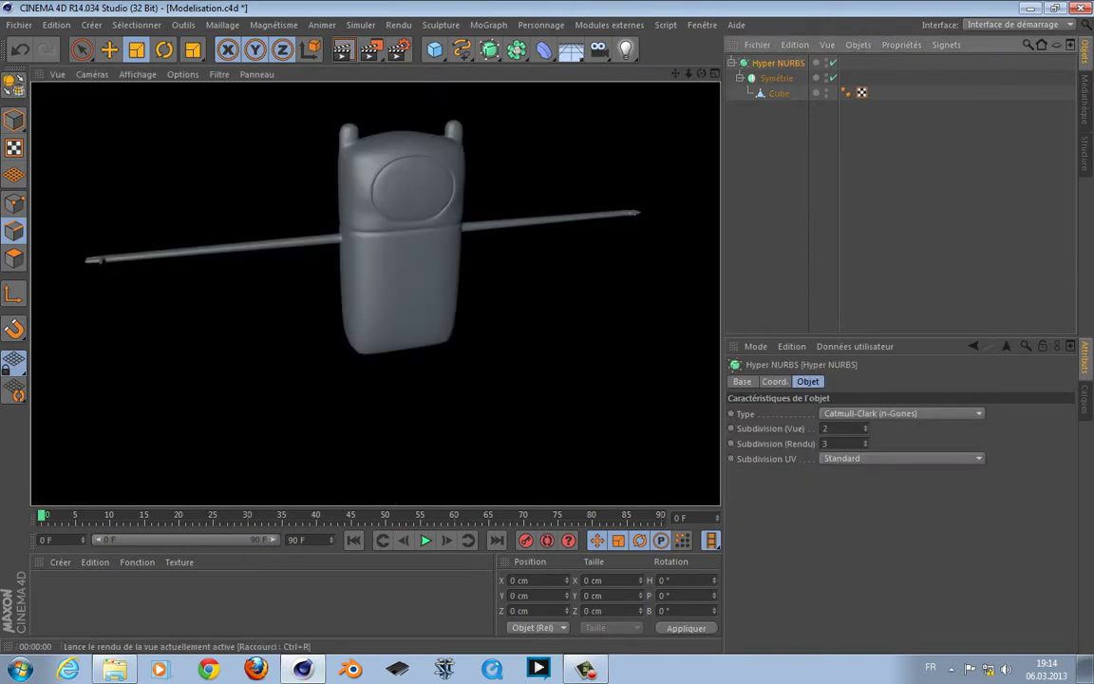
Examine the whole character in the perspective and orthographic views and compare it with the Finn_CLR reference picture.
alt+drag(375, 293, 503, 261)
click(83, 49)
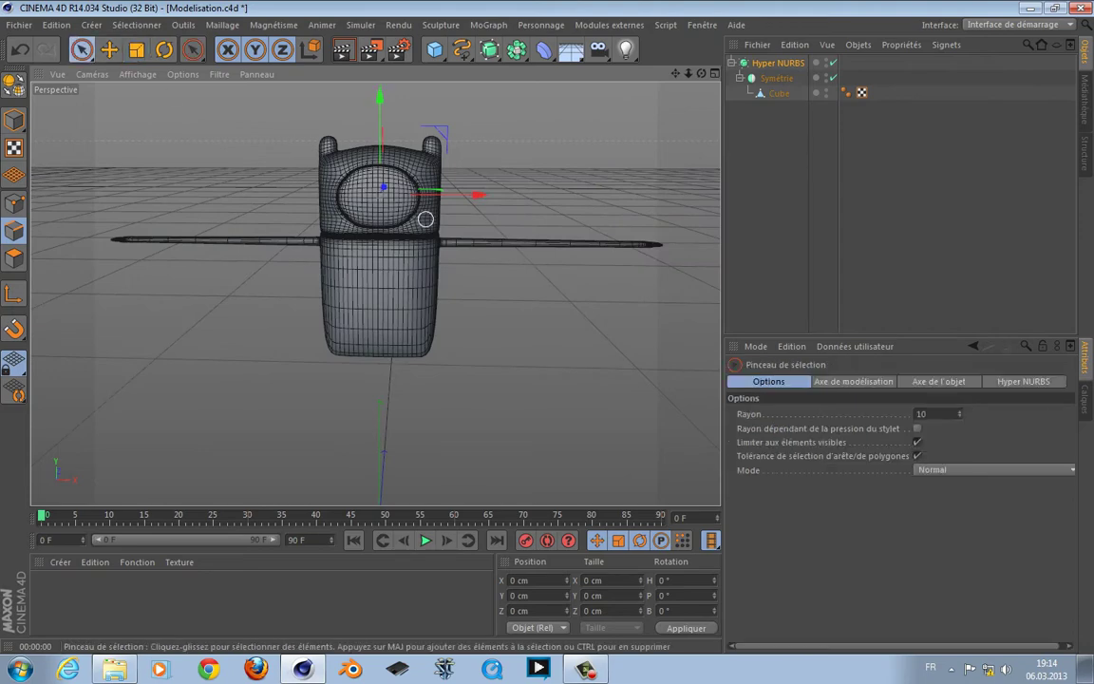
key(F2)
key(F3)
key(F4)
alt+middle_drag(565, 364, 225, 272)
scroll(225, 272, down, 2)
scroll(225, 271, down, 2)
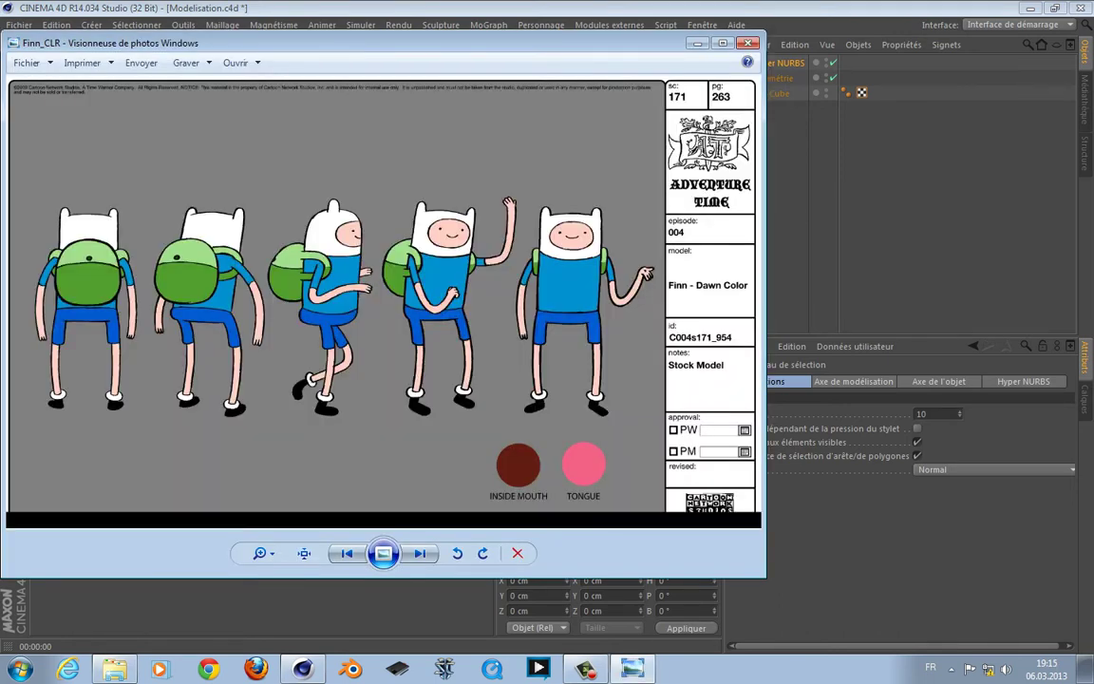
Examine the backpack and its shoulder straps up close in the Finn_CLR reference picture and close it.
scroll(313, 270, up, 3)
scroll(309, 271, down, 3)
scroll(301, 275, up, 2)
drag(279, 285, 306, 290)
scroll(306, 290, up, 2)
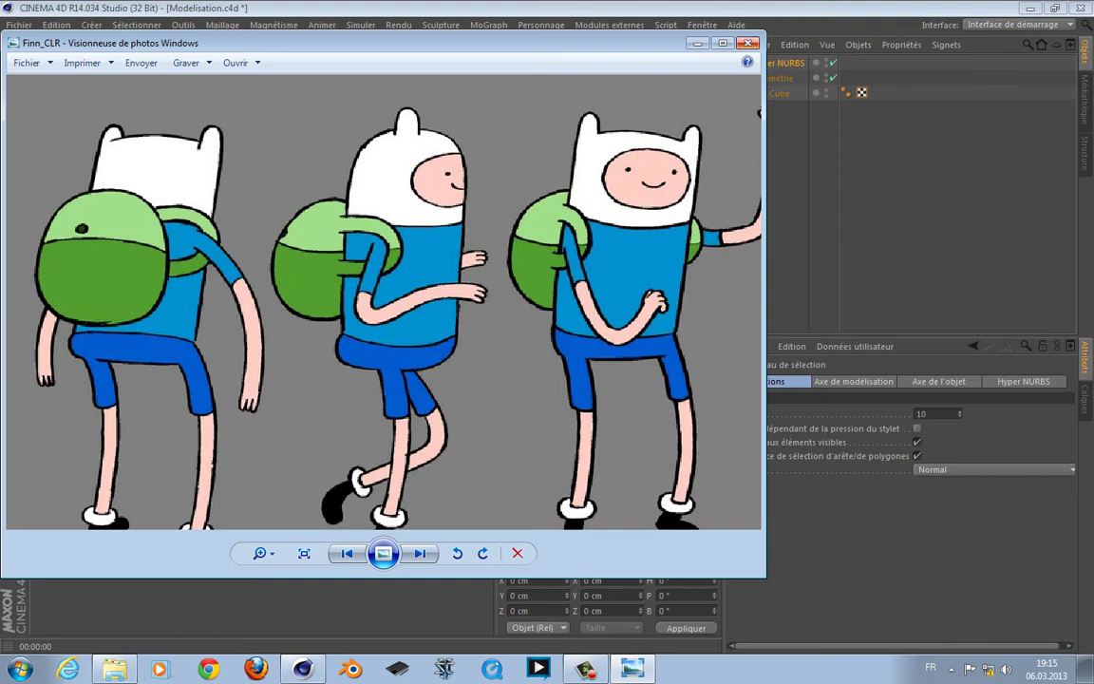
click(748, 43)
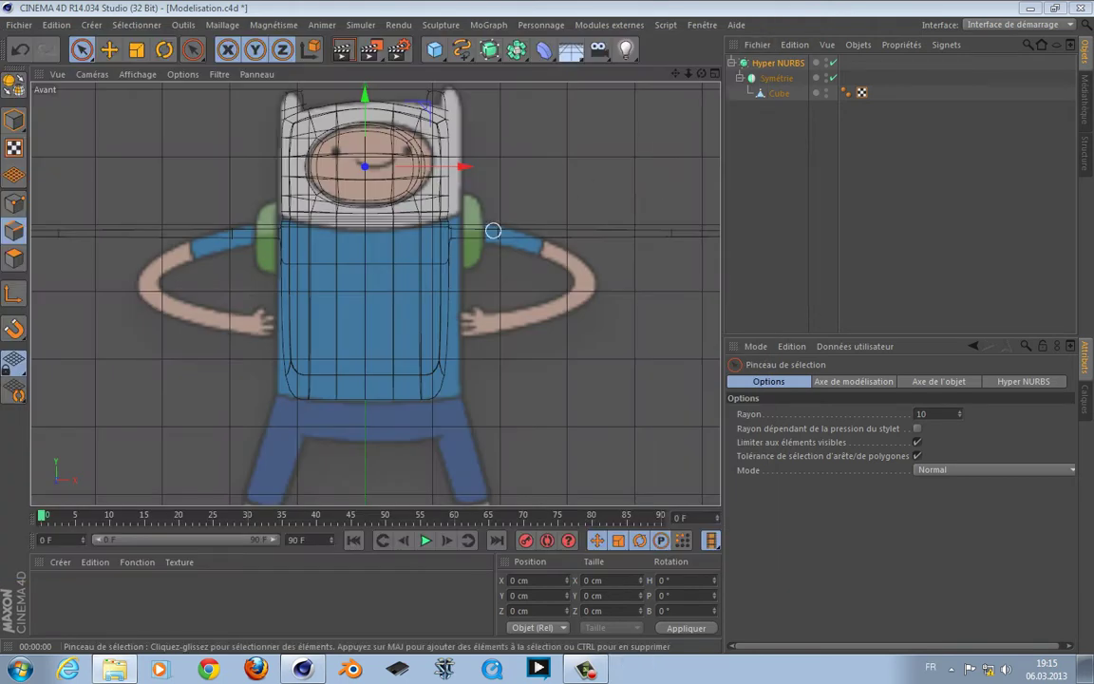
Add a torus primitive and rotate it 90° so the ring stands upright with its axis along the arms.
alt+middle_drag(412, 233, 448, 230)
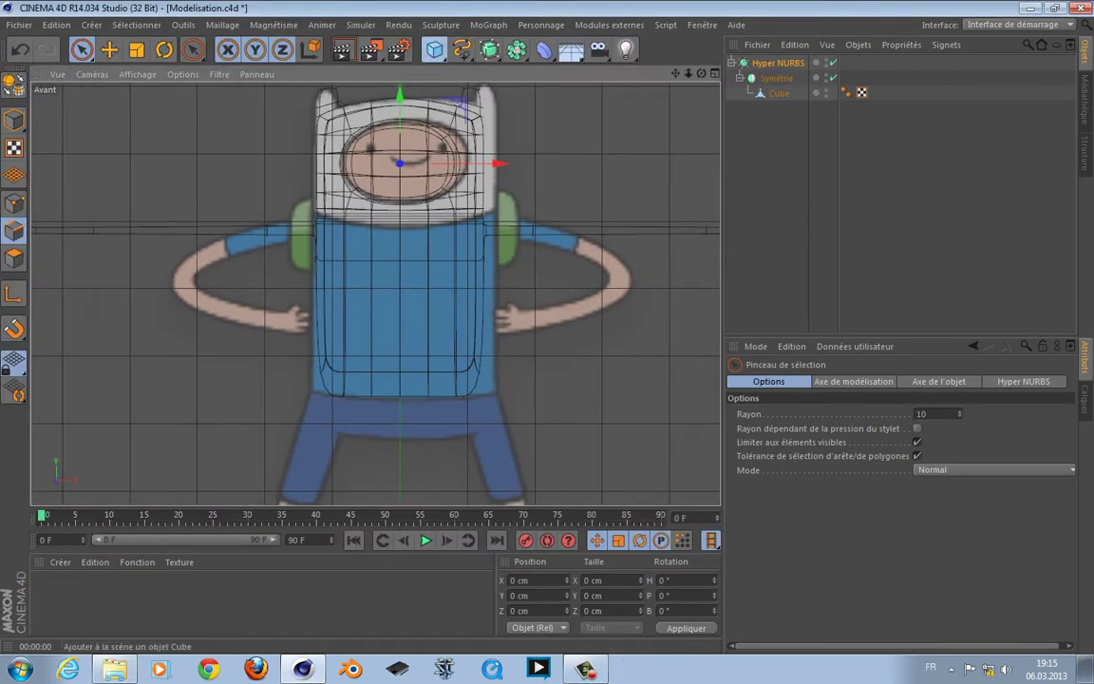
click(434, 50)
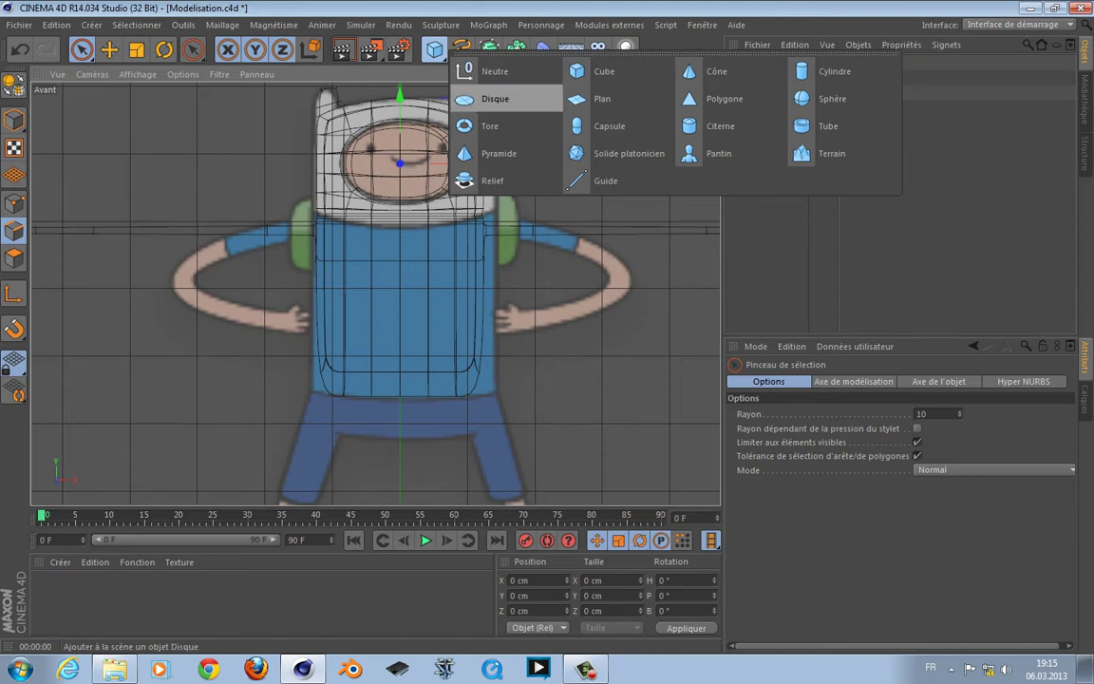
click(479, 125)
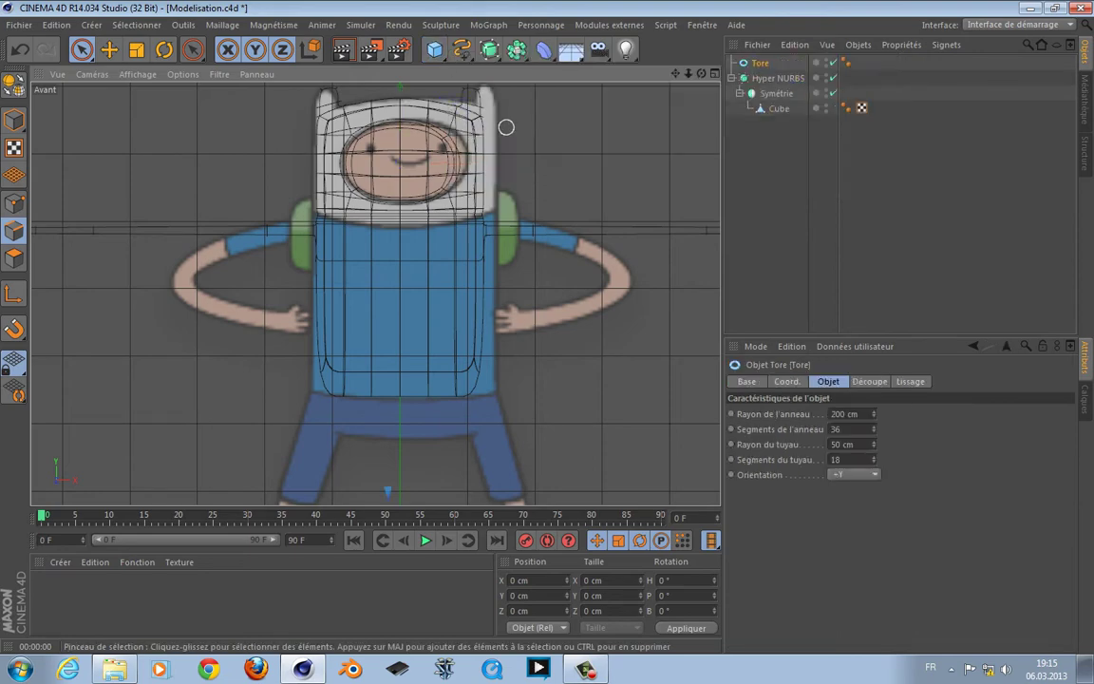
key(F1)
alt+middle_drag(390, 393, 374, 290)
key(r)
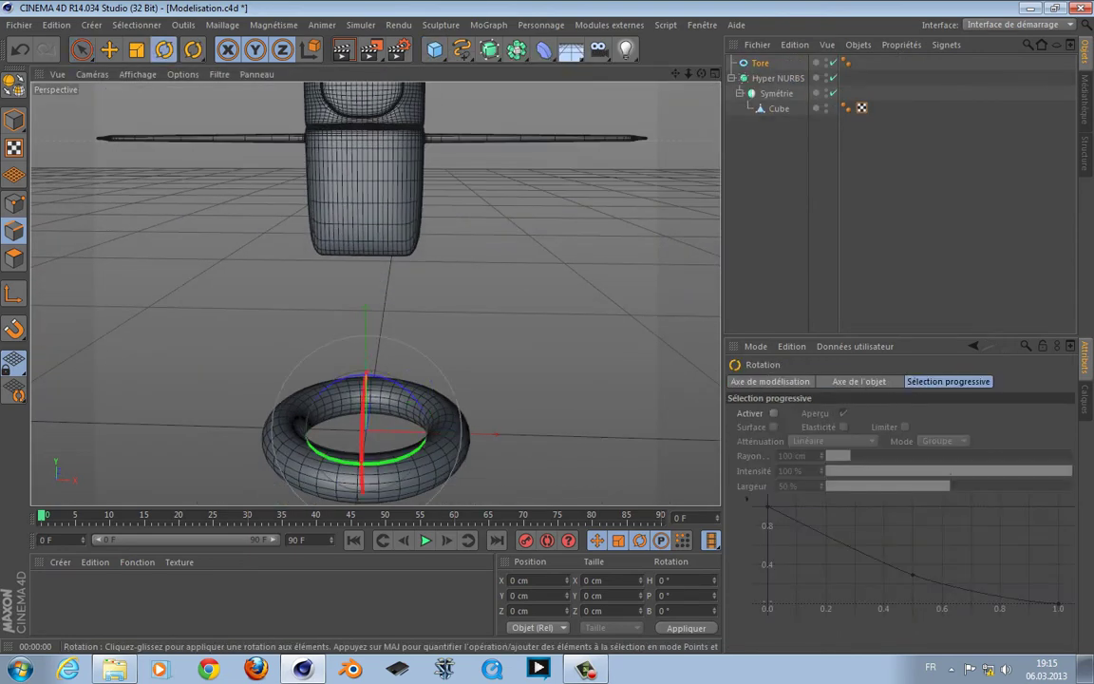
drag(365, 408, 407, 450)
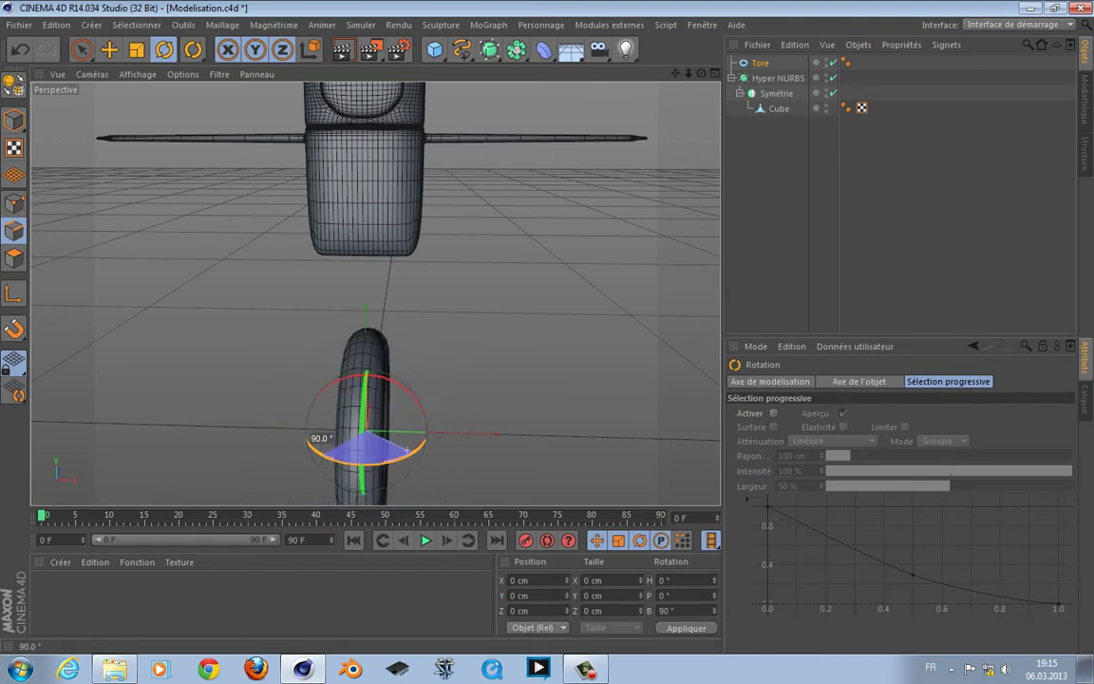
Move the torus up in the front view to the shoulder on the negative X side.
key(space)
key(F3)
key(F4)
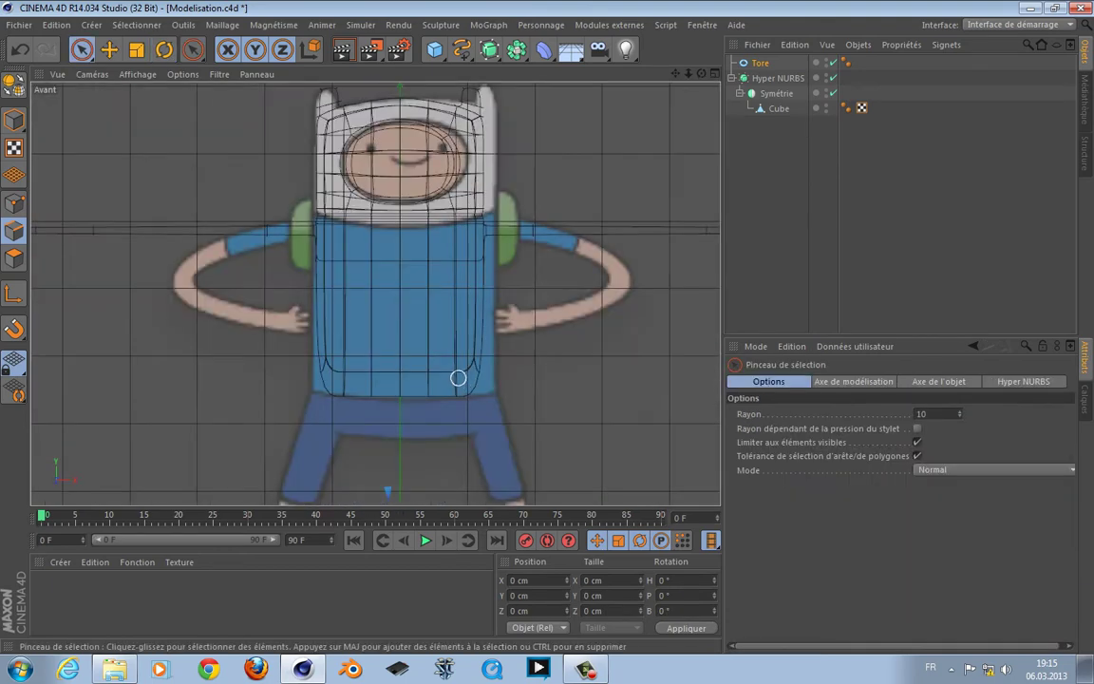
alt+middle_drag(453, 373, 454, 199)
scroll(454, 198, down, 3)
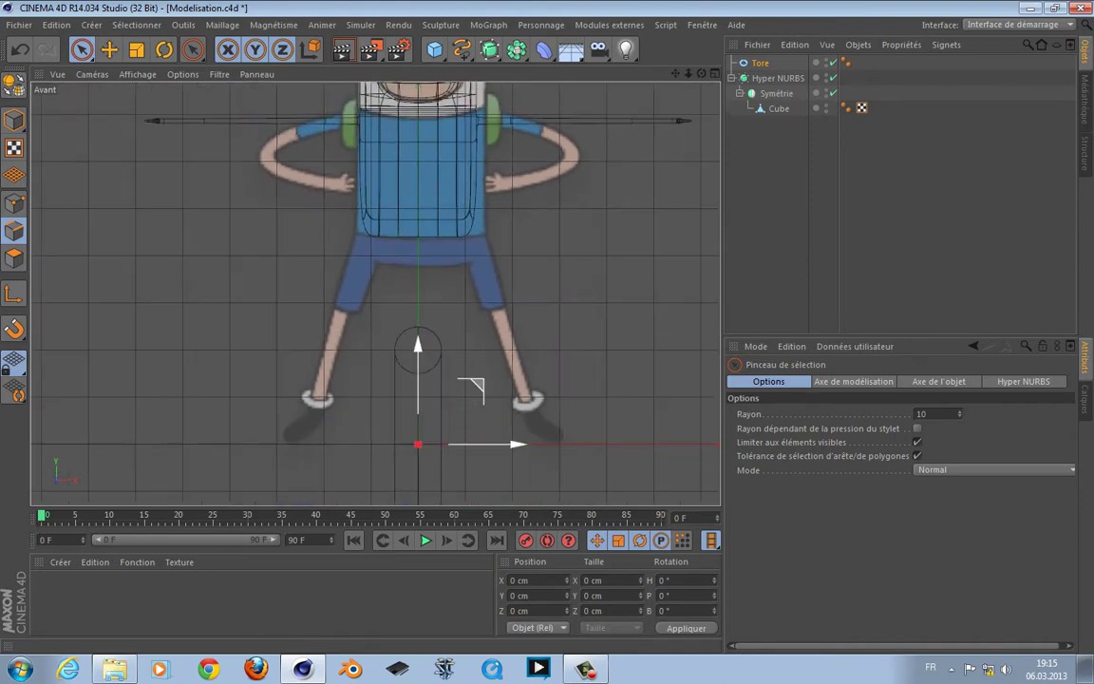
mouse_move(475, 385)
mouse_down()
mouse_move(397, 185)
mouse_move(409, 52)
mouse_move(410, 62)
mouse_up()
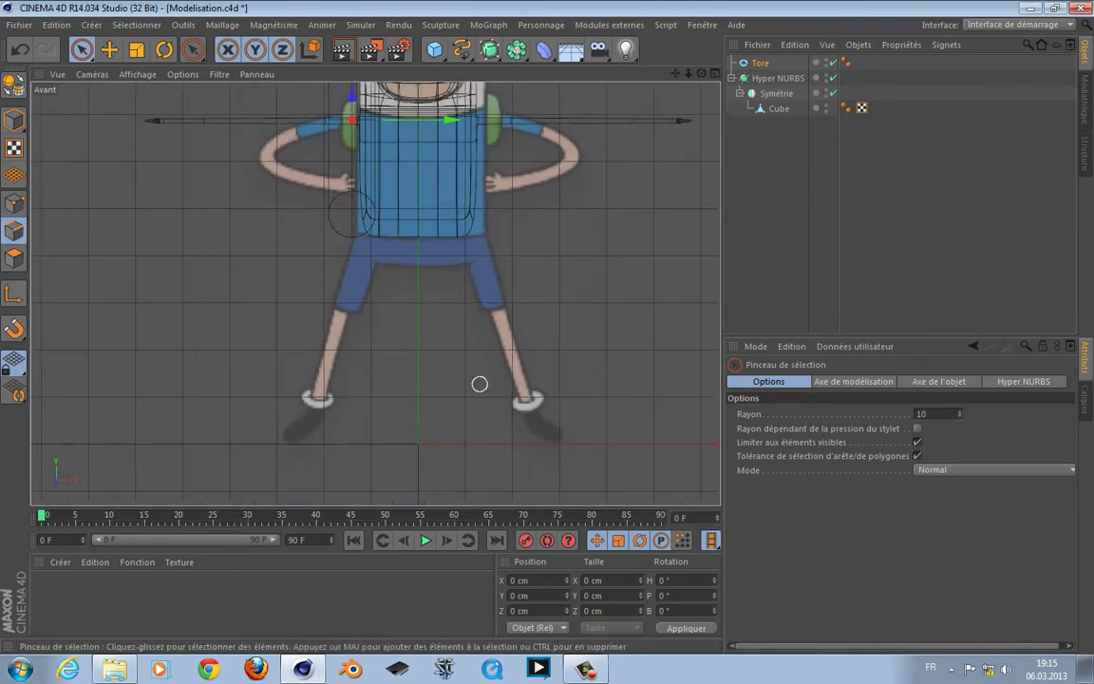
alt+middle_drag(375, 292, 459, 337)
scroll(459, 337, up, 5)
key(F2)
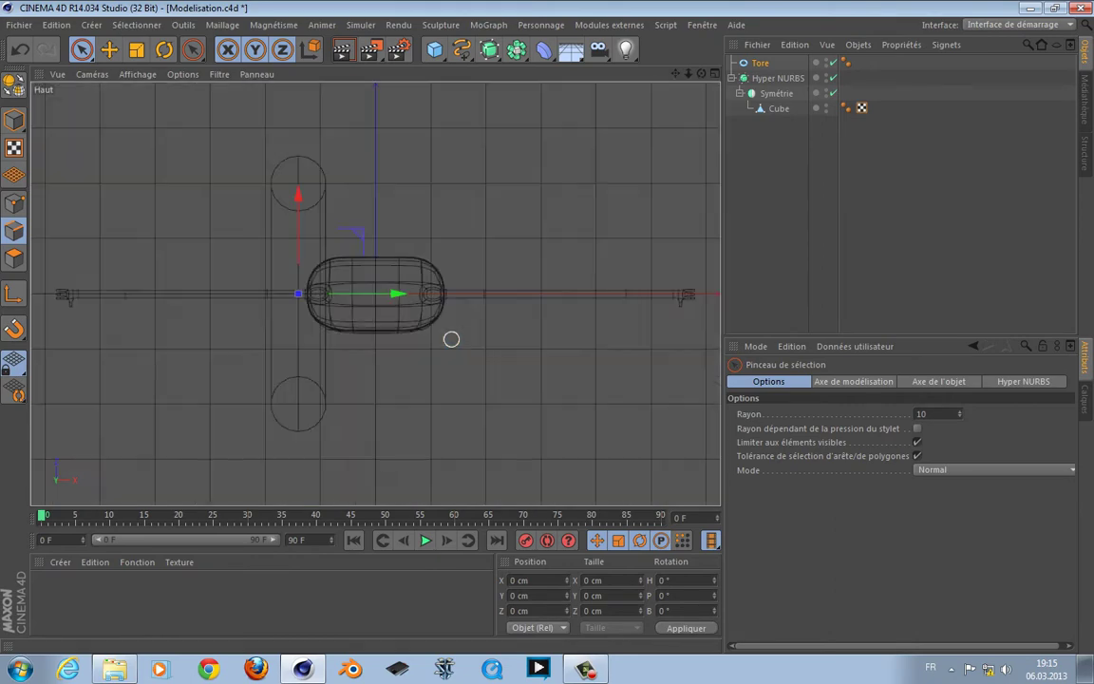
Scale the torus down around the arm to a ring radius of 24.6 cm and a pipe radius of 6.15 cm.
key(F3)
key(F4)
key(F2)
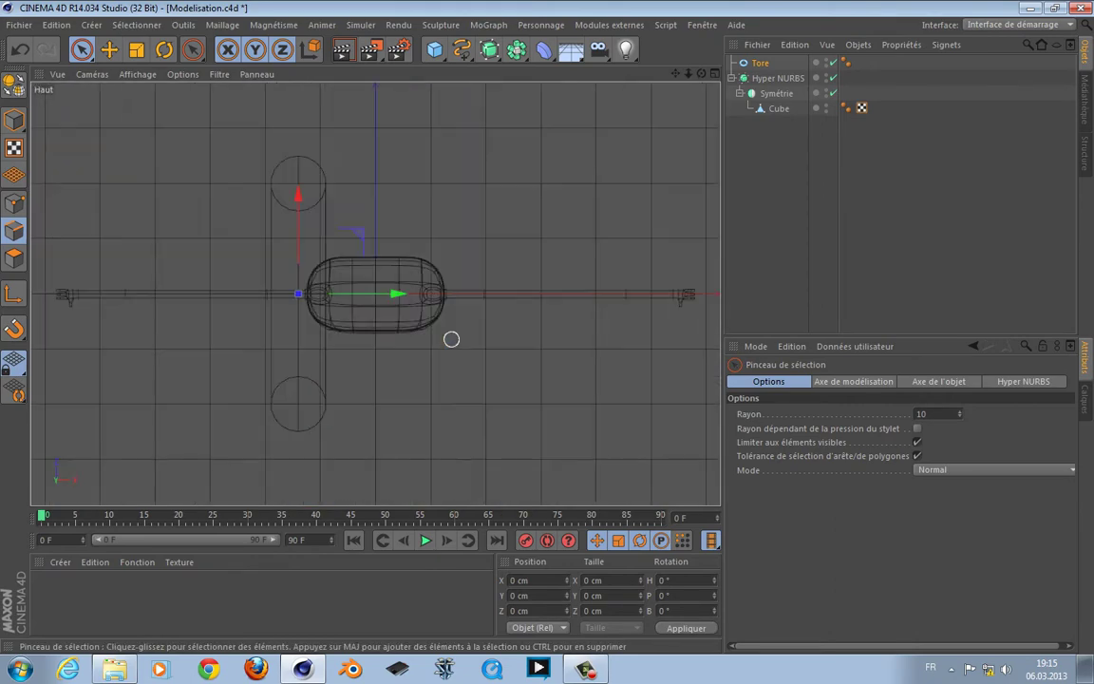
key(s)
key(F1)
key(F2)
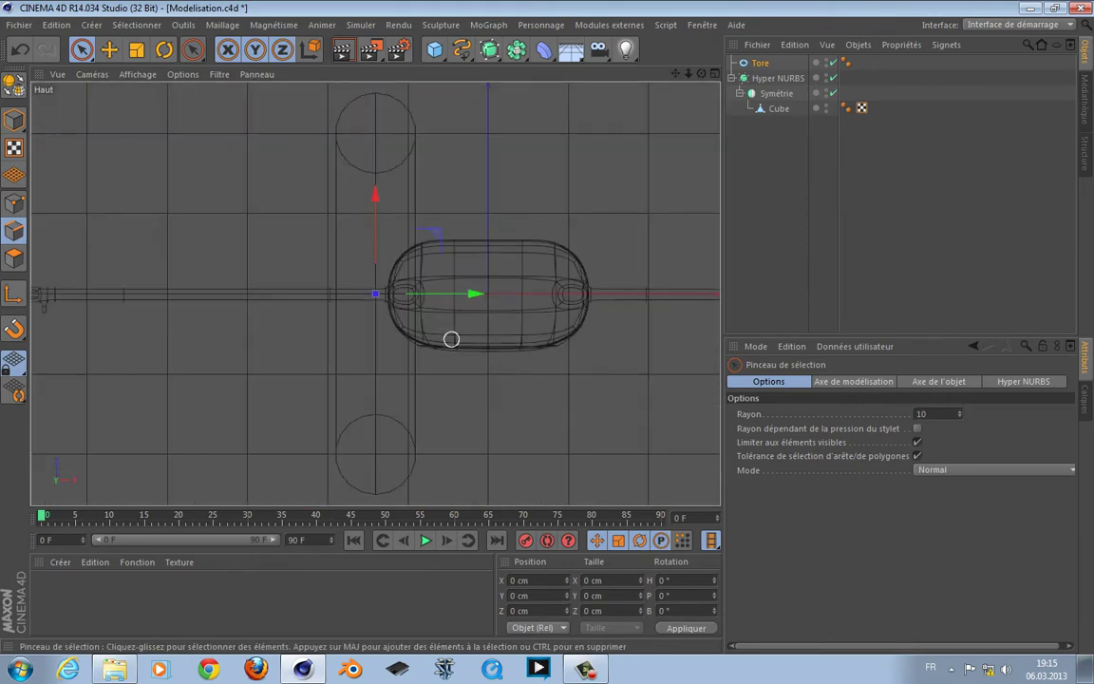
key(F3)
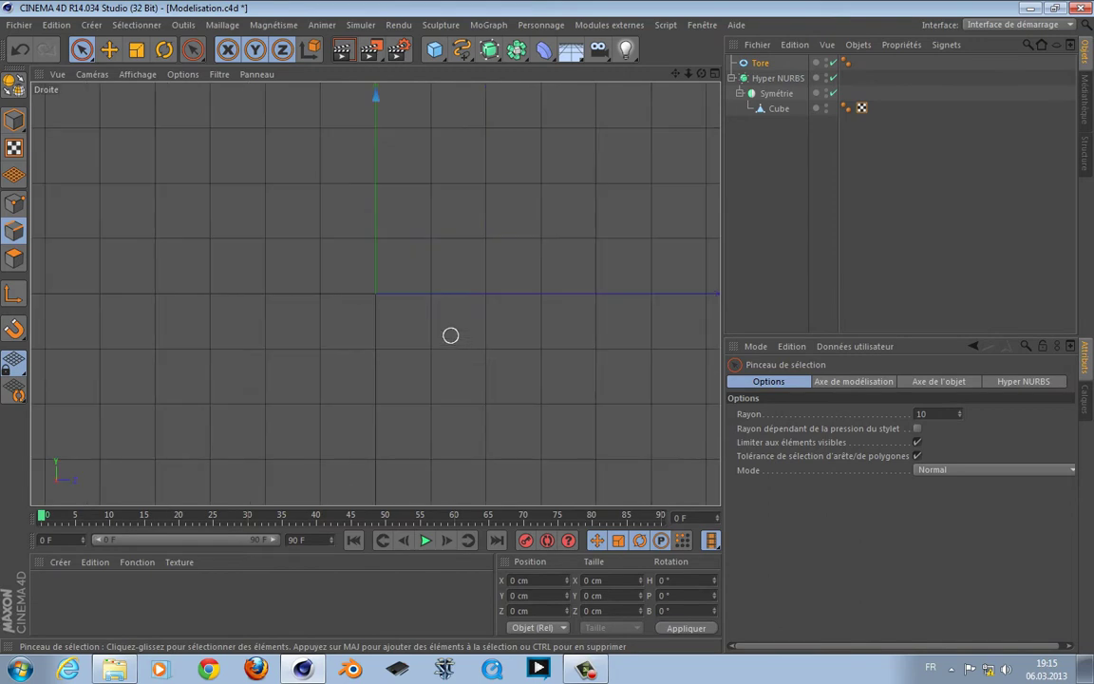
key(t)
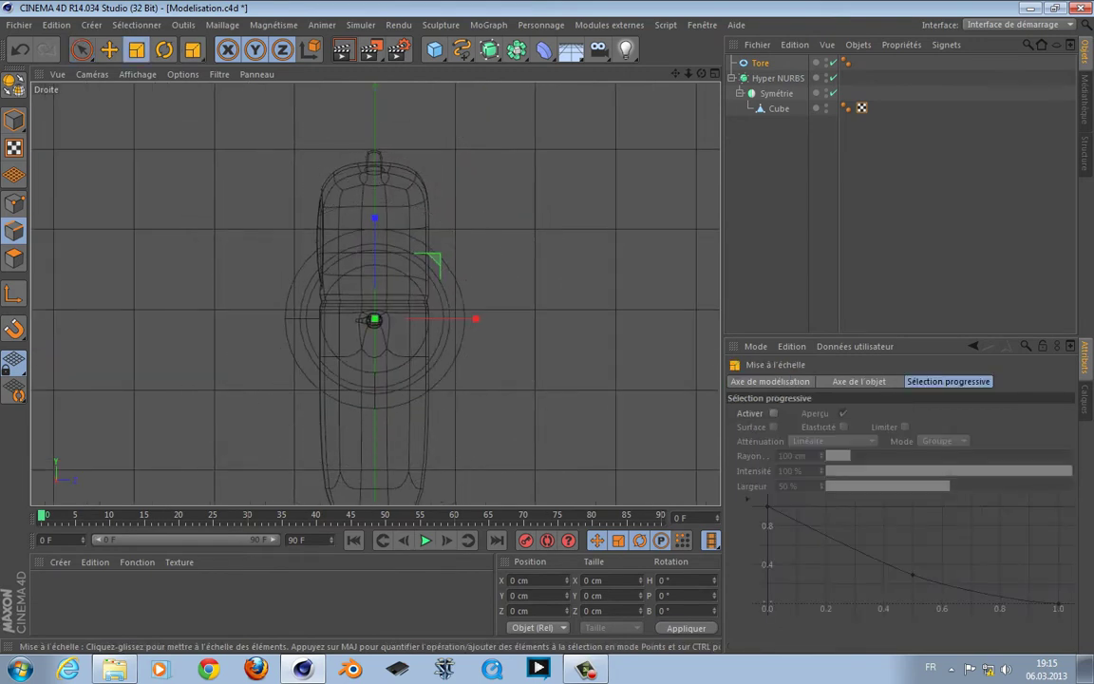
drag(570, 319, 437, 319)
scroll(142, 413, up, 3)
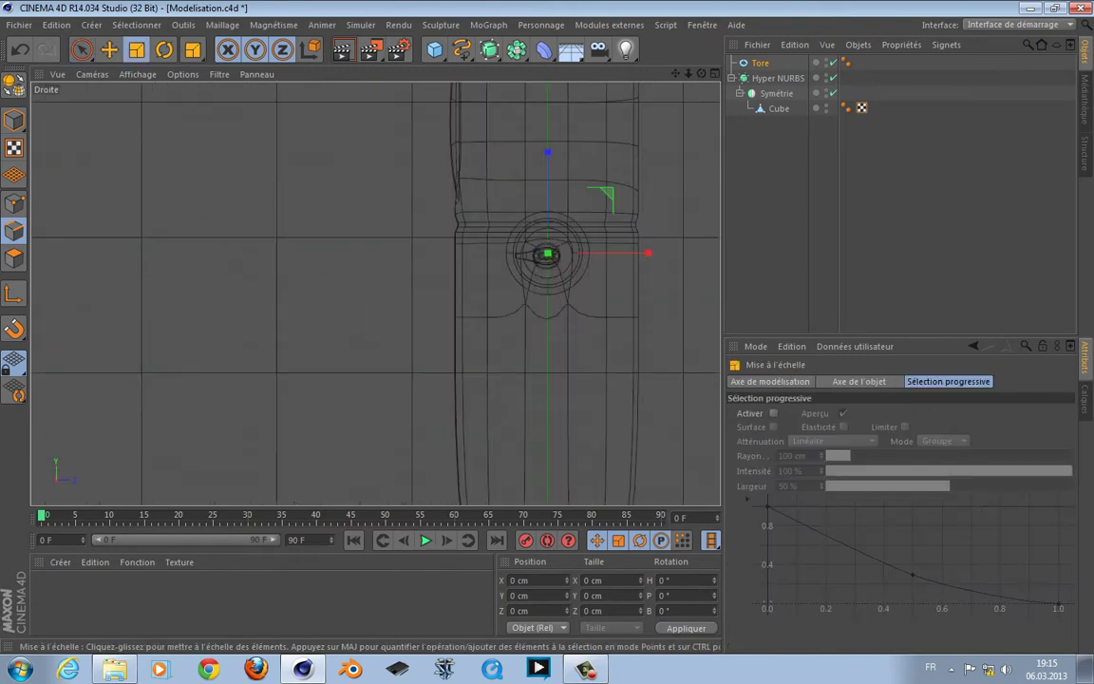
alt+middle_drag(406, 345, 239, 412)
scroll(237, 411, up, 3)
alt+middle_drag(420, 334, 278, 392)
scroll(279, 393, up, 2)
scroll(278, 392, down, 3)
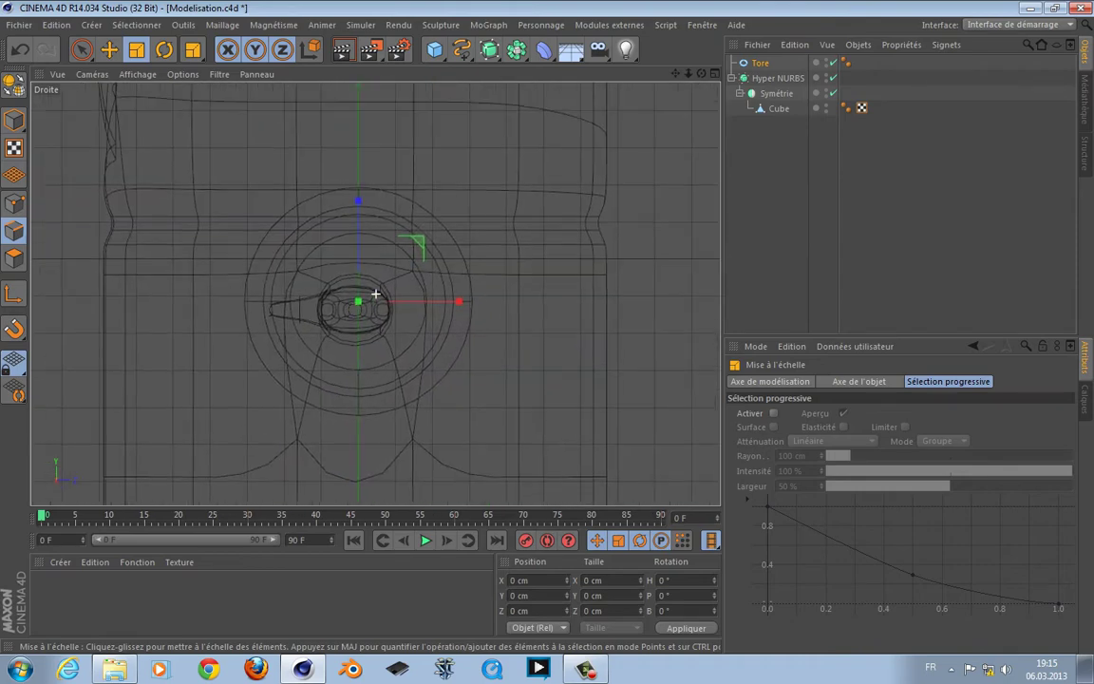
key(F1)
alt+drag(383, 261, 503, 300)
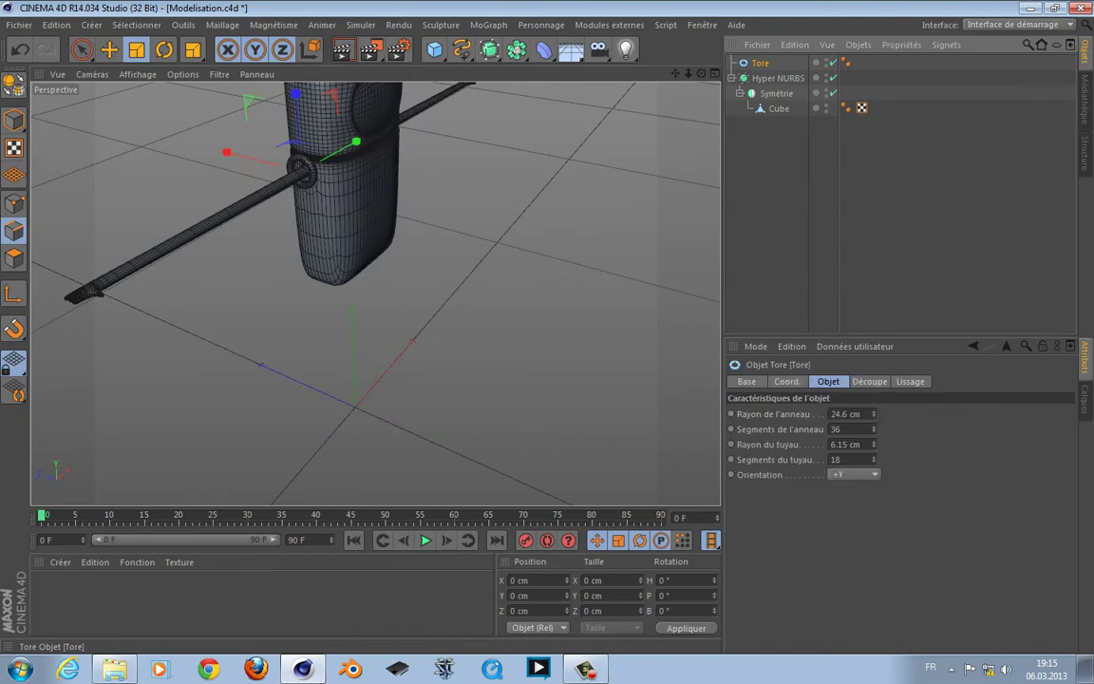
Delete the torus and add a tube primitive in its place.
key(Delete)
click(434, 49)
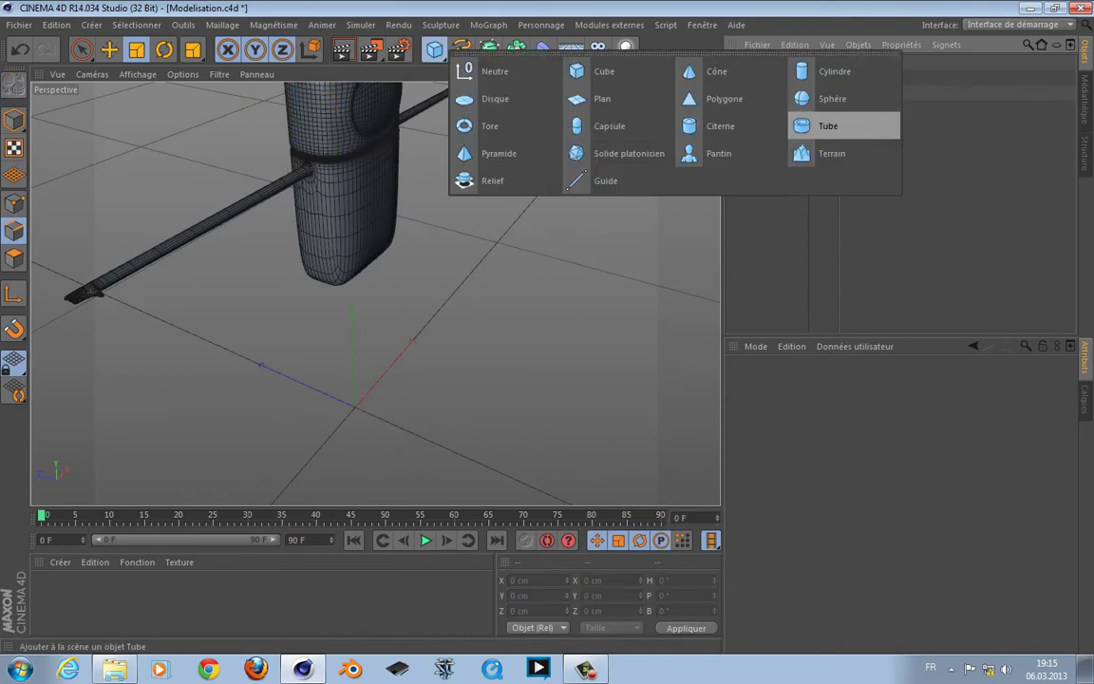
click(828, 125)
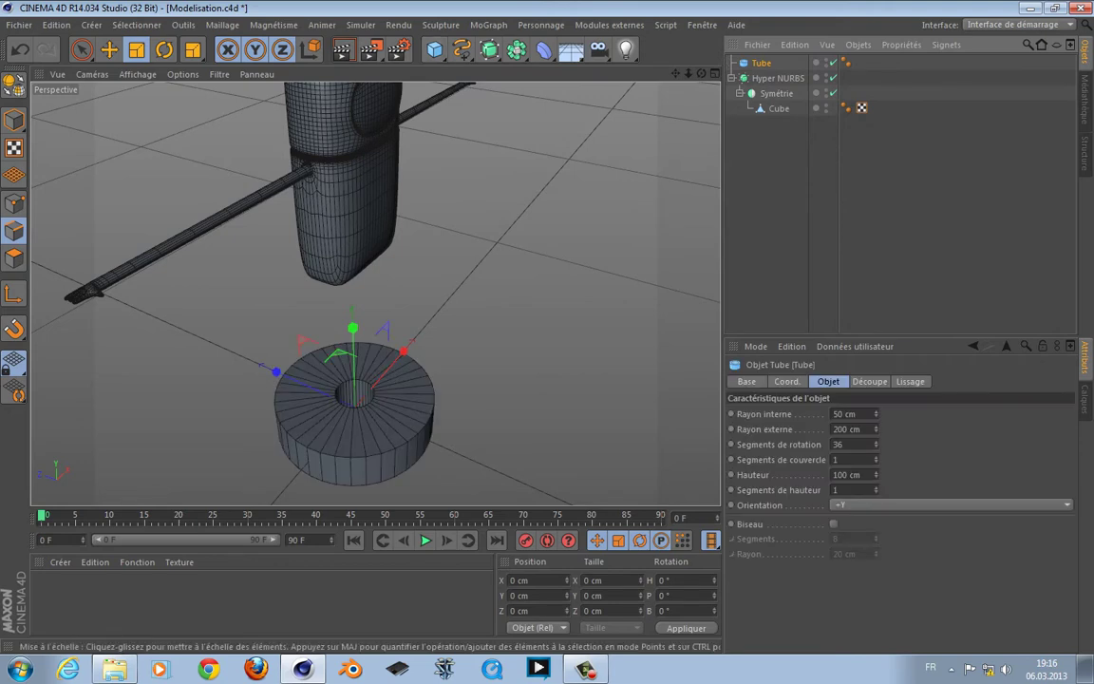
Rotate the tube upright so that its axis runs parallel to the outstretched arms.
key(r)
shift+drag(381, 380, 410, 463)
shift+drag(390, 423, 328, 404)
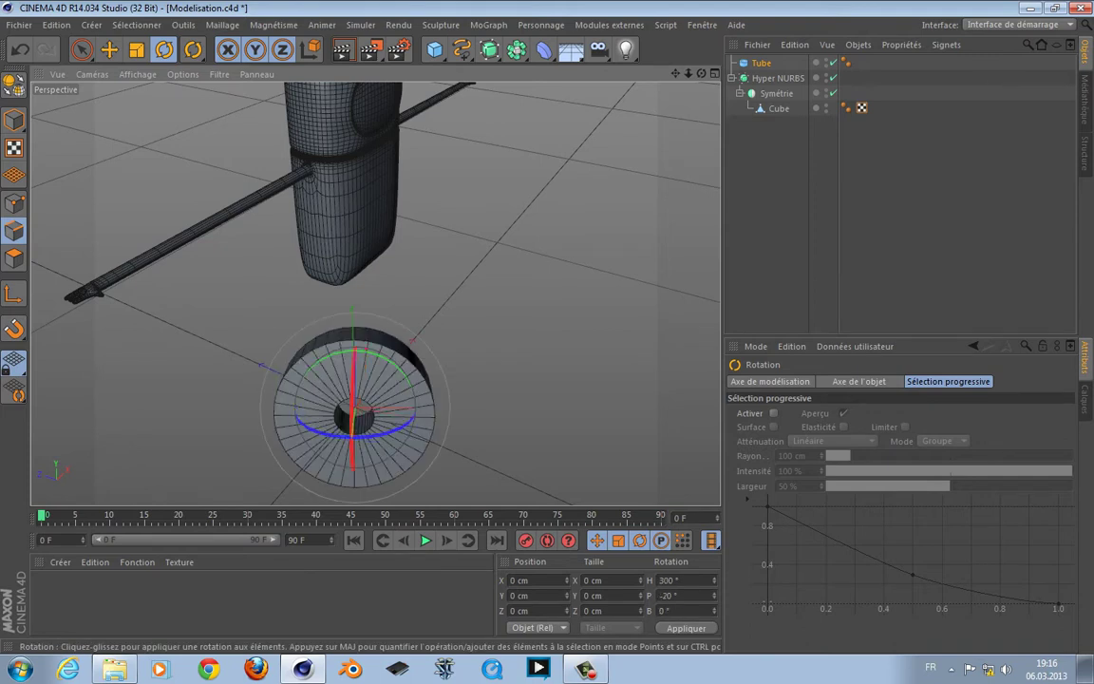
key(ctrl+z)
shift+drag(373, 454, 275, 428)
key(F2)
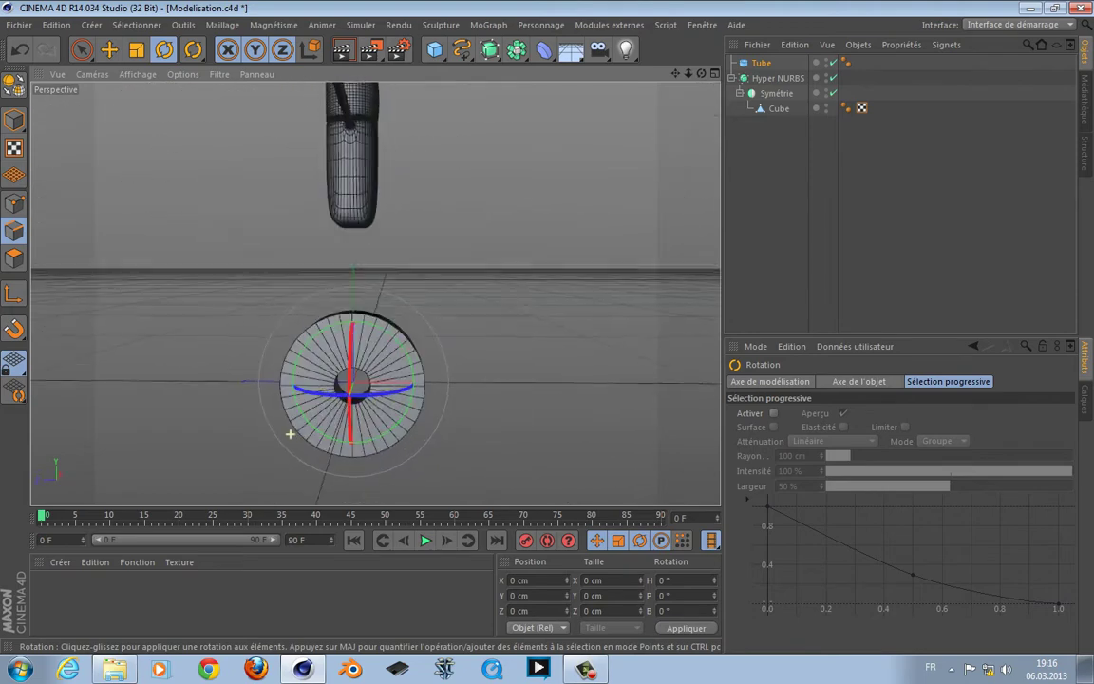
Move the tube up in the side view until it is centred on the arm.
key(F3)
scroll(379, 313, down, 10)
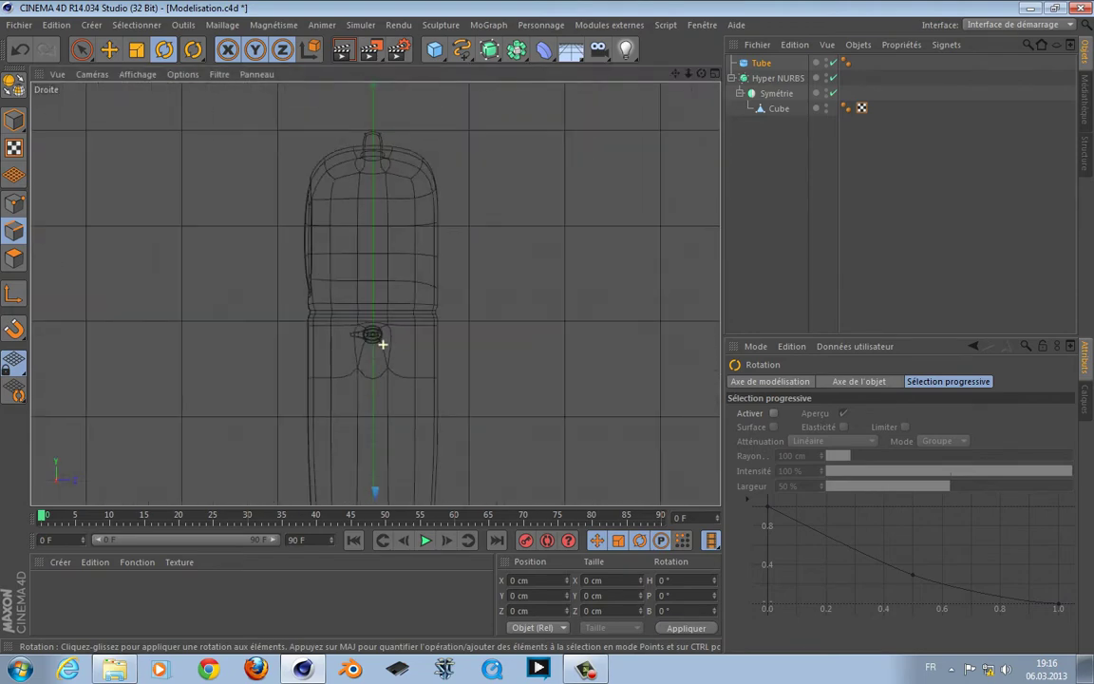
alt+middle_drag(379, 499, 375, 280)
key(space)
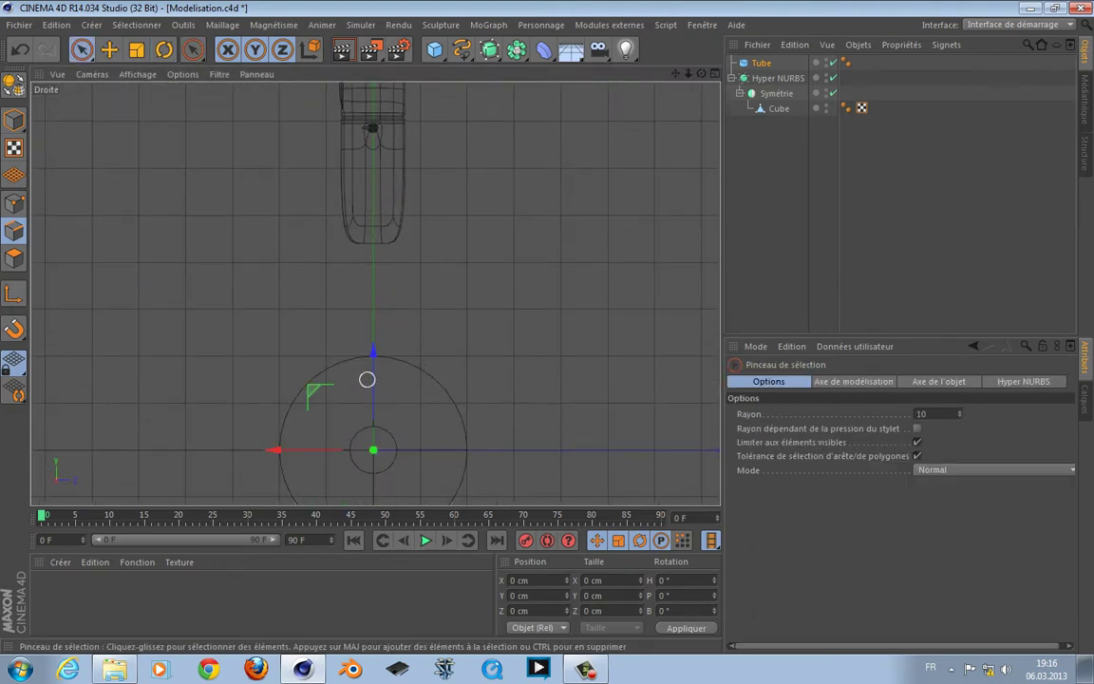
drag(371, 378, 371, 56)
scroll(375, 256, up, 3)
alt+middle_drag(375, 257, 376, 294)
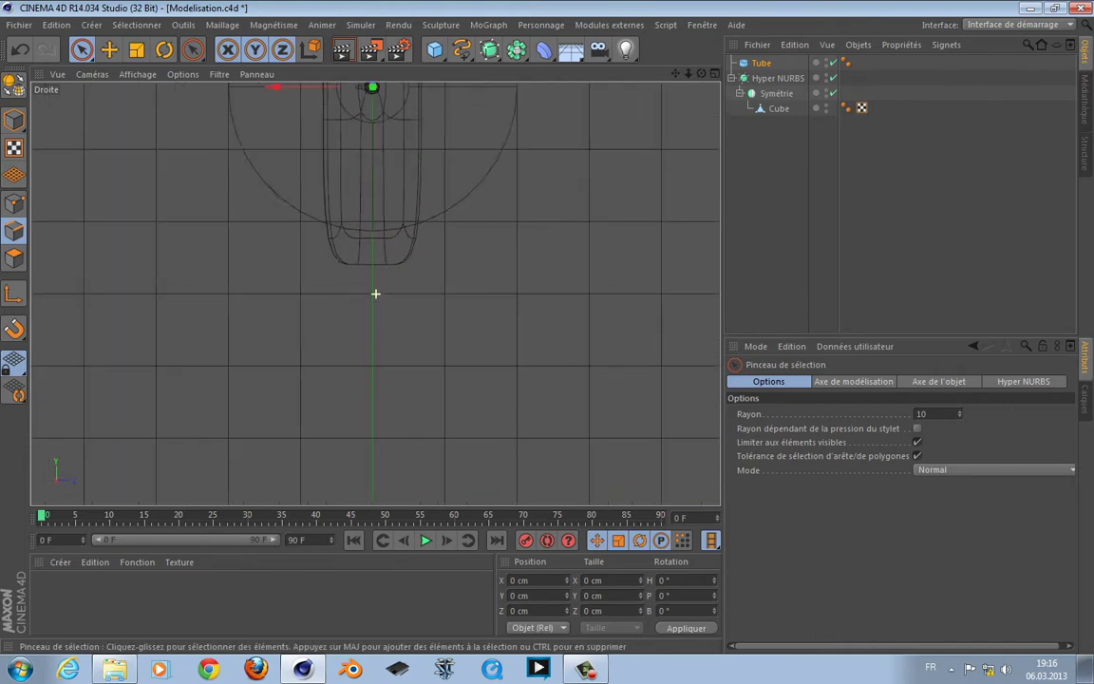
scroll(448, 228, up, 2)
alt+middle_drag(447, 229, 419, 283)
alt+middle_drag(418, 190, 420, 283)
scroll(420, 283, up, 3)
alt+middle_drag(380, 180, 391, 288)
scroll(390, 288, up, 4)
alt+middle_drag(348, 196, 425, 282)
Scale the tube down to an inner radius of 9.35 cm, an outer radius of 37.4 cm and a height of 18.7 cm.
key(t)
mouse_move(395, 298)
mouse_down()
mouse_move(275, 427)
mouse_move(243, 485)
mouse_up()
drag(344, 321, 346, 321)
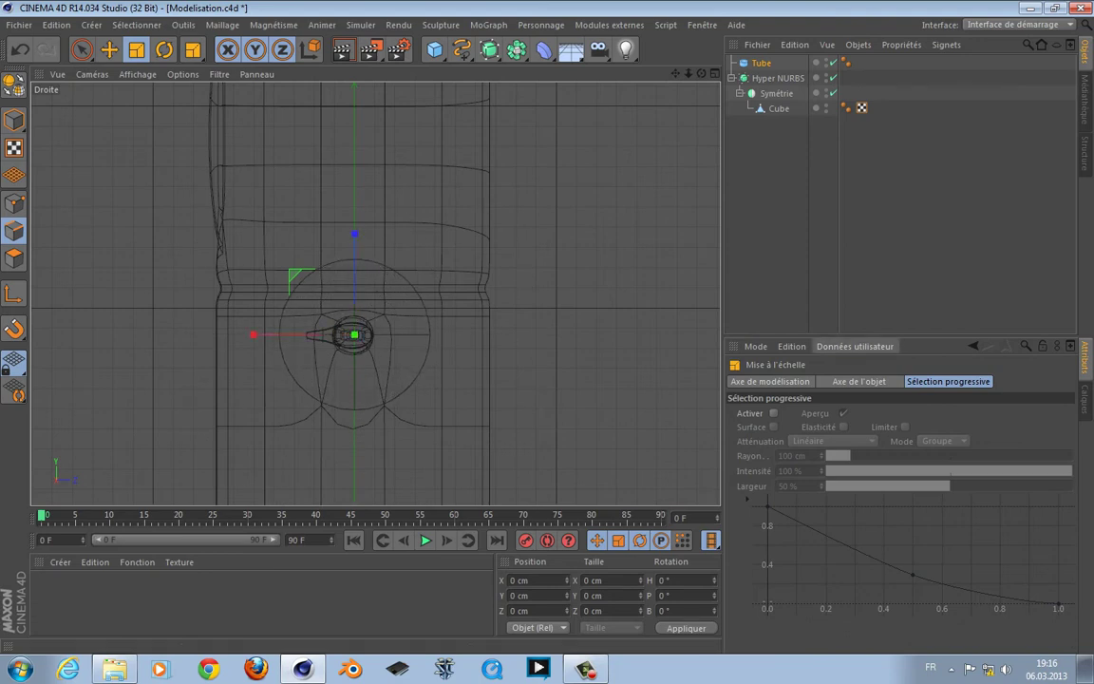
click(762, 62)
Slide the tube out of the torso along the arm until it sits around the shoulder on the negative X side.
key(F1)
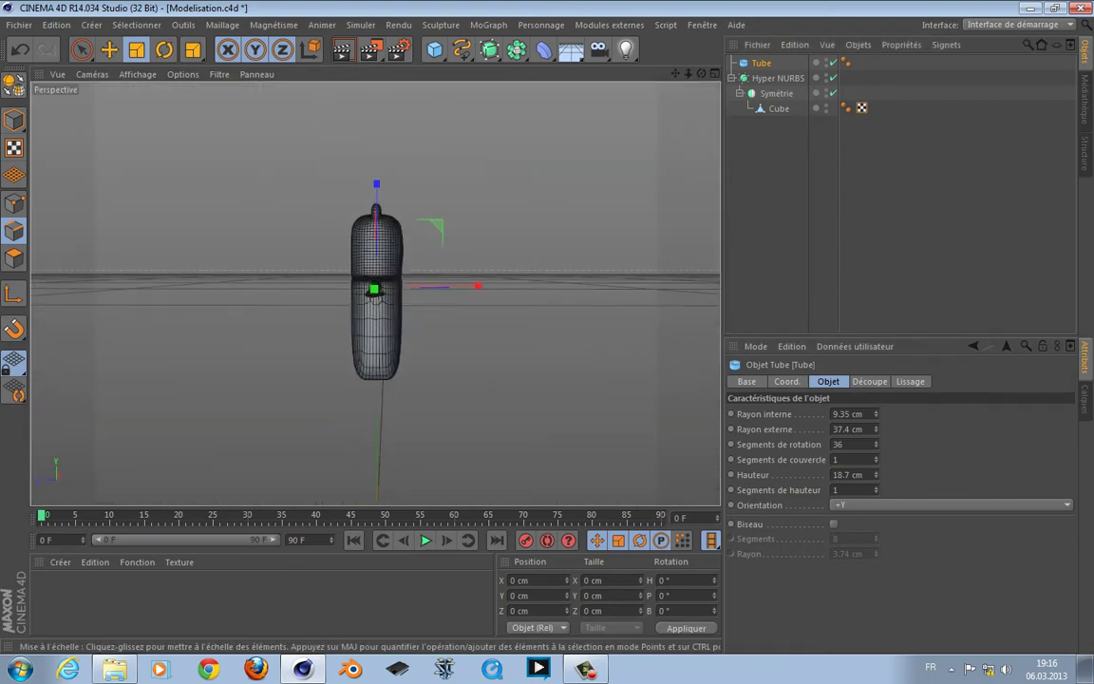
alt+drag(454, 342, 371, 371)
scroll(454, 342, up, 5)
scroll(454, 342, down, 3)
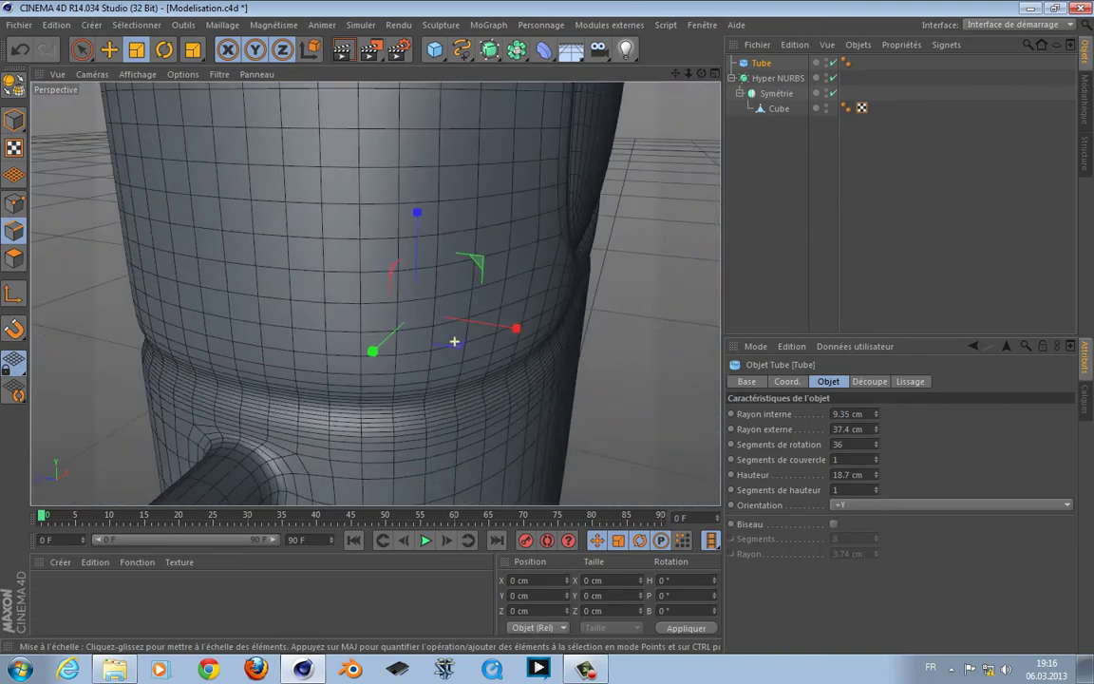
scroll(505, 332, down, 3)
alt+drag(505, 333, 389, 296)
scroll(505, 332, up, 2)
key(space)
drag(508, 403, 253, 399)
mouse_move(183, 372)
alt+mouse_down()
mouse_move(375, 294)
mouse_move(469, 349)
mouse_move(503, 264)
mouse_move(454, 308)
mouse_move(451, 283)
mouse_move(418, 294)
alt+mouse_up()
key(F2)
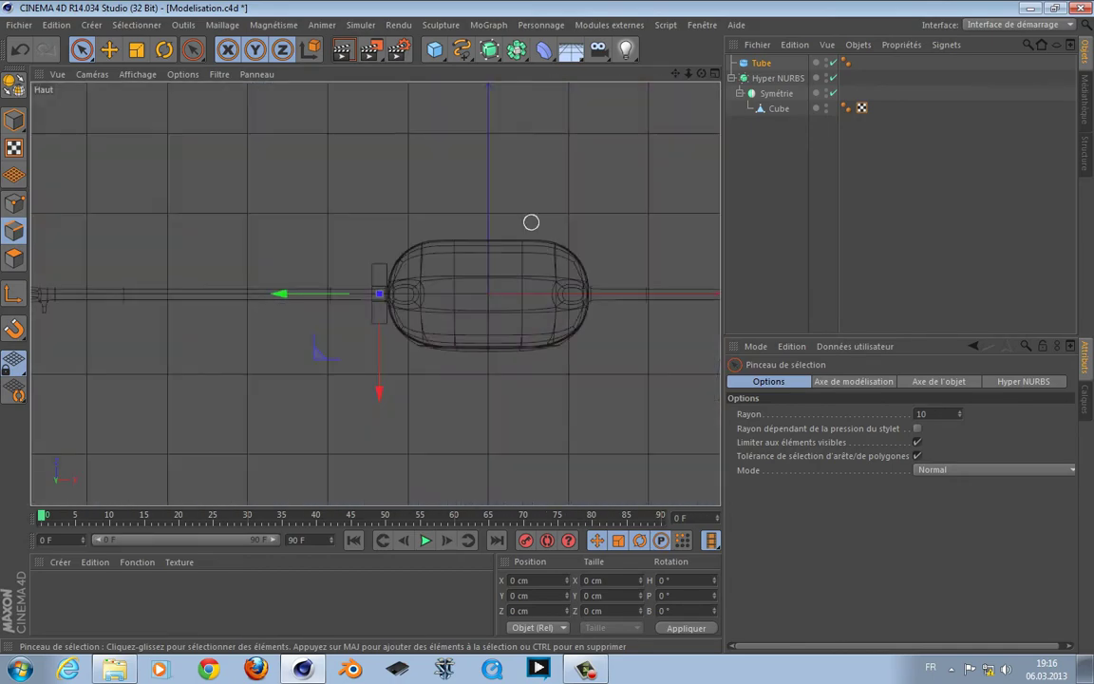
Reopen the Finn_CLR reference picture and move its window clear of the modelling workspace.
key(F1)
key(alt+Tab)
key(alt+Tab)
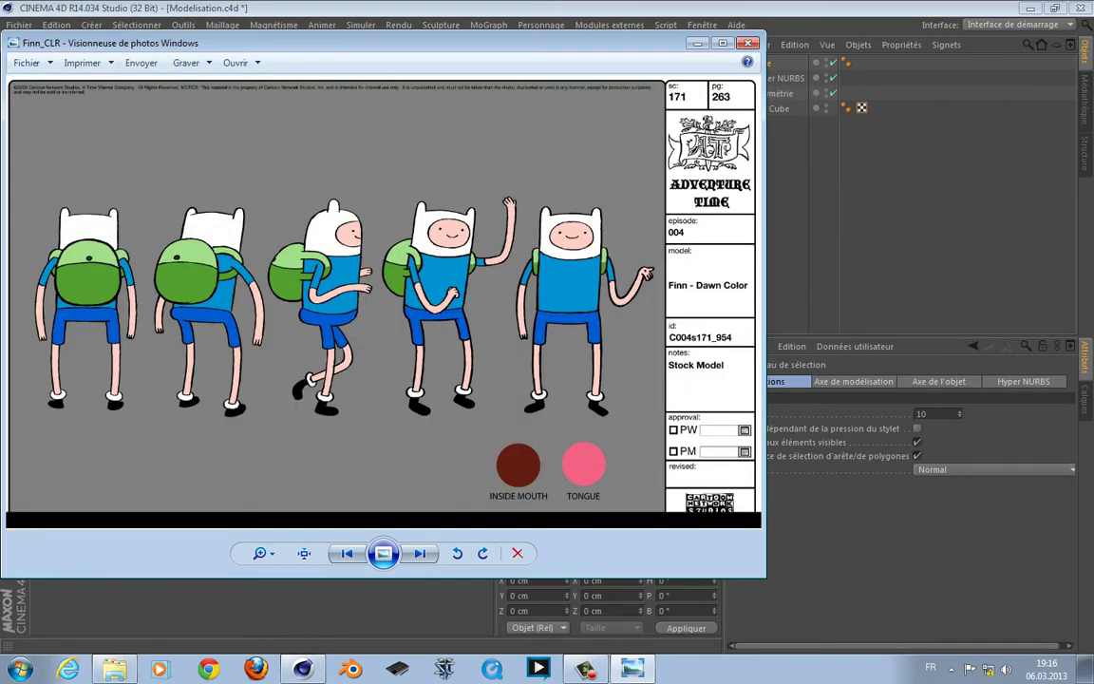
drag(156, 42, 1093, 57)
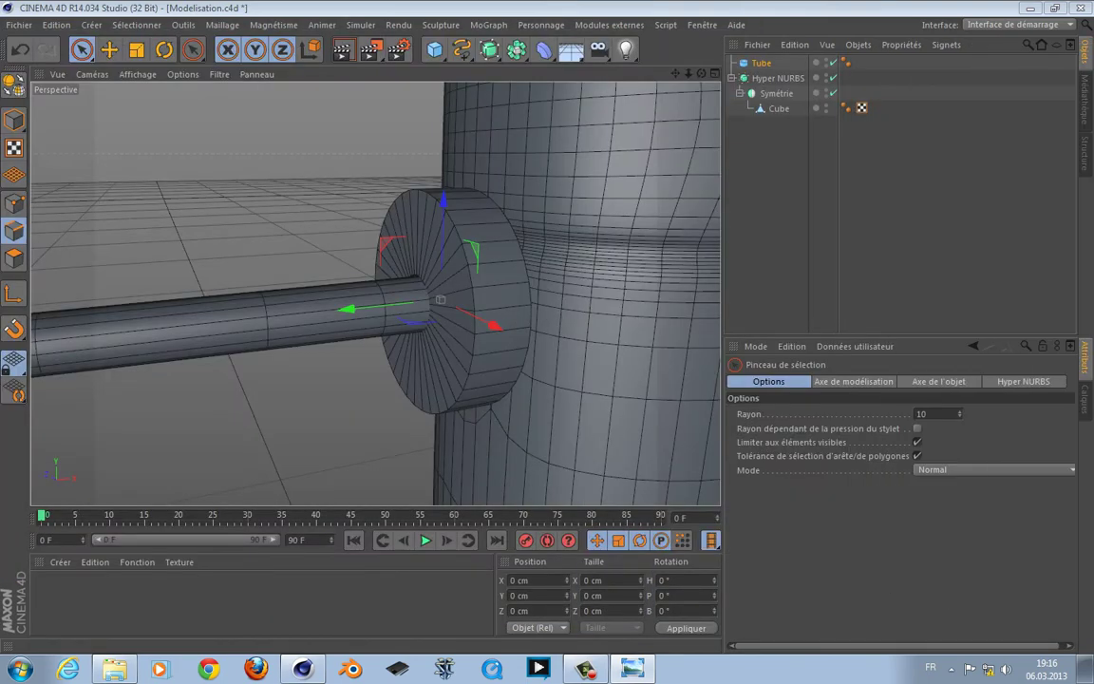
Set the tube's outer radius to 40.4 cm.
alt+drag(601, 347, 697, 349)
scroll(697, 348, down, 3)
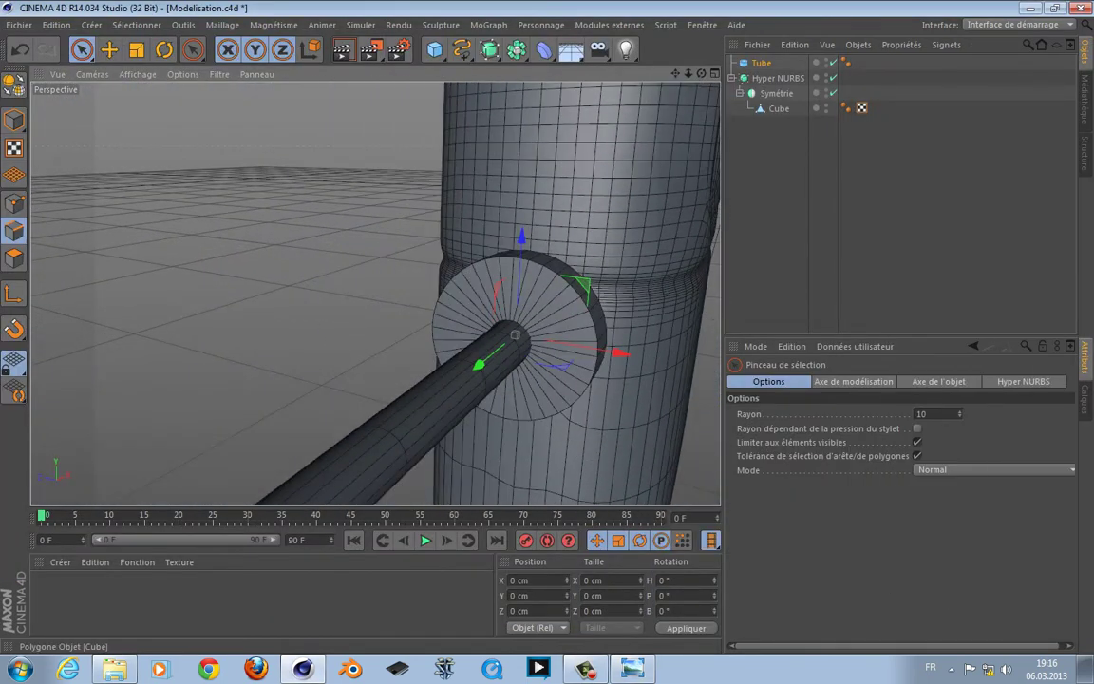
click(761, 62)
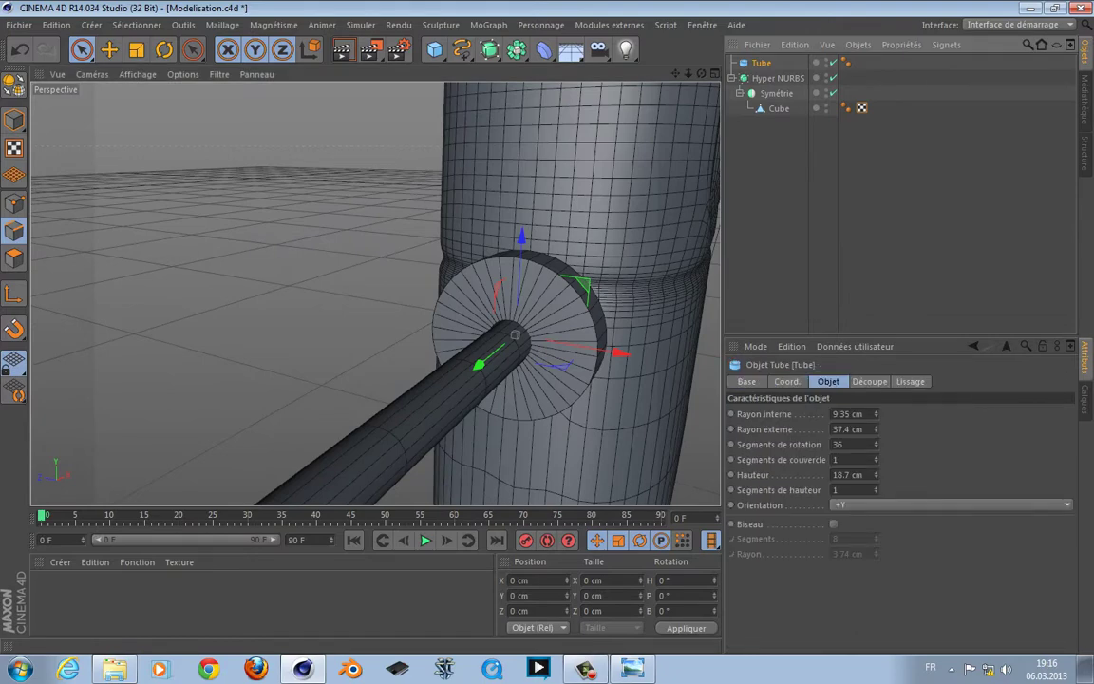
drag(875, 429, 875, 423)
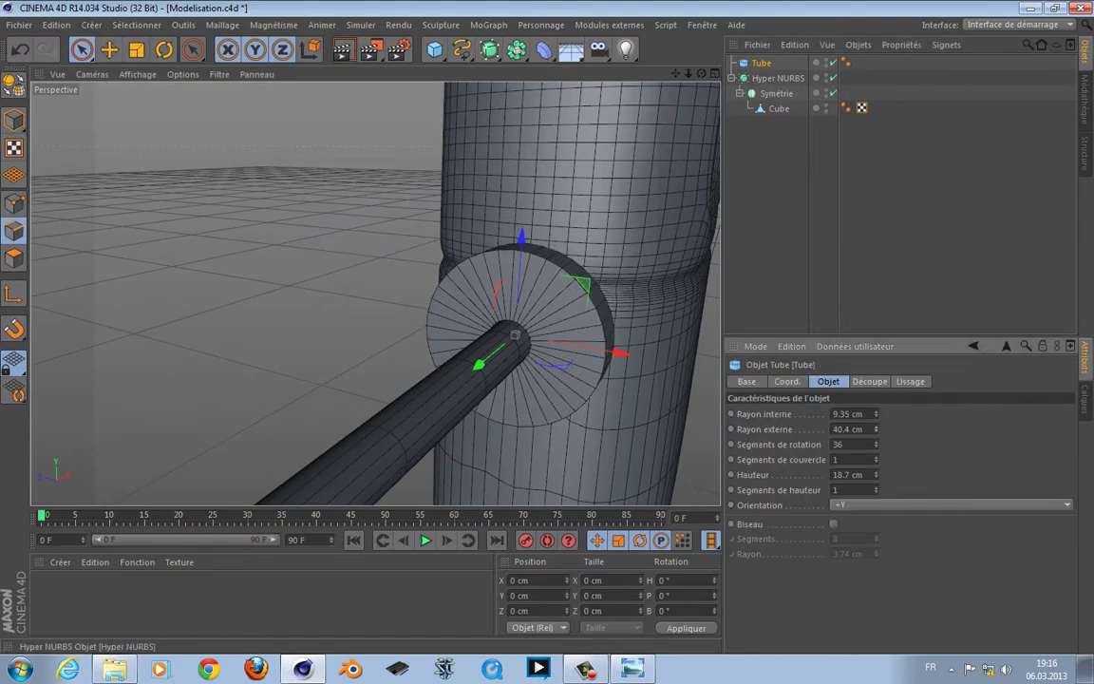
Place the tube inside the Symétrie object below Cube, and rename the tube Epaule and the cube mesh Corps.
double_click(778, 108)
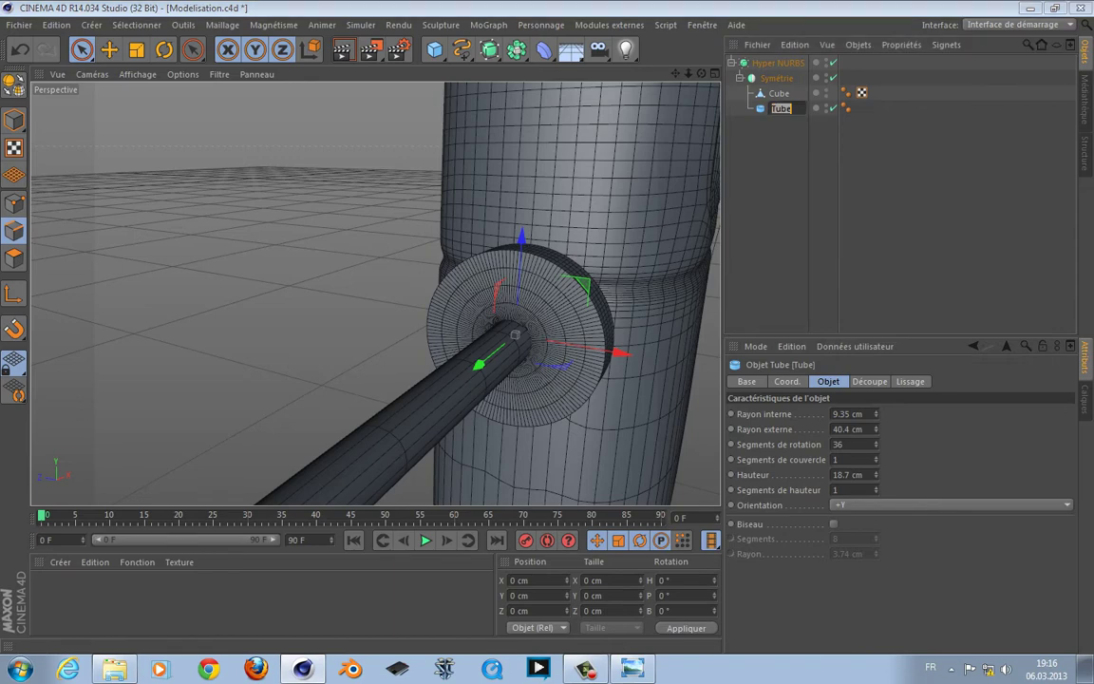
key(Return)
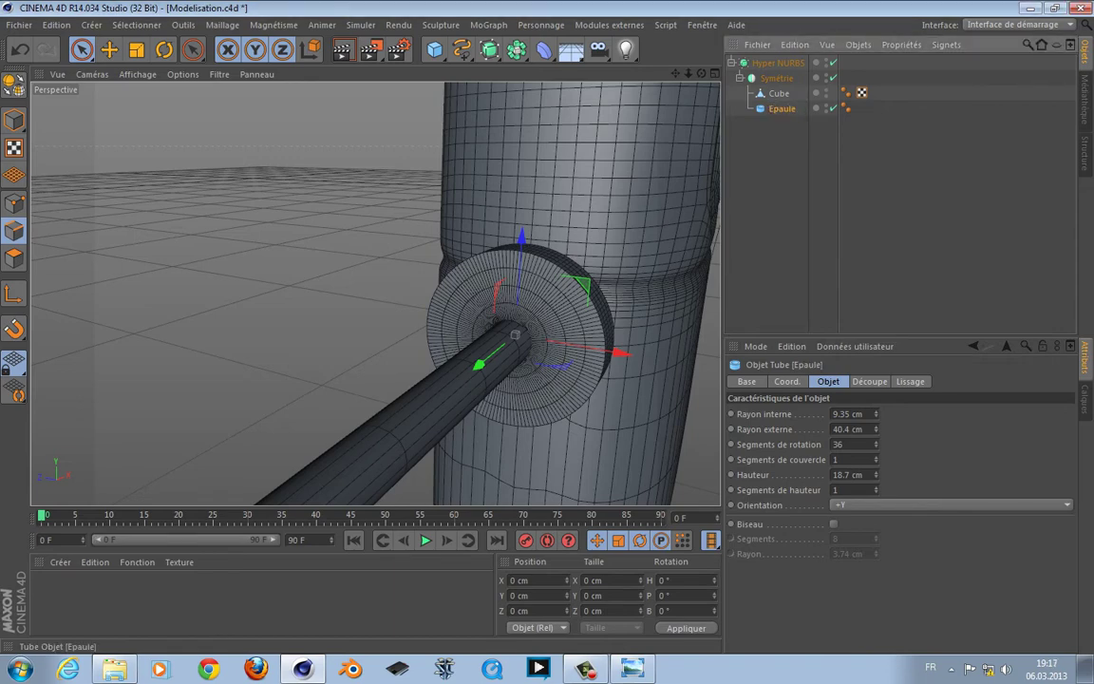
double_click(780, 93)
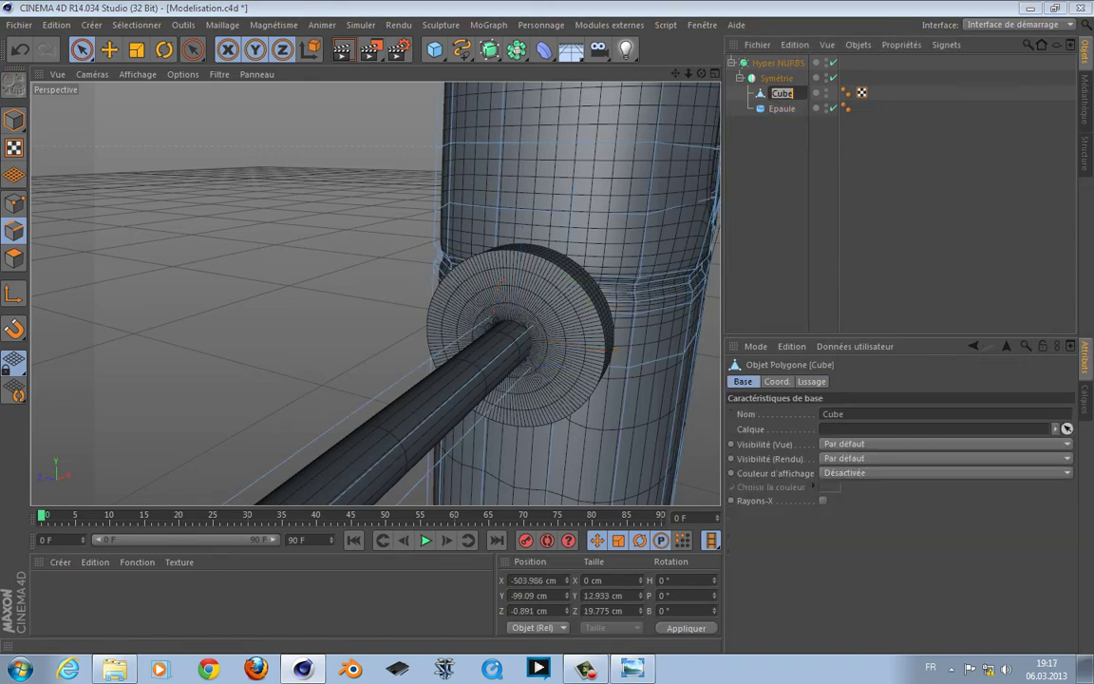
text(Corps)
key(Return)
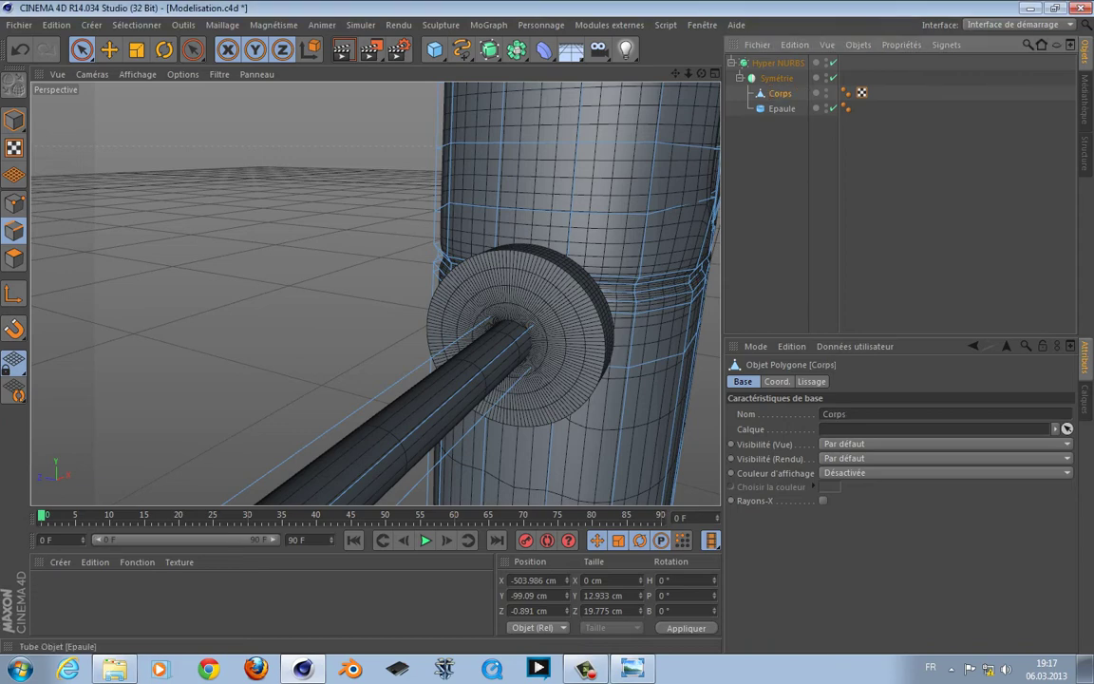
Group Corps and Epaule under a null object and rename that group Finn.
click(781, 108)
ctrl+click(780, 93)
key(alt+g)
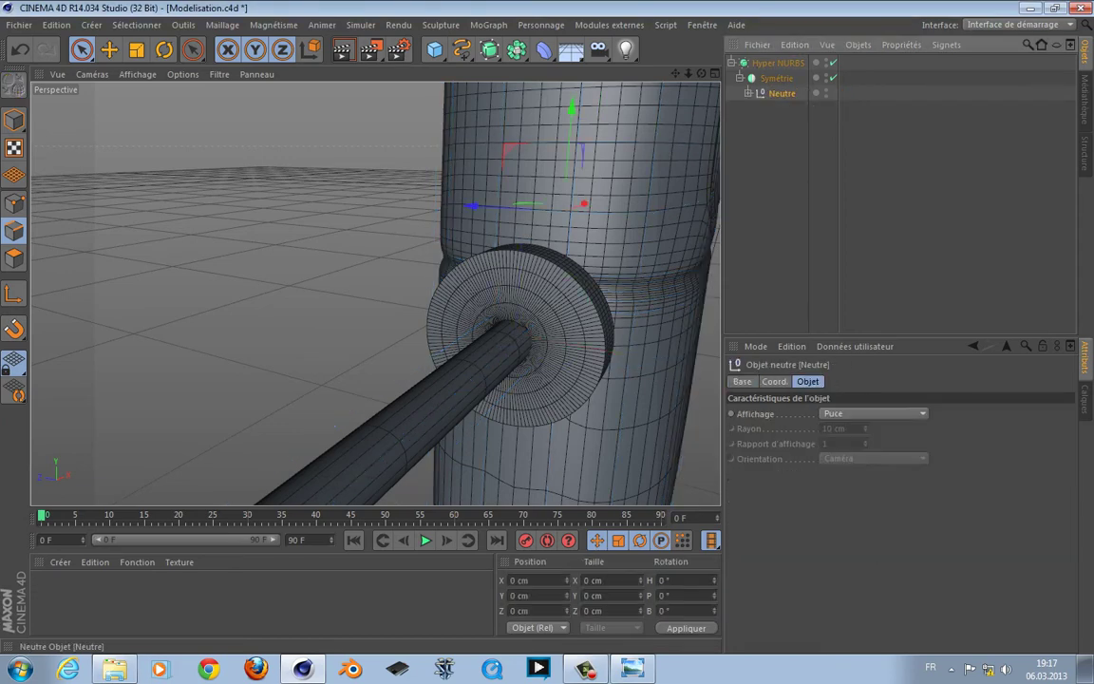
double_click(785, 93)
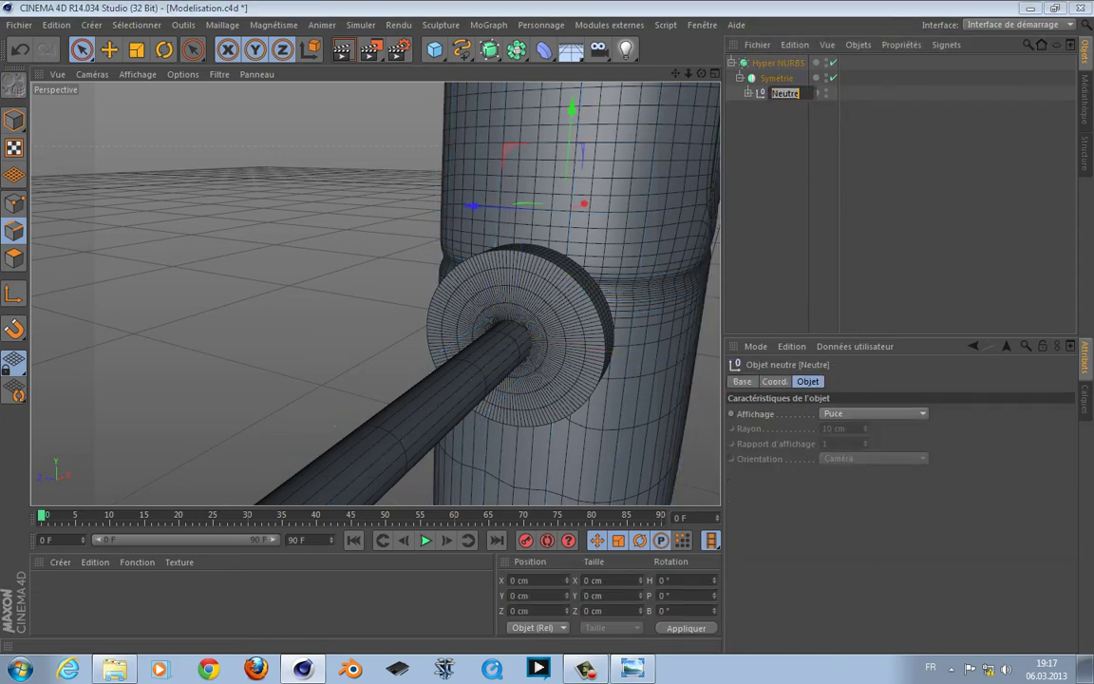
key(Return)
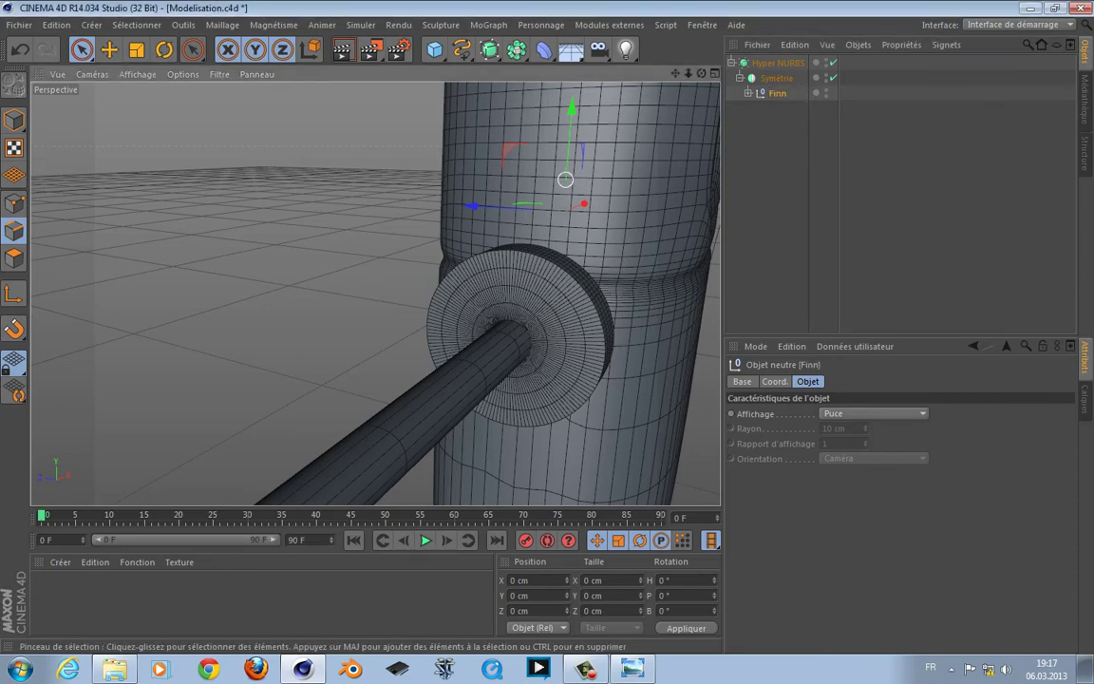
Turn off the Hyper NURBS smoothing and reduce the Epaule tube's rotation segments to 16.
alt+drag(564, 178, 375, 294)
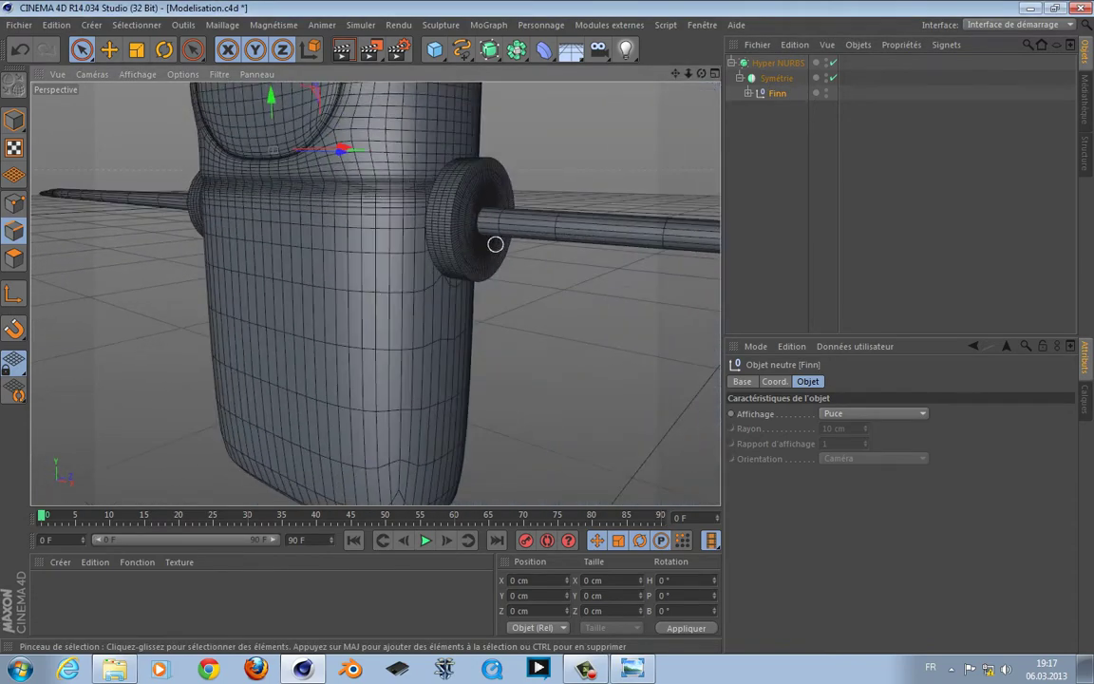
alt+drag(495, 244, 494, 219)
click(439, 302)
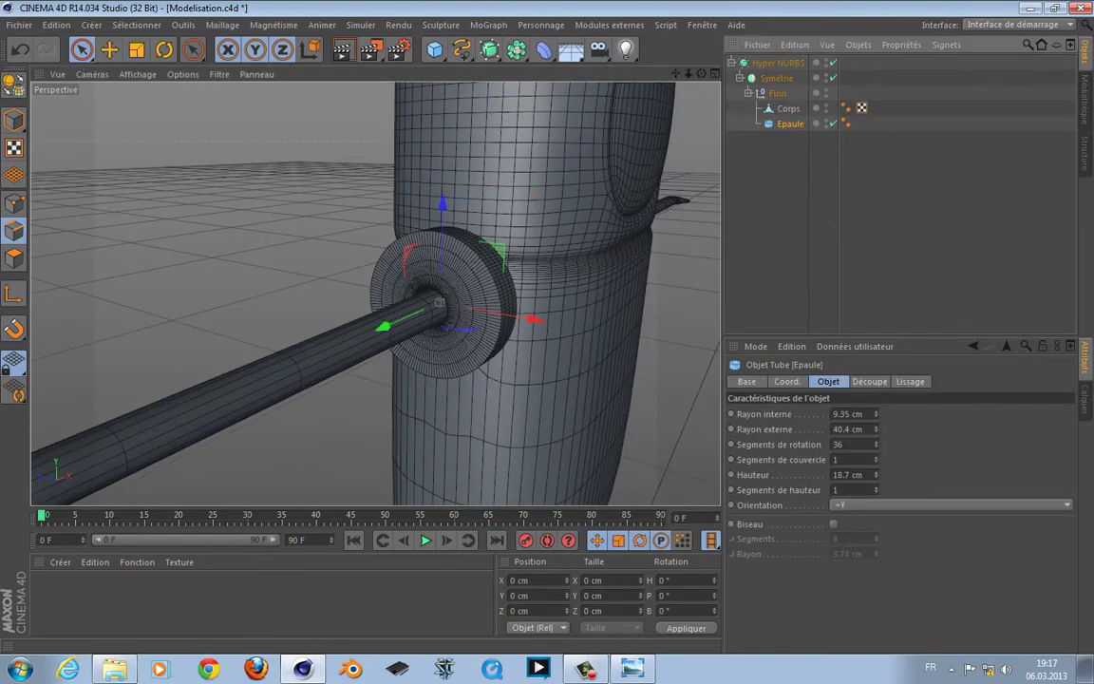
drag(876, 444, 875, 469)
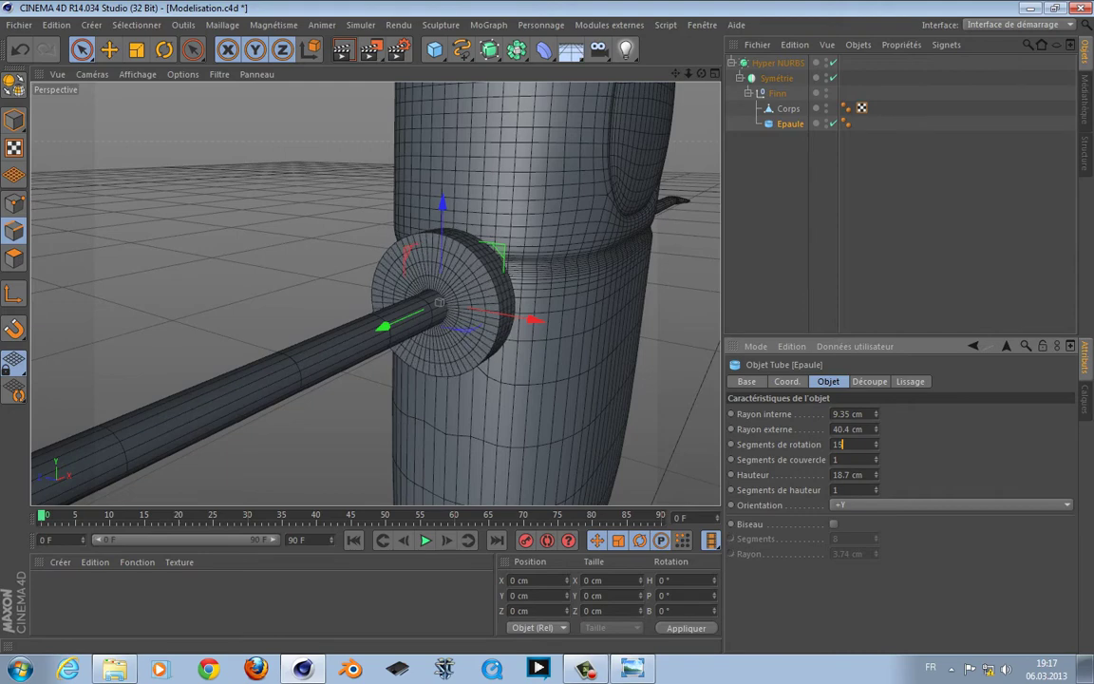
click(833, 62)
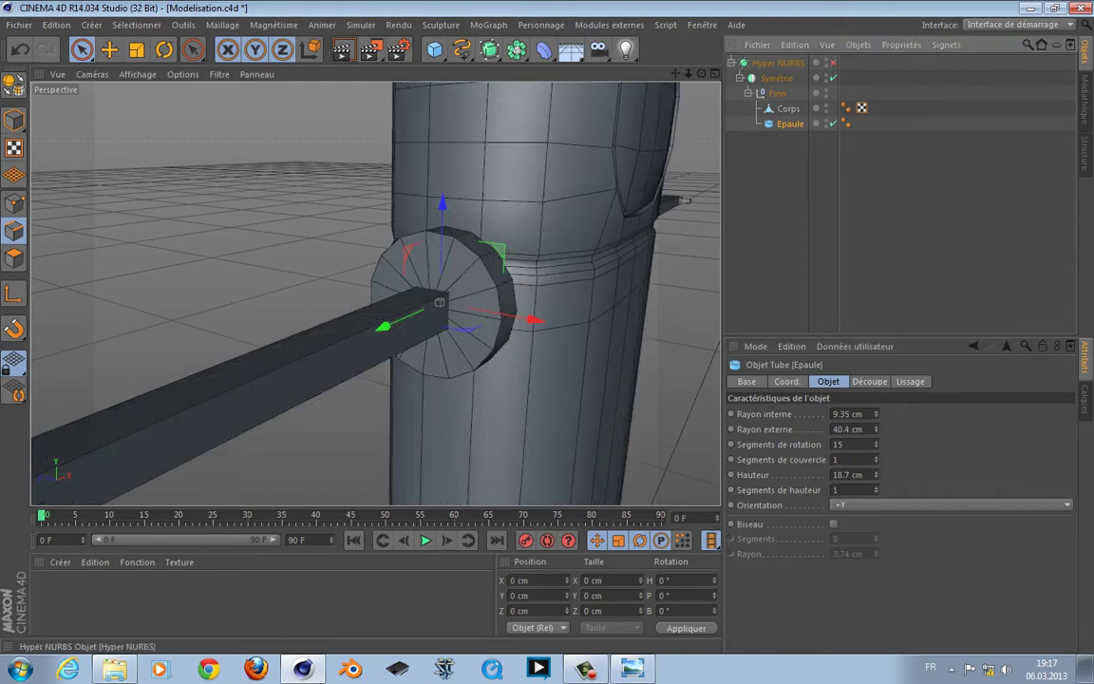
alt+drag(592, 209, 594, 209)
double_click(839, 444)
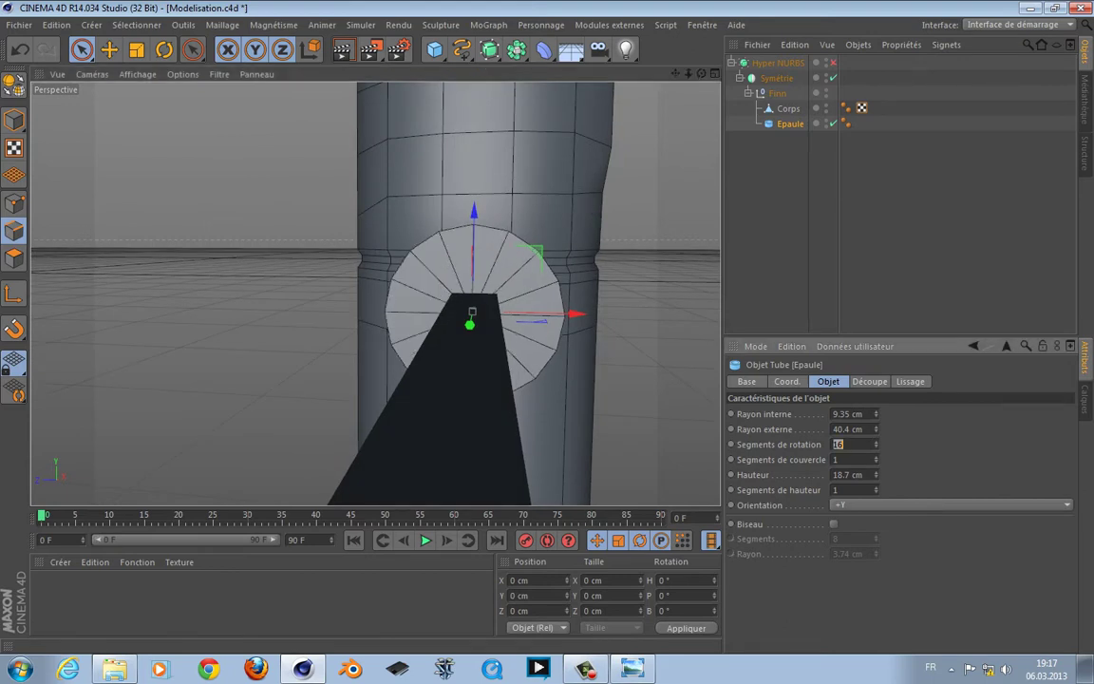
text(16)
key(Return)
Set the Epaule tube's inner radius to 10 cm and outer radius to 50 cm, judging the size in the right view.
alt+drag(377, 296, 376, 293)
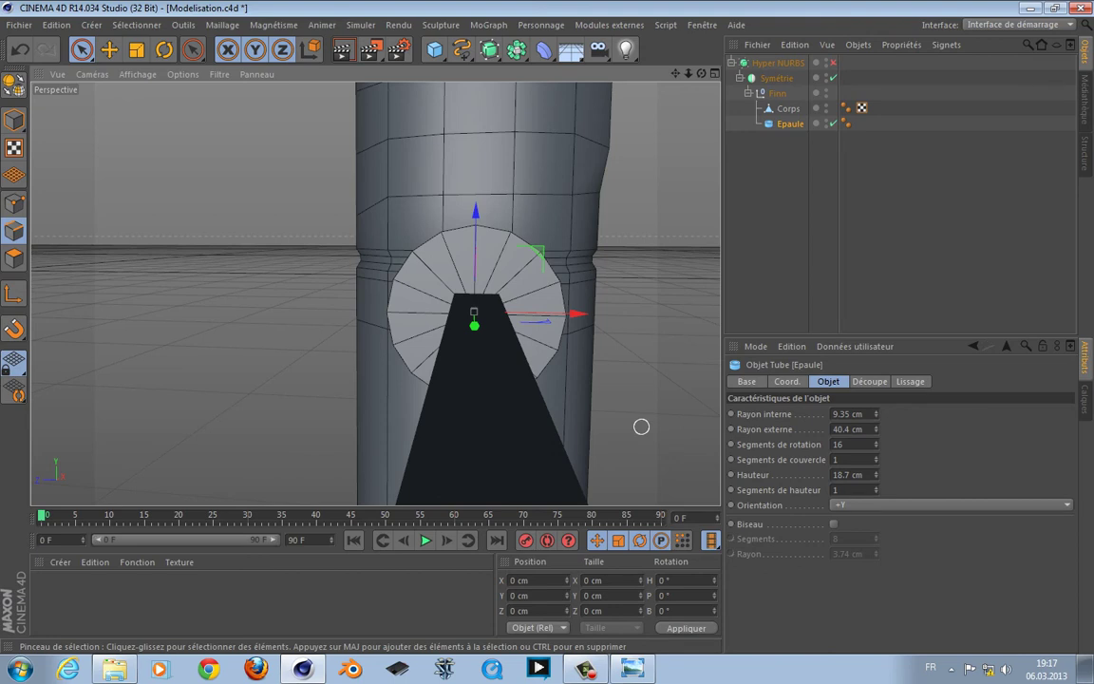
alt+drag(624, 401, 375, 293)
key(F3)
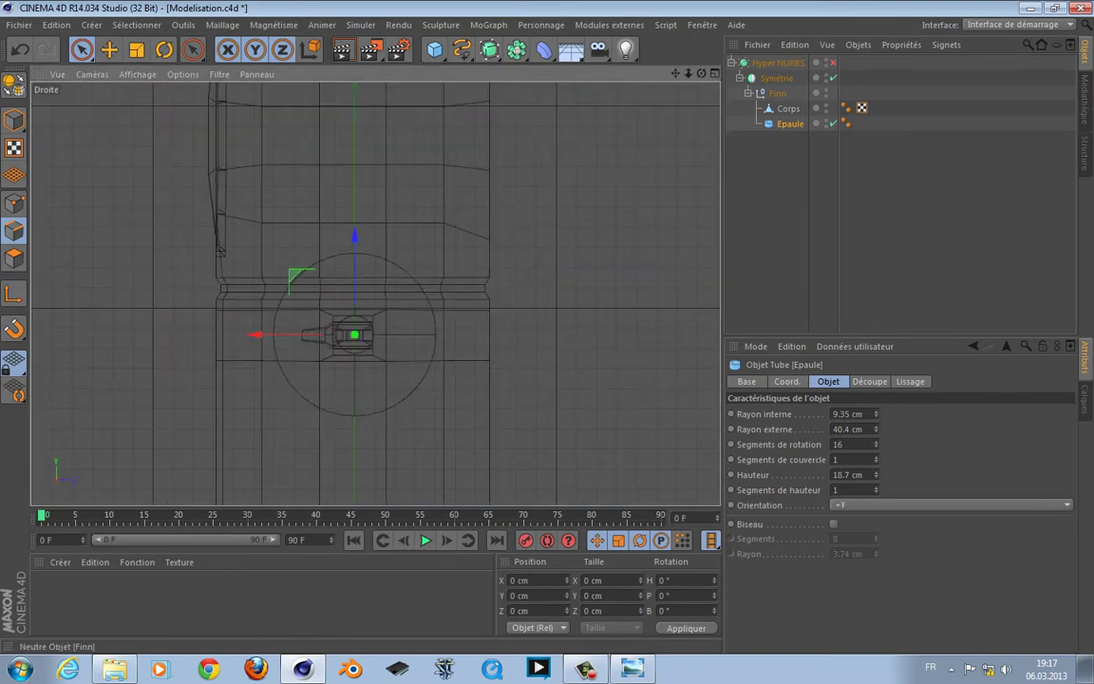
double_click(838, 444)
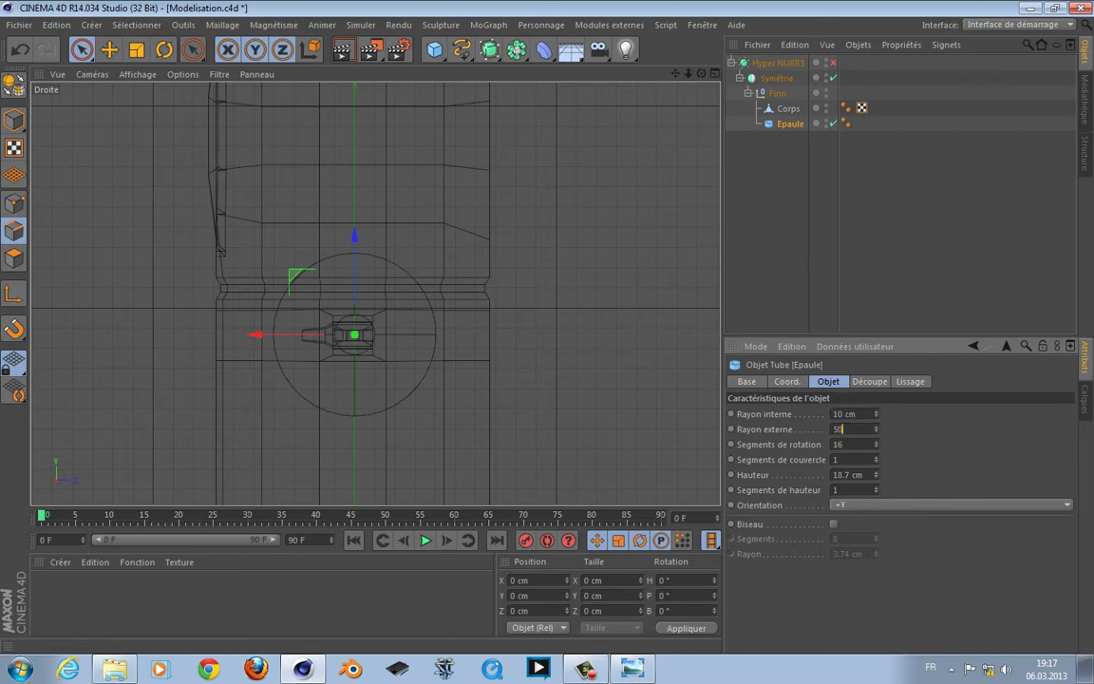
key(F1)
alt+drag(520, 354, 349, 350)
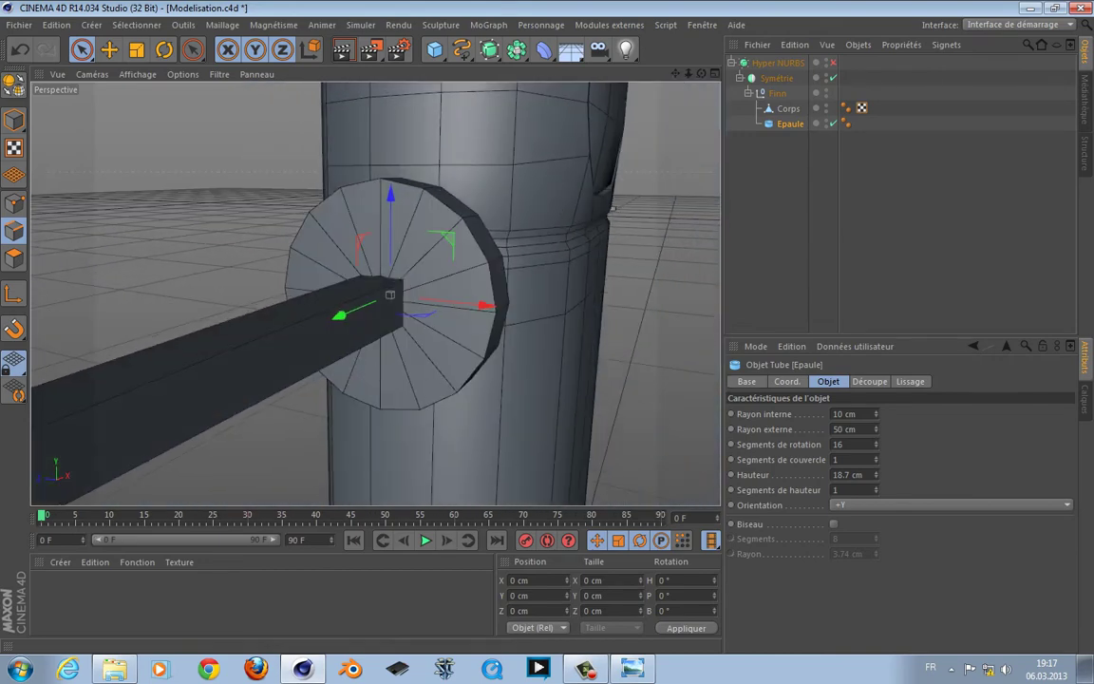
Switch the axes to world coordinates and convert the Epaule tube to an editable polygon object.
key(w)
key(q)
key(q)
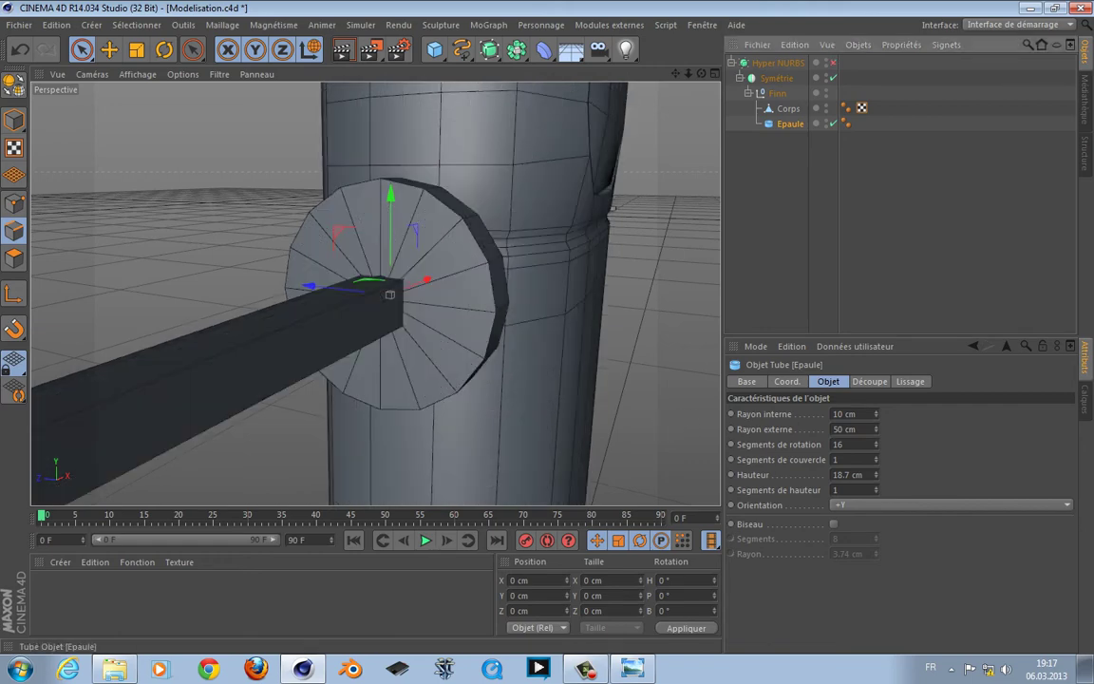
key(c)
alt+drag(599, 247, 646, 235)
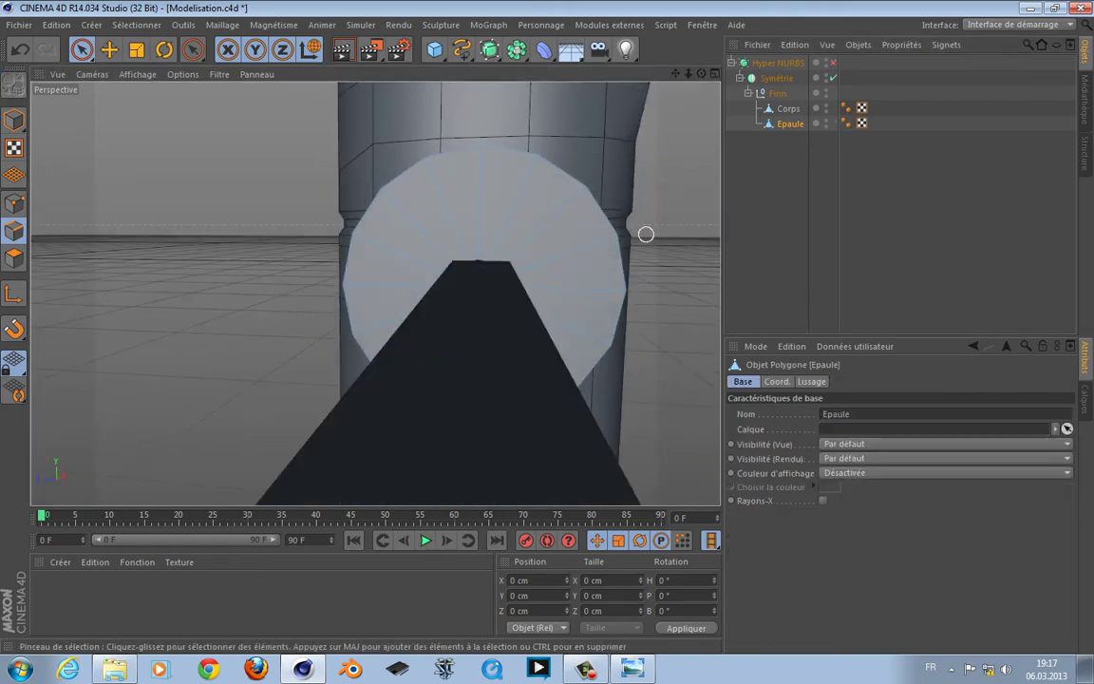
In the right view, rectangle-select all Epaule points behind the ring's vertical centre line and delete them, leaving the front half.
key(F3)
alt+middle_drag(490, 264, 492, 245)
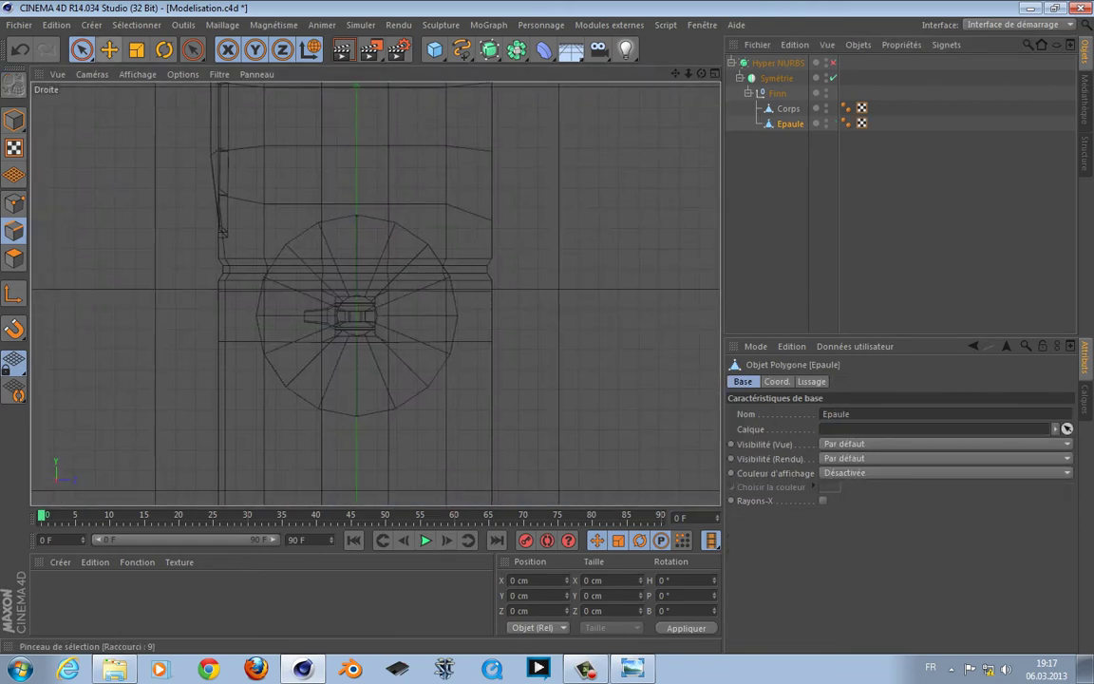
drag(84, 50, 135, 99)
scroll(273, 193, down, 9)
mouse_move(325, 198)
alt+middle_down()
mouse_move(329, 259)
mouse_move(332, 175)
alt+middle_up()
scroll(325, 198, up, 6)
scroll(376, 294, up, 3)
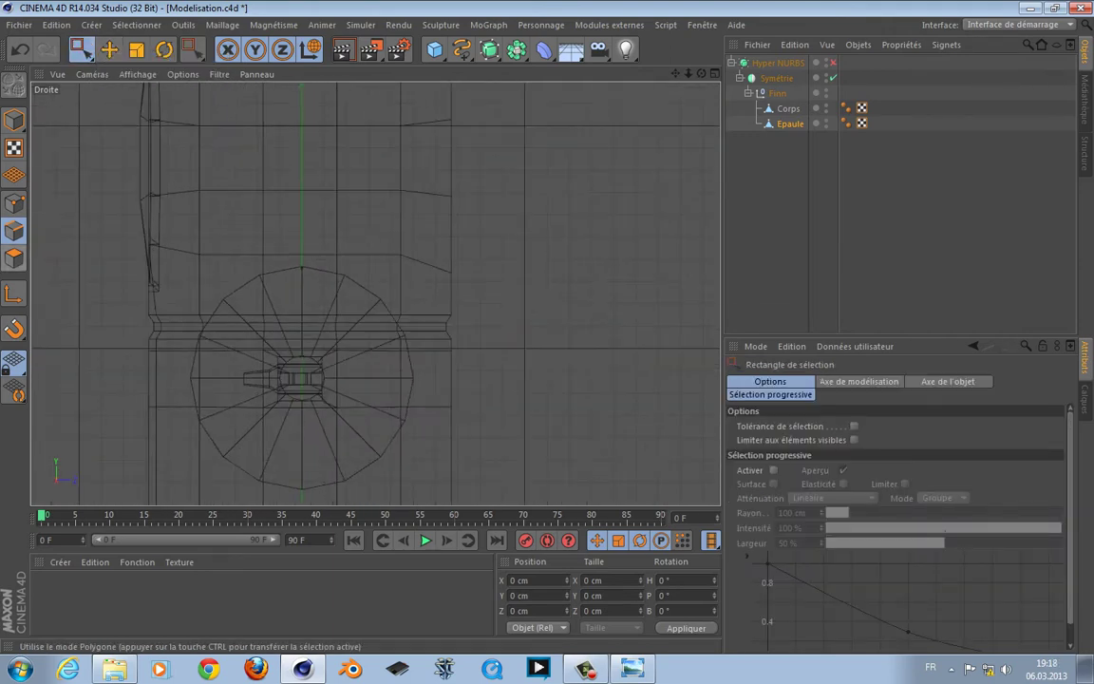
click(13, 203)
drag(349, 220, 514, 377)
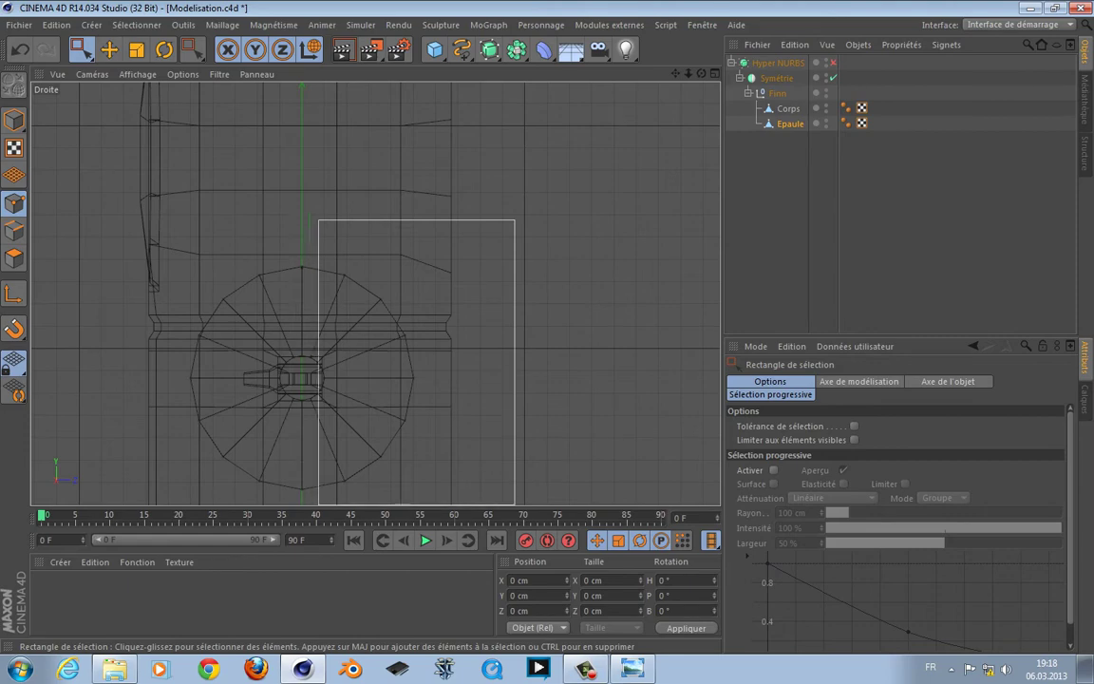
drag(514, 504, 515, 504)
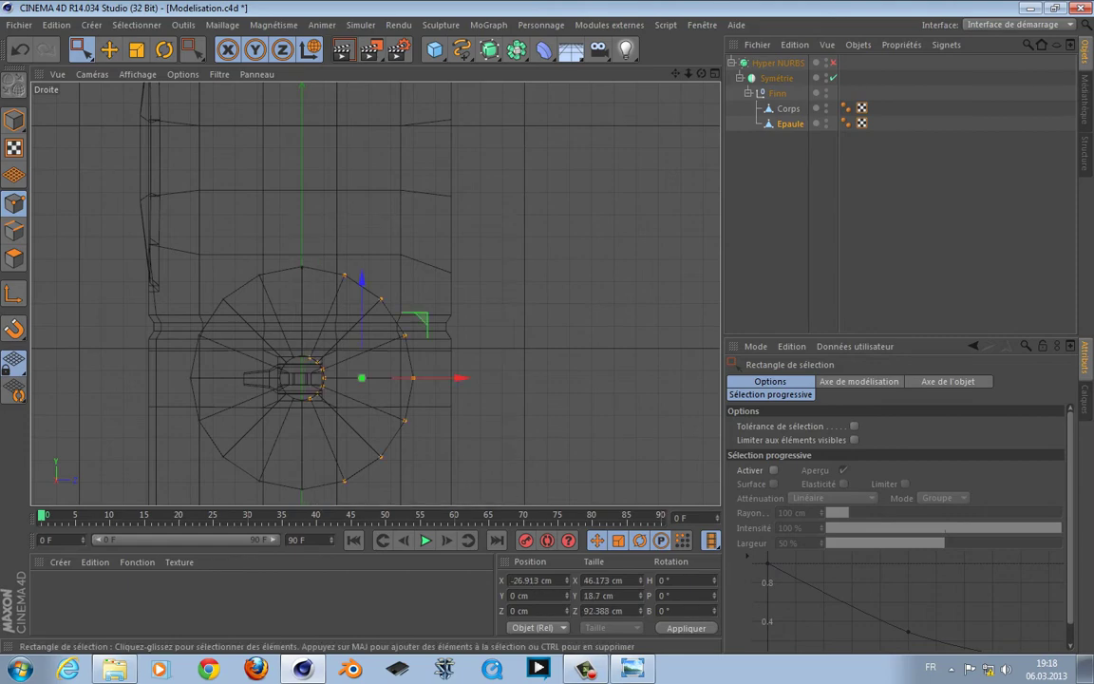
key(Delete)
key(F1)
alt+drag(376, 294, 513, 293)
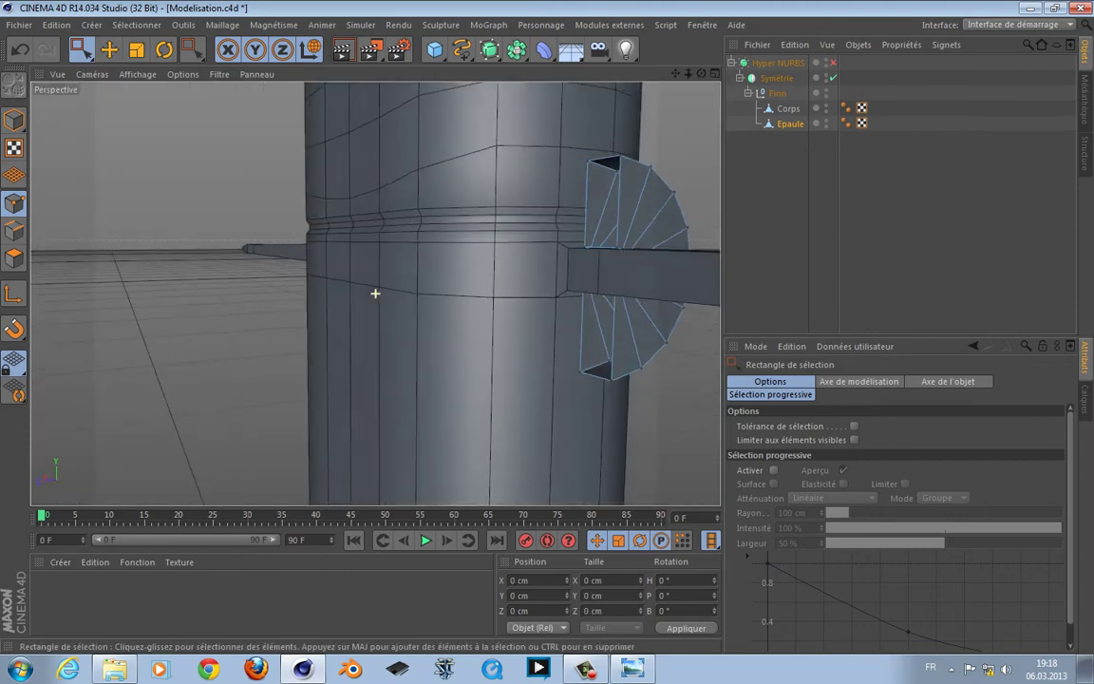
Try to cap the open cut end of the Epaule half ring with the Close Polygon Hole tool.
key(q)
alt+drag(377, 293, 338, 264)
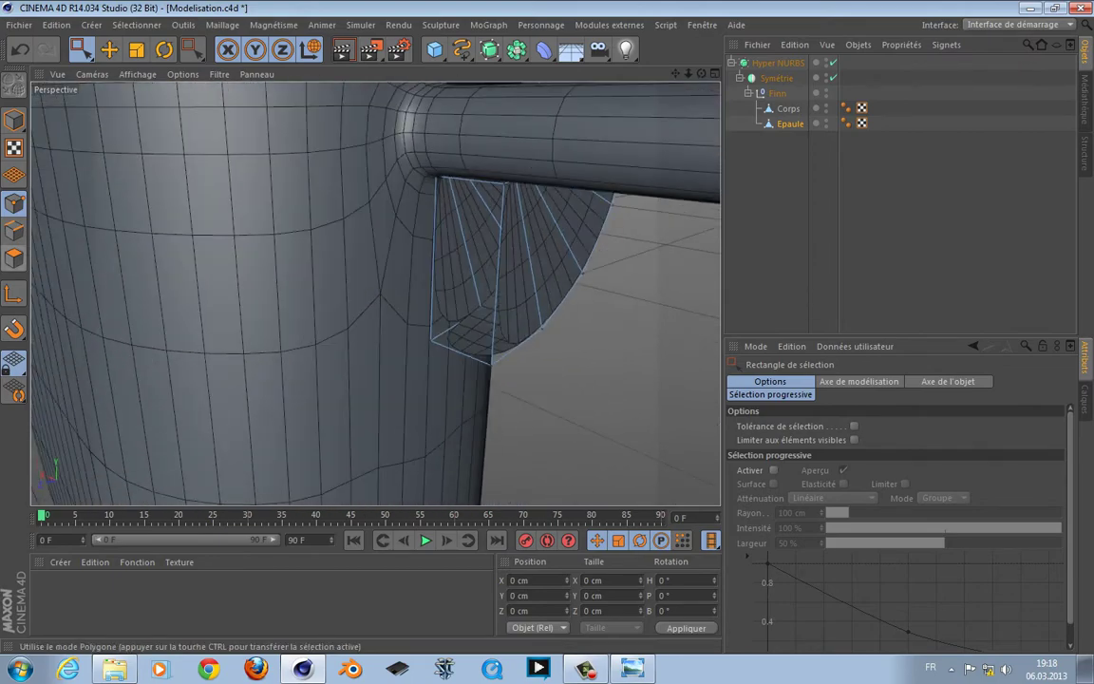
click(13, 257)
alt+drag(456, 275, 537, 289)
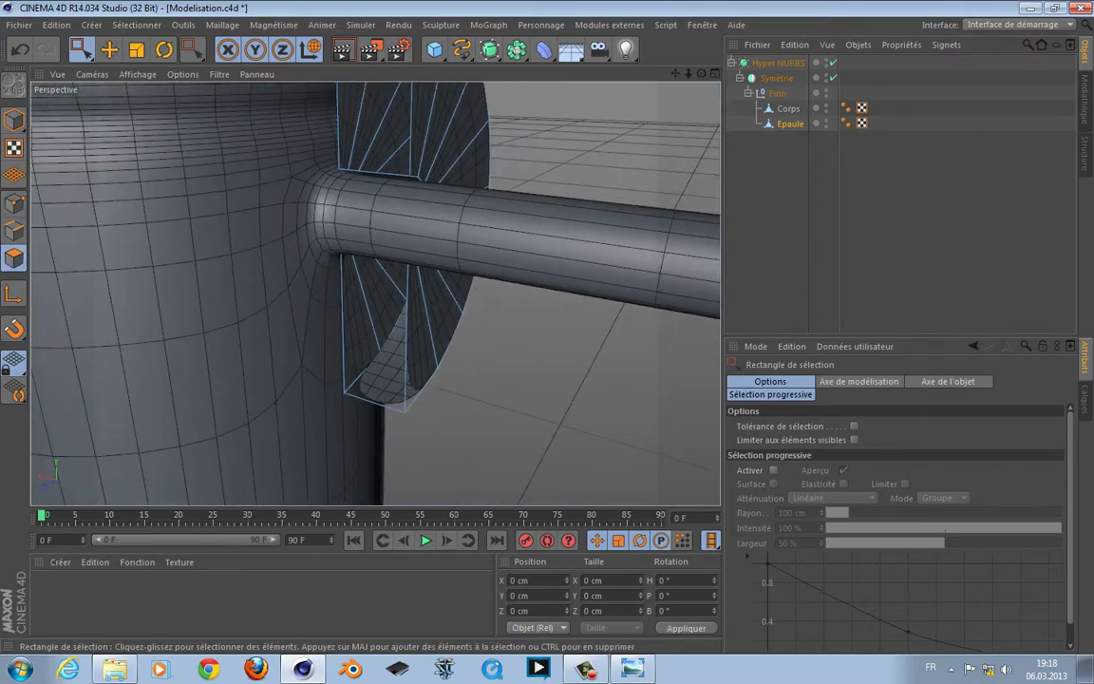
right_click(538, 290)
click(600, 145)
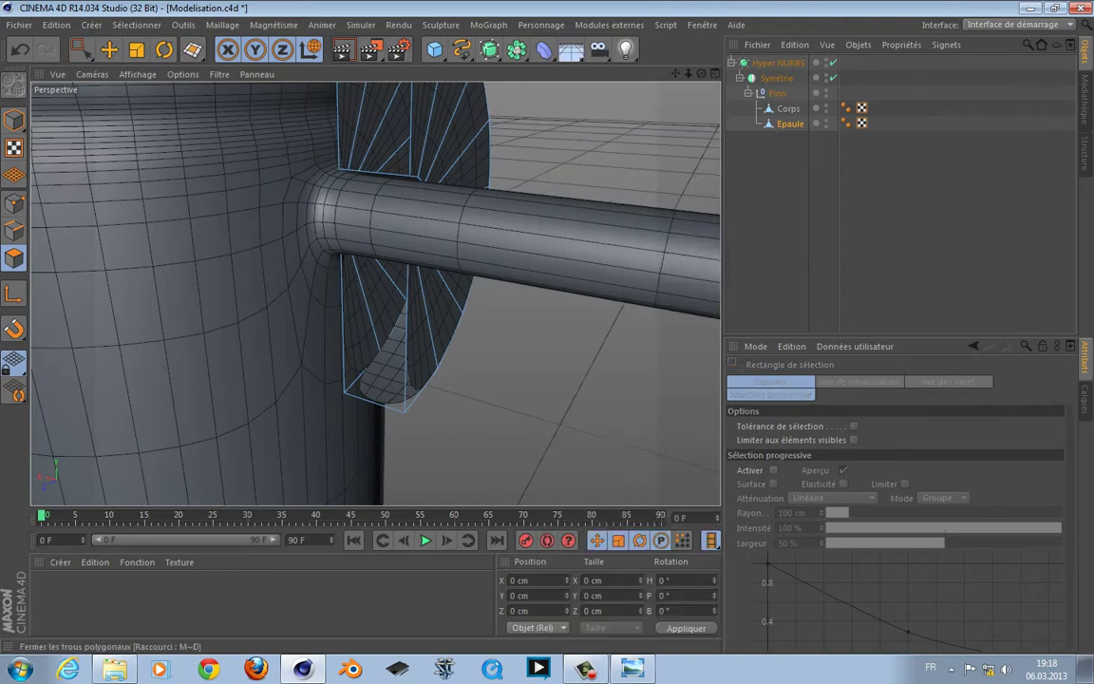
key(q)
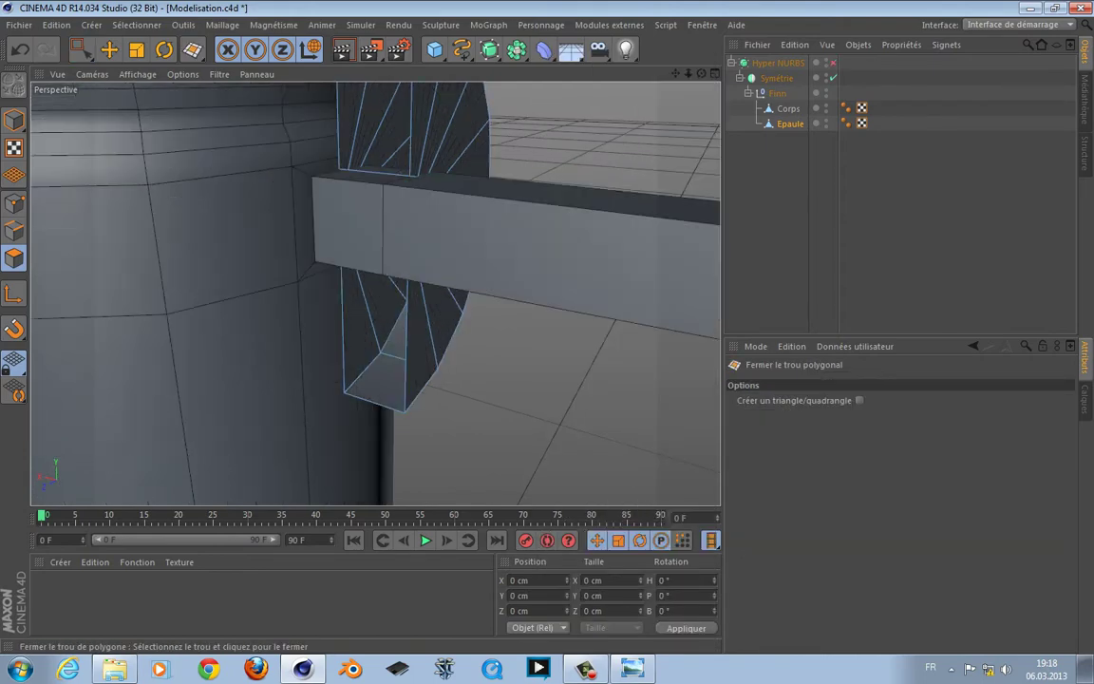
mouse_move(394, 341)
alt+mouse_down()
mouse_move(375, 309)
mouse_move(394, 341)
alt+mouse_up()
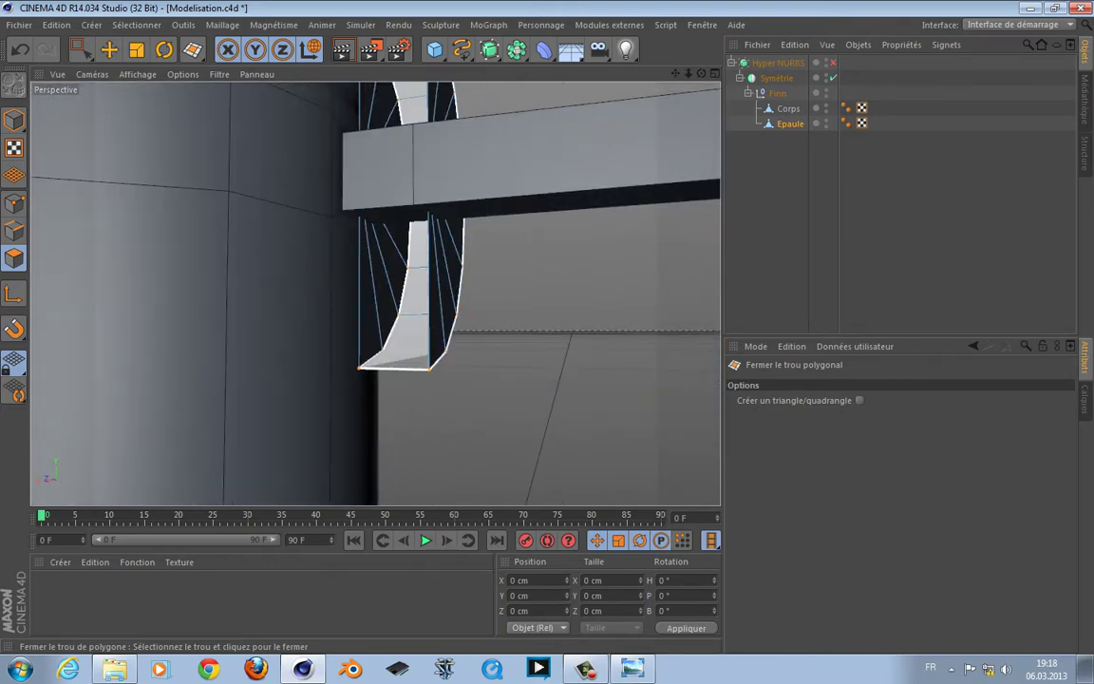
key(q)
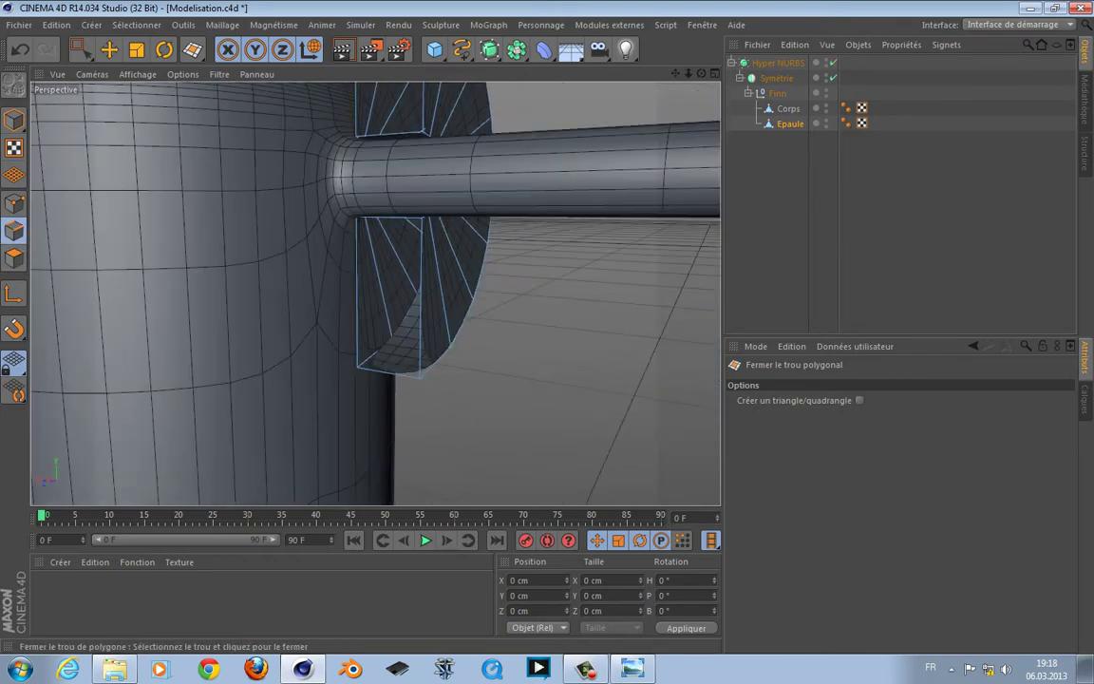
Hide Corps in the viewport, turn off the Hyper NURBS smoothing and select Epaule on its own.
click(827, 111)
double_click(826, 106)
alt+drag(375, 293, 376, 293)
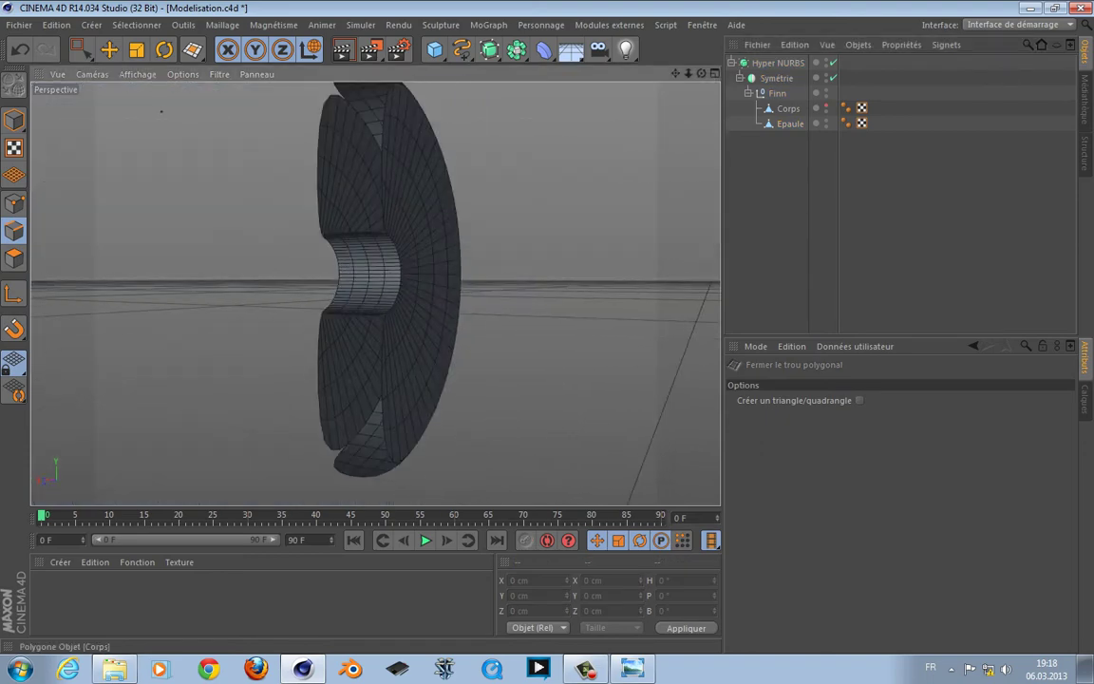
key(q)
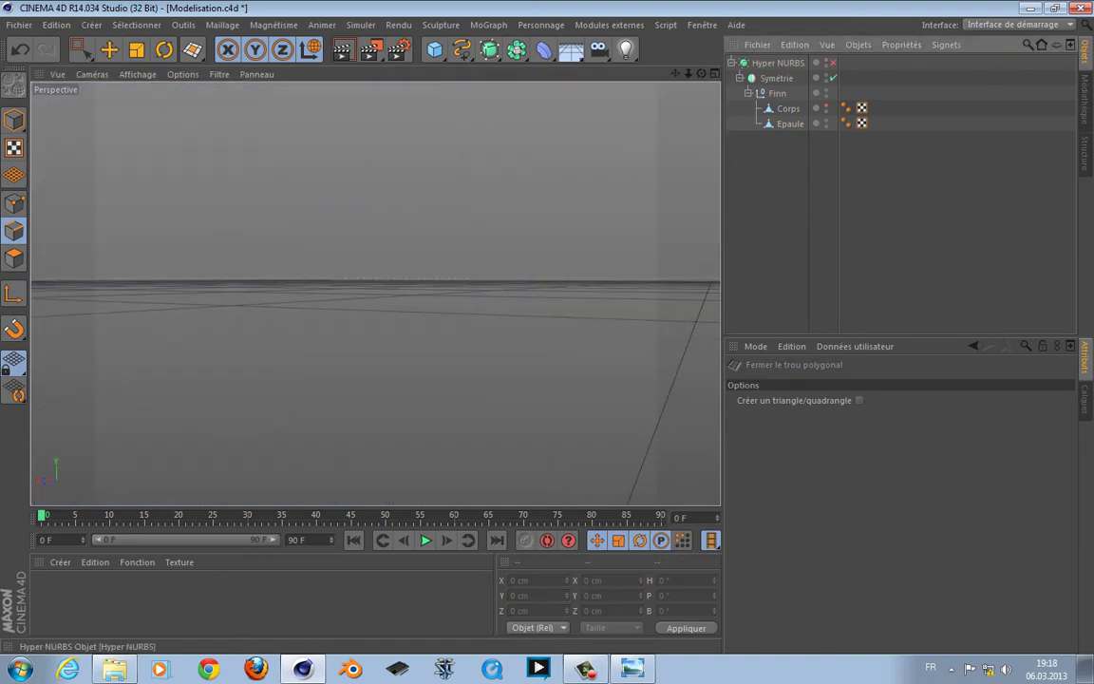
click(789, 123)
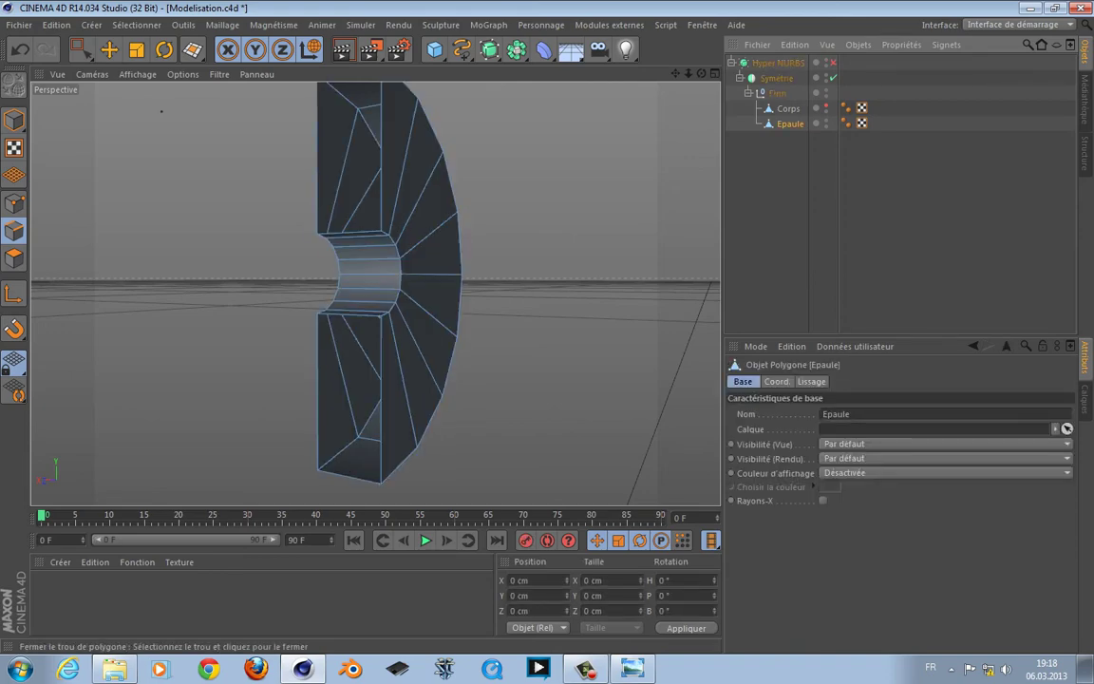
In point mode, cap the lower open cut end of Epaule with the Create Polygon tool through its four corner points.
alt+drag(330, 359, 404, 413)
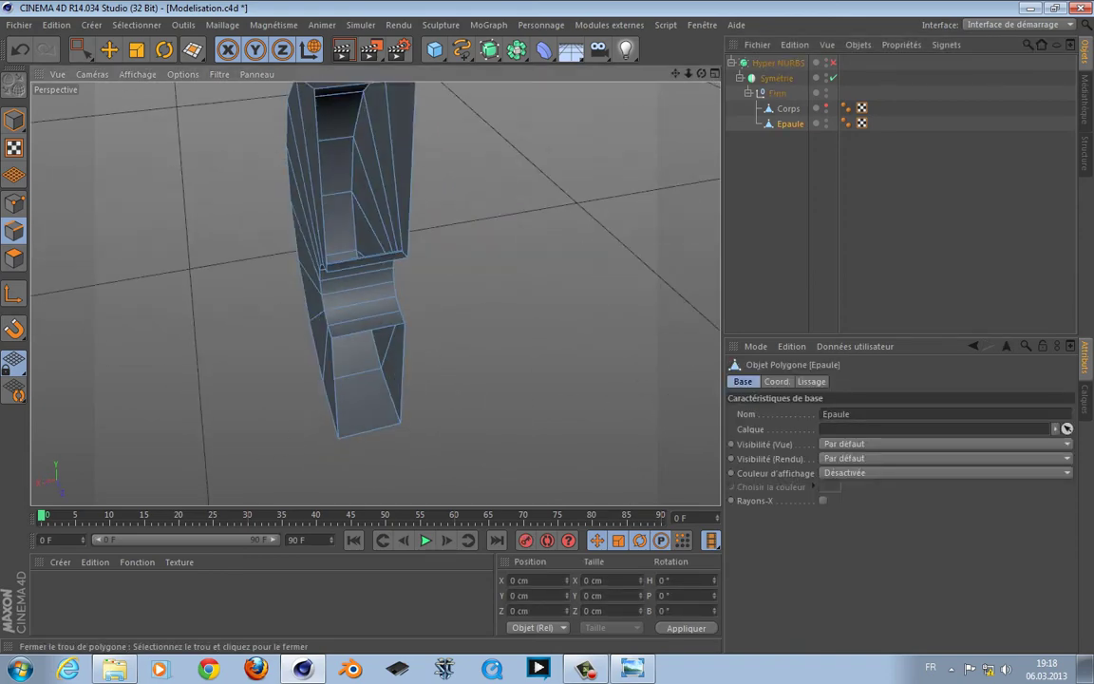
alt+drag(375, 293, 295, 224)
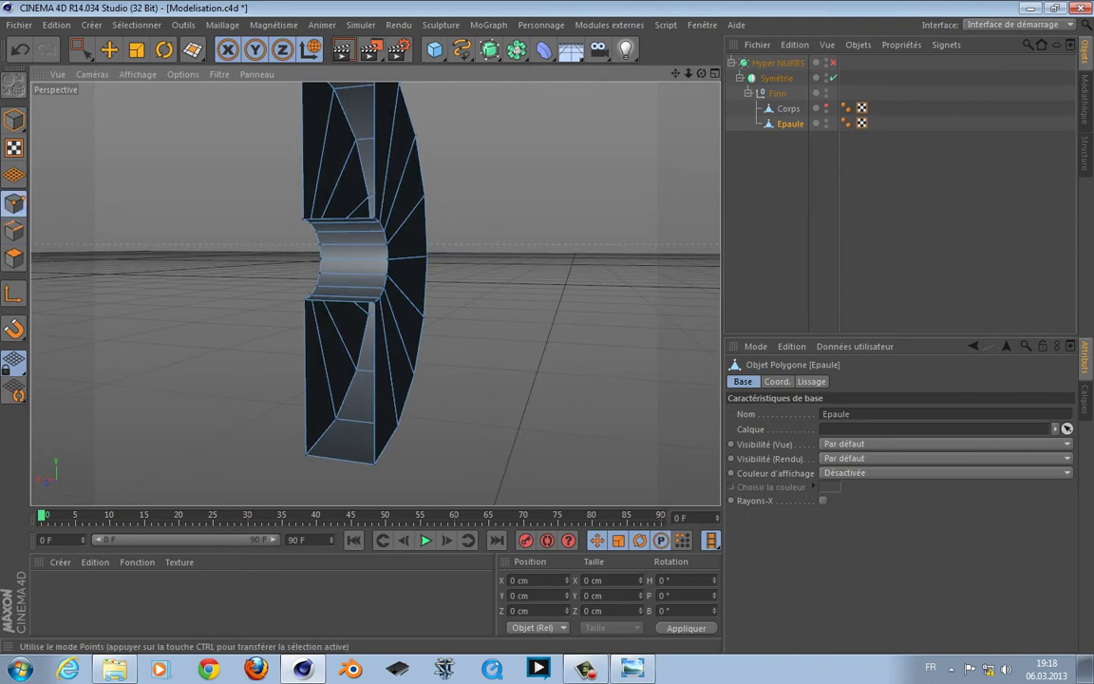
alt+right_drag(171, 404, 186, 237)
right_click(221, 249)
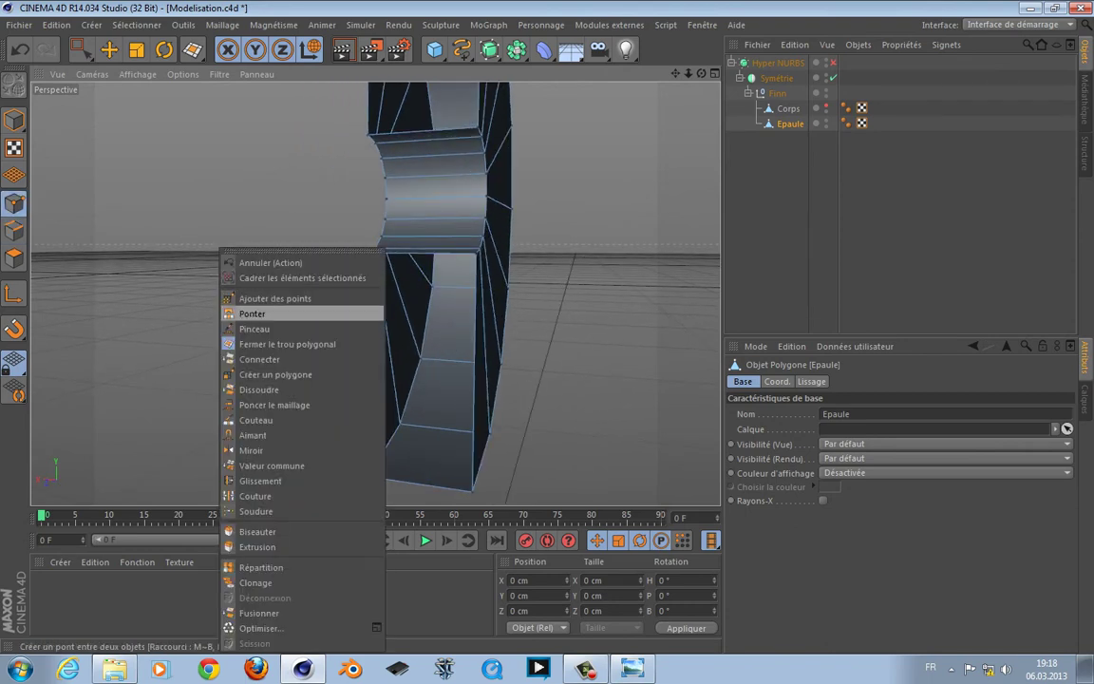
click(275, 375)
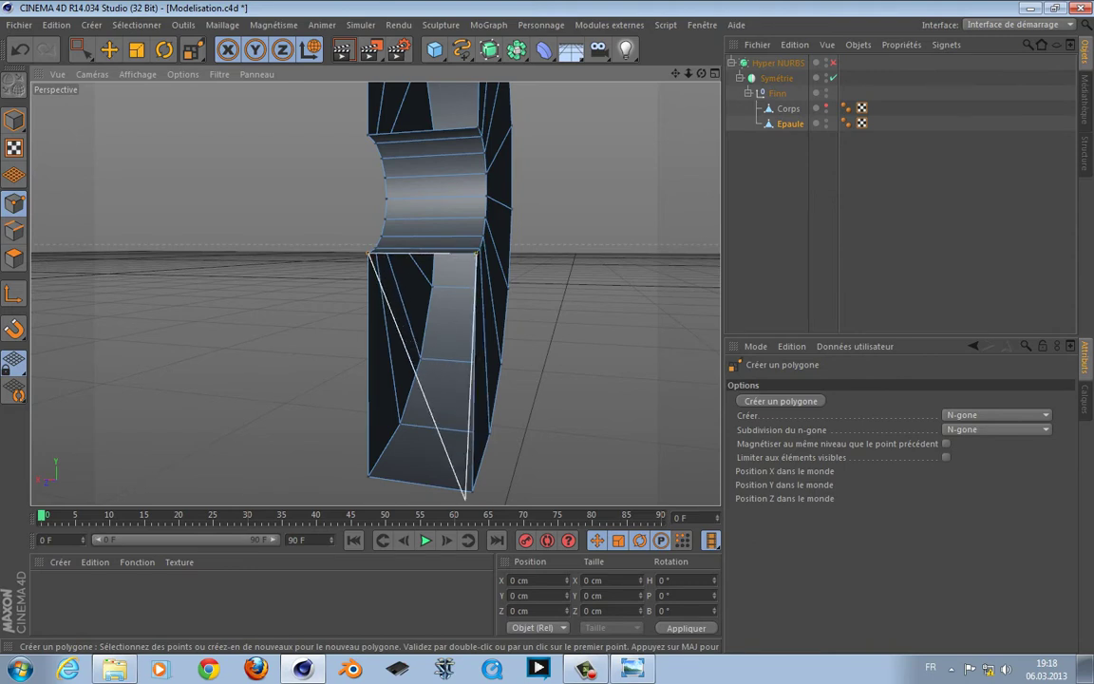
click(472, 491)
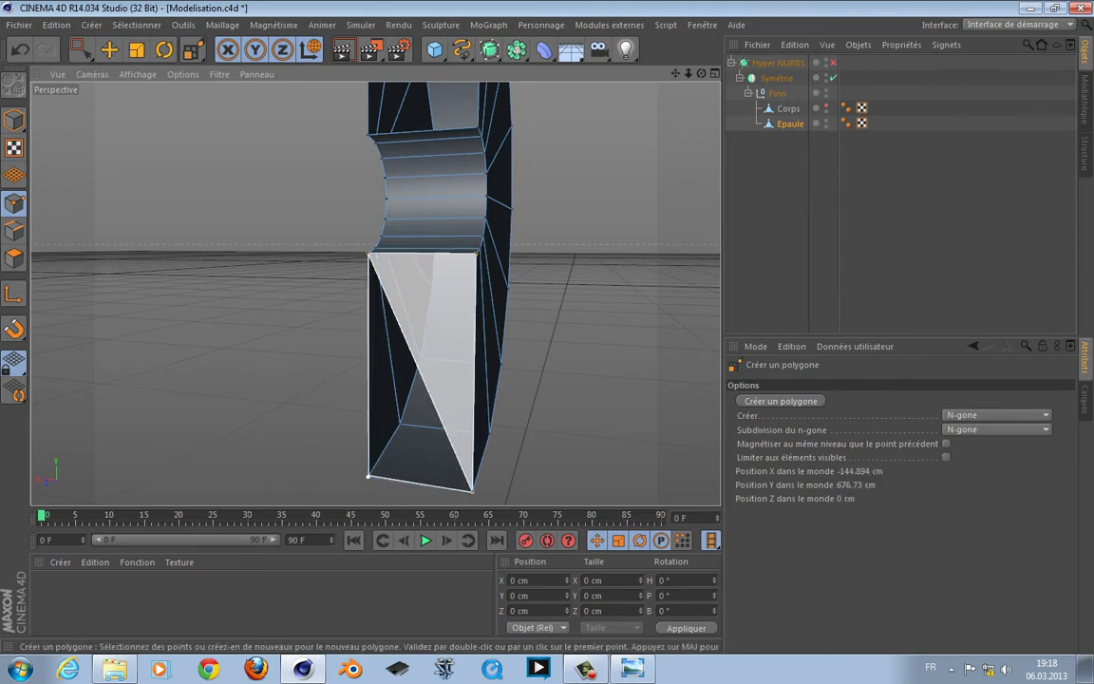
click(368, 476)
click(368, 253)
alt+drag(373, 293, 418, 296)
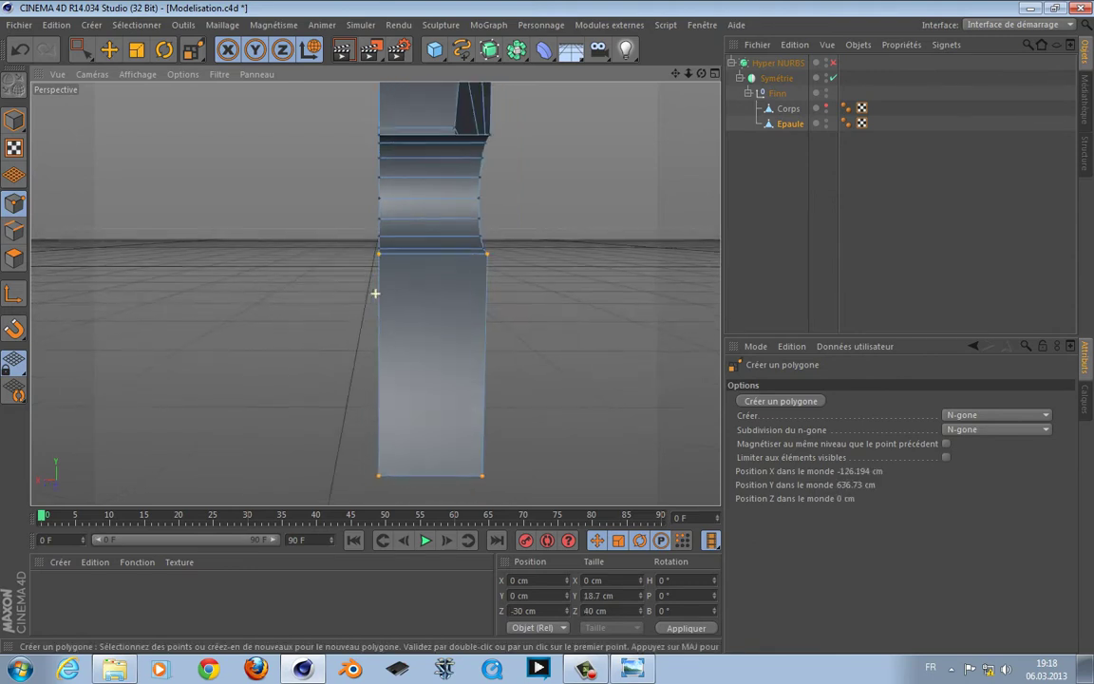
alt+middle_drag(374, 293, 318, 499)
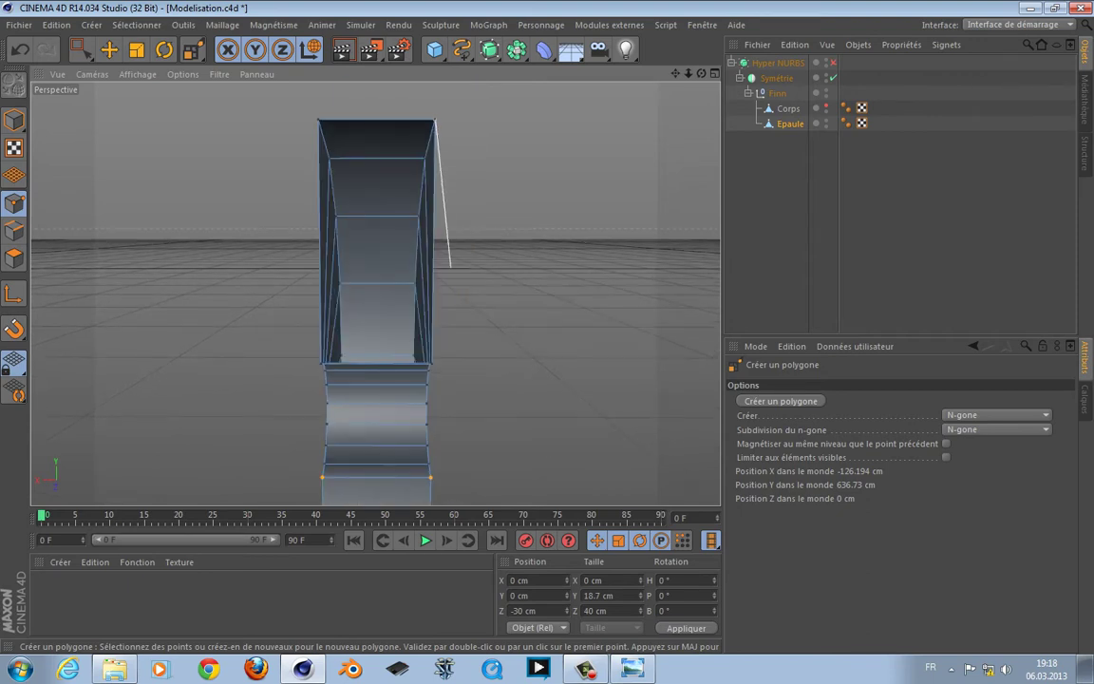
click(434, 121)
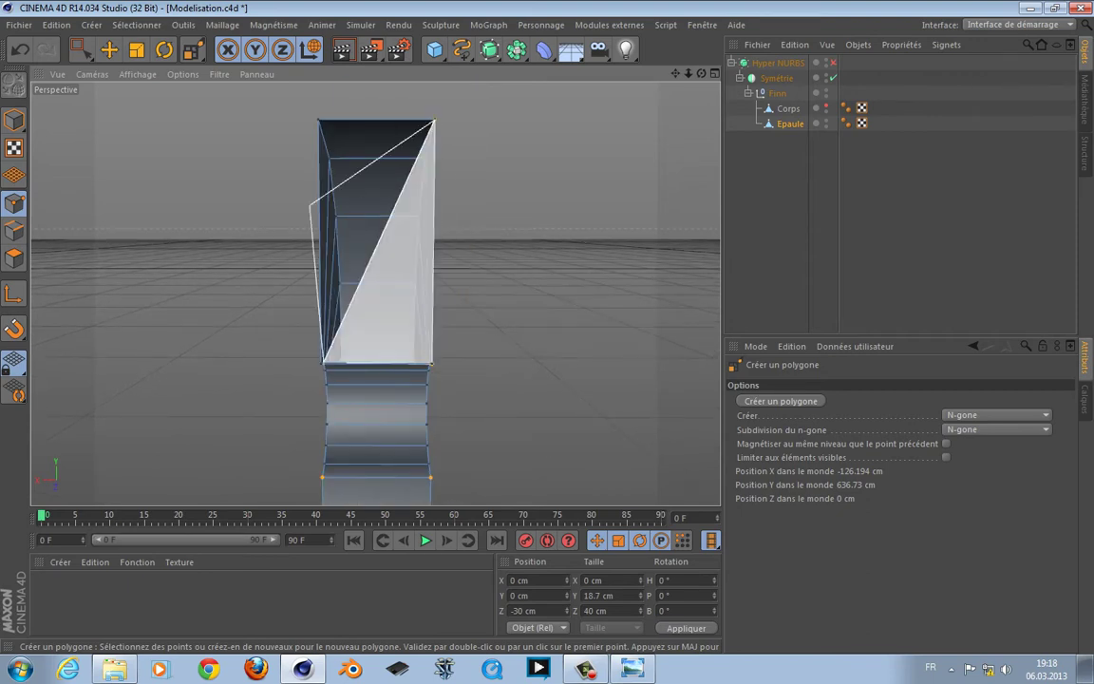
click(317, 119)
alt+drag(305, 139, 480, 237)
key(ctrl+z)
key(ctrl+z)
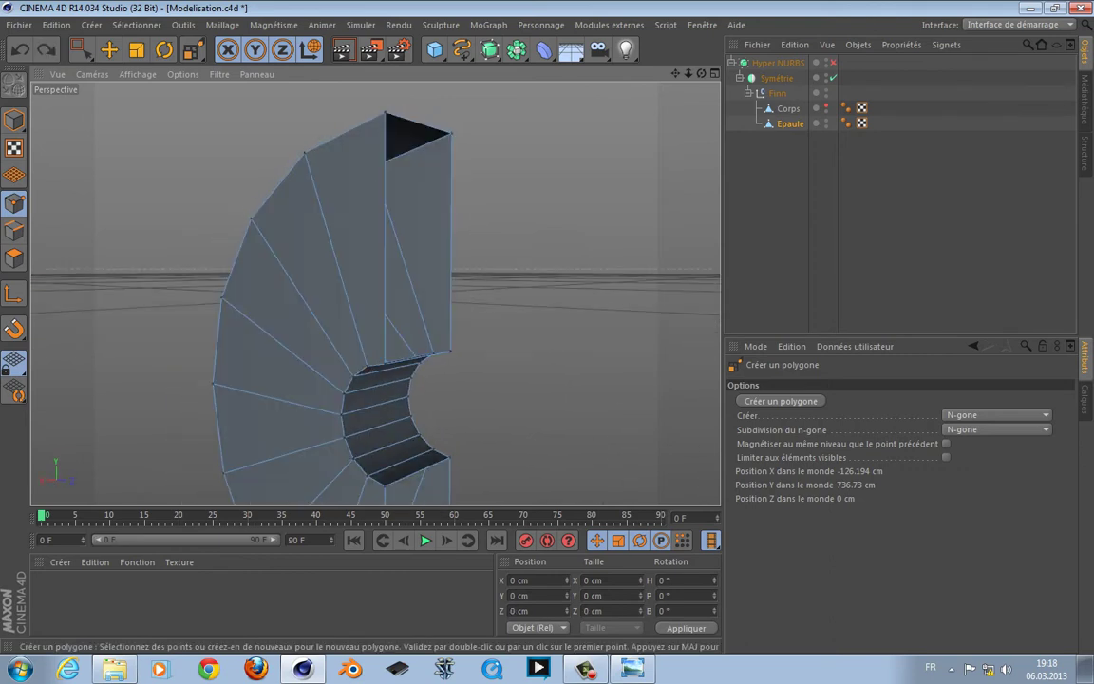
alt+middle_drag(397, 480, 339, 494)
click(46, 49)
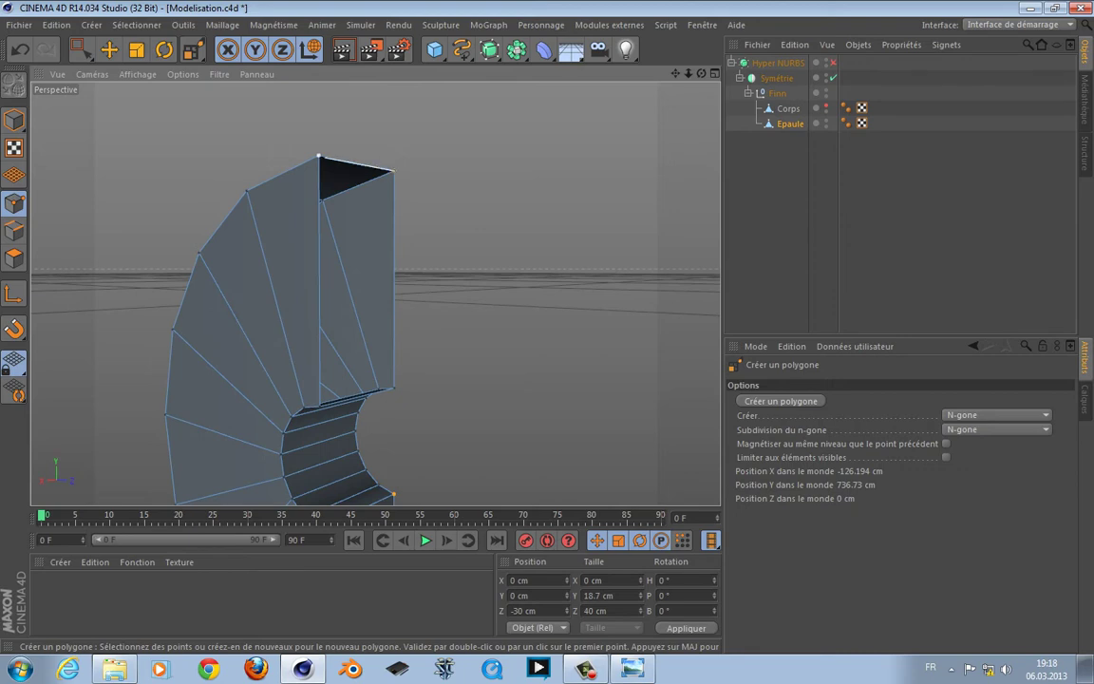
Cap the upper open cut end of Epaule with a polygon created through its four corner points.
click(321, 407)
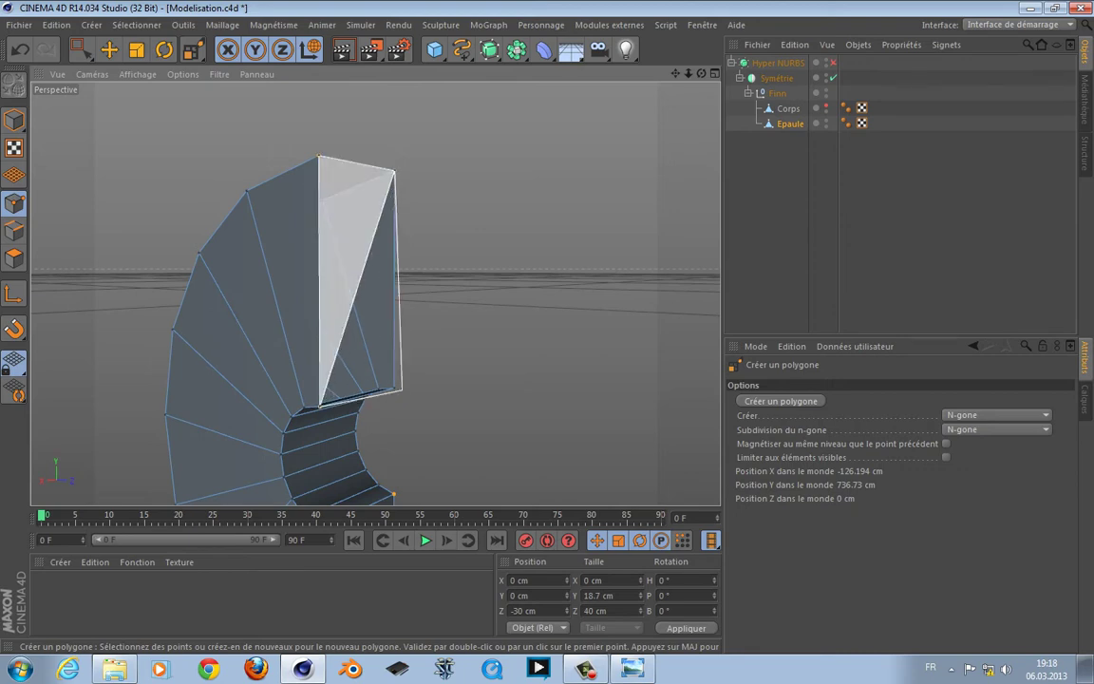
click(394, 388)
click(394, 171)
alt+drag(376, 294, 228, 285)
alt+middle_drag(376, 293, 399, 357)
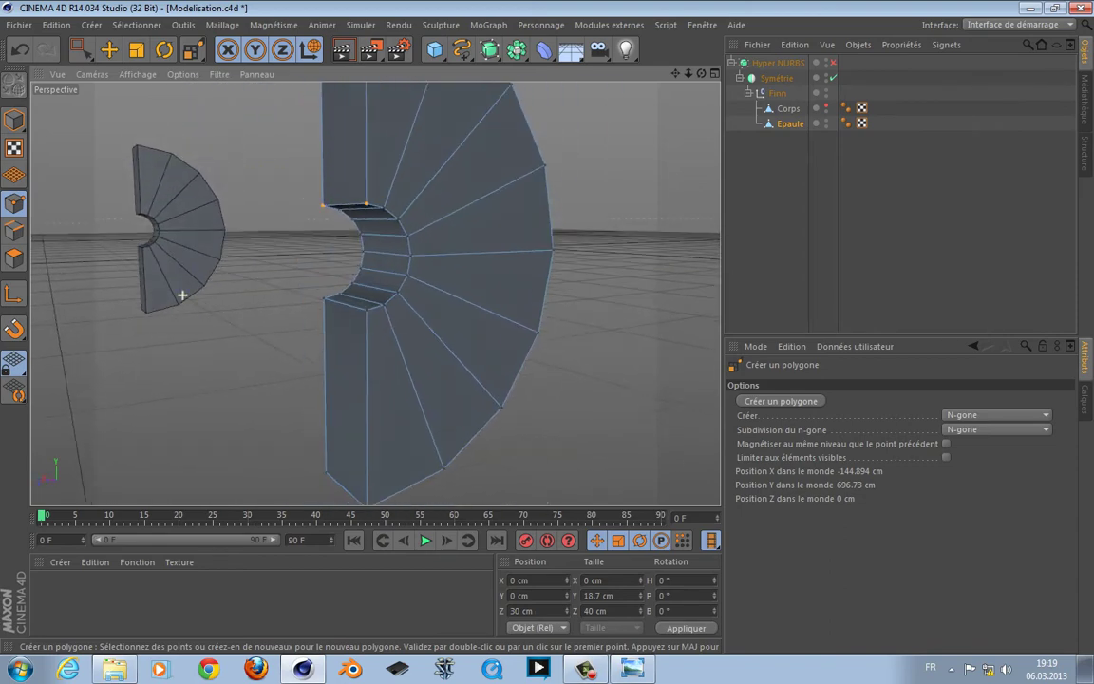
alt+drag(181, 295, 314, 318)
alt+middle_drag(320, 112, 281, 66)
Select both end caps with Live Selection in polygon mode to compare their normal directions, and clear the selection.
click(83, 51)
click(152, 72)
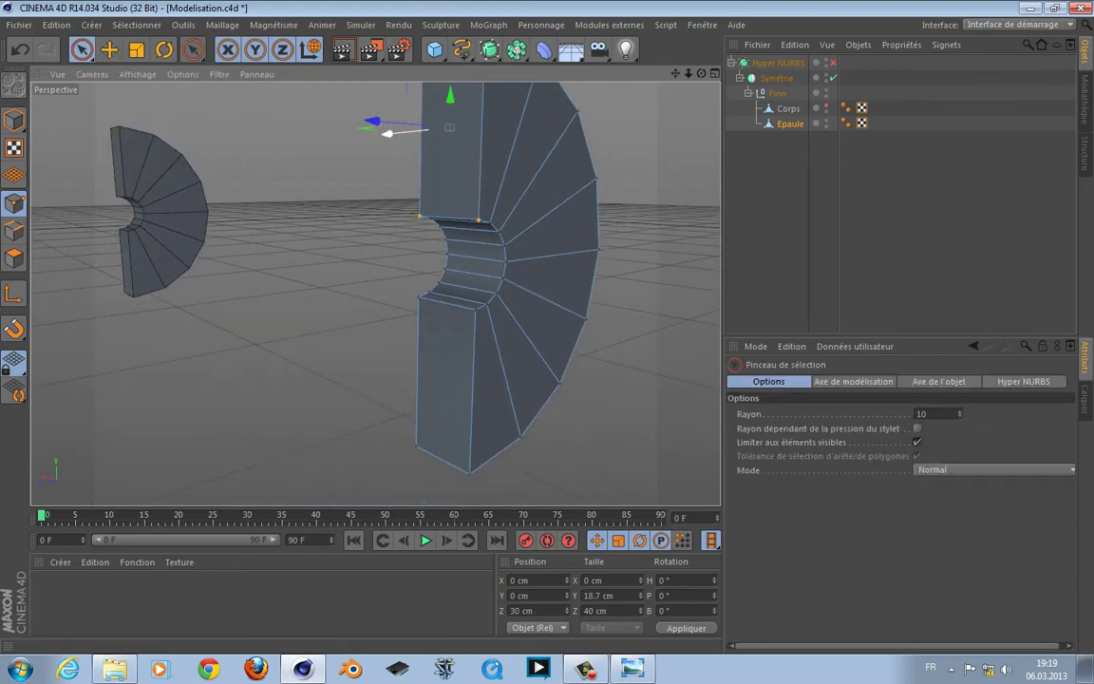
click(13, 258)
click(452, 163)
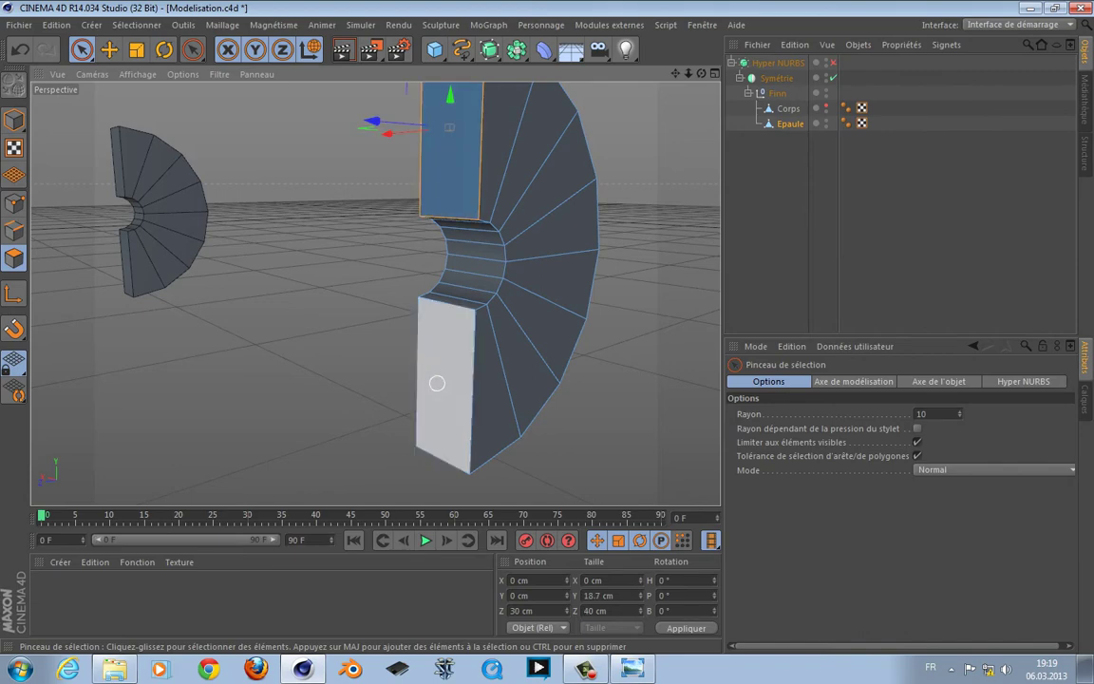
shift+click(438, 383)
alt+drag(311, 391, 375, 294)
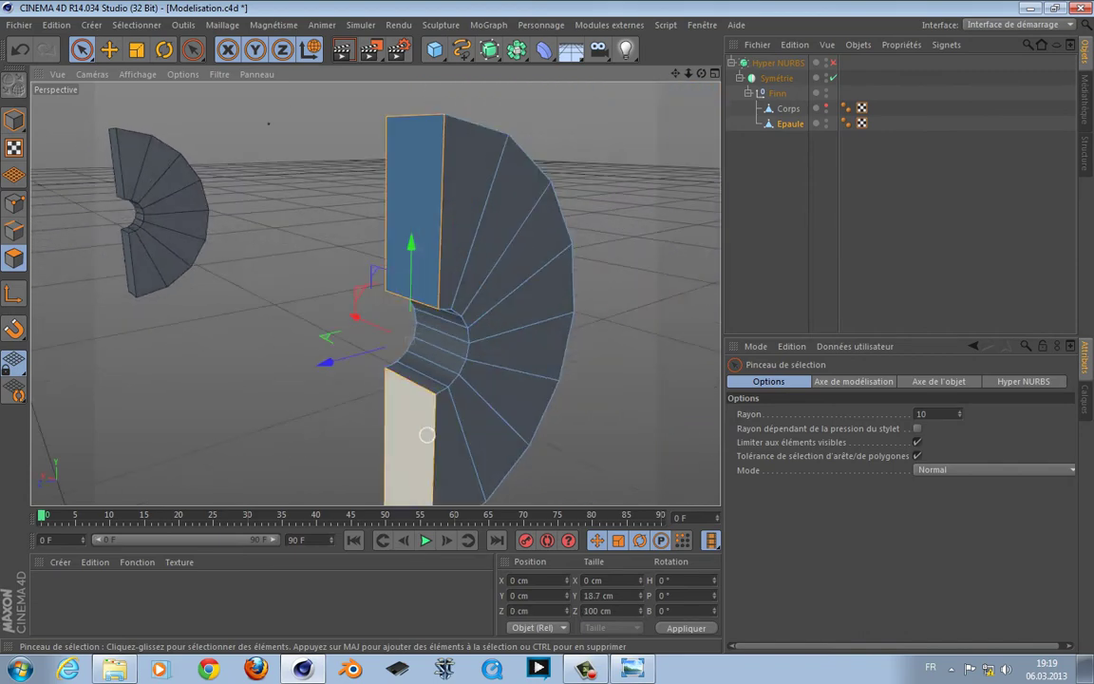
key(ctrl+shift+a)
Select only Epaule's upper cap polygon and reverse its normals.
click(471, 212)
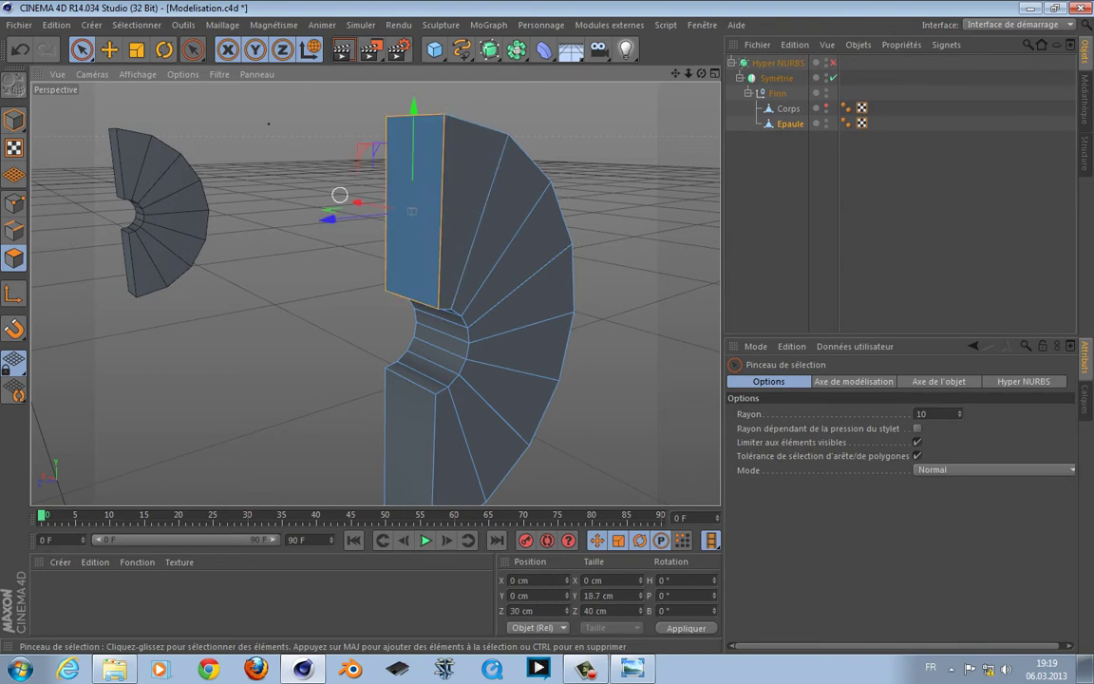
key(m)
key(i)
key(space)
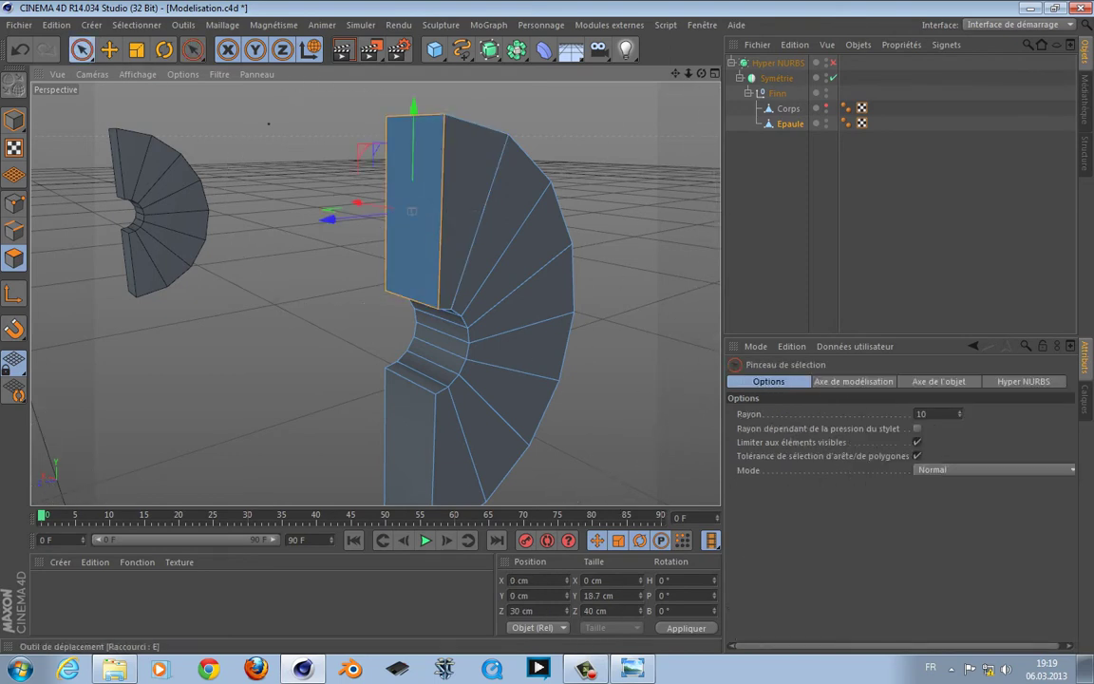
key(m)
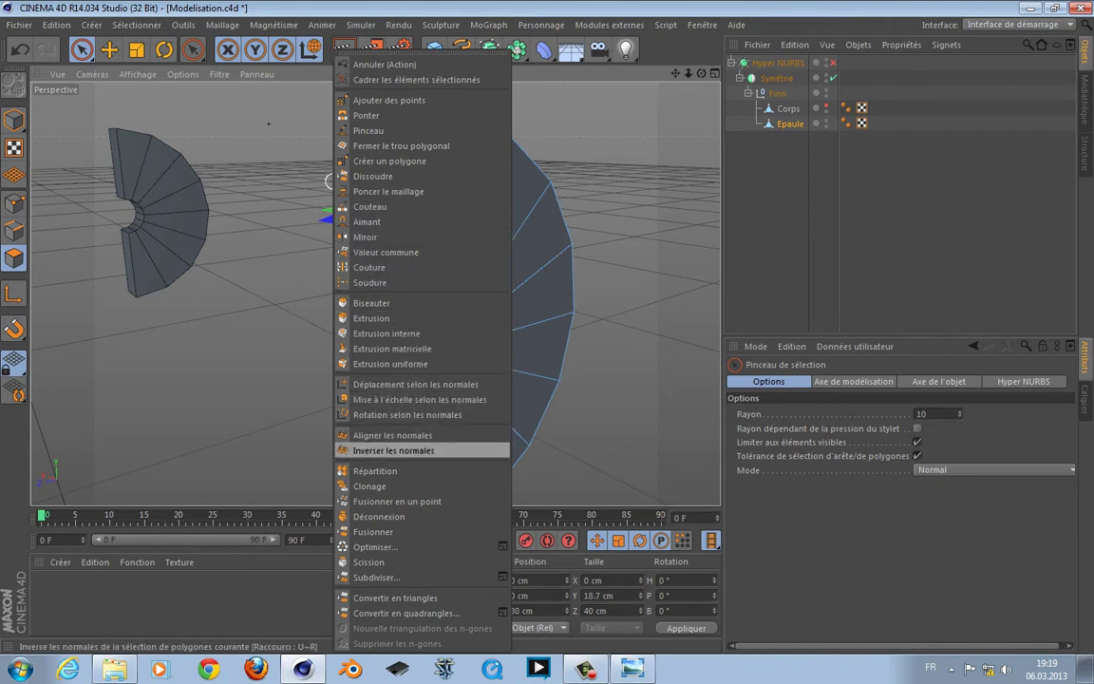
click(351, 451)
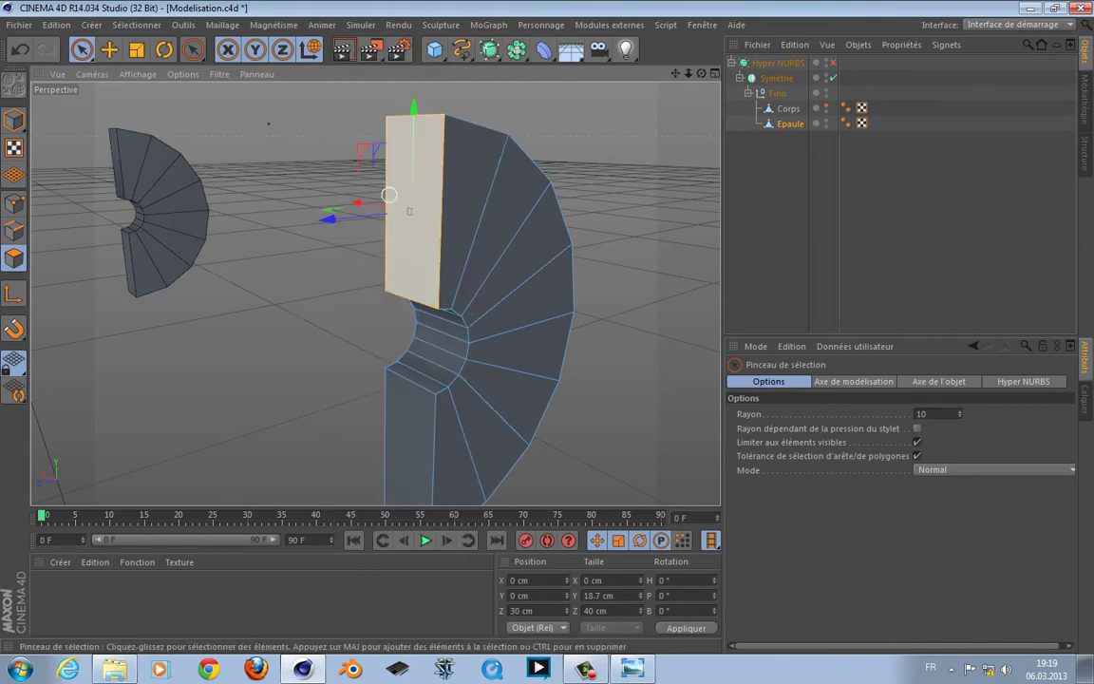
Turn the Hyper NURBS smoothing back on to show the capped shoulder straps subdivided.
alt+drag(283, 244, 324, 237)
alt+middle_drag(325, 238, 289, 240)
key(q)
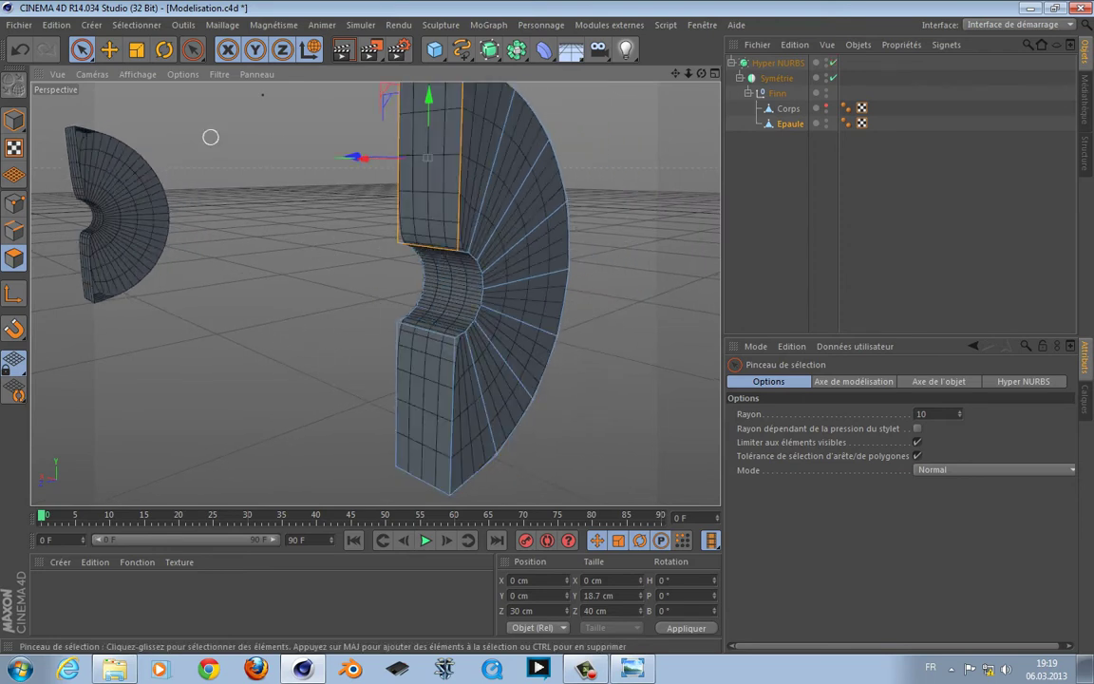
Optimize Epaule's points to weld the end caps to the rest of the strap mesh.
click(14, 203)
right_click(276, 173)
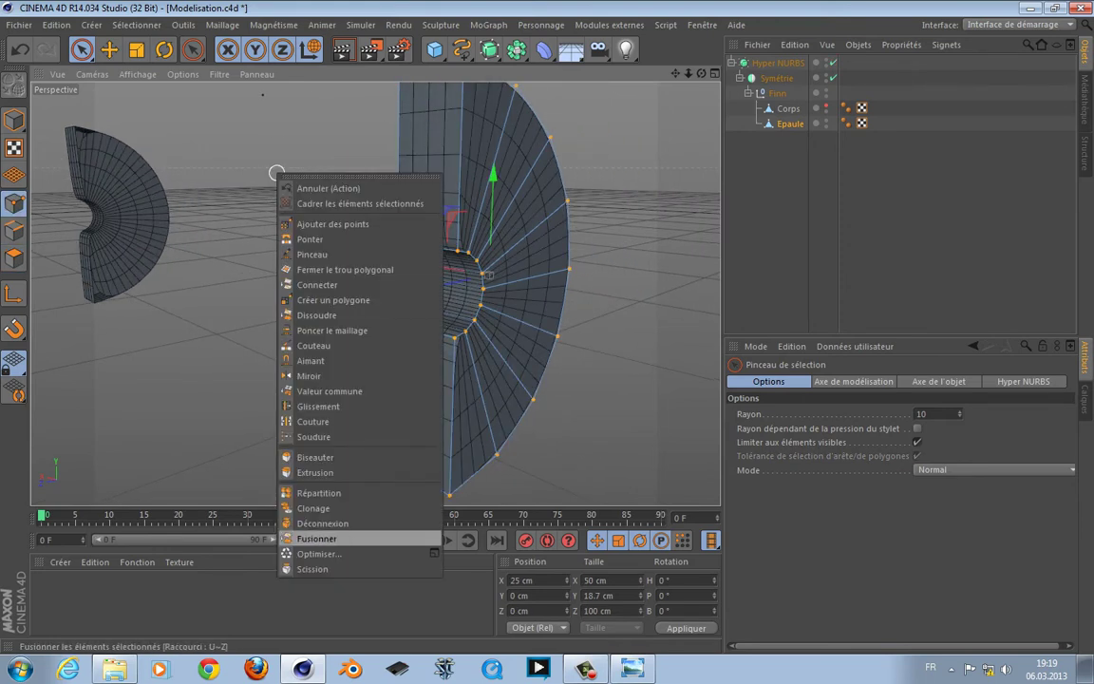
click(353, 554)
alt+drag(348, 376, 375, 294)
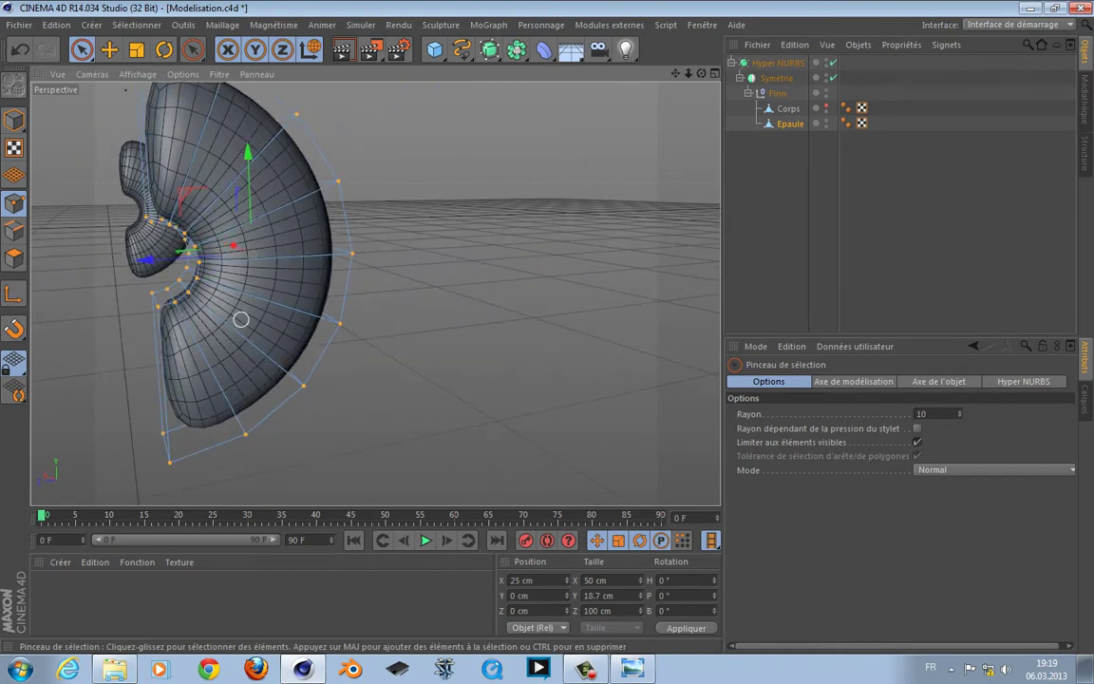
alt+drag(241, 320, 46, 266)
Make Corps visible again and show it with Epaule in the right-side view, with polygon mode active.
click(13, 257)
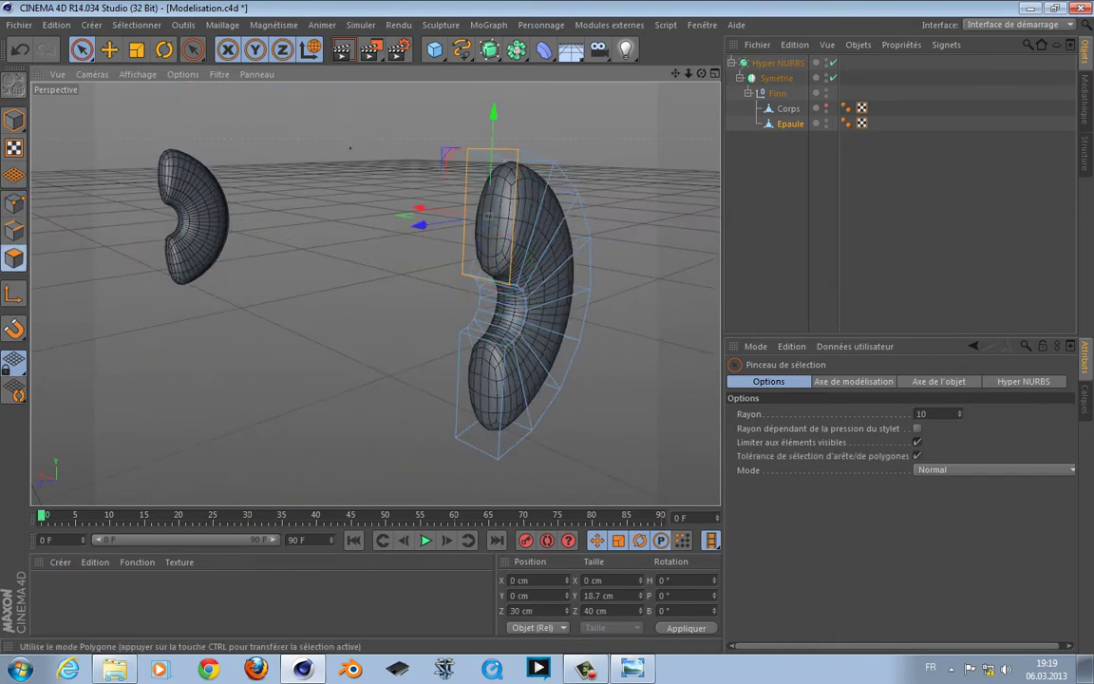
key(F4)
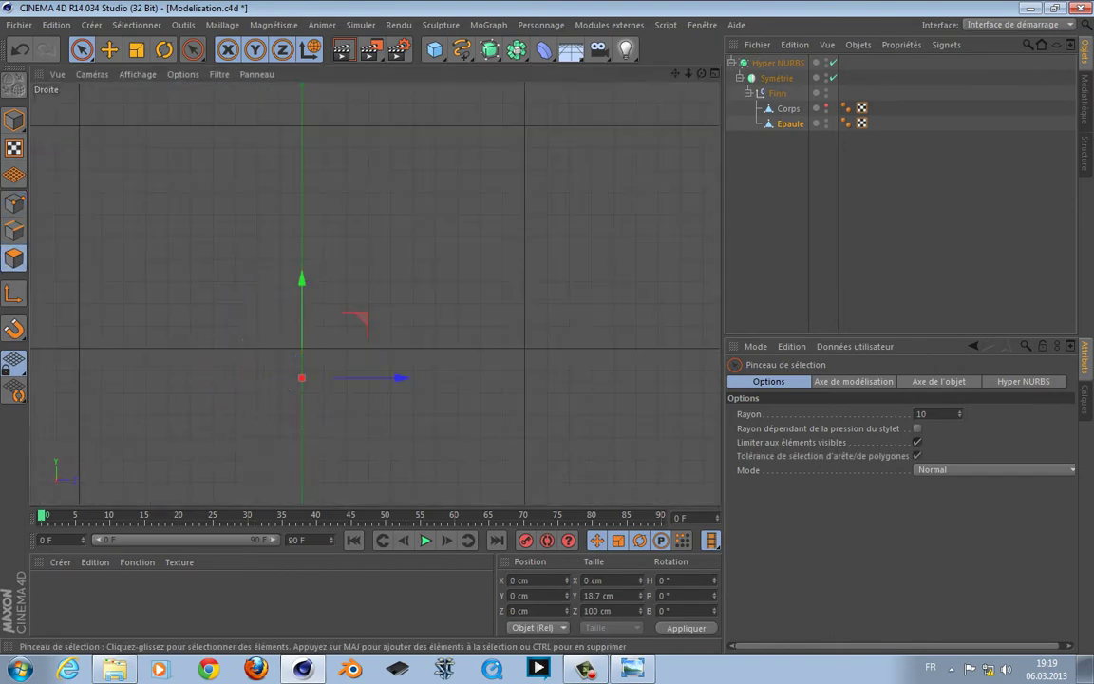
key(F3)
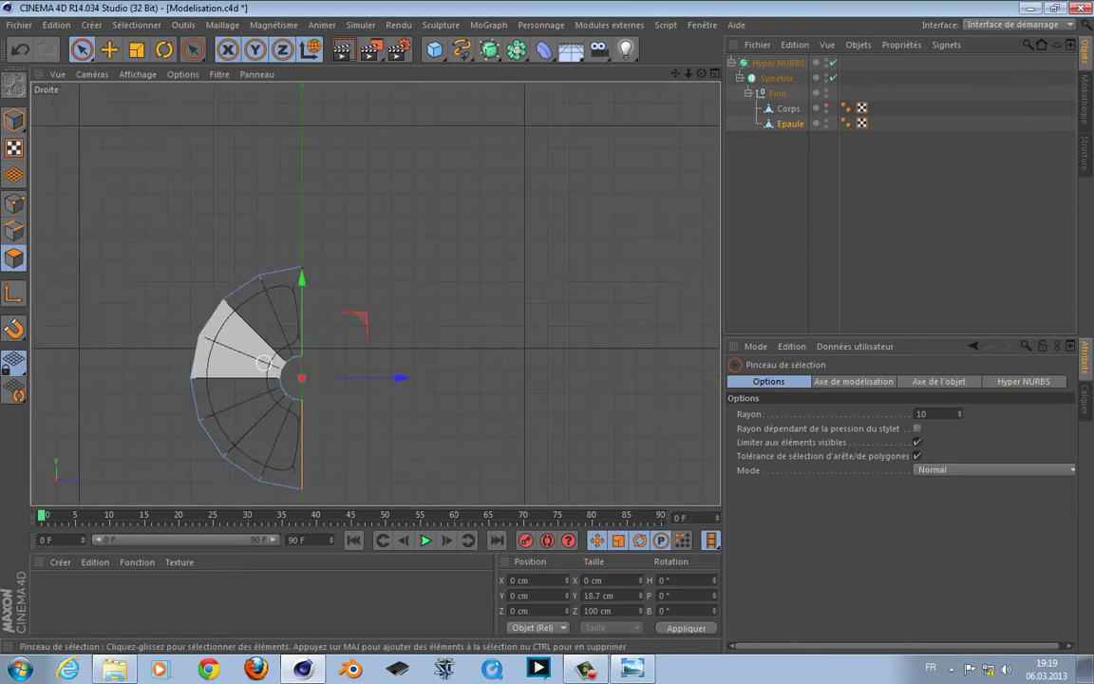
scroll(264, 362, down, 3)
alt+middle_drag(264, 363, 284, 302)
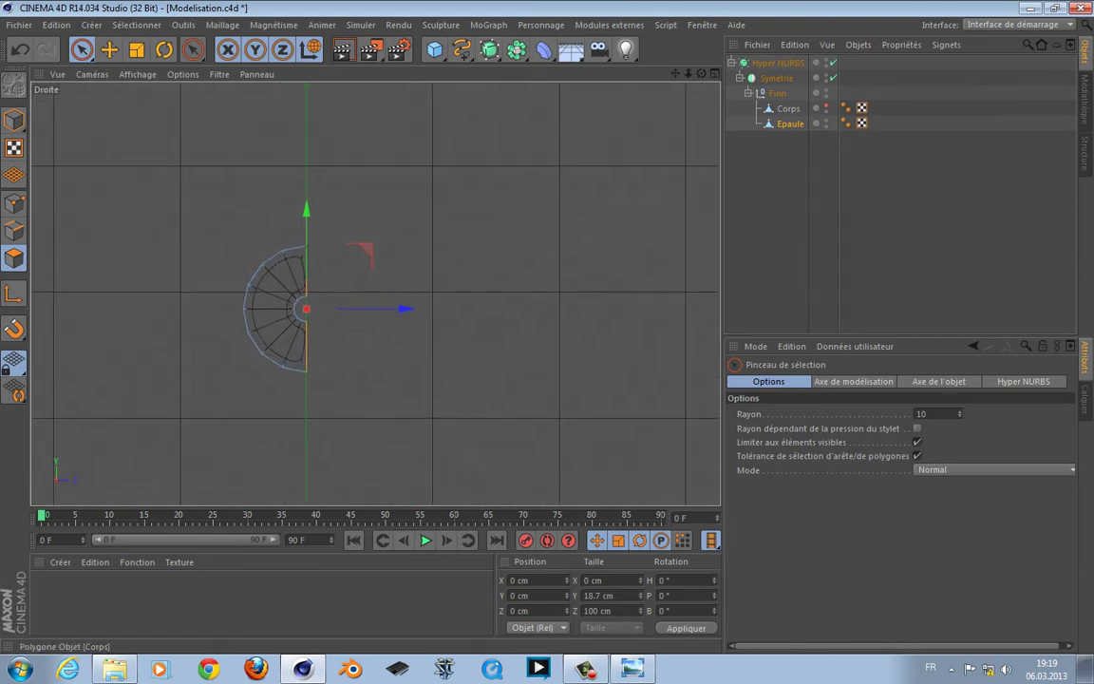
click(825, 106)
scroll(530, 276, down, 3)
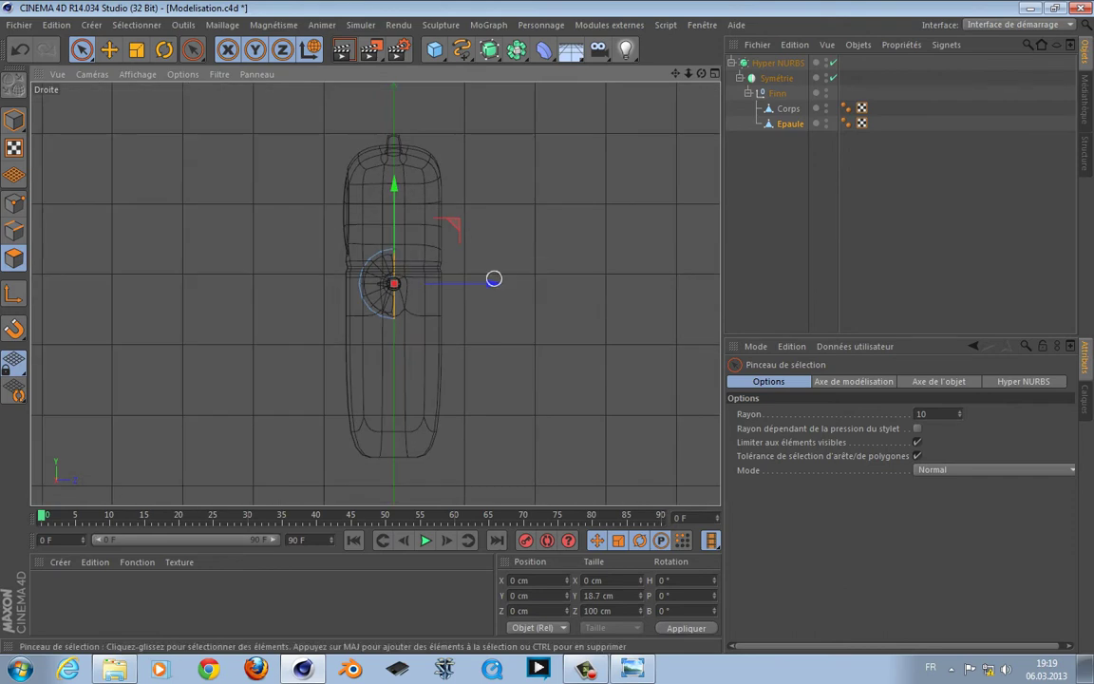
scroll(493, 277, up, 5)
scroll(483, 288, up, 2)
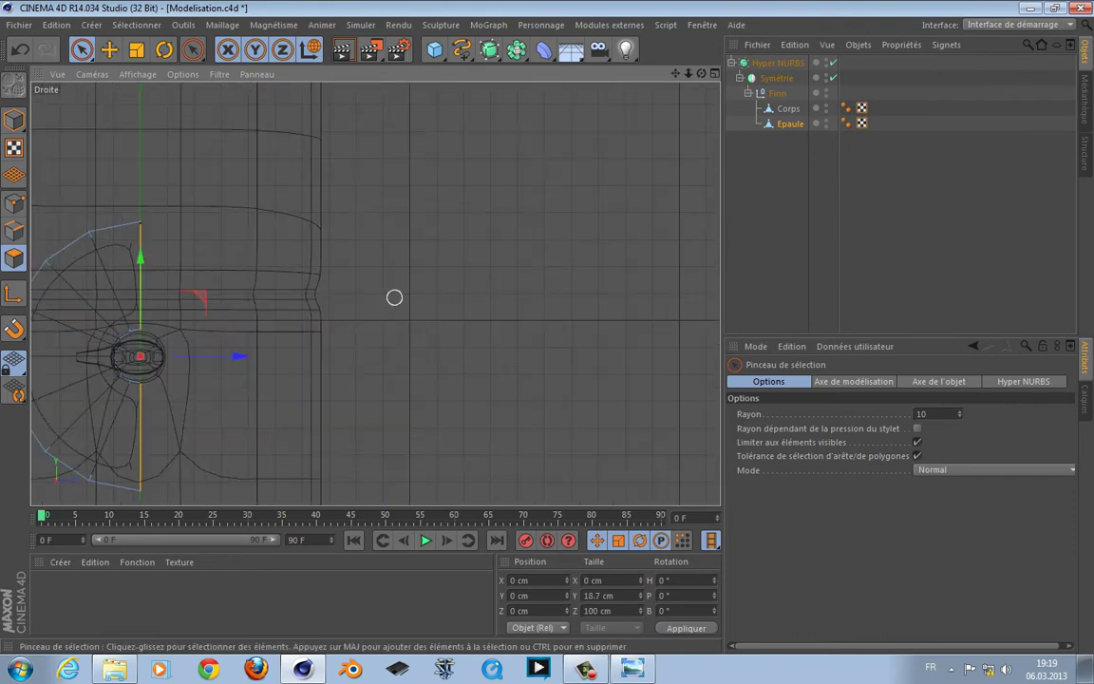
Extrude both end caps of Epaule 101 cm toward the back of the body.
alt+middle_drag(394, 297, 458, 287)
key(d)
mouse_move(458, 287)
mouse_down()
mouse_move(551, 288)
mouse_move(493, 281)
mouse_move(530, 282)
mouse_up()
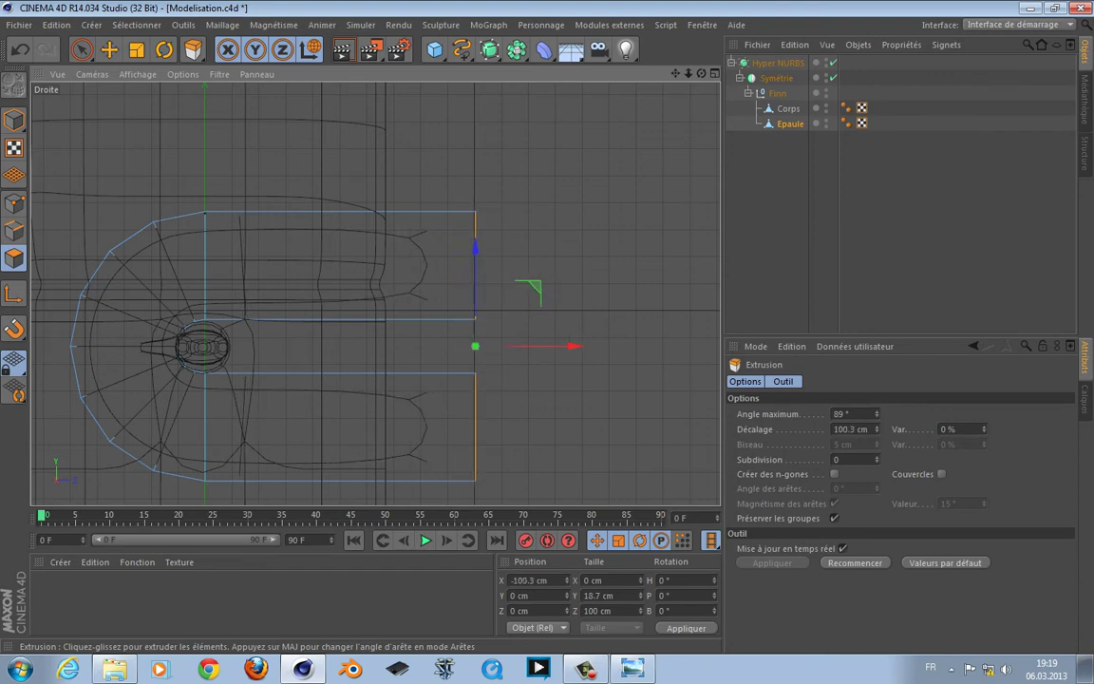
alt+middle_drag(424, 287, 212, 312)
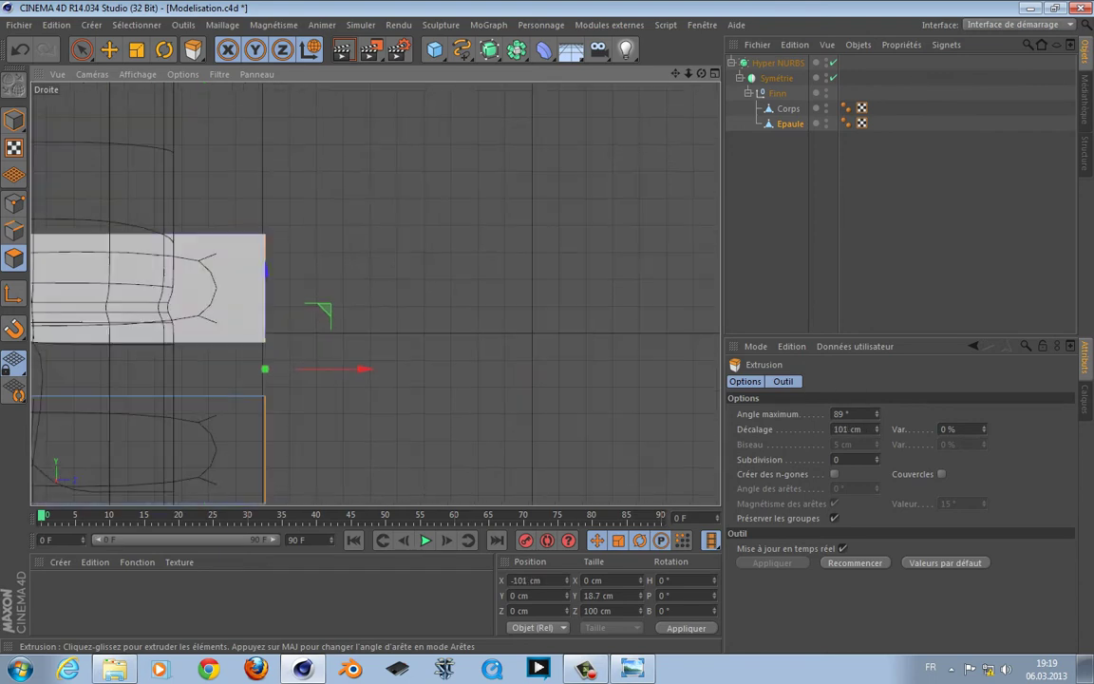
Rotate Epaule's two end caps inward toward the middle of the back and extrude them another 70.5 cm.
key(F1)
alt+drag(176, 404, 323, 349)
key(r)
drag(459, 371, 500, 356)
key(d)
alt+drag(384, 420, 386, 421)
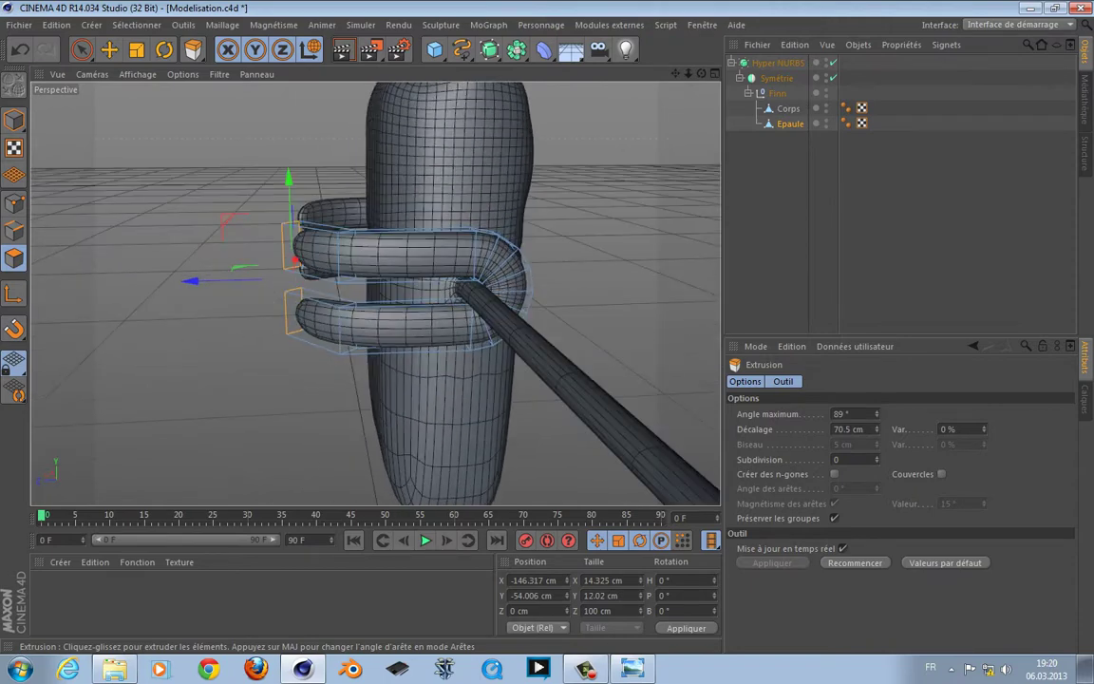
Set up rectangle selection of Epaule's points in the right-side view.
key(F3)
key(F4)
key(F3)
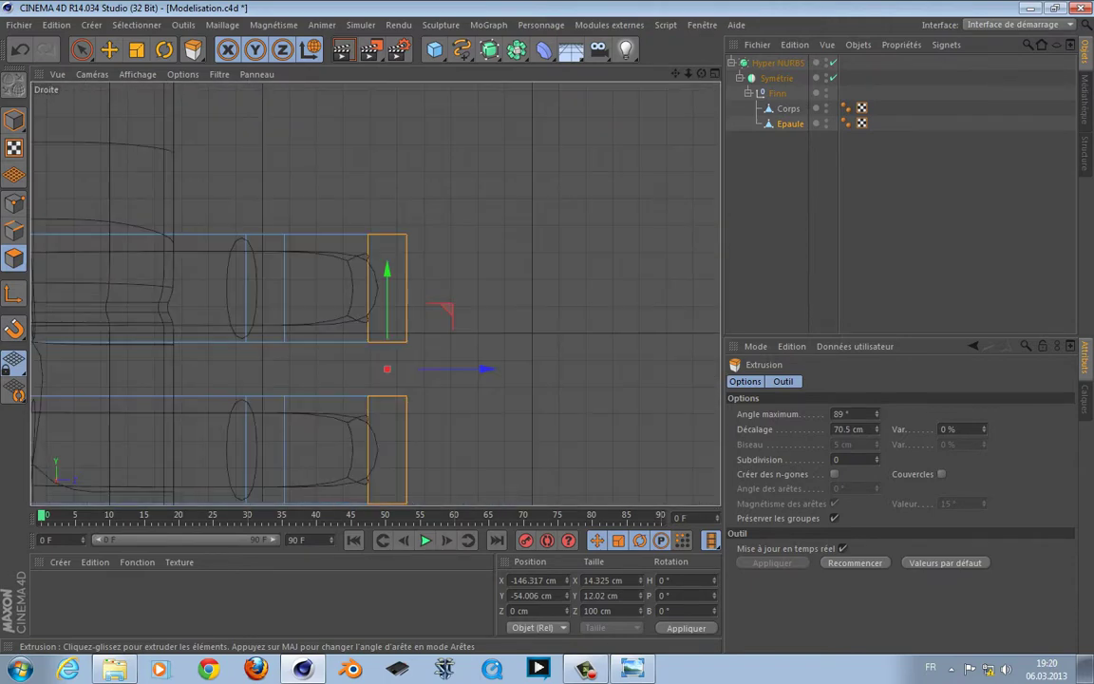
alt+middle_drag(151, 363, 196, 327)
scroll(194, 327, up, 3)
drag(81, 50, 124, 98)
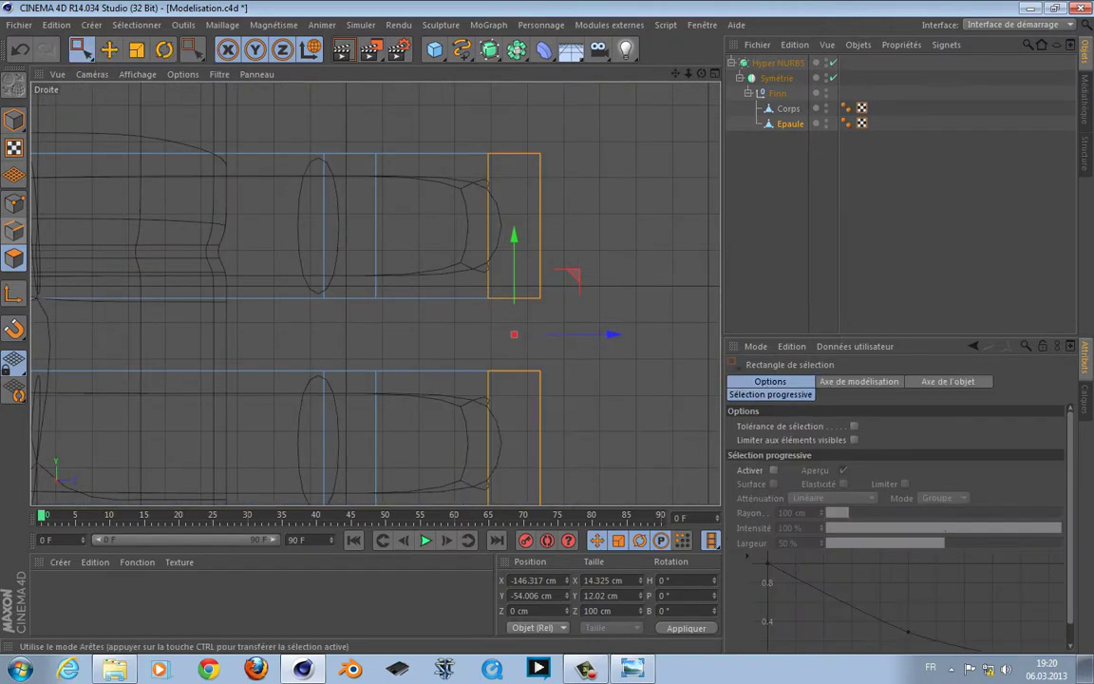
click(14, 203)
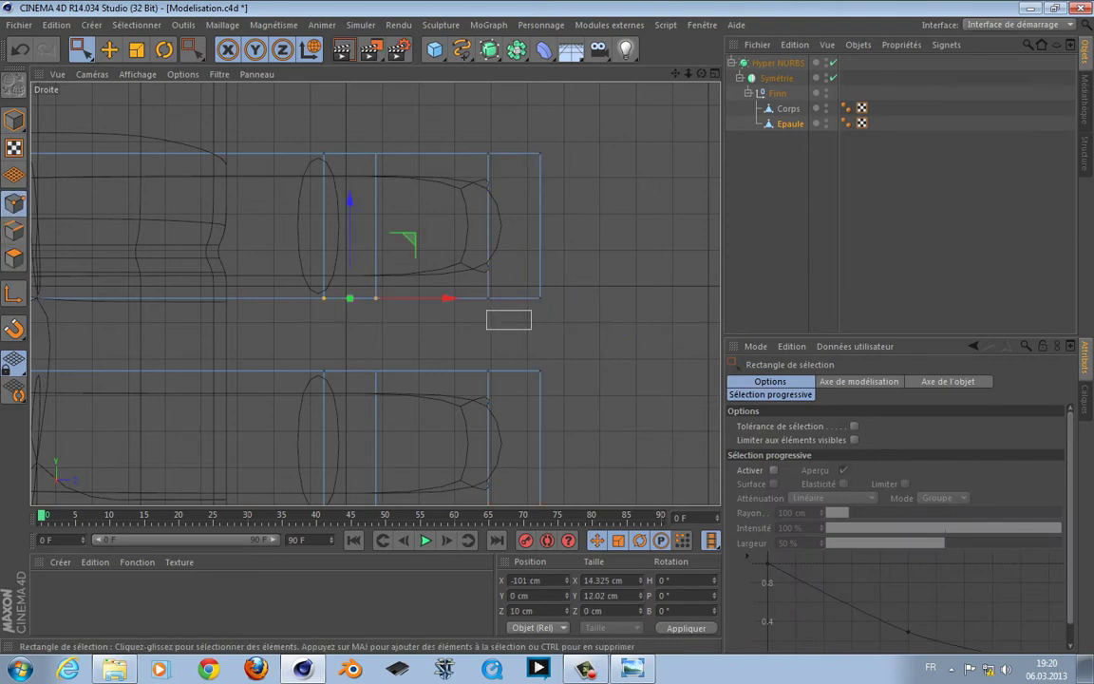
Try to narrow the upper strap by moving the lower points of its extruded end section upward.
drag(487, 309, 287, 253)
drag(406, 218, 406, 185)
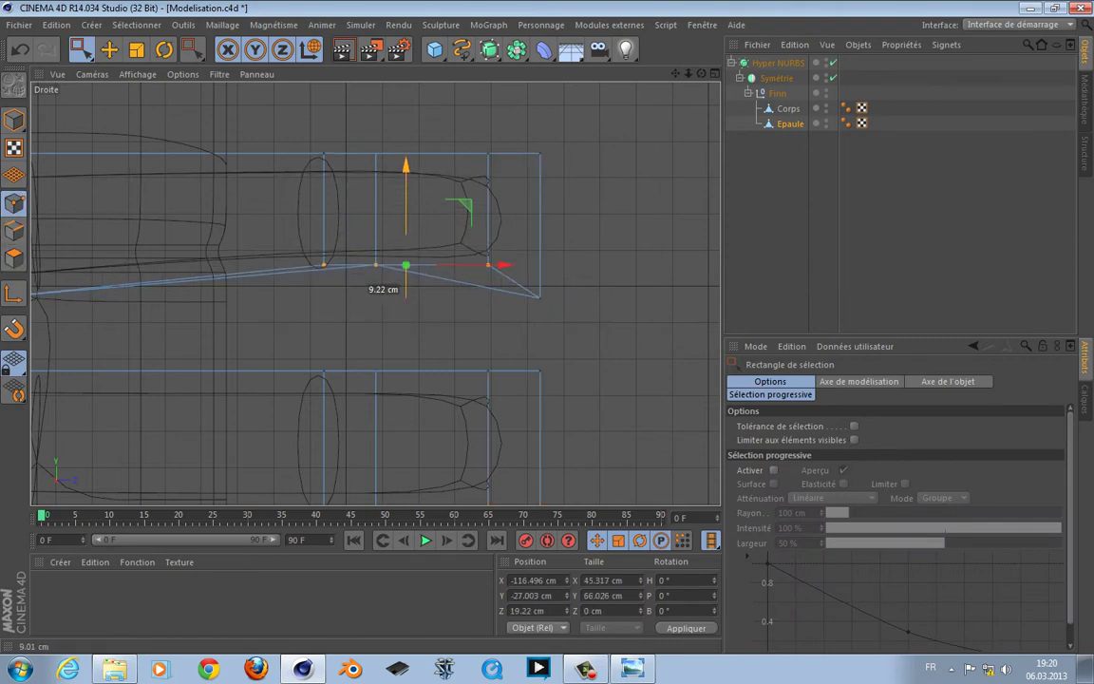
key(ctrl+z)
drag(265, 229, 596, 318)
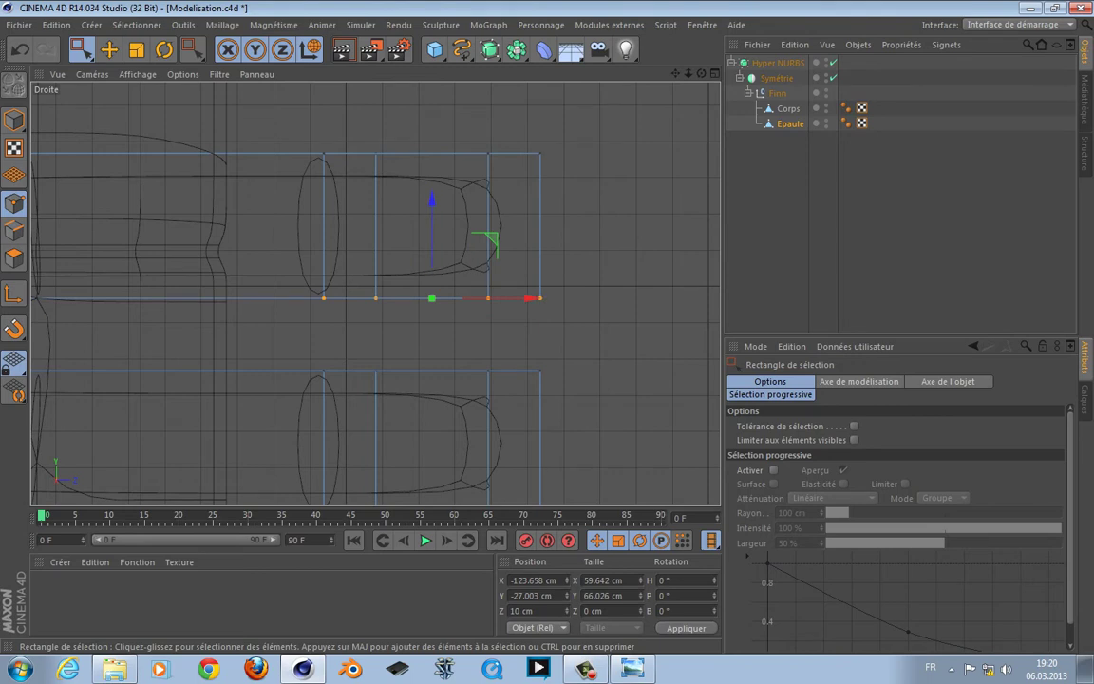
drag(432, 226, 433, 199)
alt+middle_drag(432, 198, 414, 114)
scroll(376, 293, down, 3)
alt+middle_drag(348, 238, 382, 314)
key(ctrl+z)
Scale the end-section points of the upper strap and of the lower strap vertically to about 30 cm each.
drag(606, 271, 606, 271)
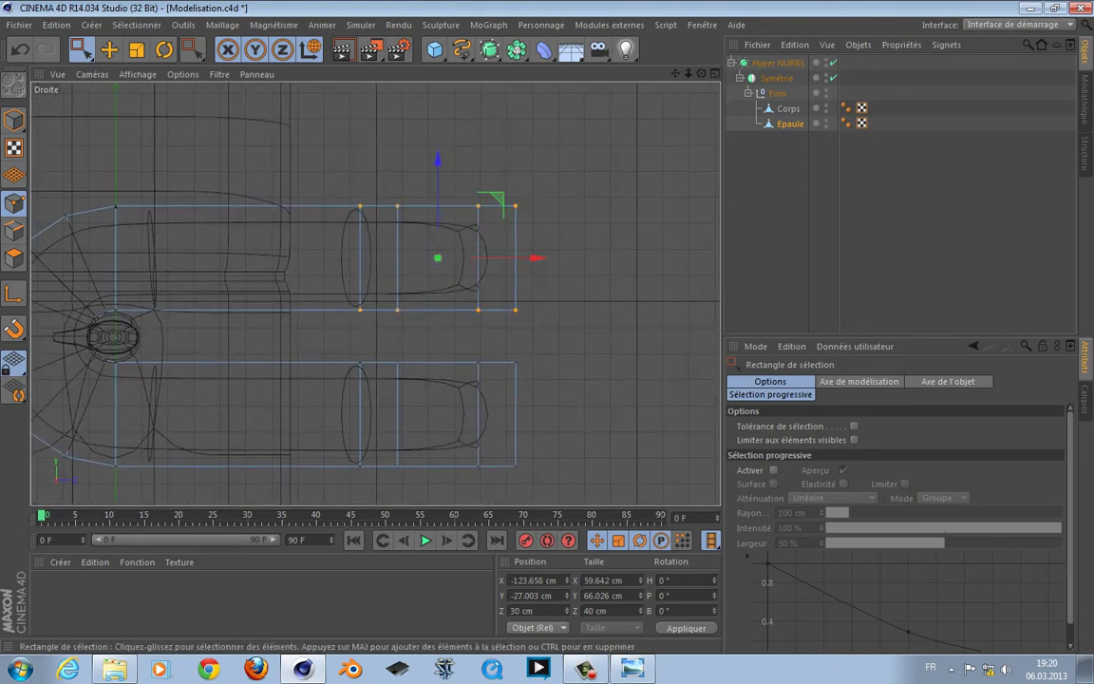
key(t)
drag(435, 155, 438, 180)
key(space)
drag(275, 300, 531, 480)
key(space)
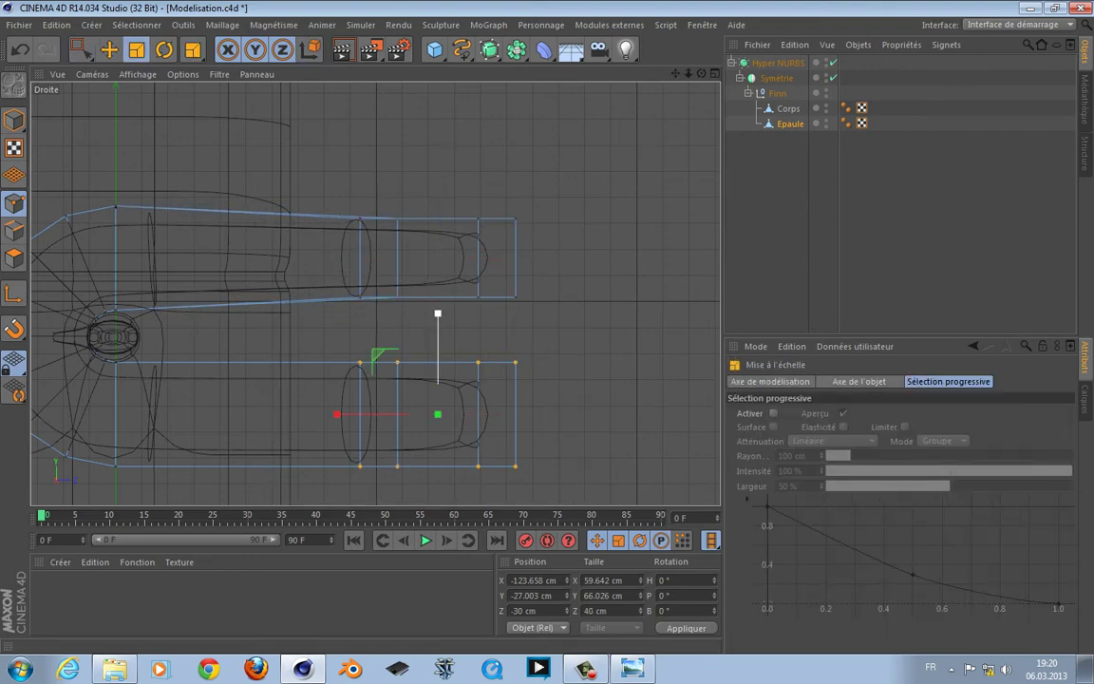
drag(437, 313, 437, 337)
Move Epaule's bend and tip points inward in the perspective view so the straps curve closer around the back.
key(F1)
alt+drag(376, 294, 570, 356)
mouse_move(274, 376)
alt+mouse_down()
mouse_move(273, 446)
mouse_move(273, 389)
alt+mouse_up()
alt+drag(376, 294, 328, 366)
key(space)
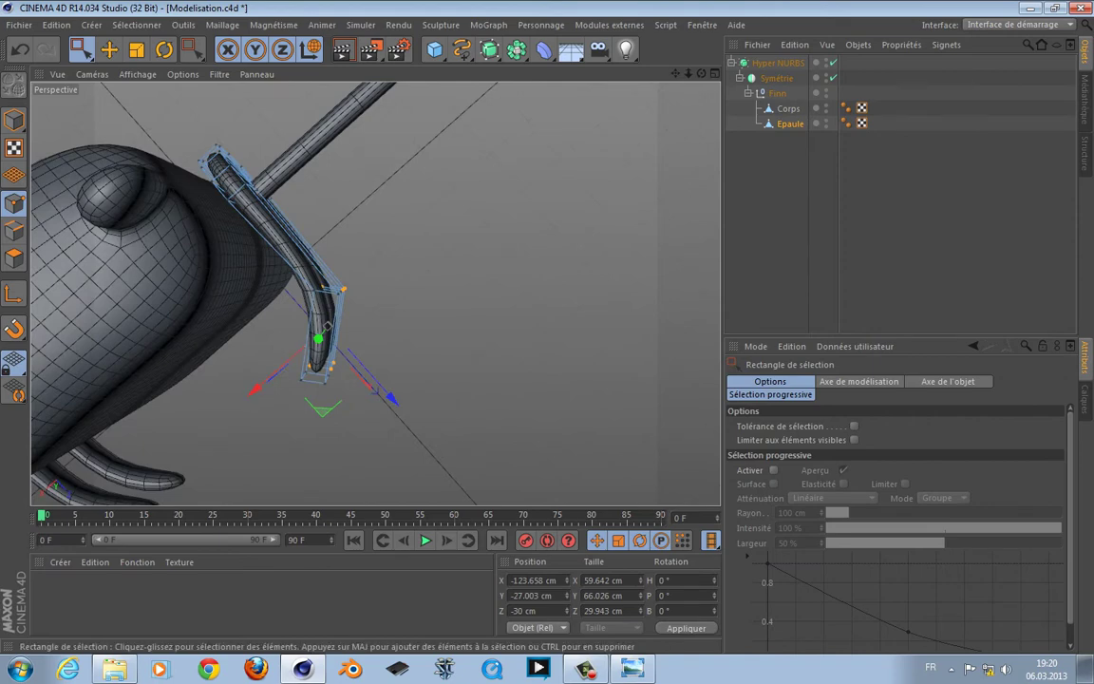
alt+drag(327, 326, 403, 312)
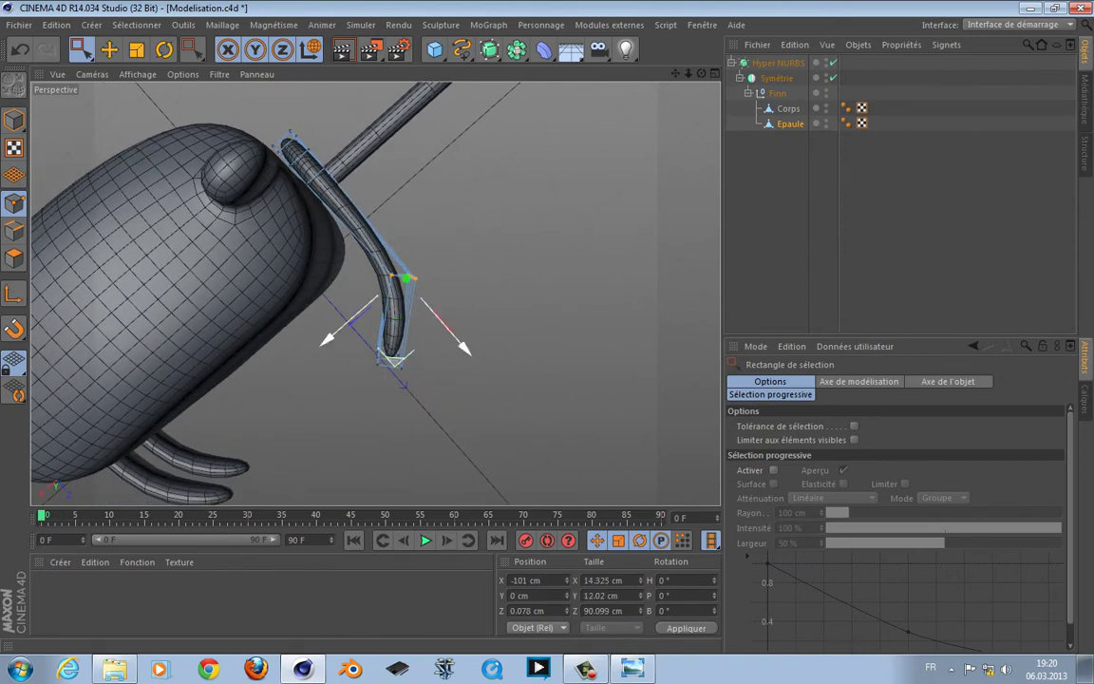
drag(356, 211, 484, 394)
drag(397, 327, 362, 305)
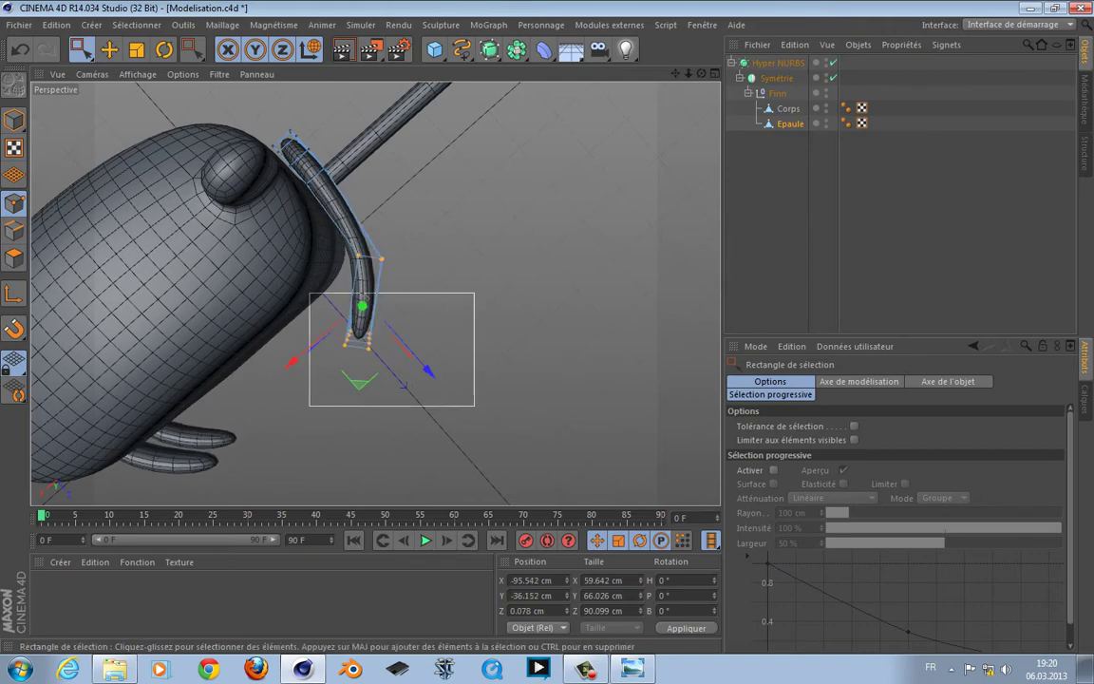
drag(355, 353, 332, 371)
Add a cube and move it along the Z axis behind the body, between the shoulder straps.
click(434, 49)
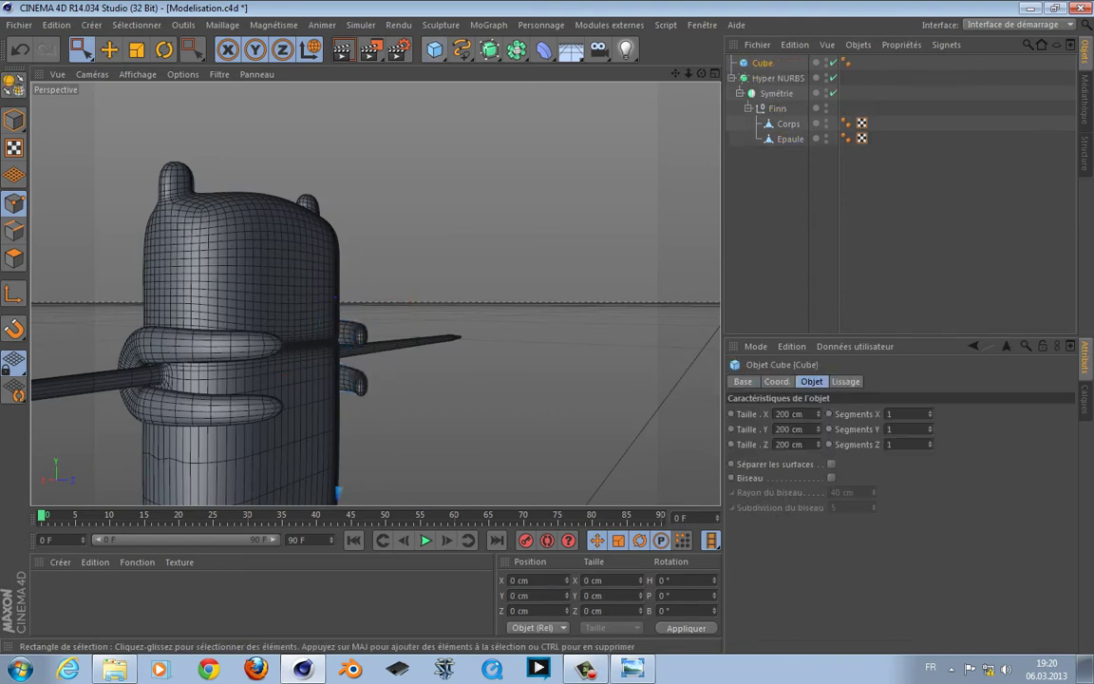
alt+right_drag(379, 300, 285, 300)
alt+middle_drag(376, 418, 387, 216)
drag(316, 480, 317, 159)
alt+drag(317, 104, 332, 190)
alt+middle_drag(332, 190, 347, 366)
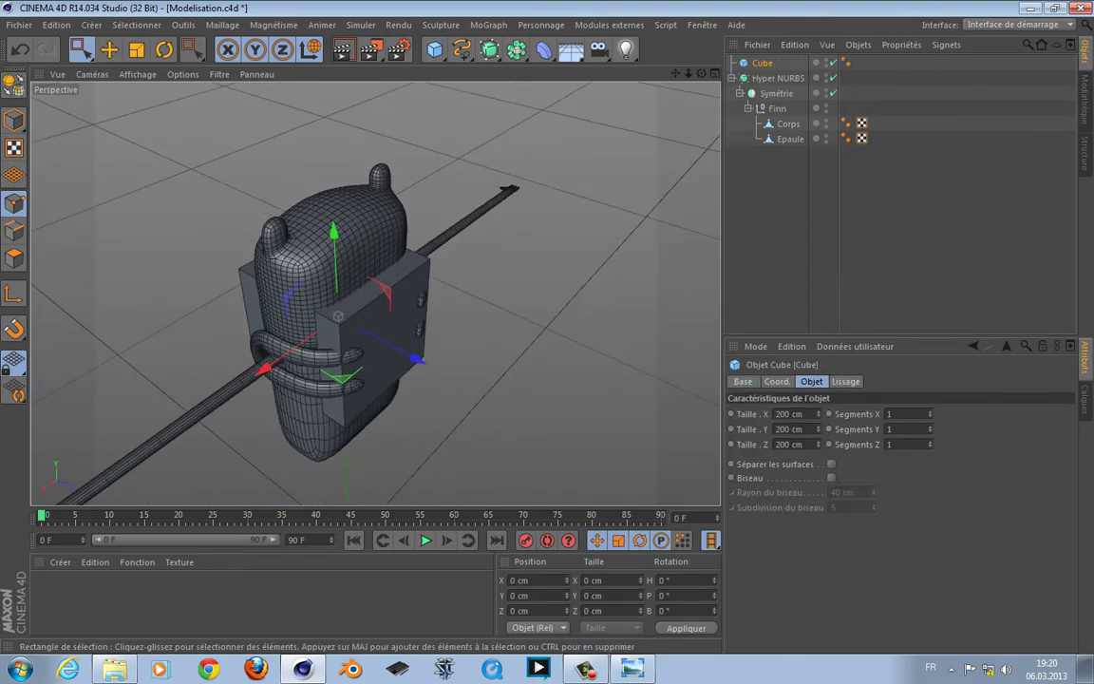
drag(415, 357, 382, 294)
Make the cube editable and place it inside Finn below Epaule under the name Sac.
key(t)
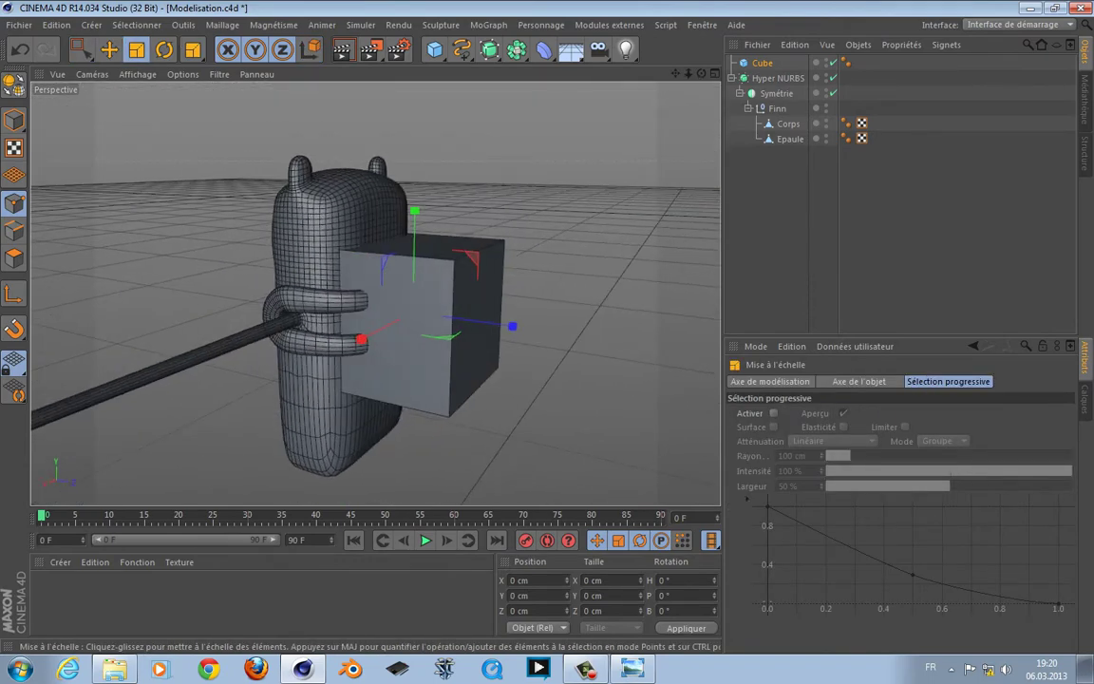
key(c)
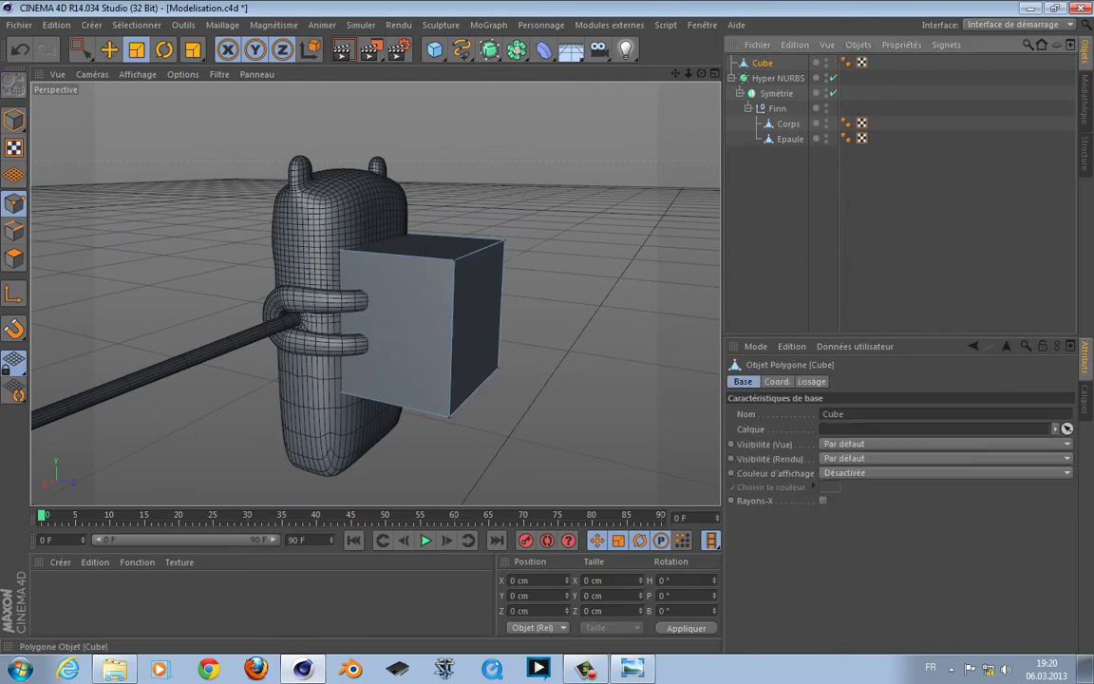
drag(762, 63, 790, 143)
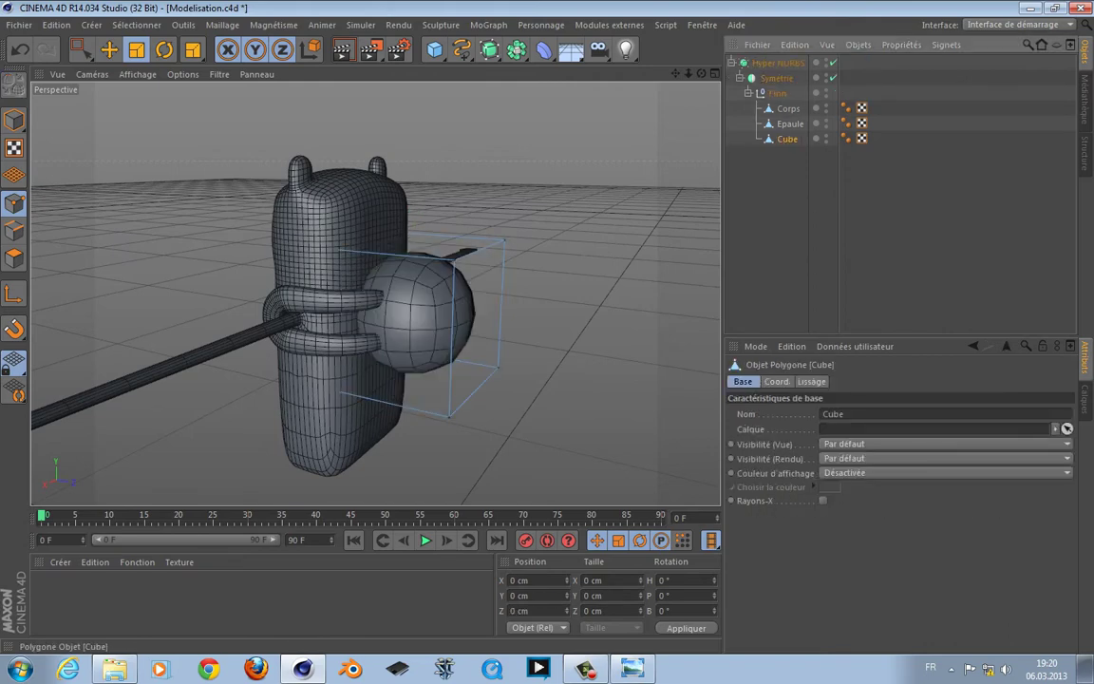
key(Return)
Cut a horizontal edge loop around Sac with the Knife in loop mode at a 50% offset.
scroll(452, 329, up, 3)
alt+drag(375, 294, 377, 289)
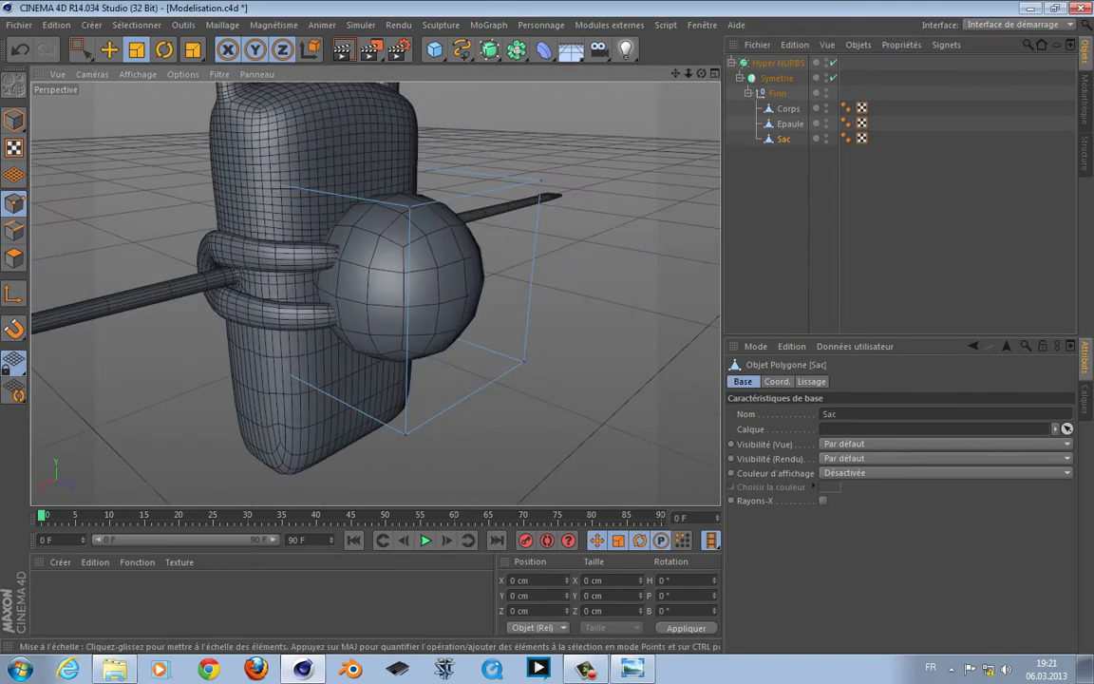
key(k)
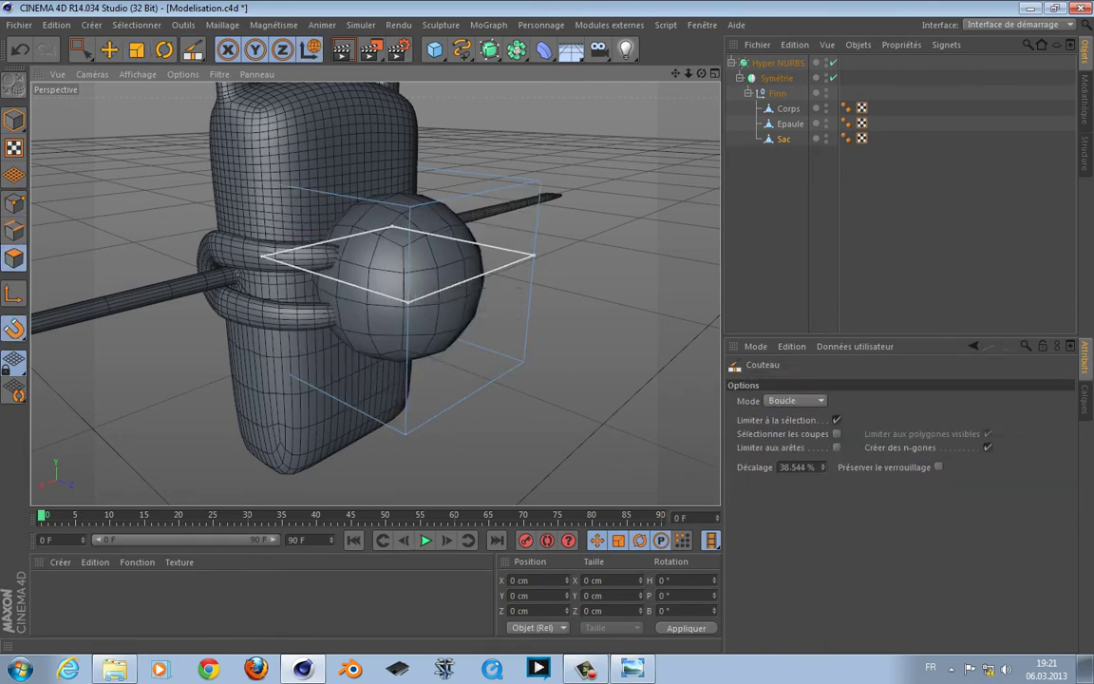
double_click(797, 467)
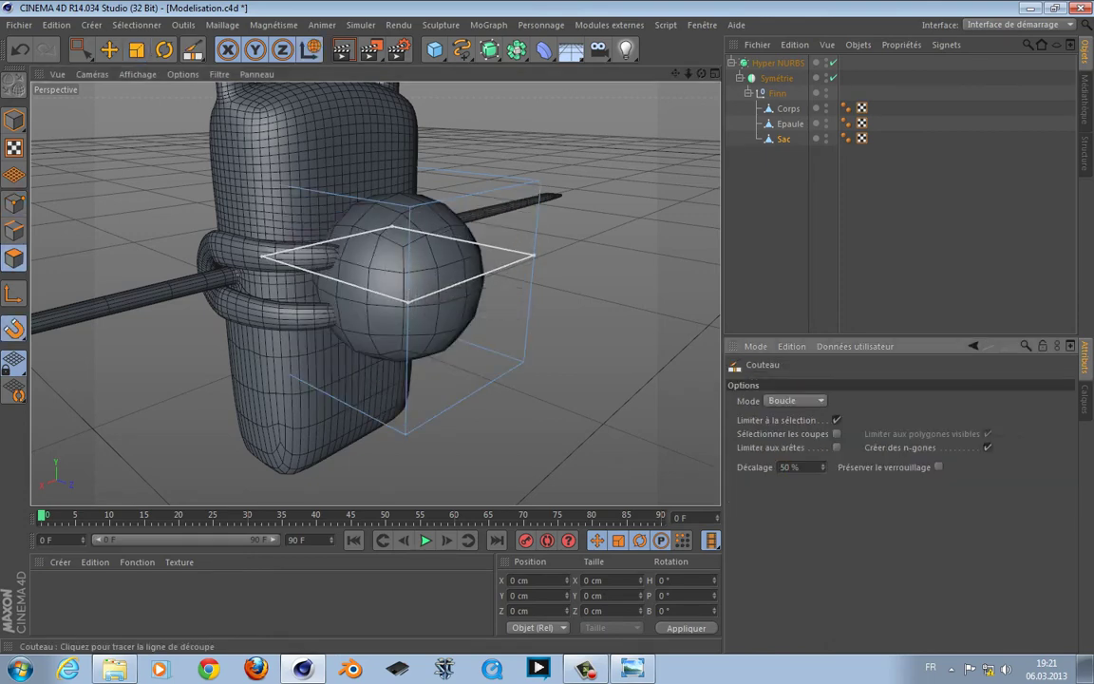
key(Return)
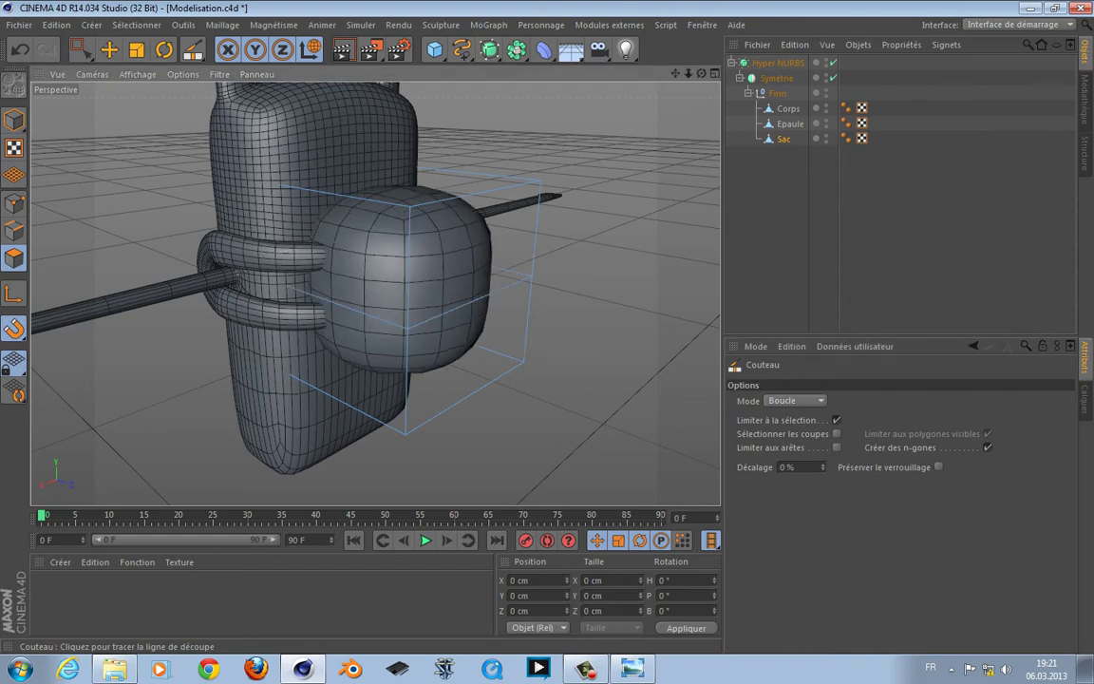
Select Sac's horizontal middle edge loop and bevel it with an inner offset of 2.7 cm.
key(u)
key(l)
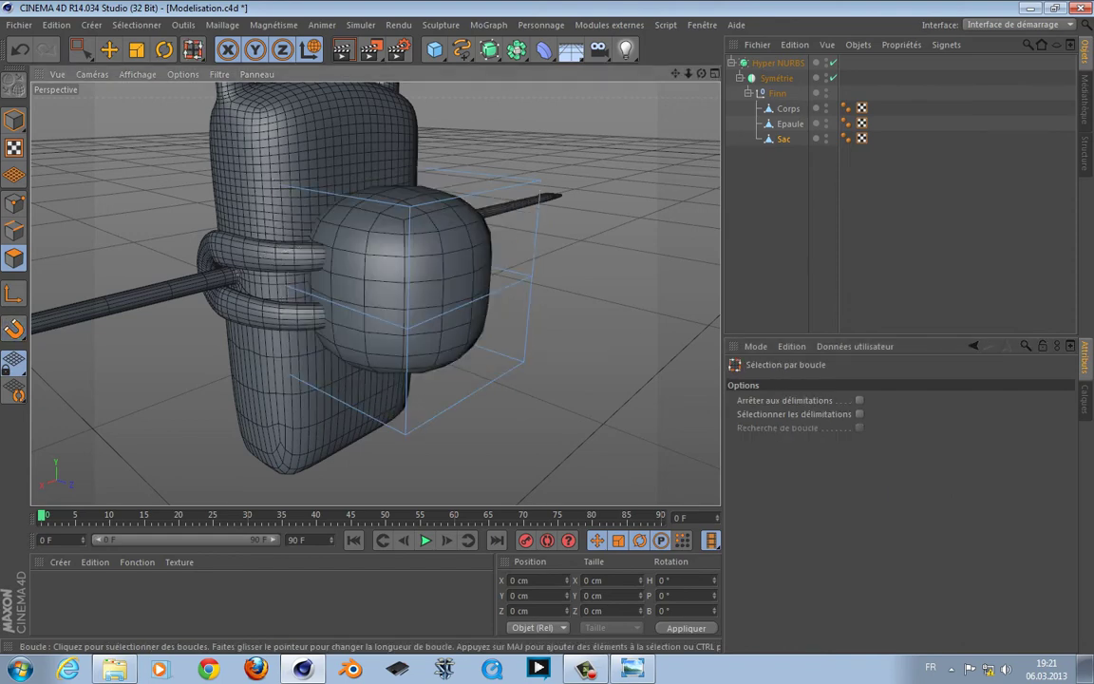
scroll(519, 322, up, 3)
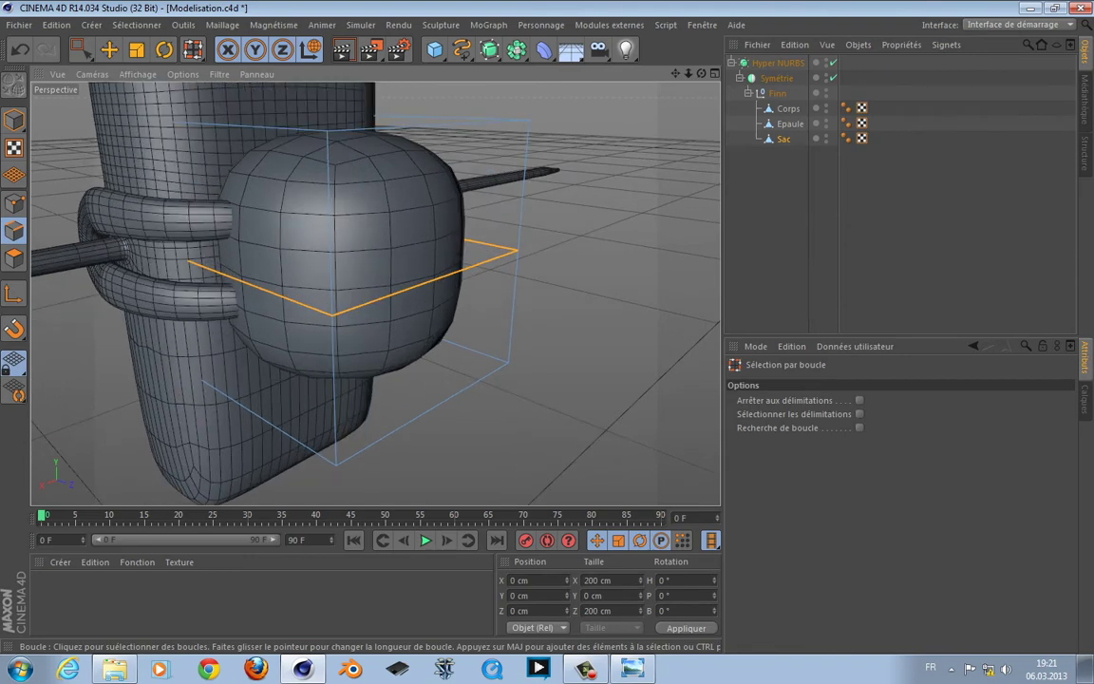
key(m)
key(s)
scroll(554, 352, up, 4)
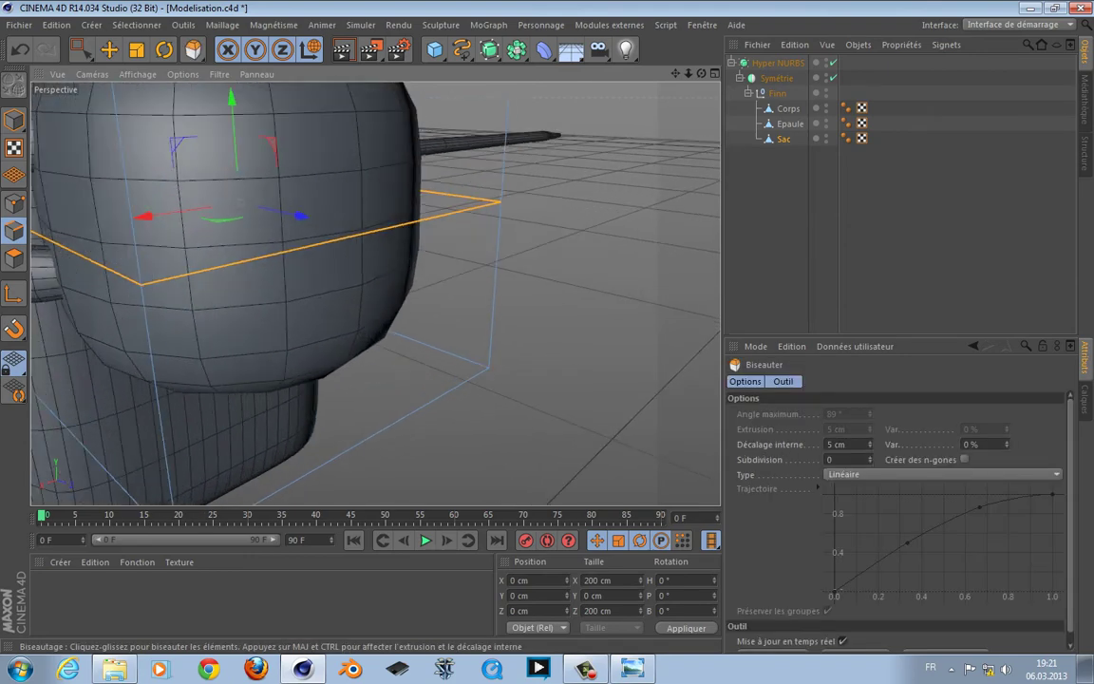
alt+middle_drag(237, 317, 376, 294)
alt+drag(476, 328, 542, 304)
drag(475, 328, 506, 327)
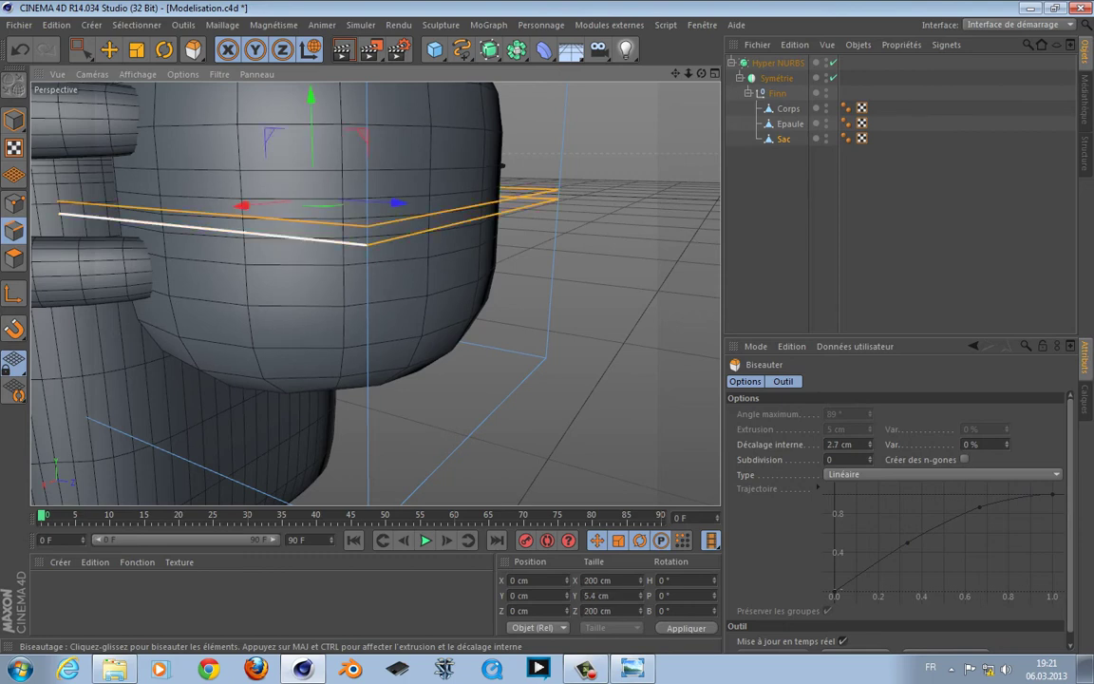
click(82, 49)
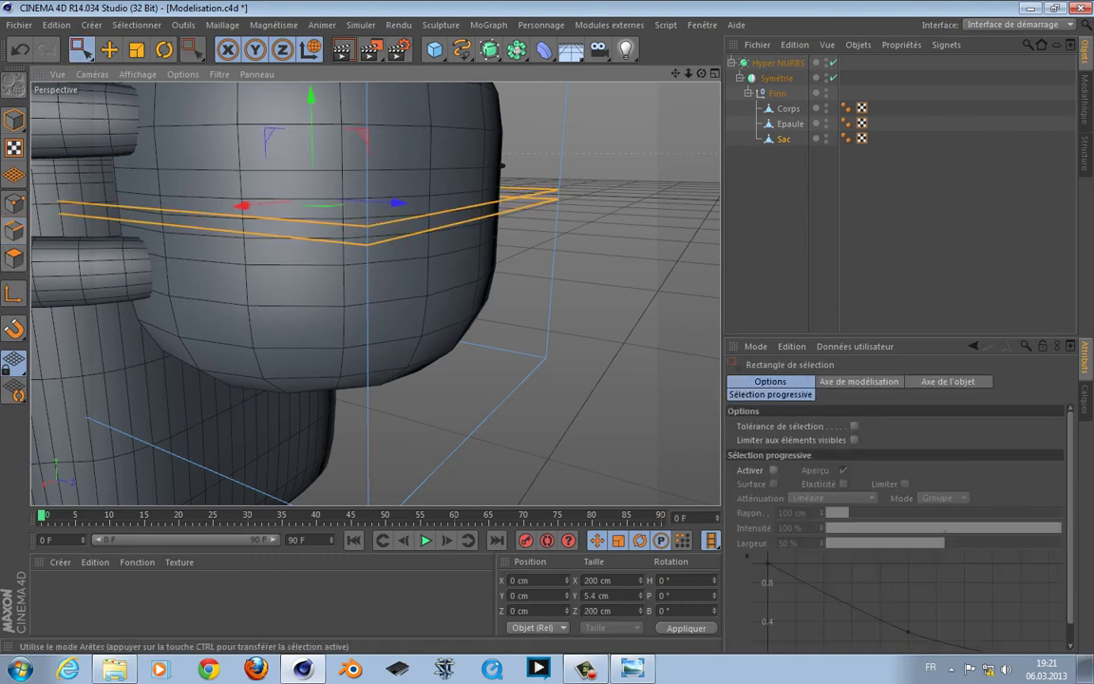
Select Sac's lower middle edge loop and its bottom edge loop, then scale both to 185 cm in X and Z.
click(13, 230)
key(u)
key(l)
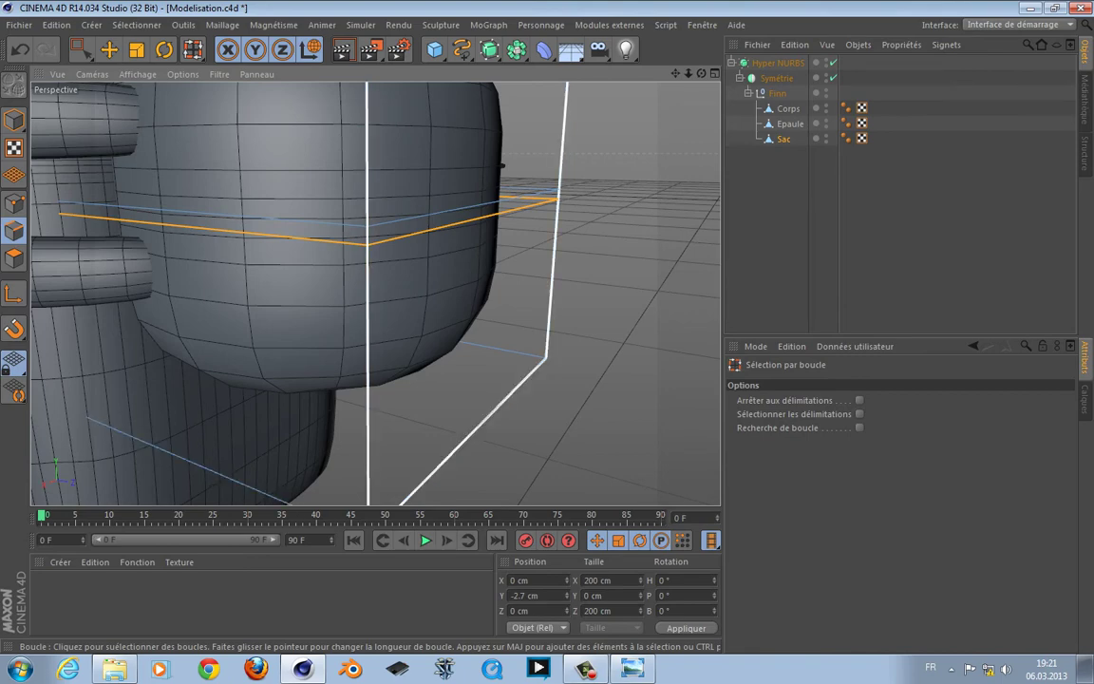
alt+drag(429, 465, 454, 388)
shift+click(454, 388)
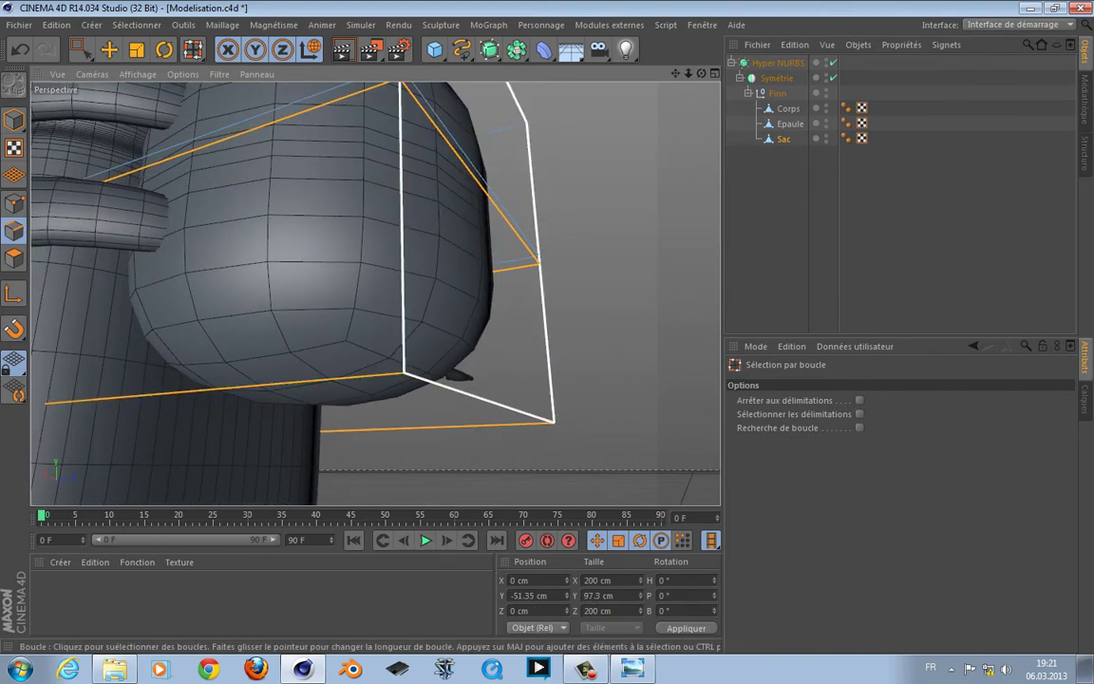
alt+drag(434, 320, 427, 389)
key(t)
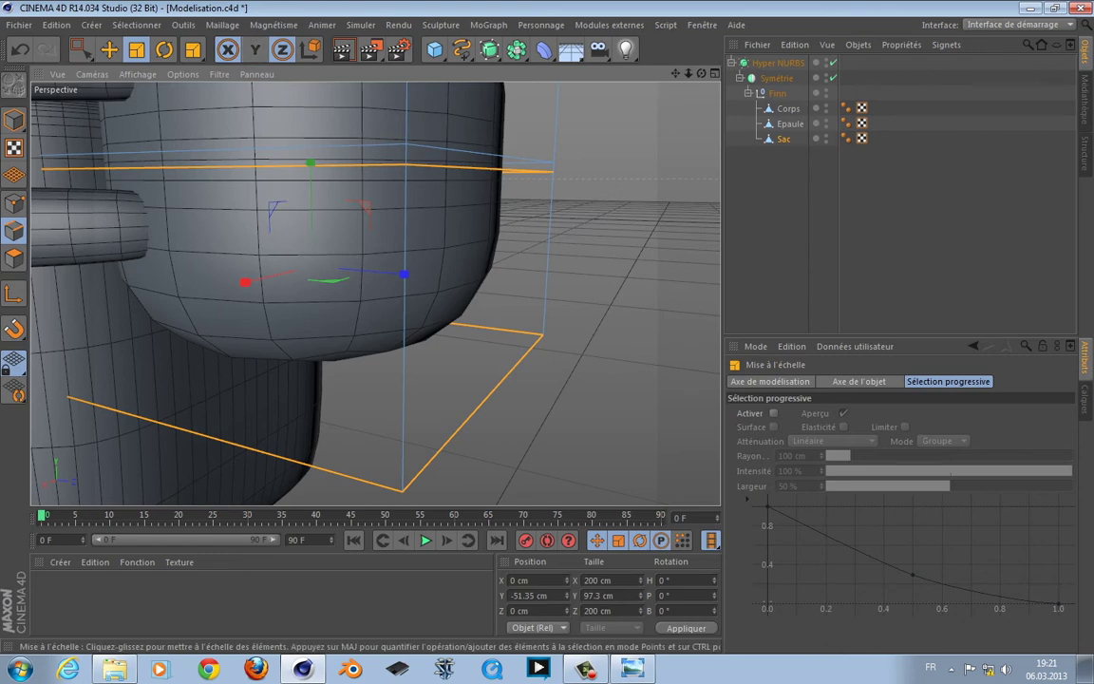
drag(328, 280, 317, 278)
key(space)
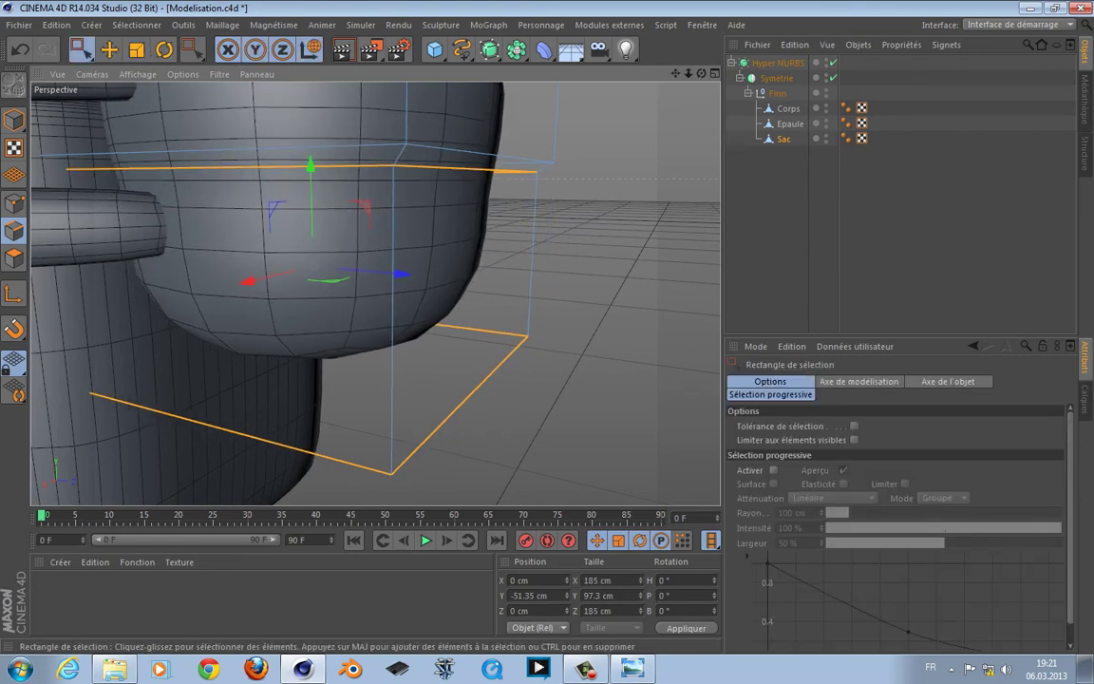
Raise the selected lower edge loops of Sac slightly along Y, to a position of about -48.3 cm.
drag(310, 166, 311, 159)
alt+drag(418, 269, 325, 265)
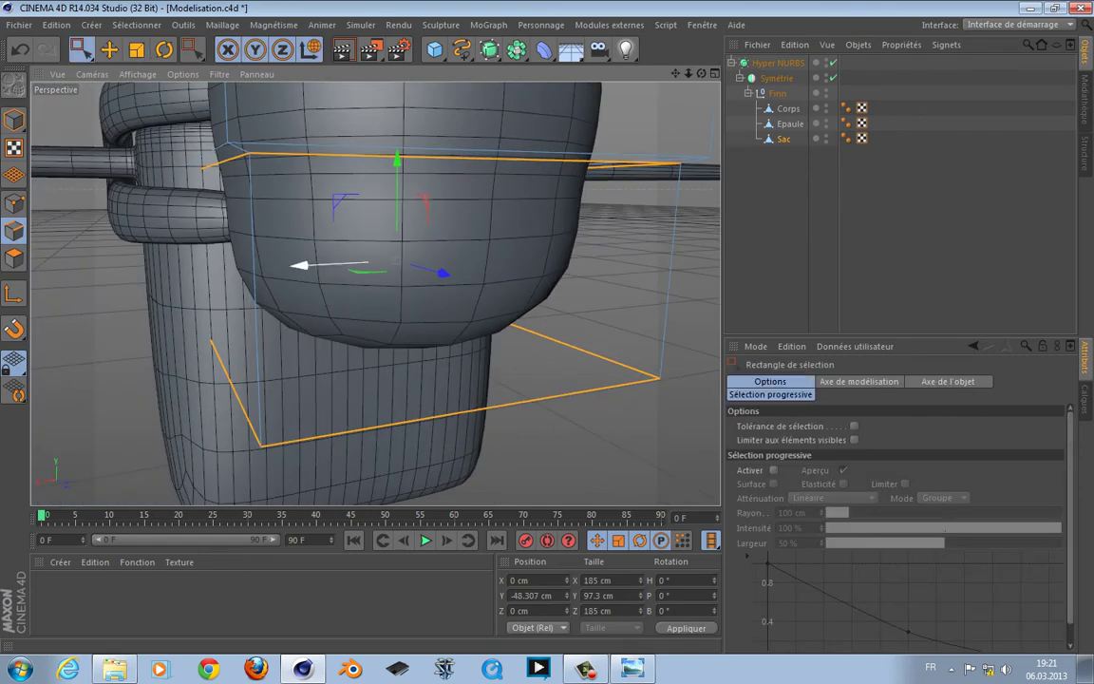
scroll(323, 267, down, 4)
alt+middle_drag(323, 267, 321, 350)
alt+drag(408, 349, 330, 359)
scroll(330, 361, down, 4)
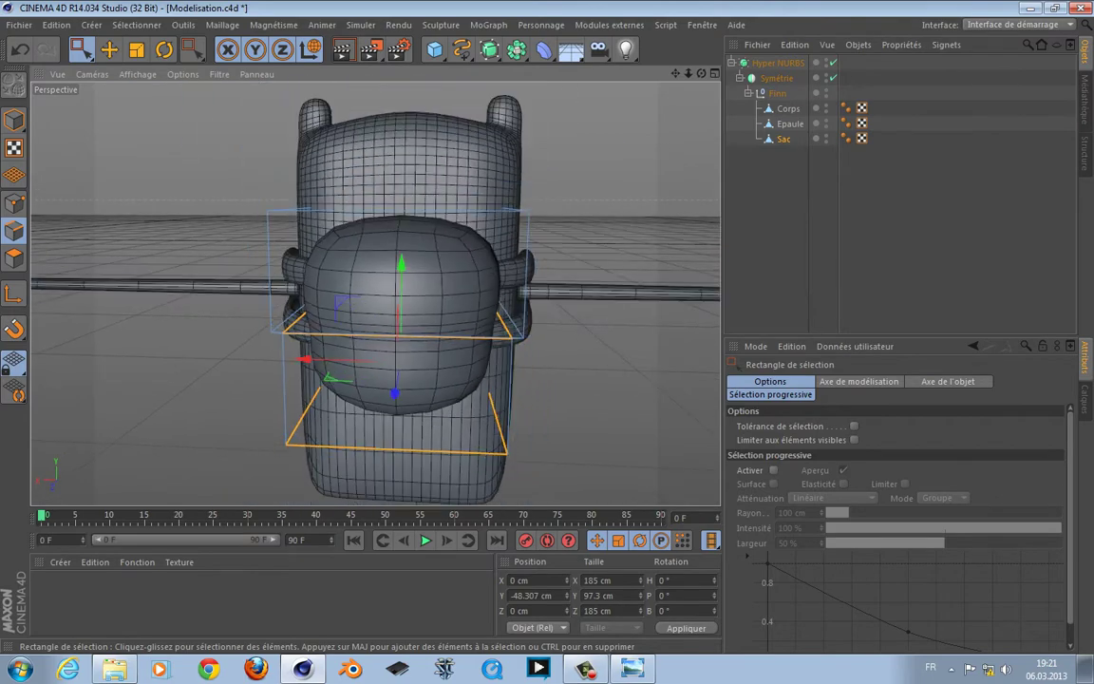
alt+drag(375, 293, 389, 368)
Select Sac's top polygon and scale it uniformly in X and Z to about 124.8 cm.
drag(82, 50, 113, 72)
click(13, 258)
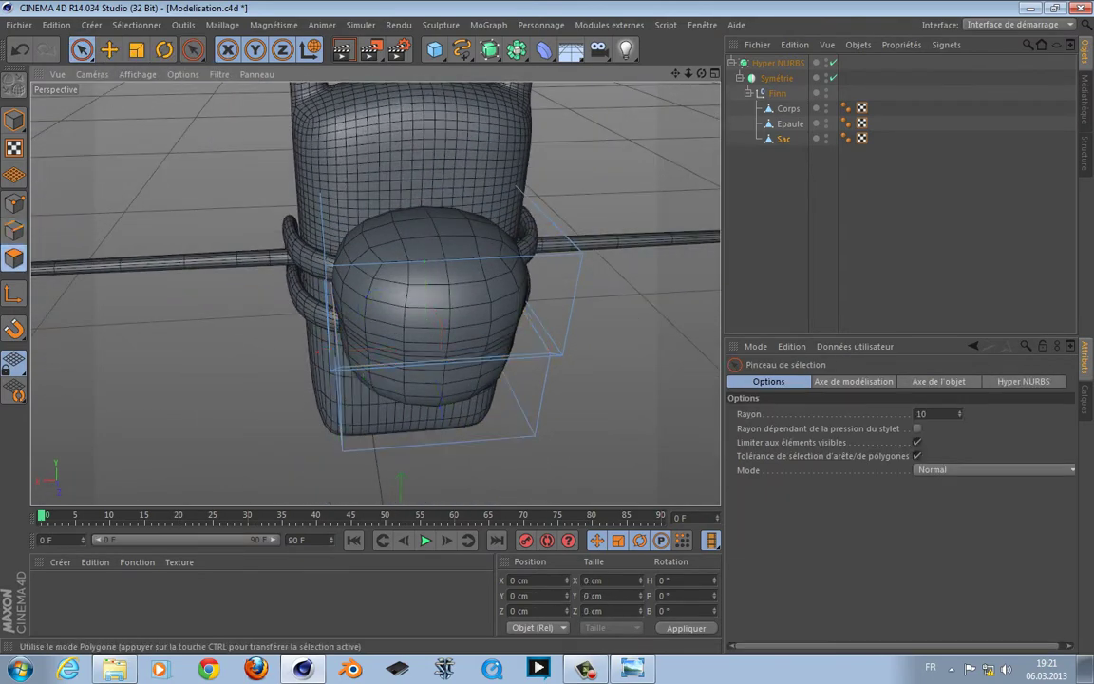
click(387, 213)
key(t)
mouse_move(371, 152)
mouse_down()
mouse_move(391, 171)
mouse_move(366, 172)
mouse_move(377, 172)
mouse_up()
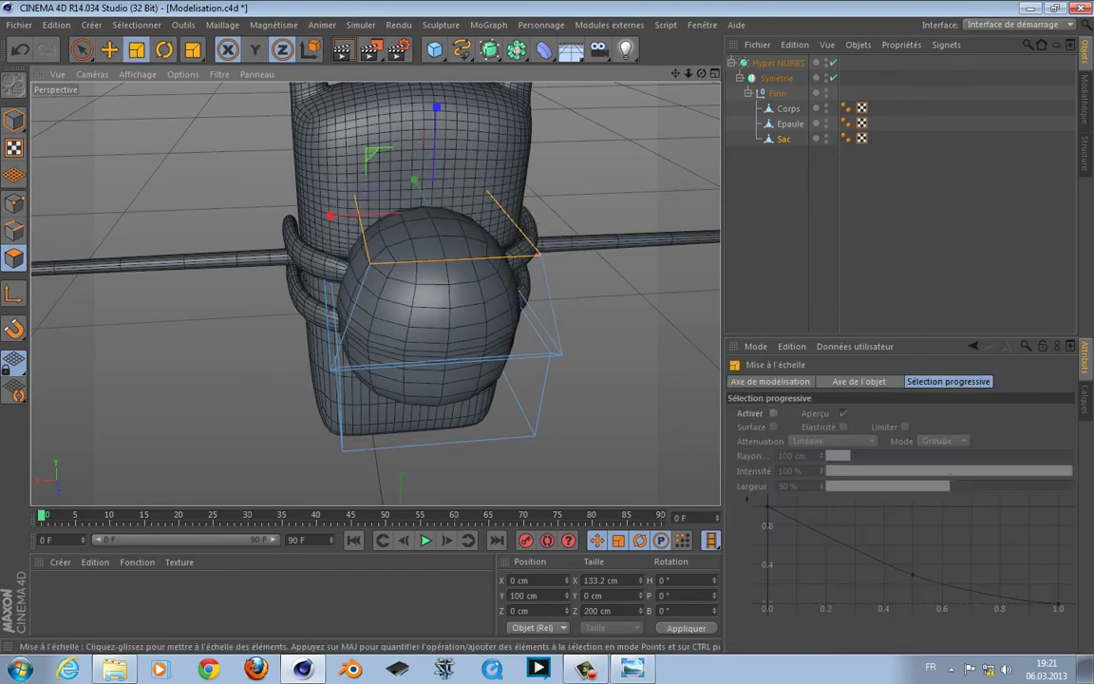
key(ctrl+z)
click(254, 49)
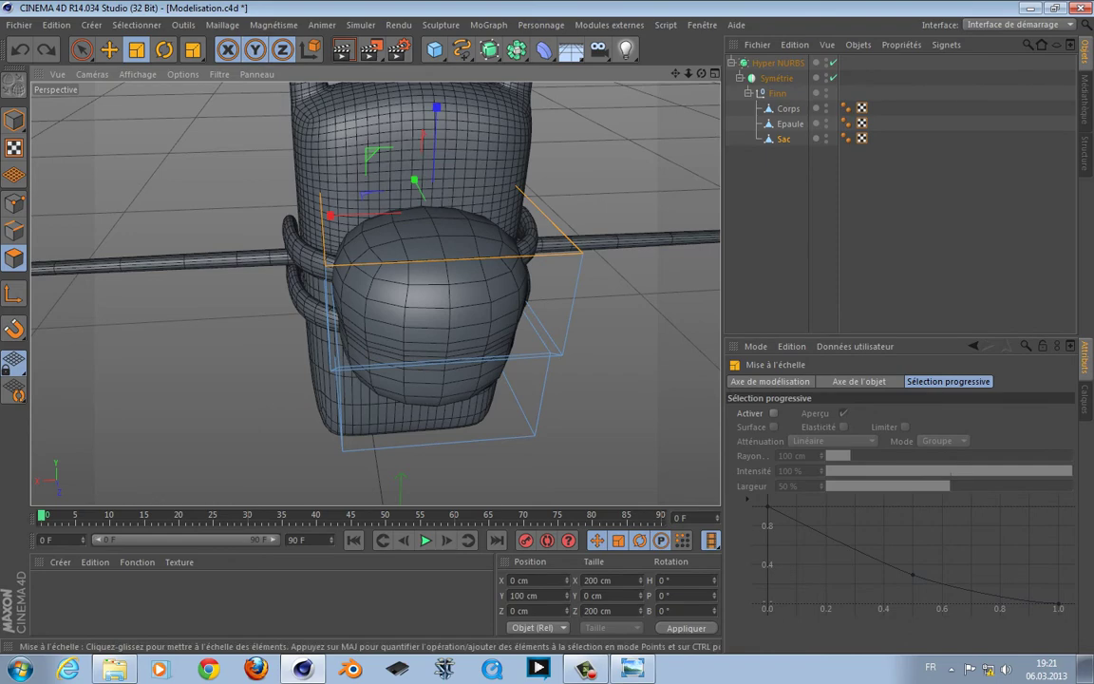
drag(466, 186, 427, 192)
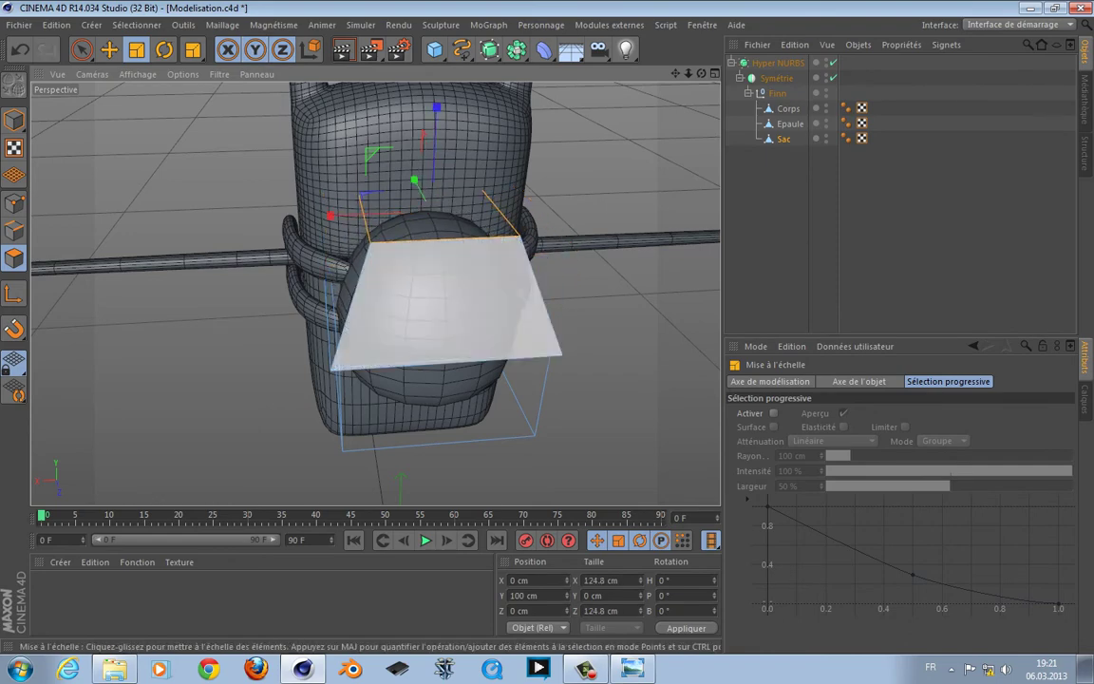
Select Sac's bottom polygon and lower it along Y to about -108.7 cm.
alt+drag(447, 285, 482, 211)
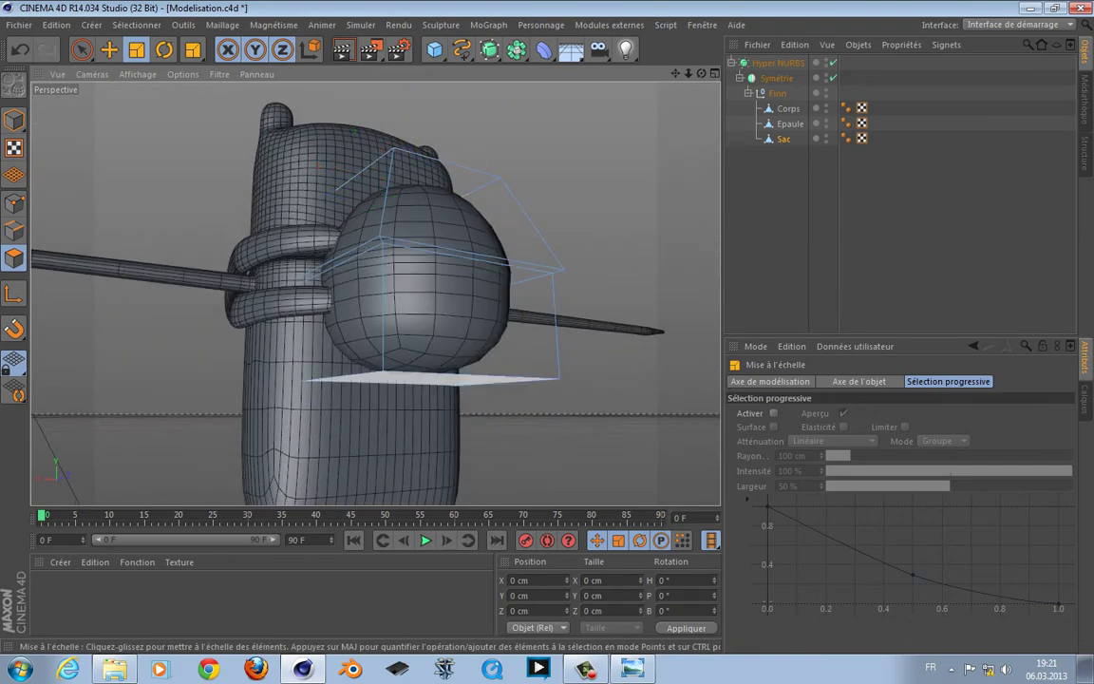
key(space)
click(447, 390)
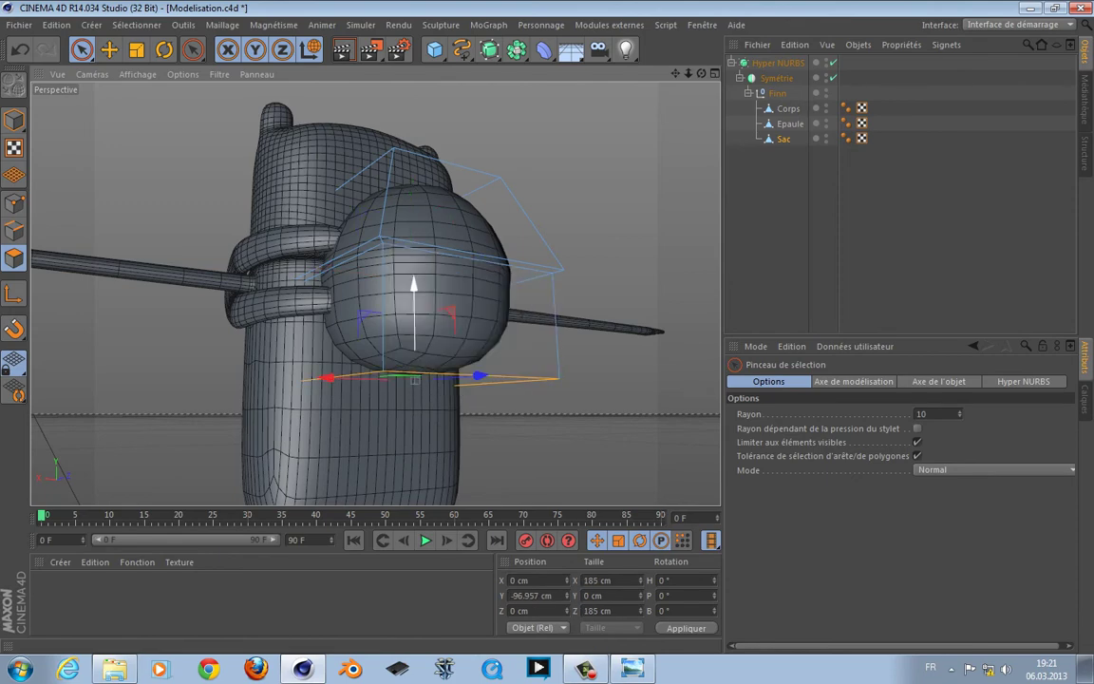
drag(414, 286, 375, 293)
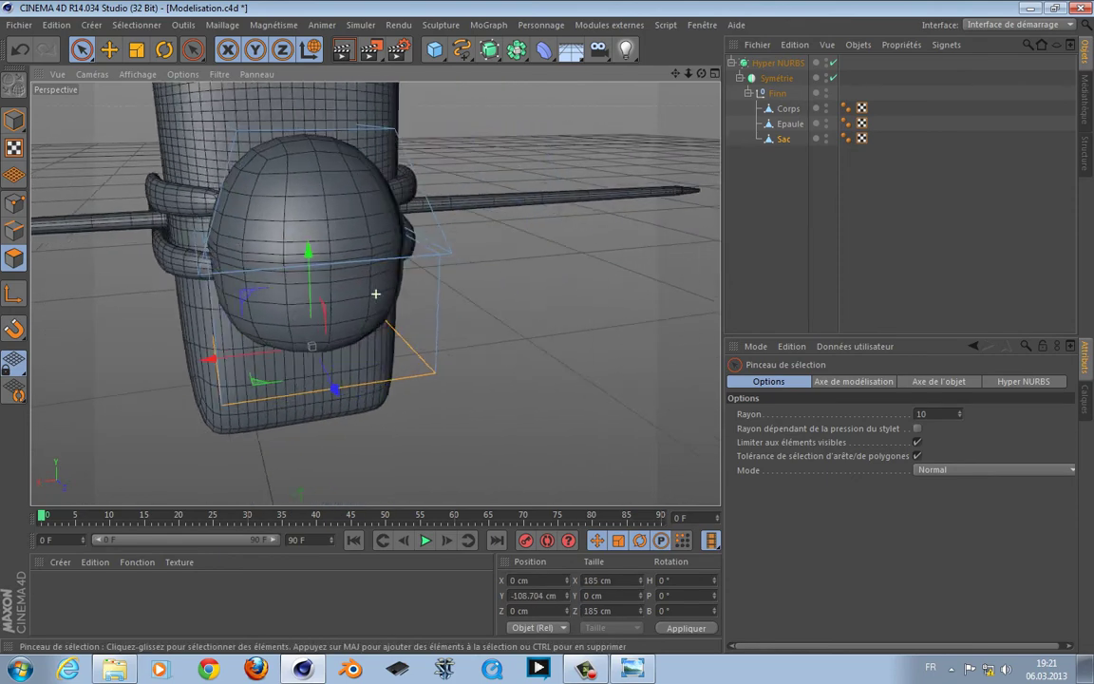
Cut a vertical edge loop down the middle of Sac with the Knife in loop mode.
alt+drag(522, 282, 474, 307)
key(k)
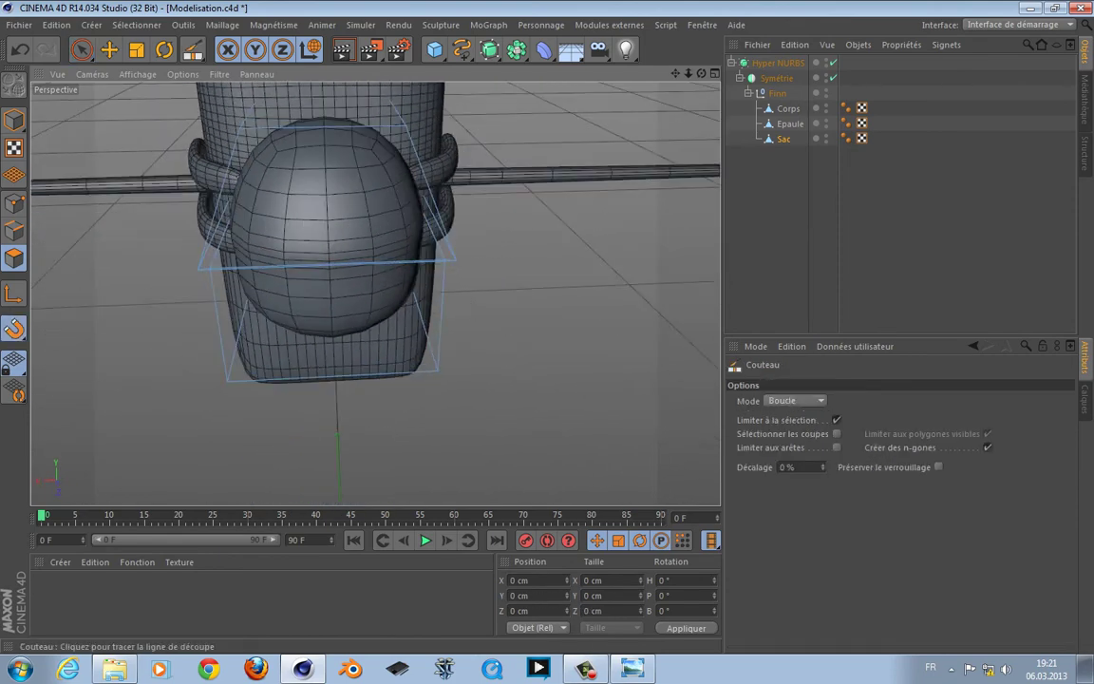
drag(815, 467, 782, 467)
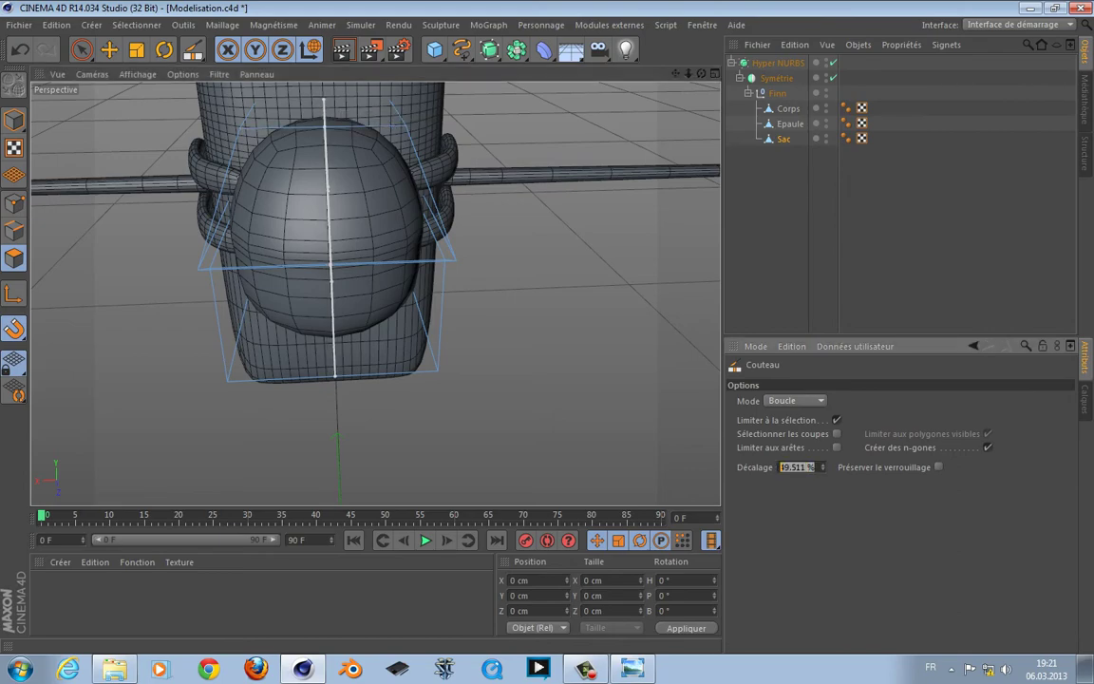
click(331, 265)
Select Sac's vertical middle edge loop and bevel it into two widely spaced vertical loops.
alt+drag(331, 265, 294, 243)
alt+drag(376, 294, 394, 309)
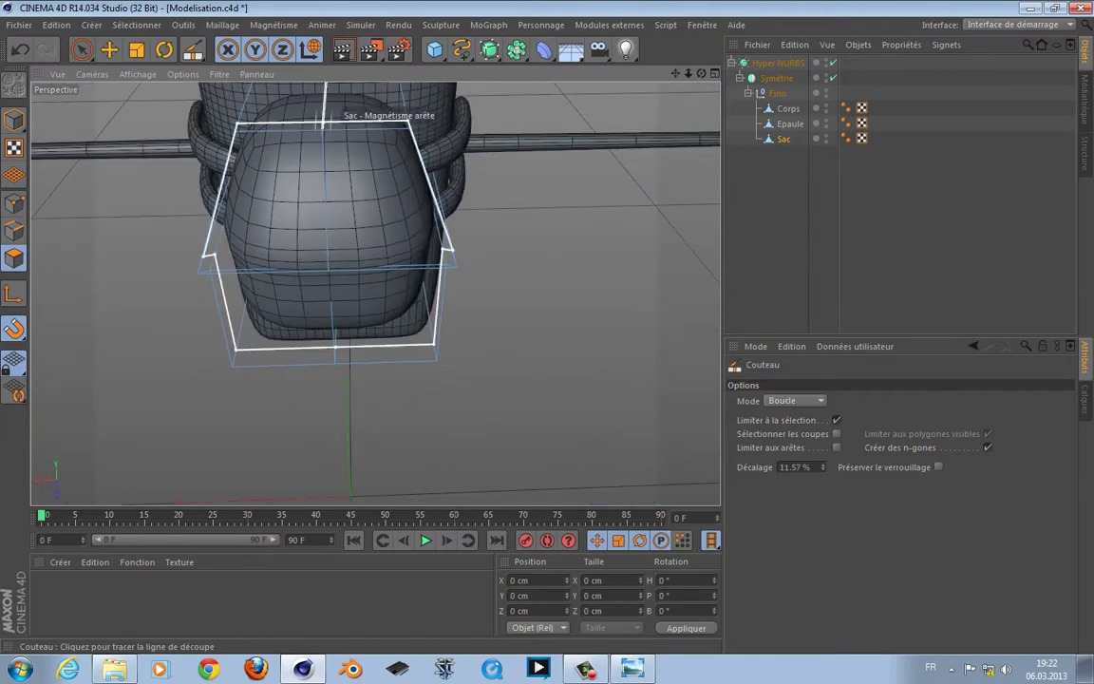
key(u)
key(l)
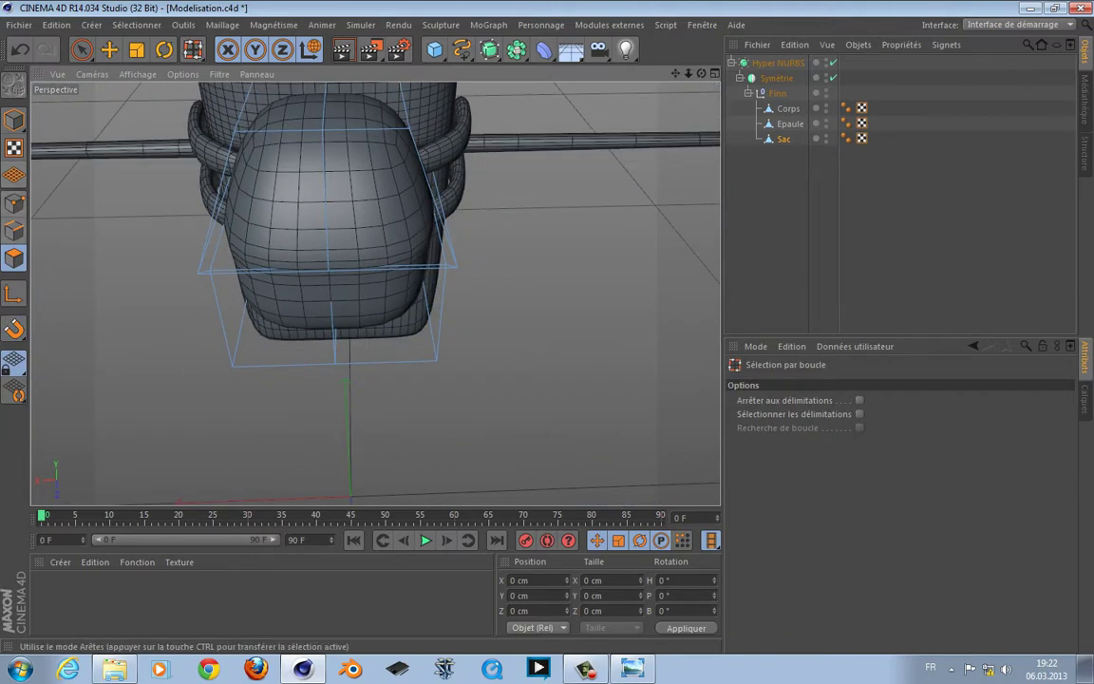
click(13, 231)
click(326, 223)
key(m)
key(s)
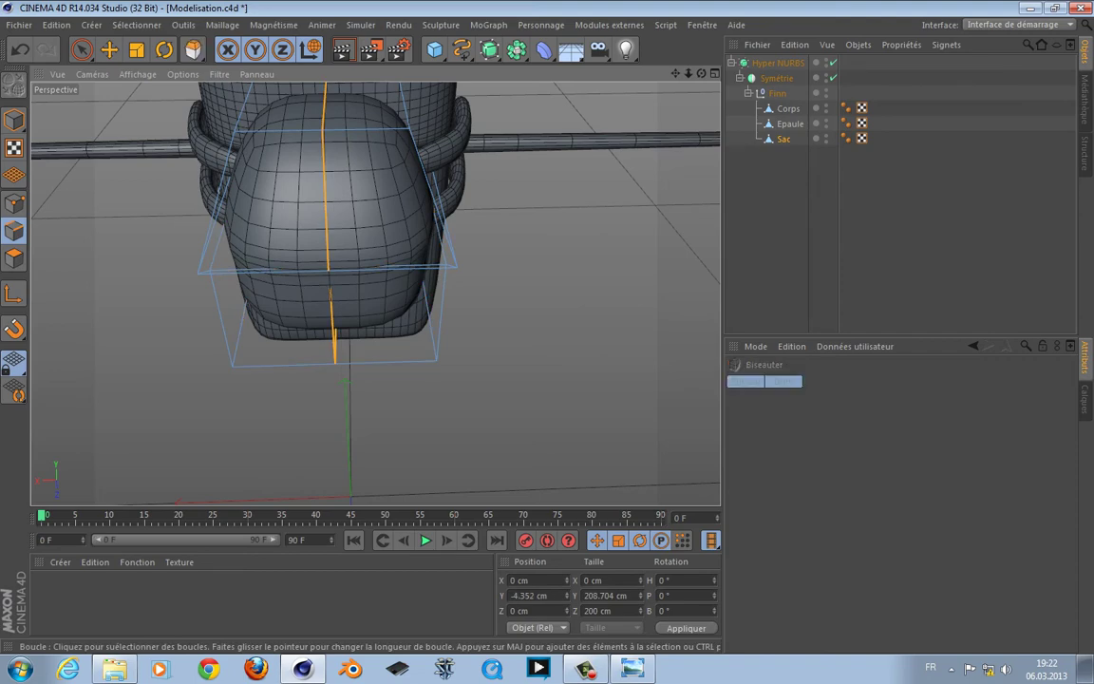
drag(327, 223, 426, 223)
mouse_move(375, 293)
alt+mouse_down()
mouse_move(370, 237)
mouse_move(376, 317)
alt+mouse_up()
drag(82, 50, 133, 98)
click(14, 203)
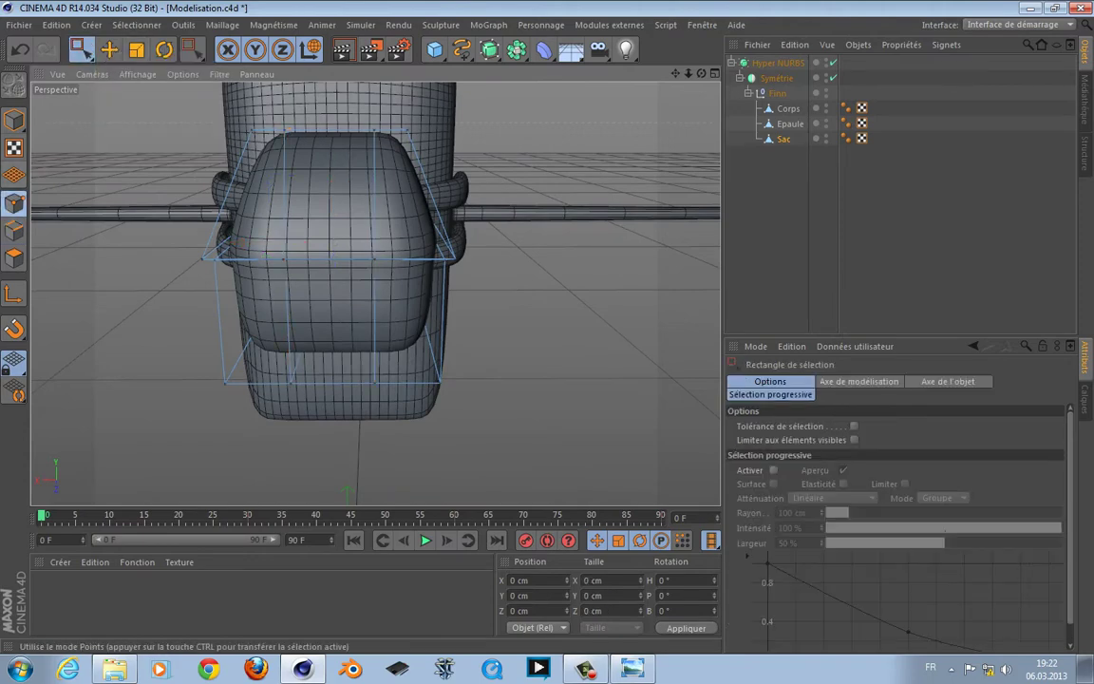
drag(429, 180, 429, 181)
alt+drag(283, 193, 240, 138)
alt+middle_drag(283, 109, 275, 184)
scroll(275, 185, down, 3)
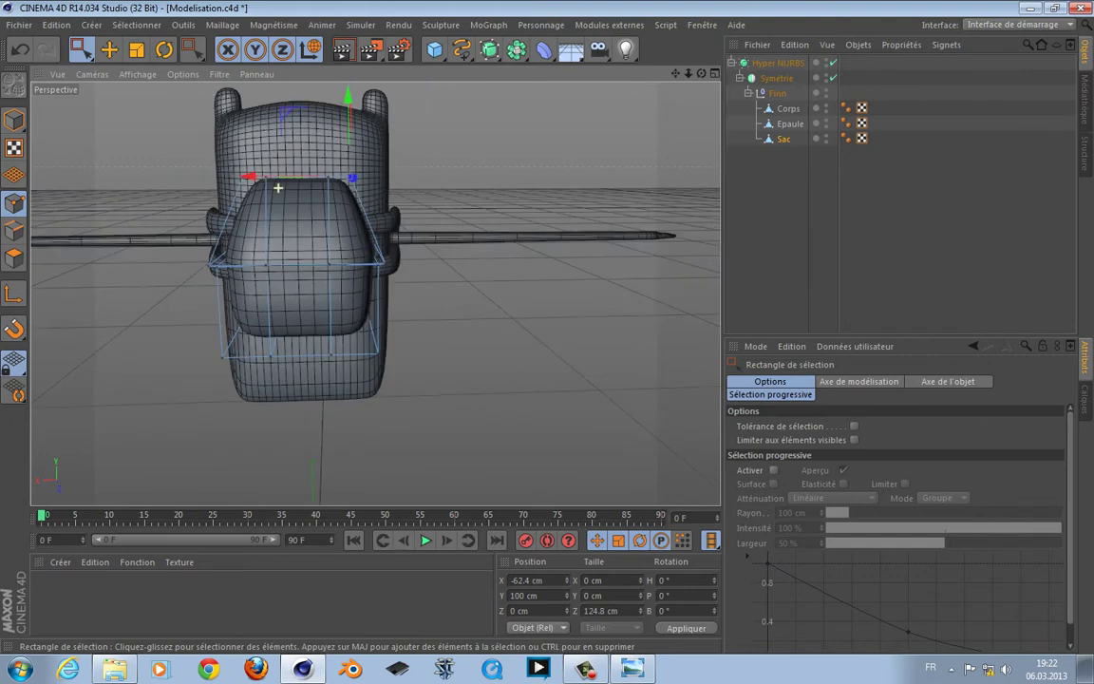
alt+drag(333, 173, 335, 203)
key(F4)
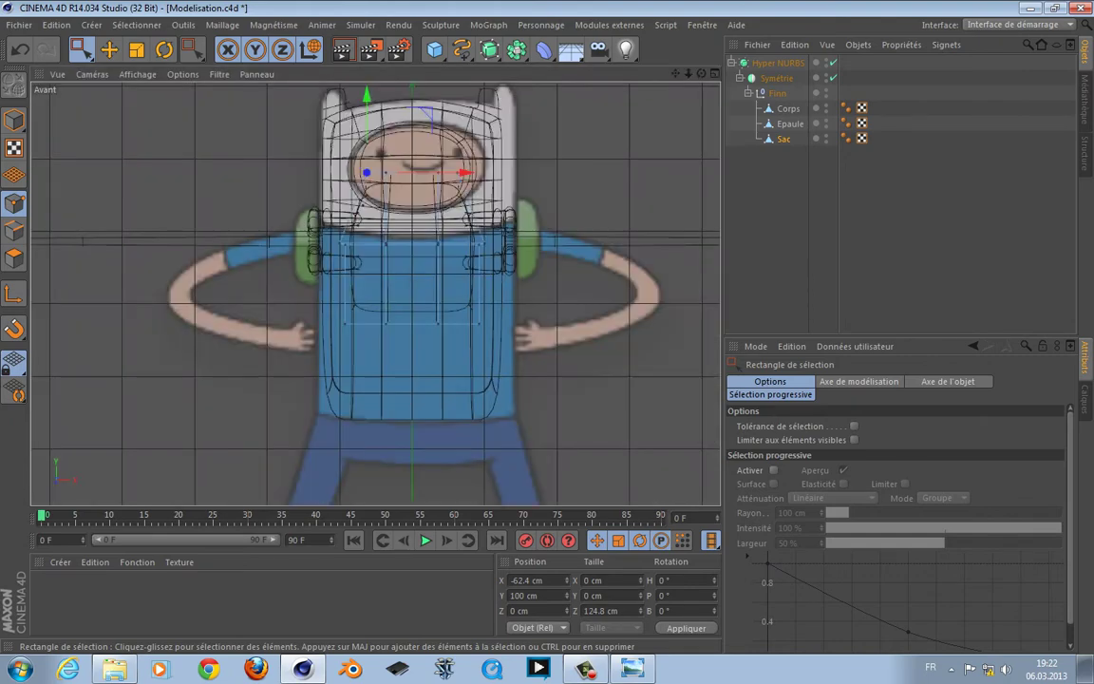
scroll(551, 133, up, 3)
drag(334, 497, 329, 504)
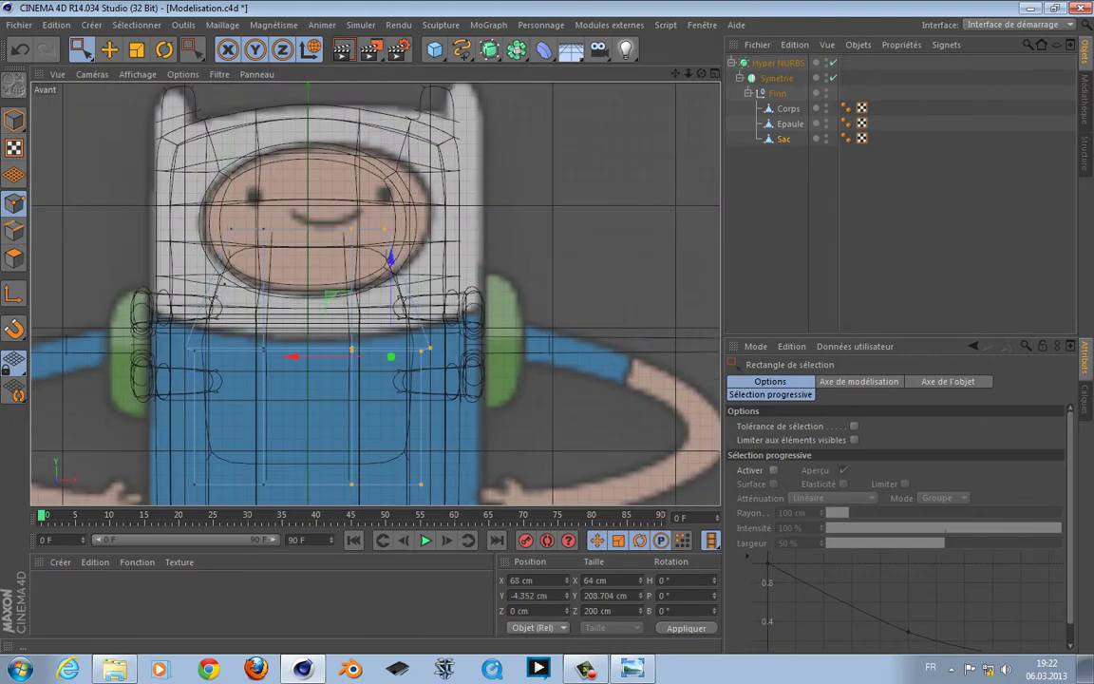
key(F1)
scroll(346, 308, up, 3)
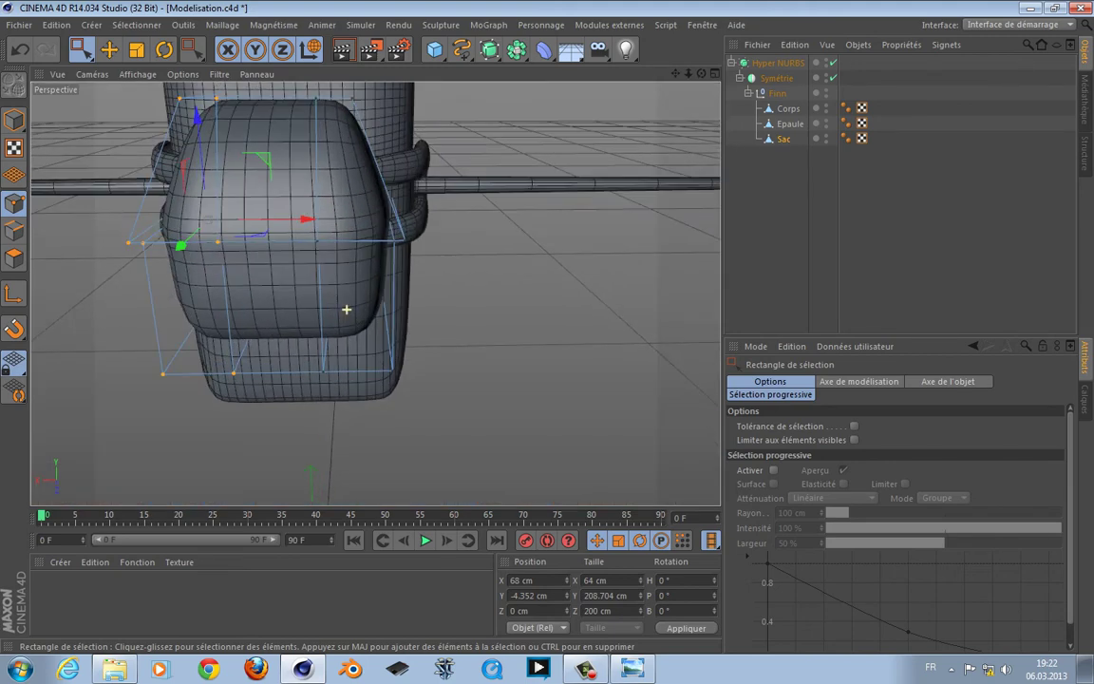
drag(81, 50, 114, 72)
click(91, 216)
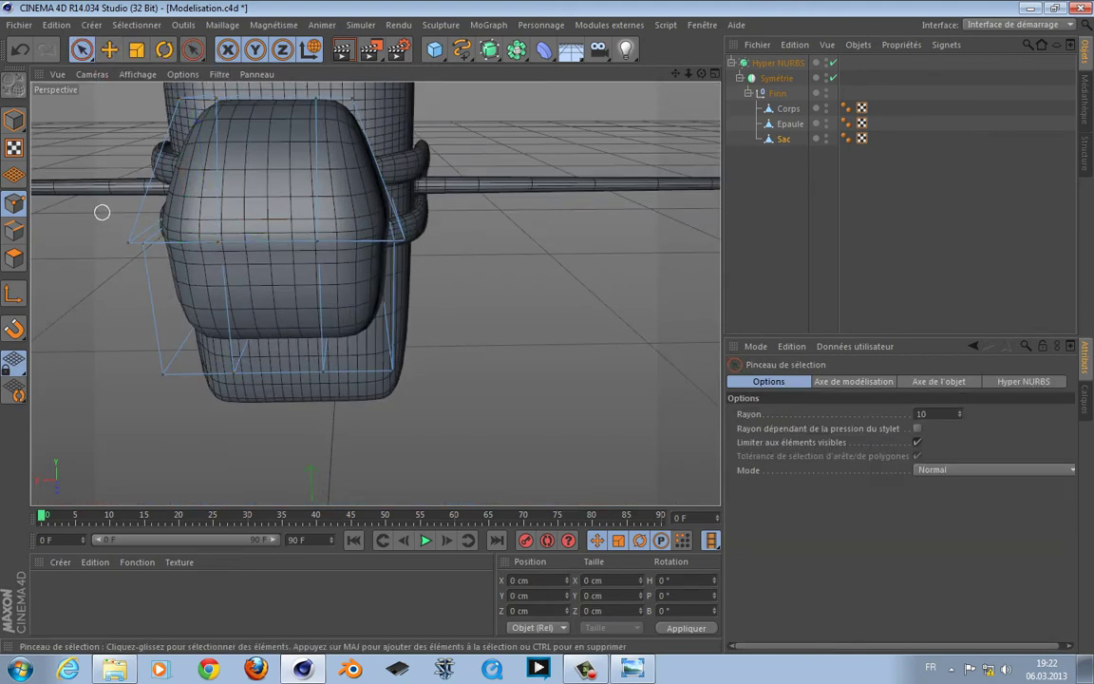
Cut a new vertical edge loop between Sac's two beveled vertical loops with the Knife at a 50% offset.
key(k)
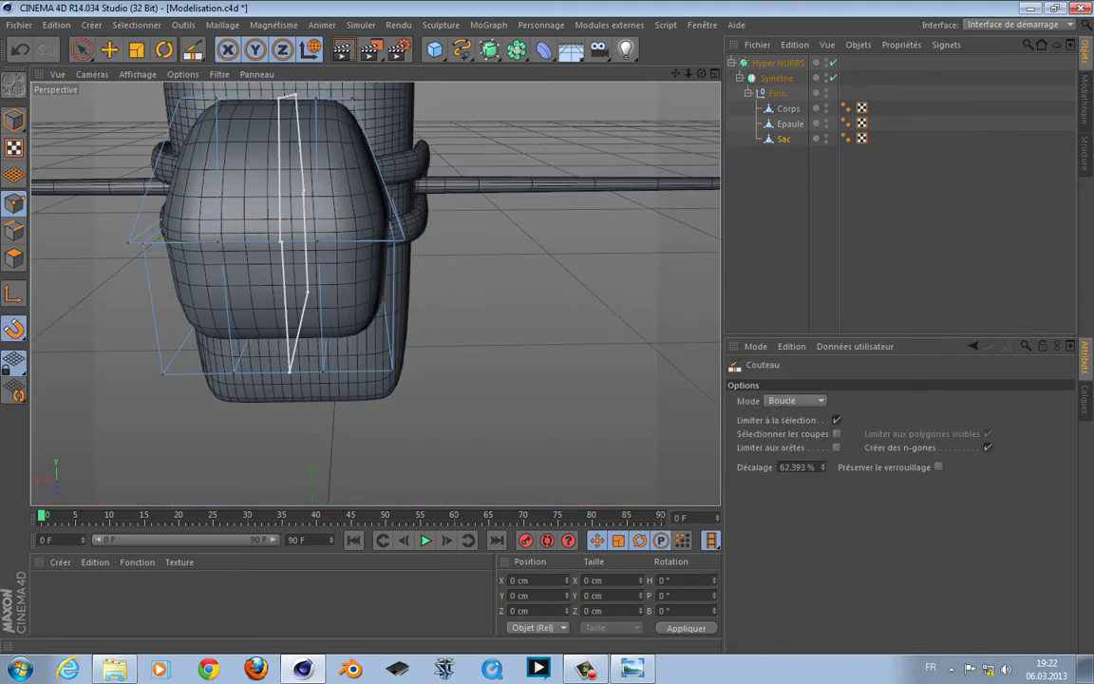
drag(815, 467, 806, 468)
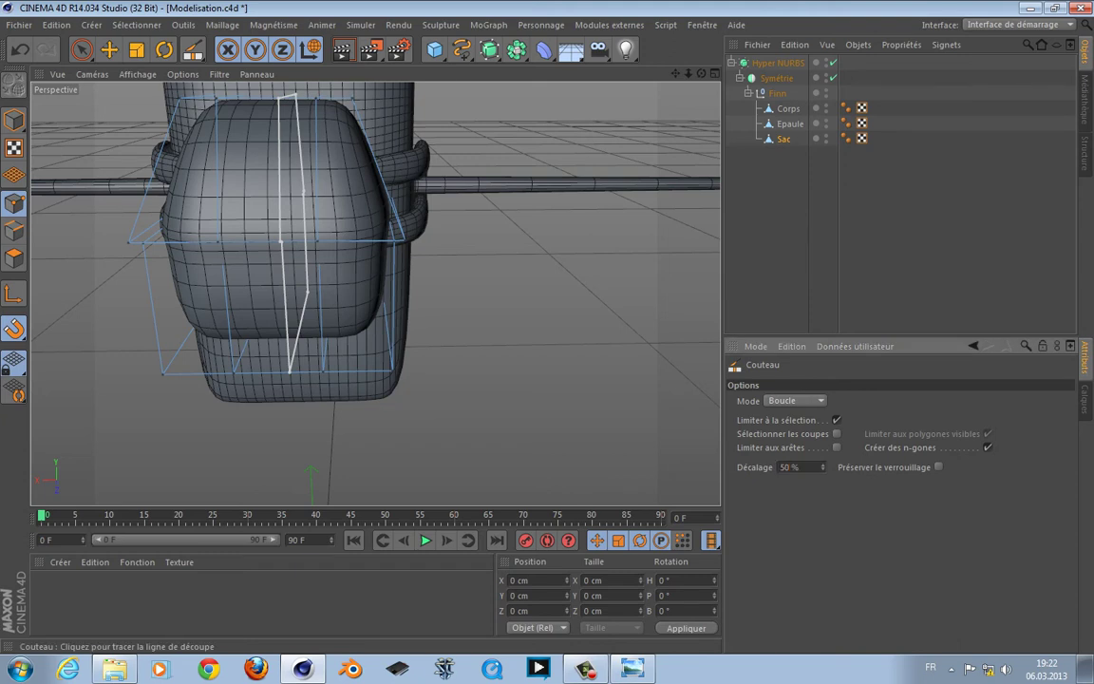
click(267, 241)
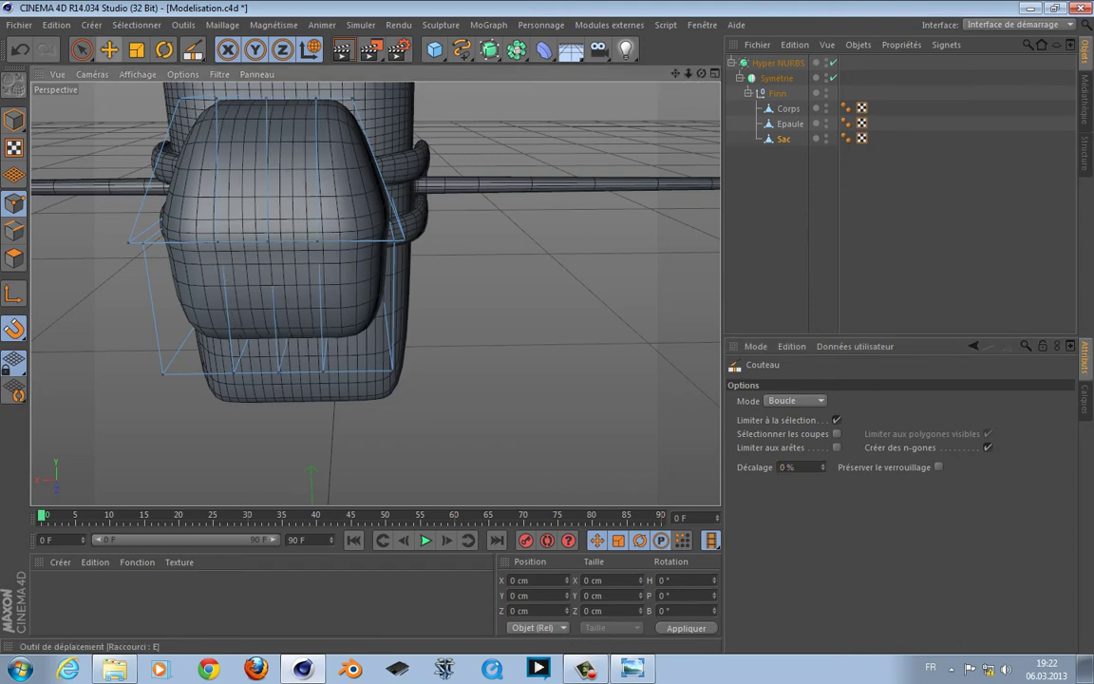
In the front view, select all of Sac's points on the positive X side of the centre line and delete them.
key(F4)
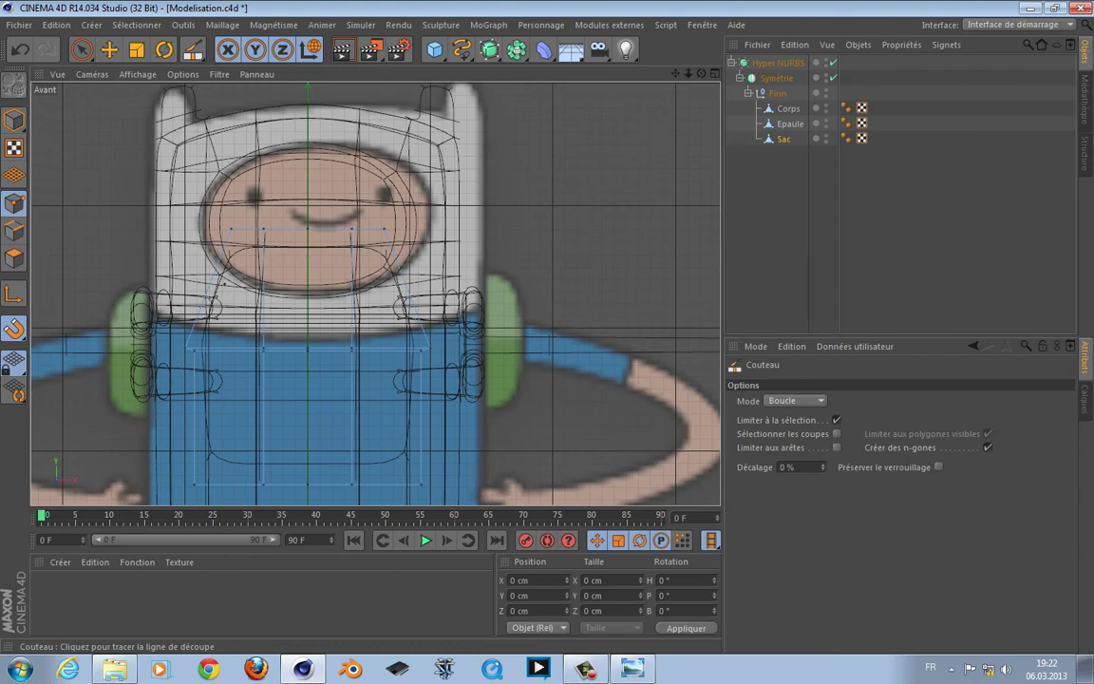
key(space)
drag(83, 49, 114, 98)
drag(478, 155, 447, 203)
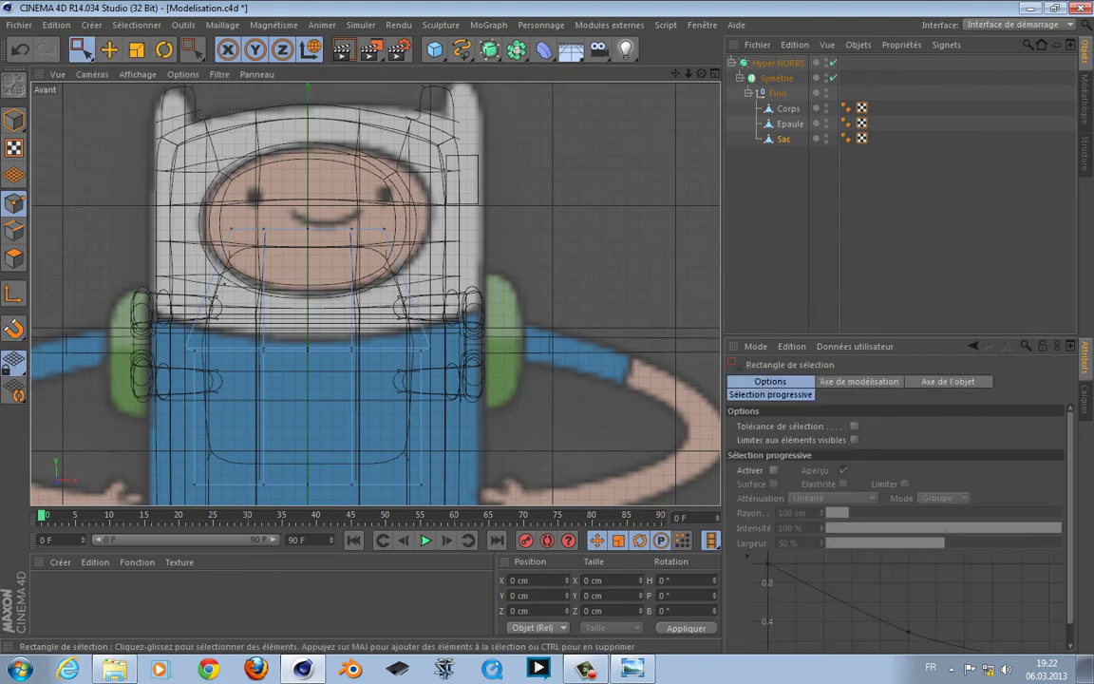
drag(316, 504, 313, 504)
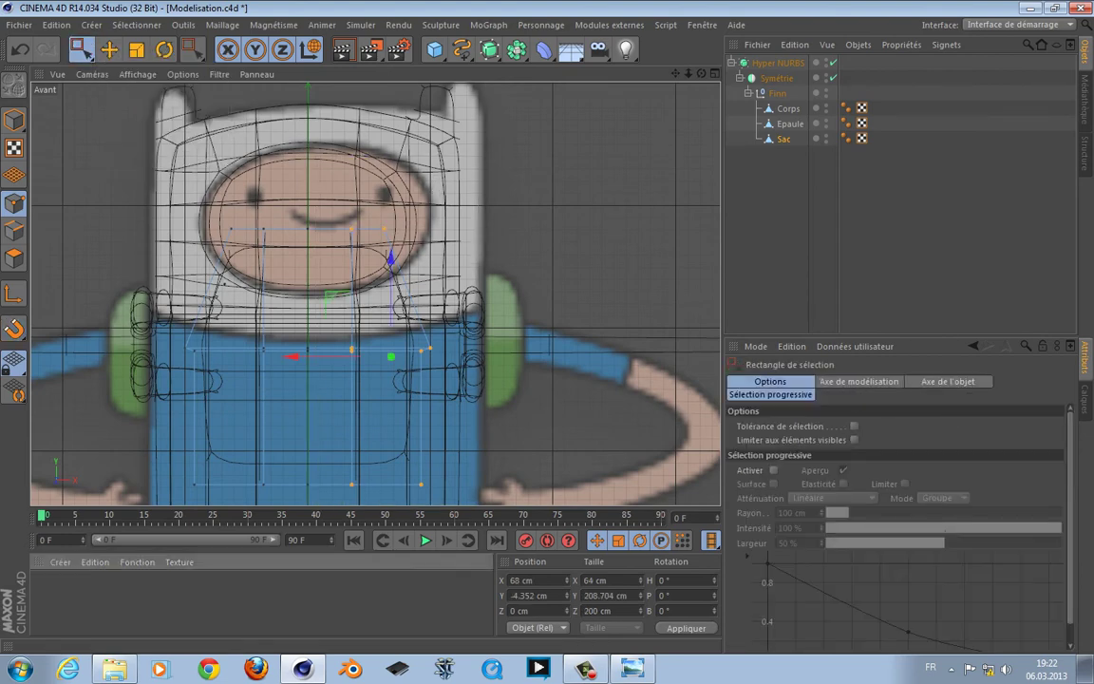
key(F1)
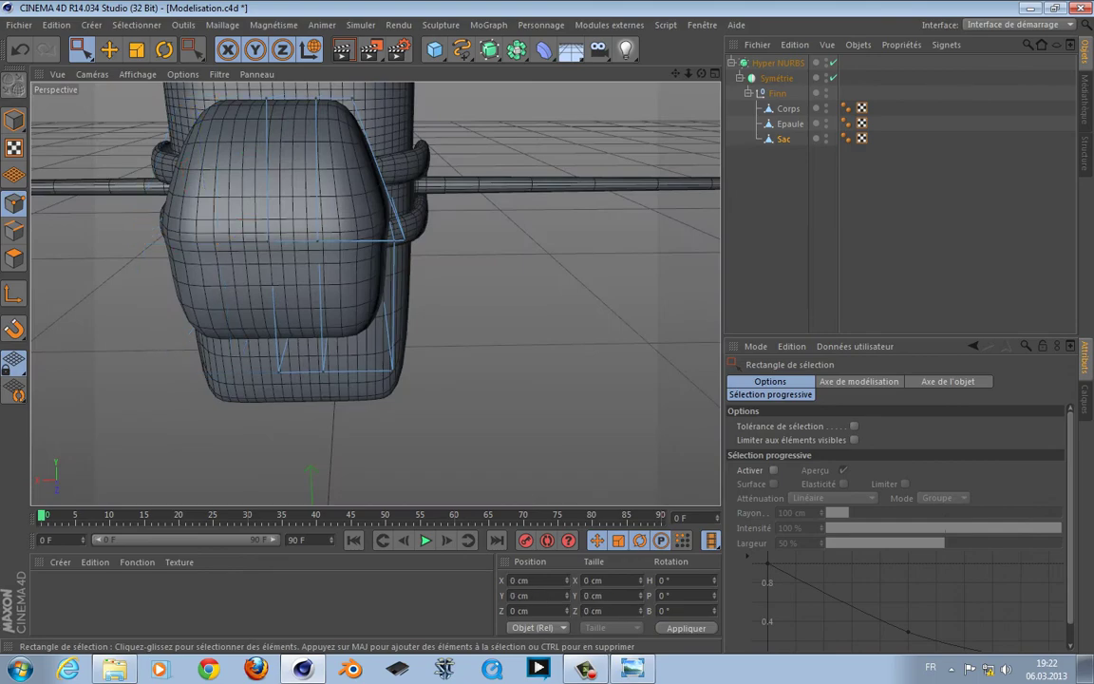
Select the two outer rear points of Sac's top face and move them inward along Z to about 42.6 cm.
alt+drag(285, 266, 266, 370)
key(q)
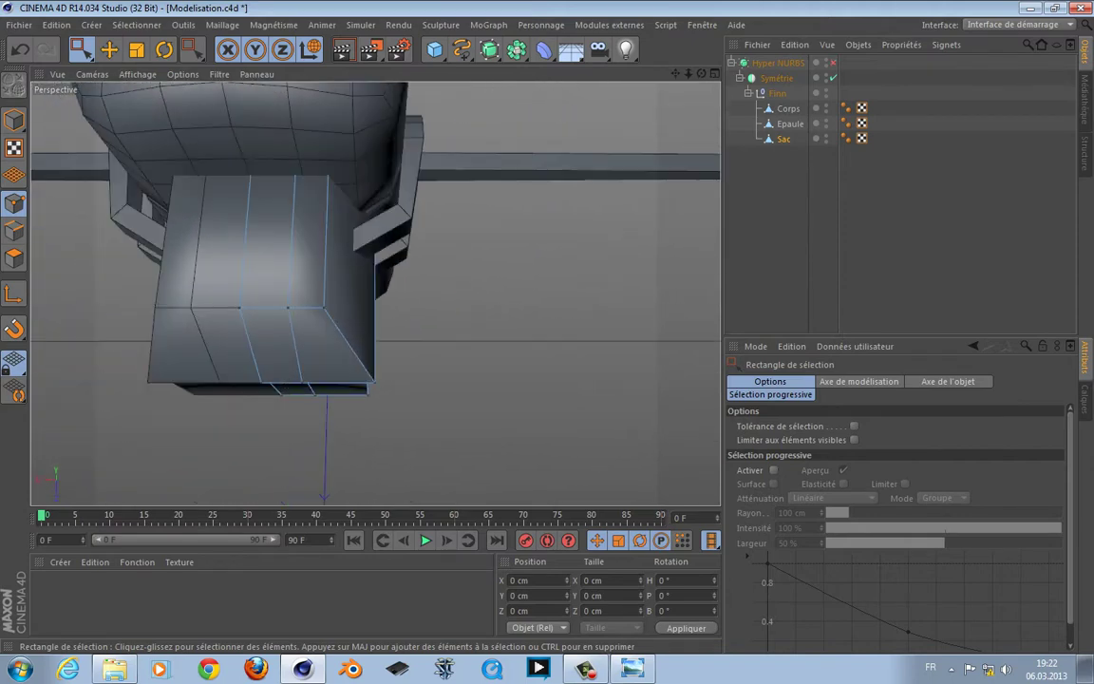
drag(81, 49, 156, 68)
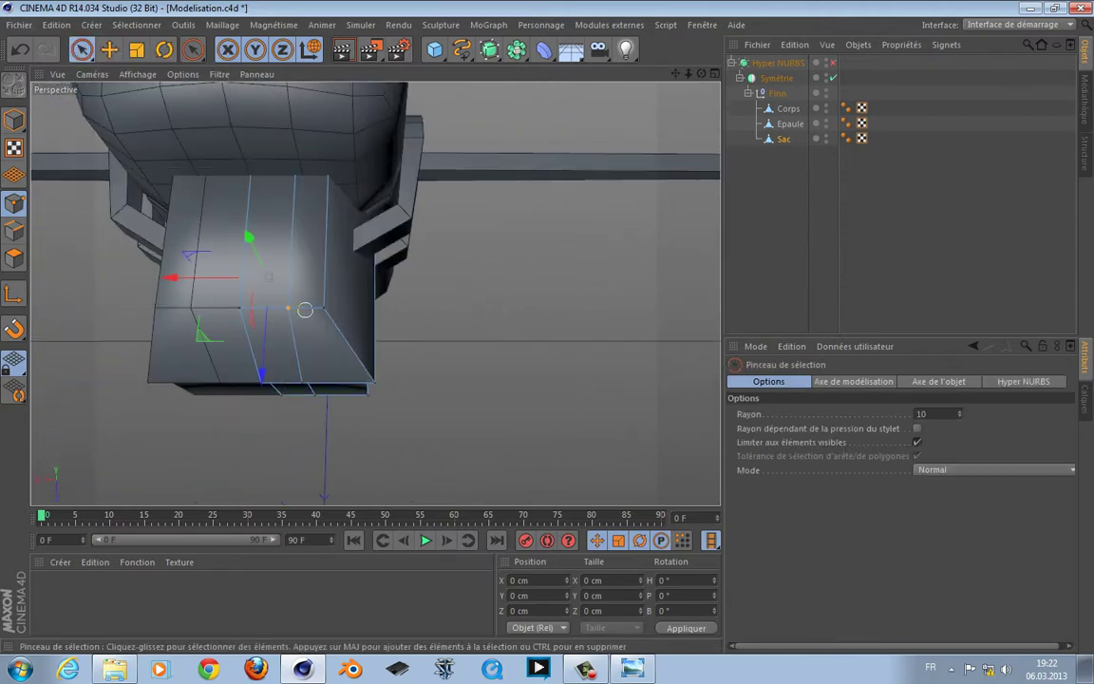
key(q)
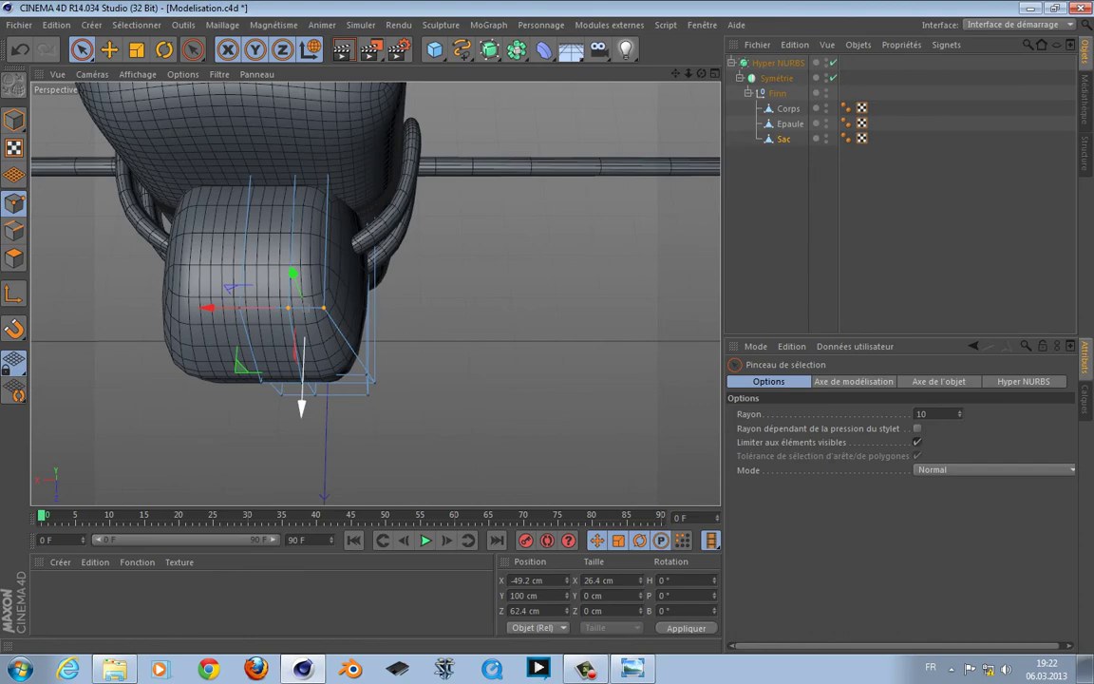
drag(301, 406, 340, 274)
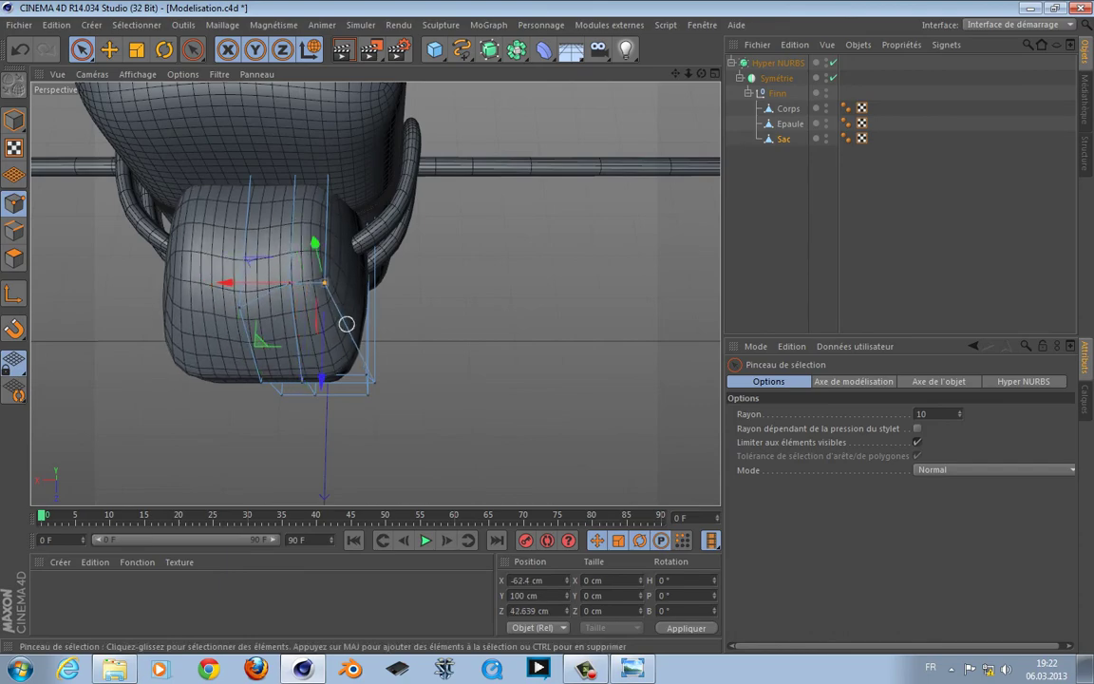
Move the outermost rear corner point of Sac's top face further inward along Z to about 19.9 cm.
drag(321, 376, 485, 134)
scroll(392, 296, up, 5)
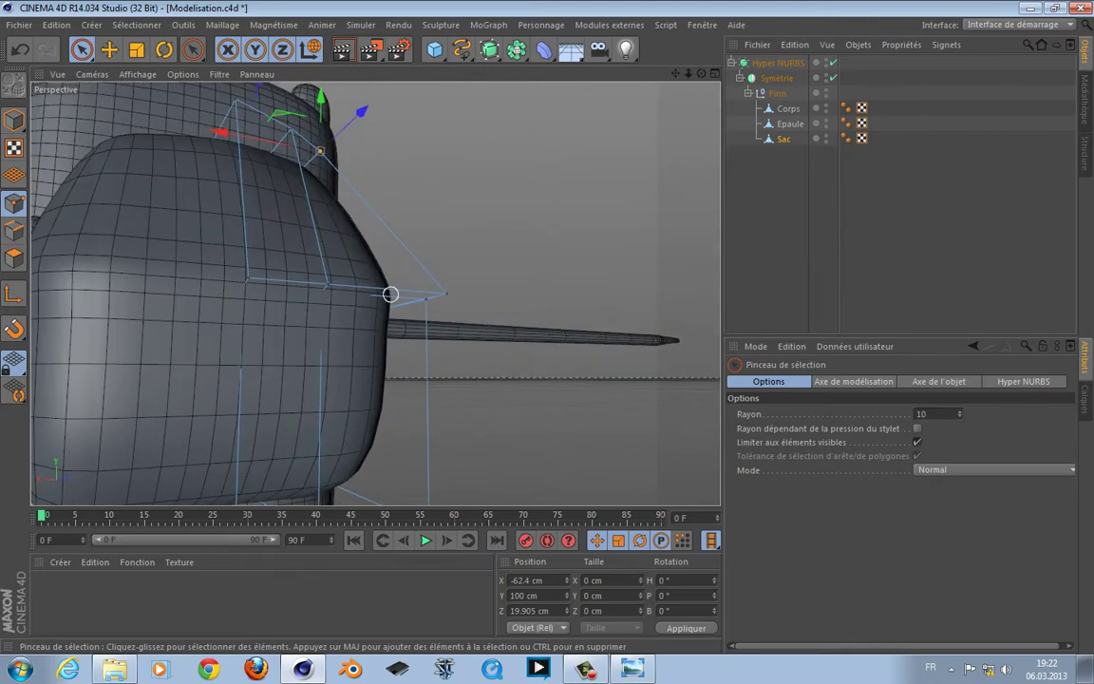
Try an inner extrusion of 0.5 cm on the thin polygon loop around Sac's middle.
click(13, 257)
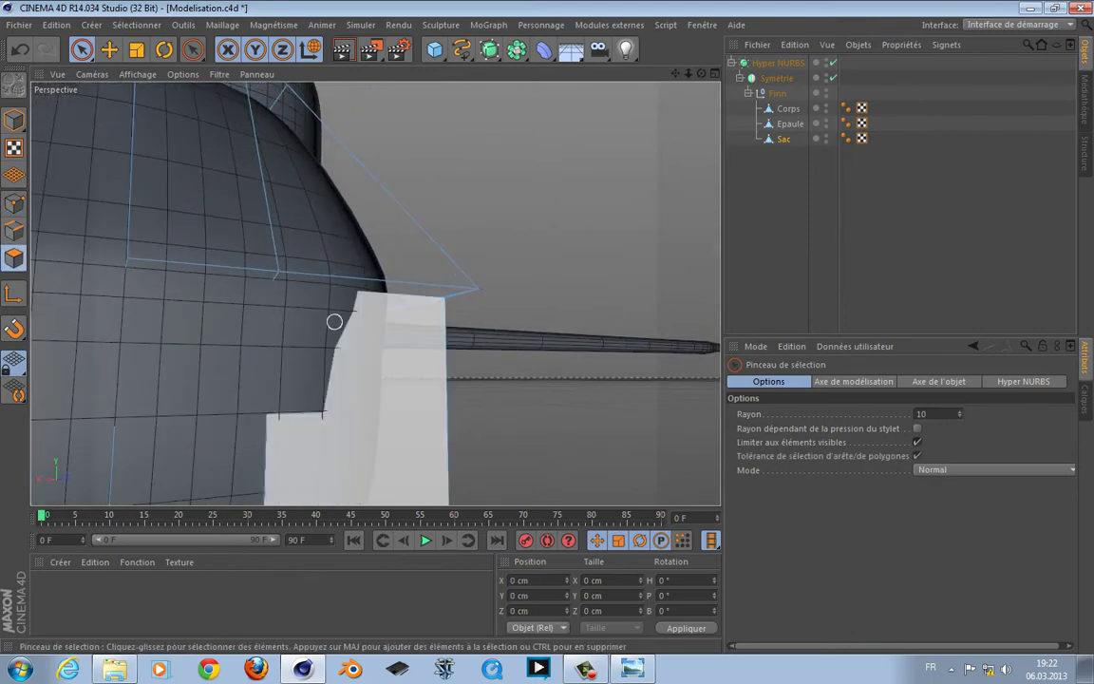
key(u)
key(l)
click(373, 287)
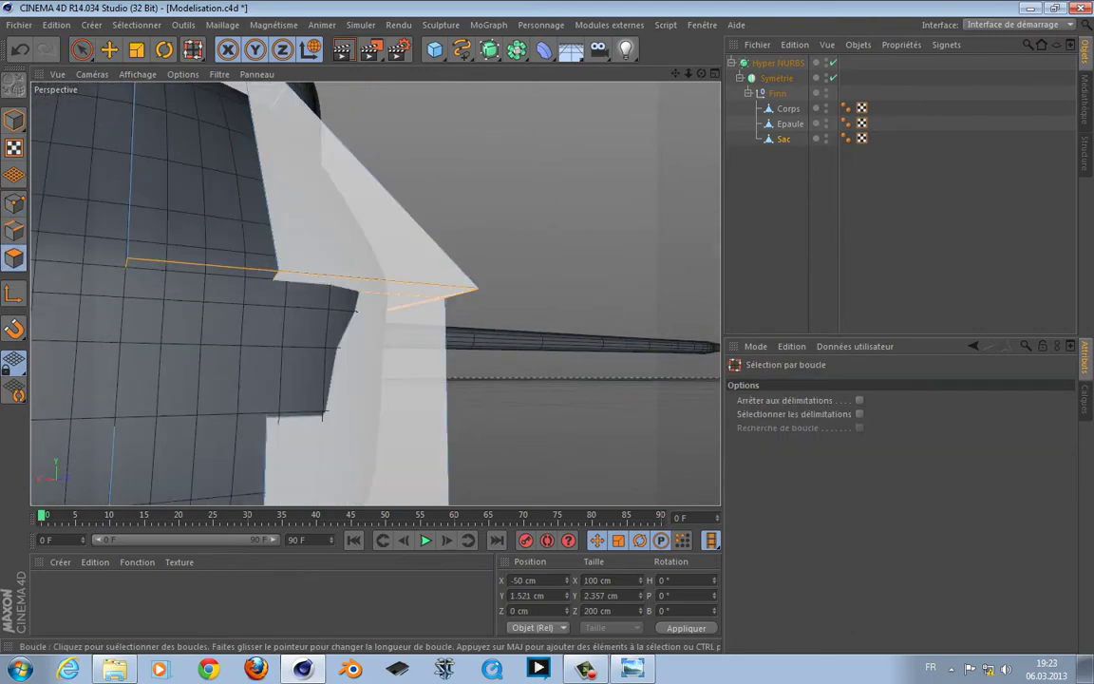
alt+drag(386, 317, 249, 312)
key(i)
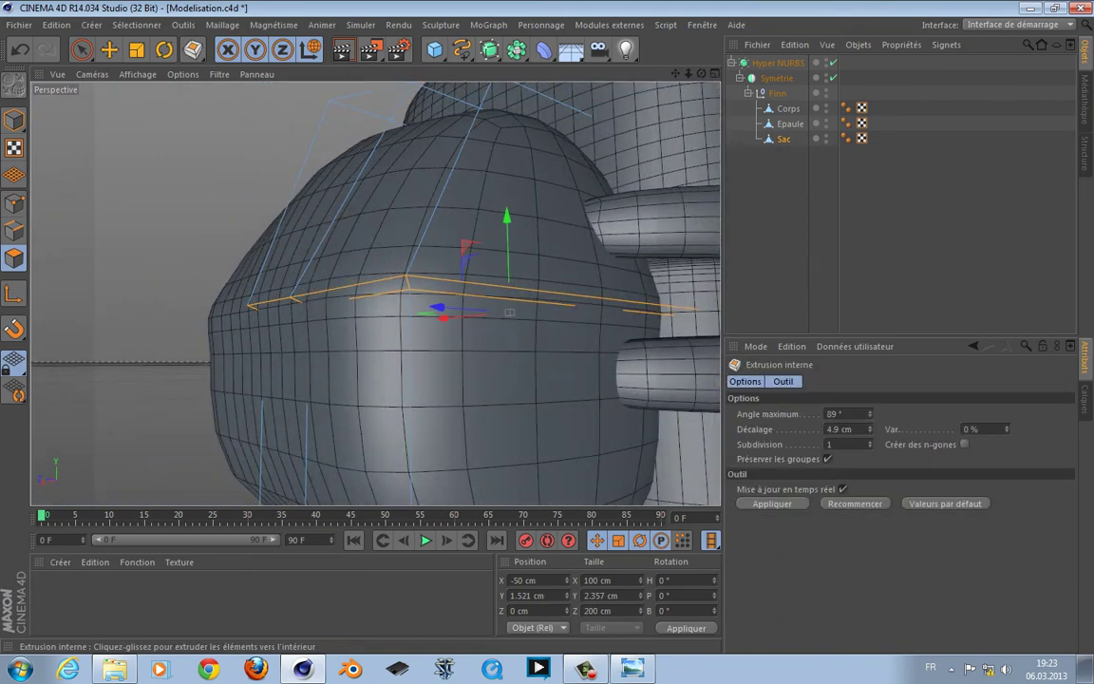
drag(509, 312, 521, 313)
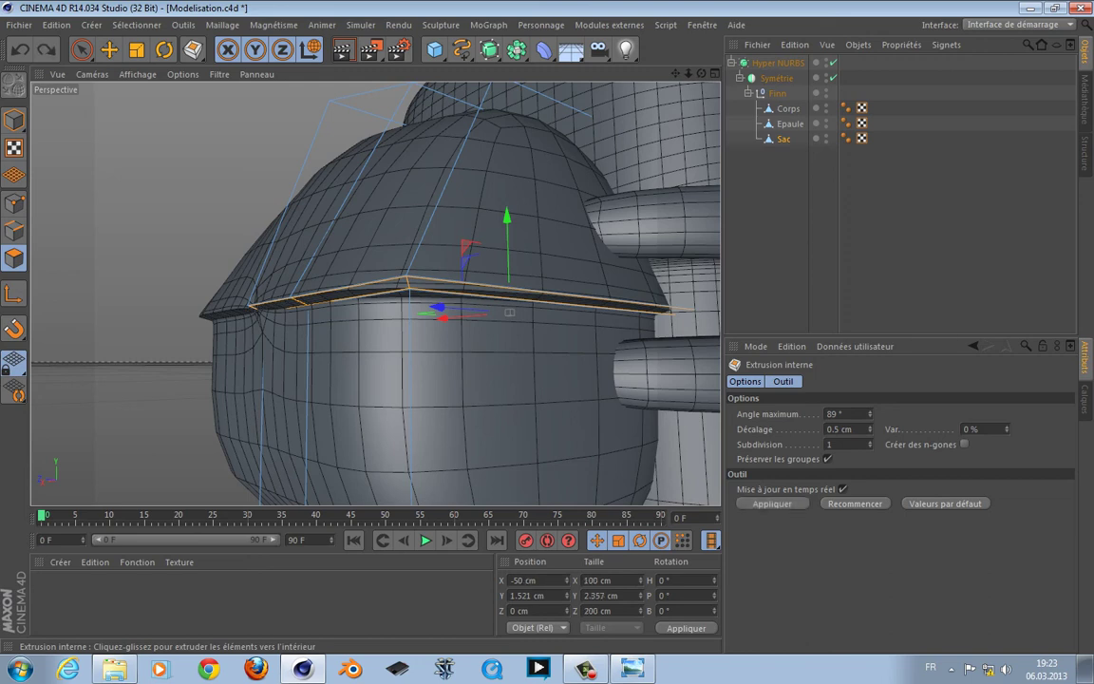
key(ctrl+z)
Select the upper edge loop of Sac's thin middle band and bevel it with a 3 cm inner offset.
click(13, 231)
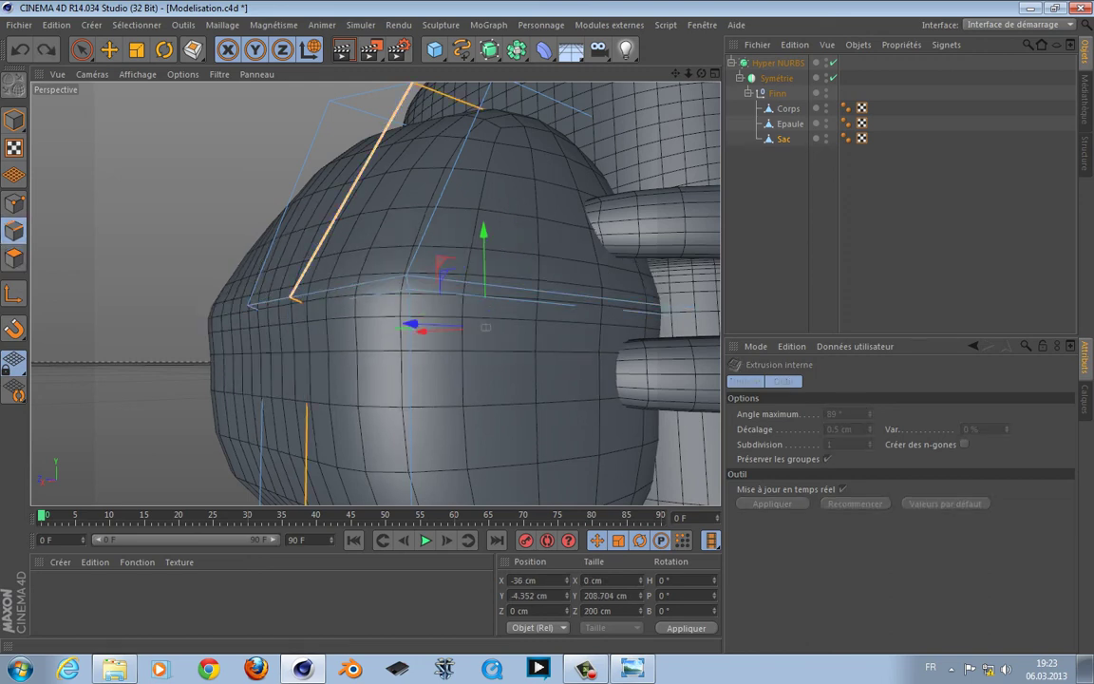
key(u)
key(l)
click(513, 288)
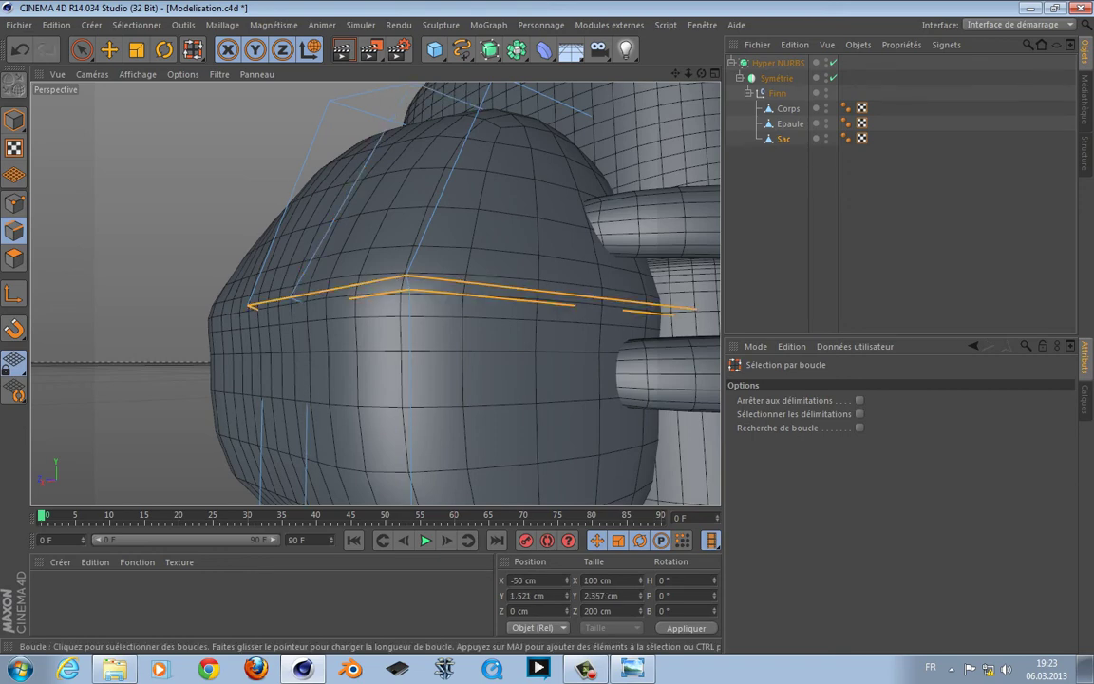
key(F4)
scroll(268, 327, up, 7)
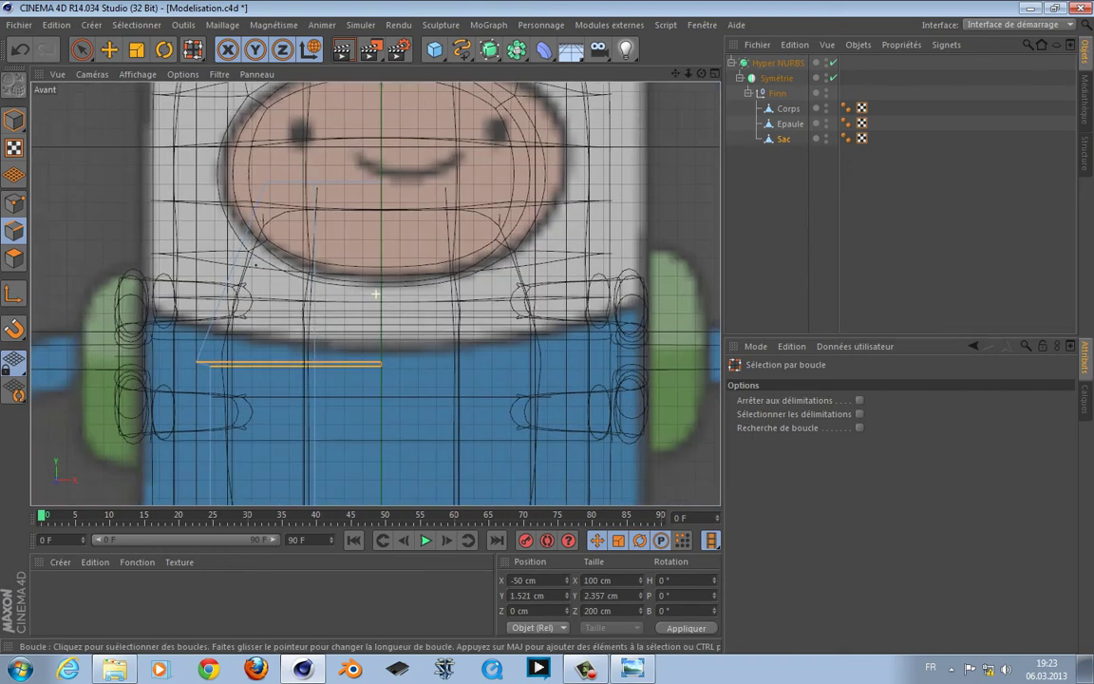
drag(83, 50, 152, 99)
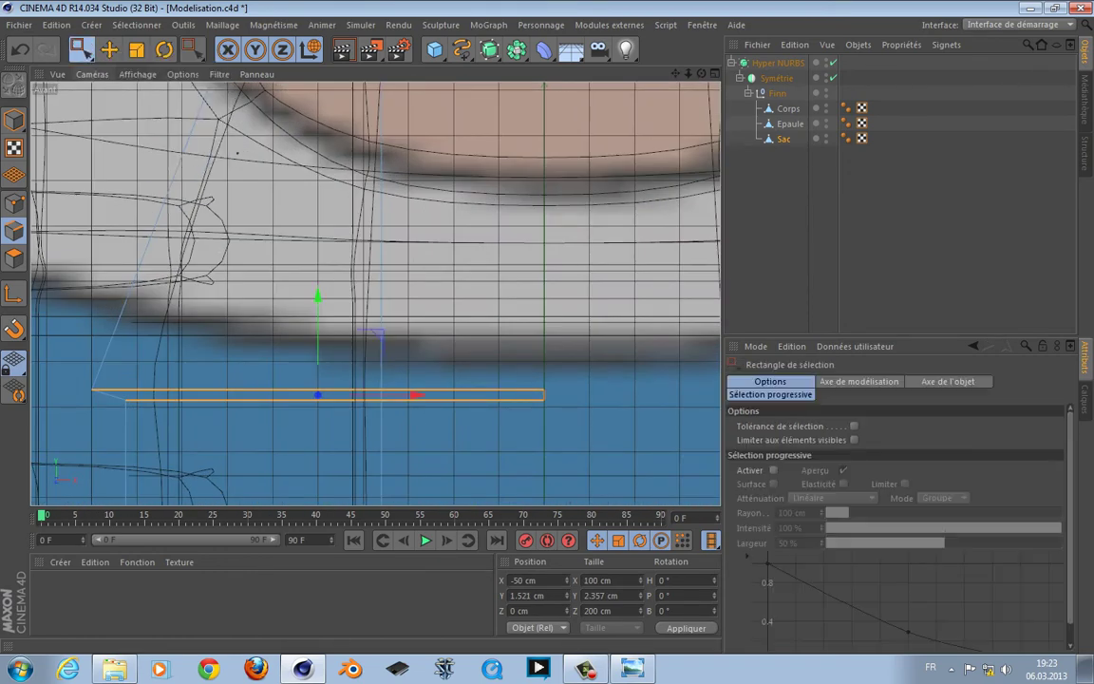
drag(576, 392, 542, 390)
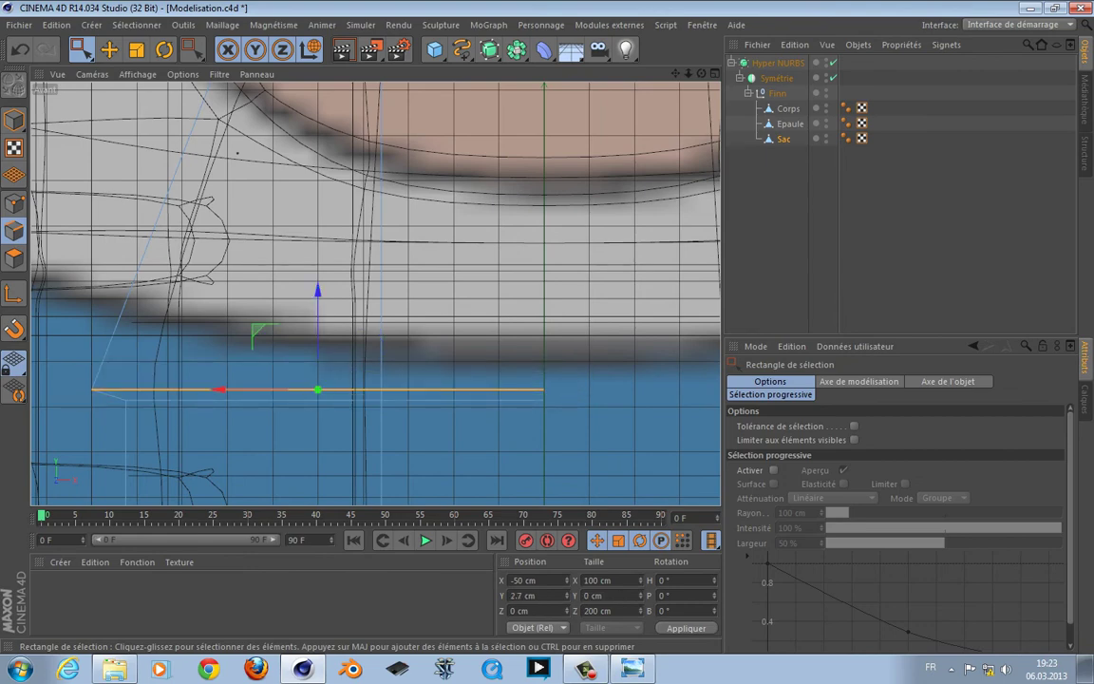
key(F1)
alt+drag(377, 375, 405, 374)
key(m)
key(s)
key(F4)
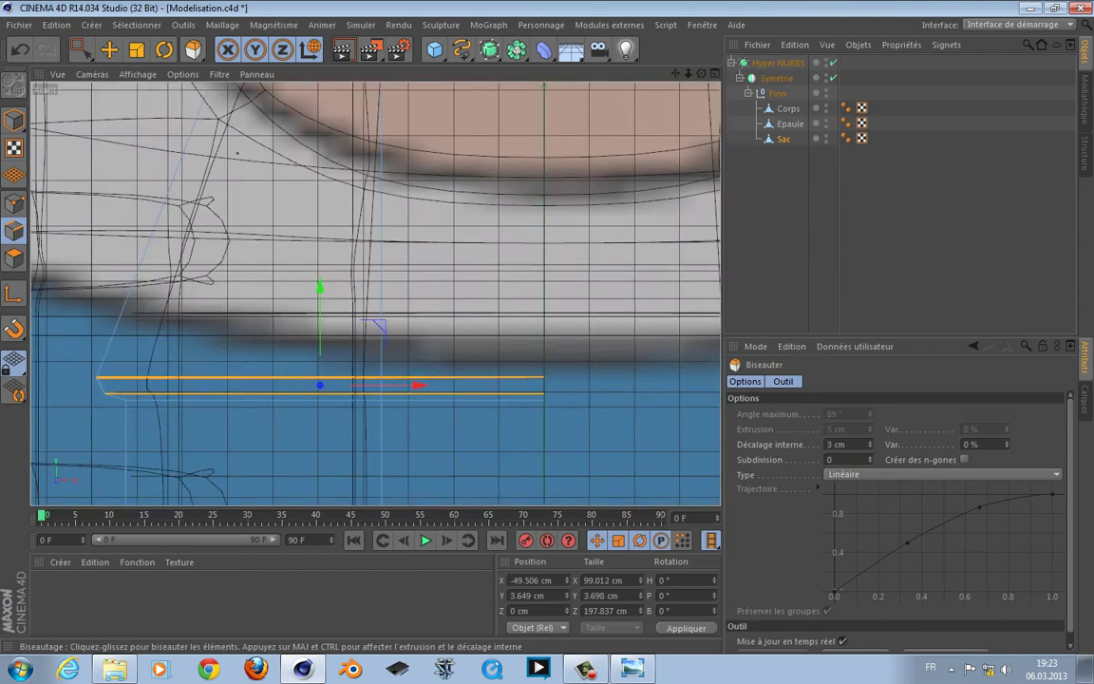
Move the band's lower edge loop down along Y to about -2.2 cm and bevel it with a 0.5 cm inner offset.
alt+middle_drag(375, 340, 380, 279)
key(space)
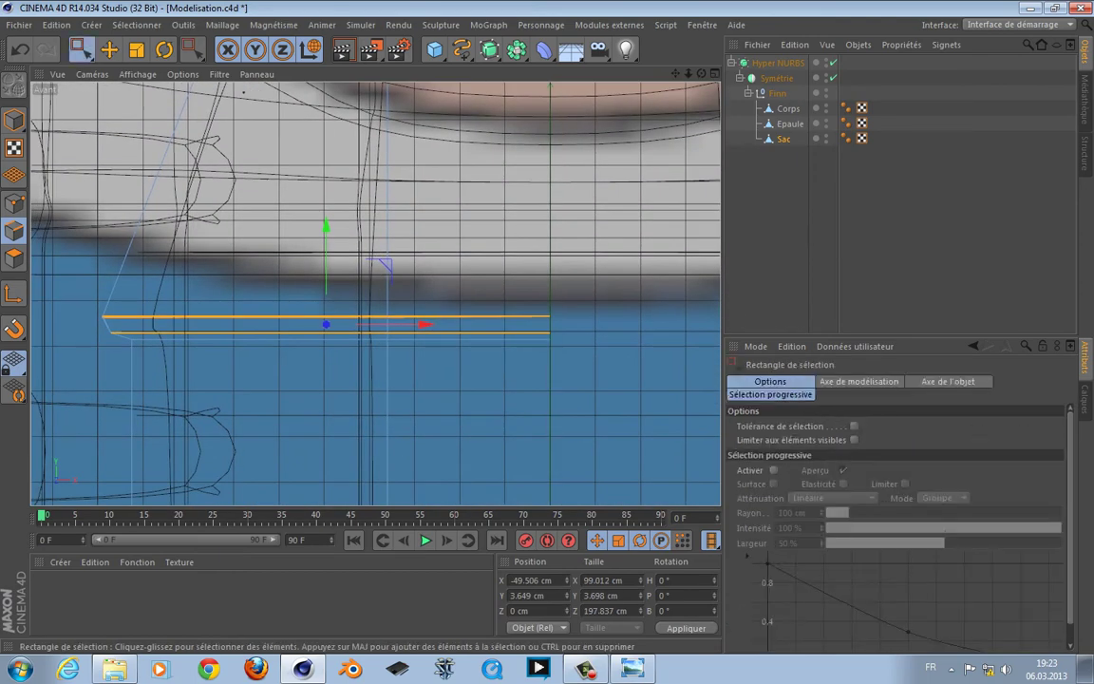
drag(126, 337, 589, 374)
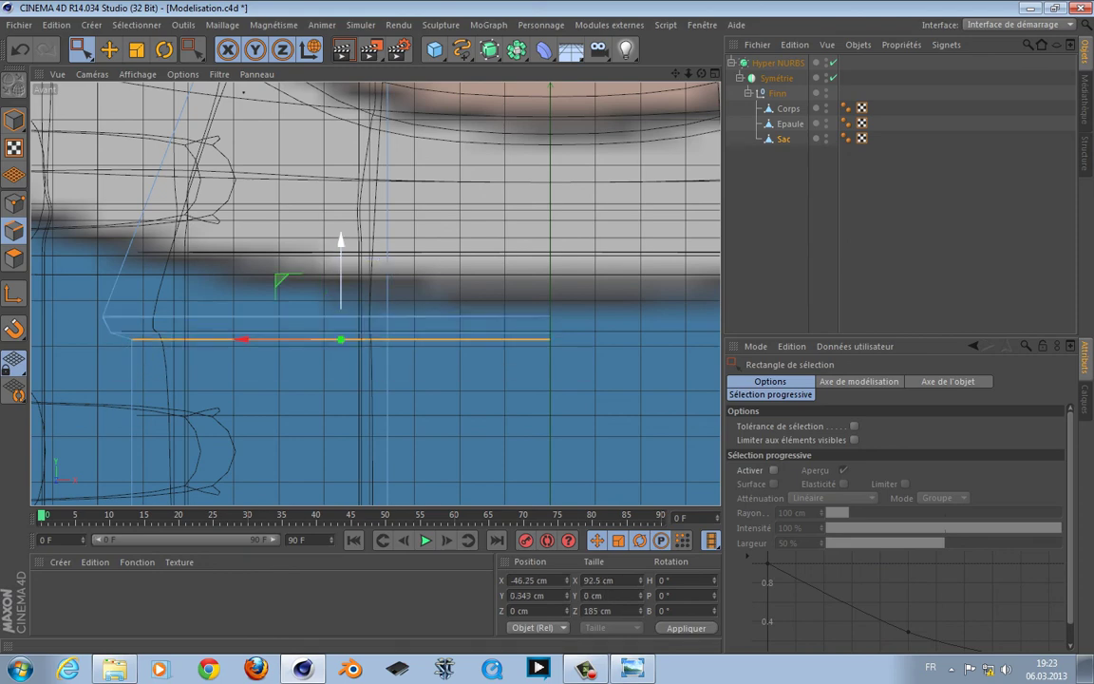
key(F1)
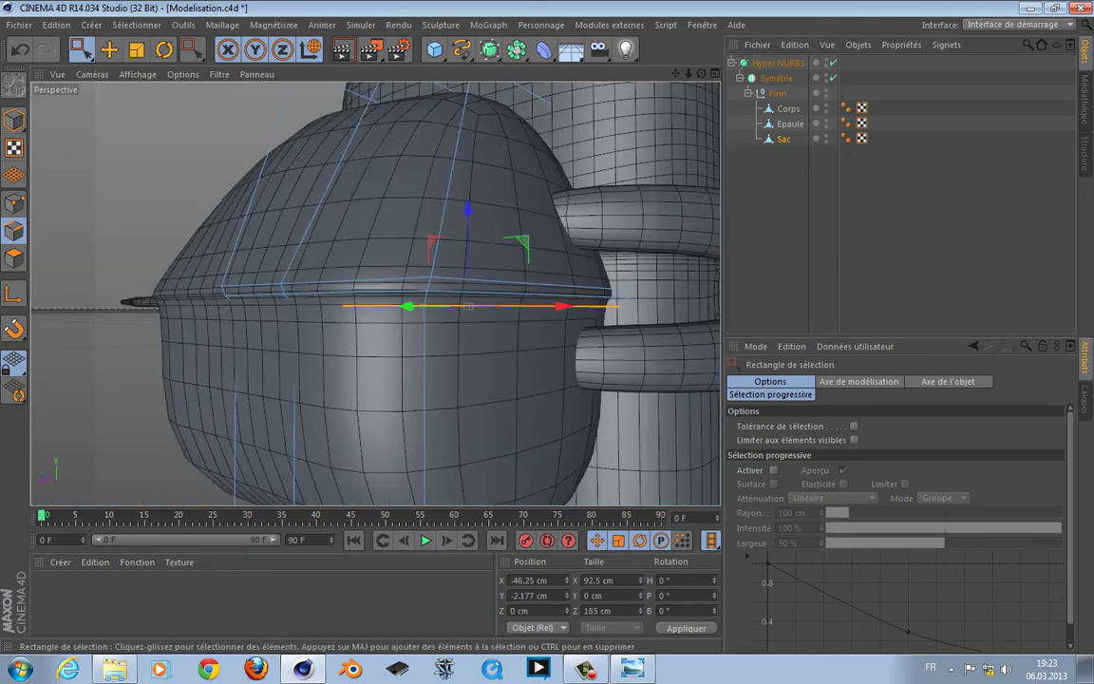
key(m)
key(s)
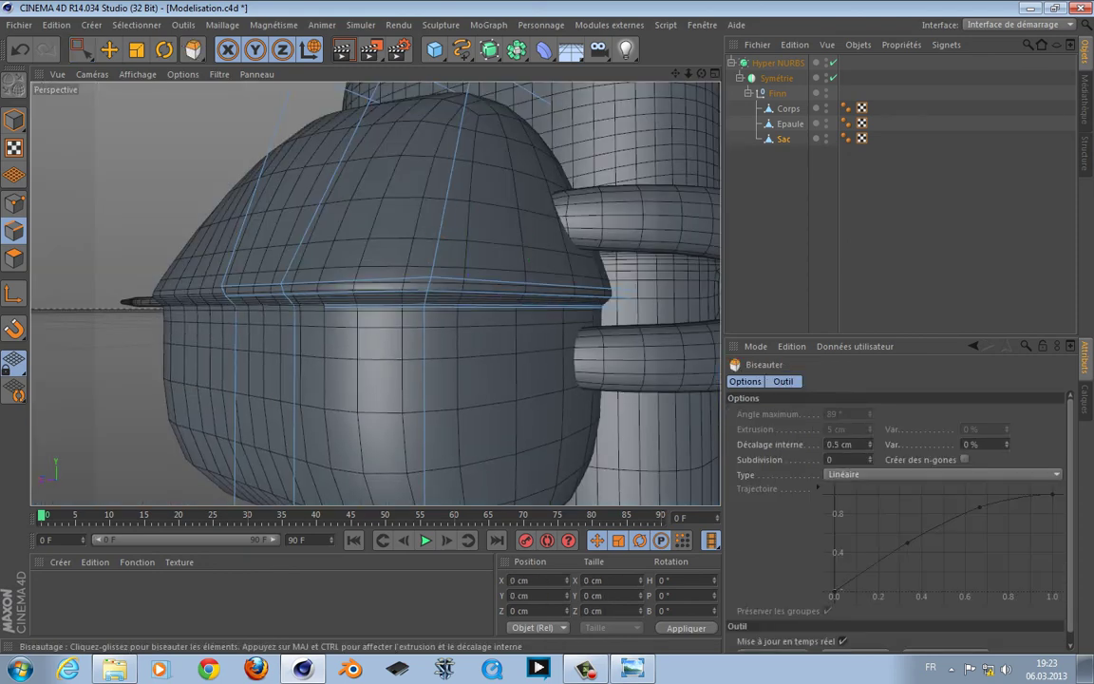
Examine Sac's beveled middle seam from several angles with Hyper NURBS smoothing off and on.
alt+drag(184, 264, 328, 270)
alt+middle_drag(408, 475, 374, 285)
alt+drag(375, 293, 380, 385)
alt+right_drag(375, 294, 285, 294)
alt+middle_drag(375, 293, 375, 460)
alt+drag(376, 294, 447, 300)
key(q)
drag(81, 49, 133, 73)
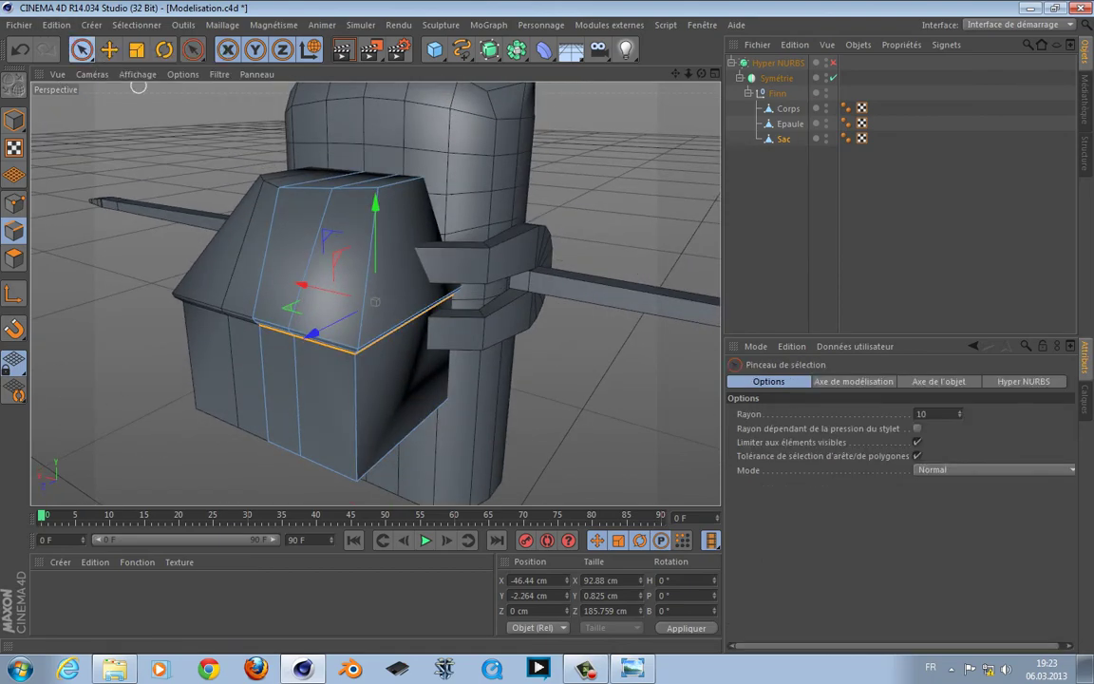
alt+drag(375, 294, 201, 279)
key(q)
click(162, 191)
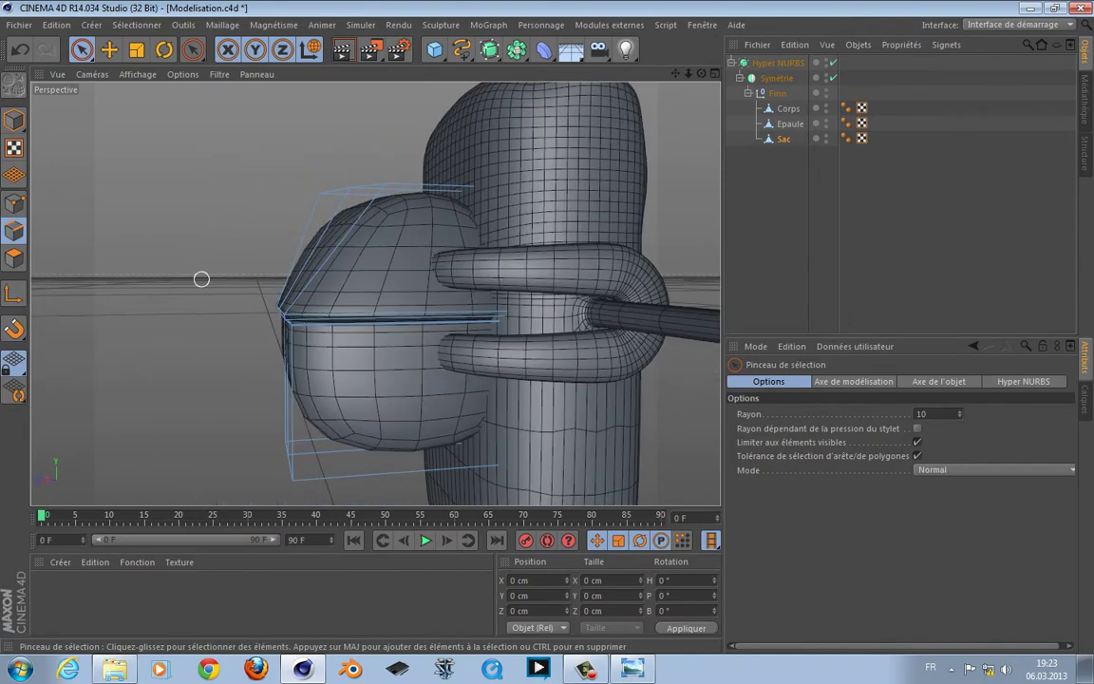
Cut a vertical edge loop through Sac's side with the Knife at a 50% offset.
key(k)
alt+drag(376, 293, 338, 265)
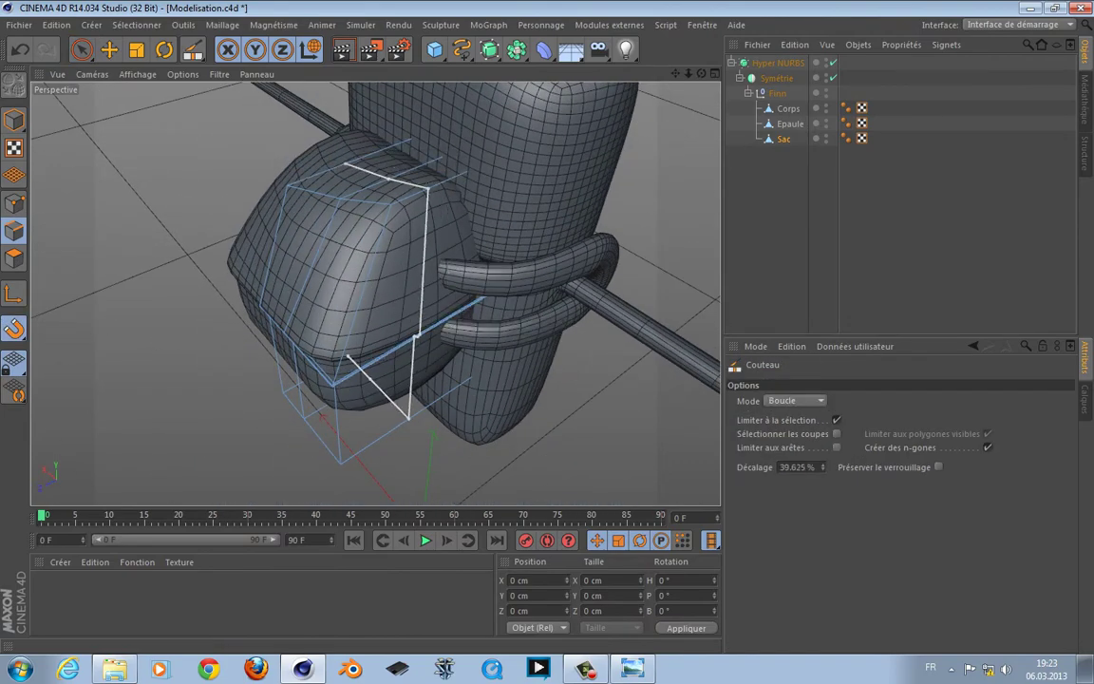
double_click(794, 467)
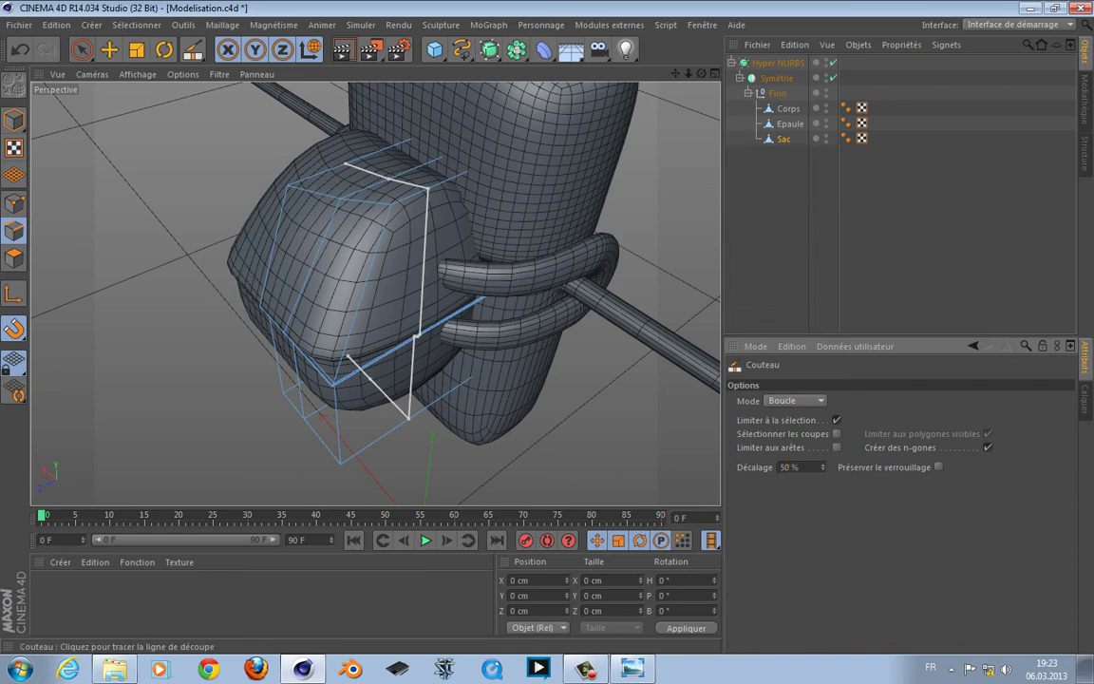
click(415, 336)
alt+drag(376, 294, 371, 152)
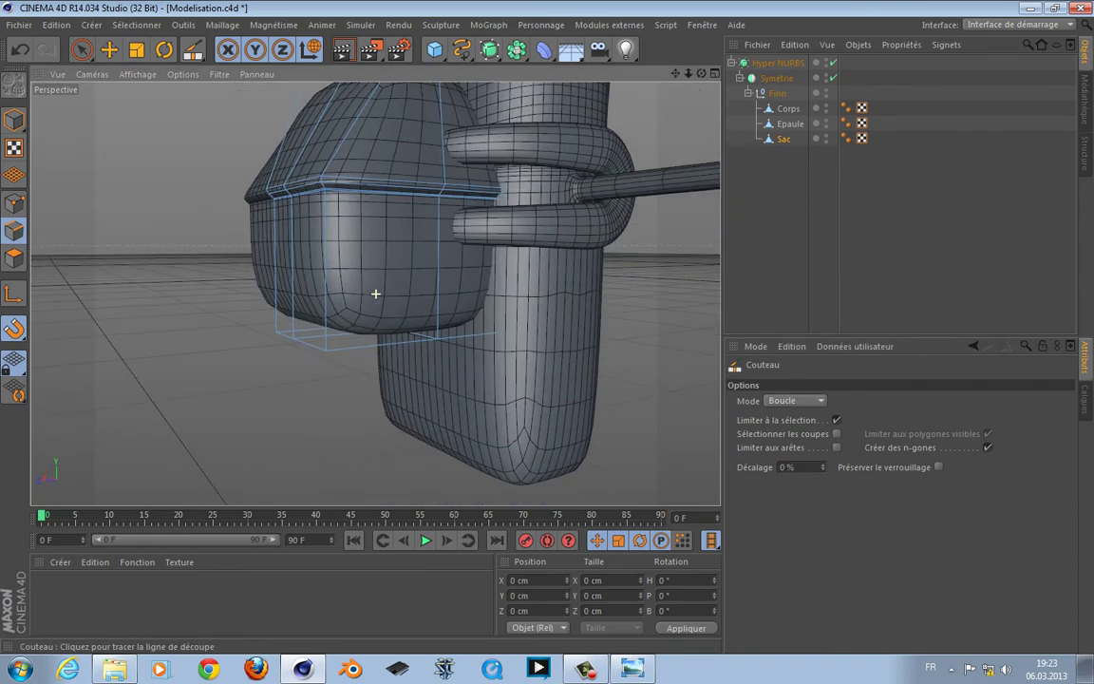
click(83, 49)
click(13, 203)
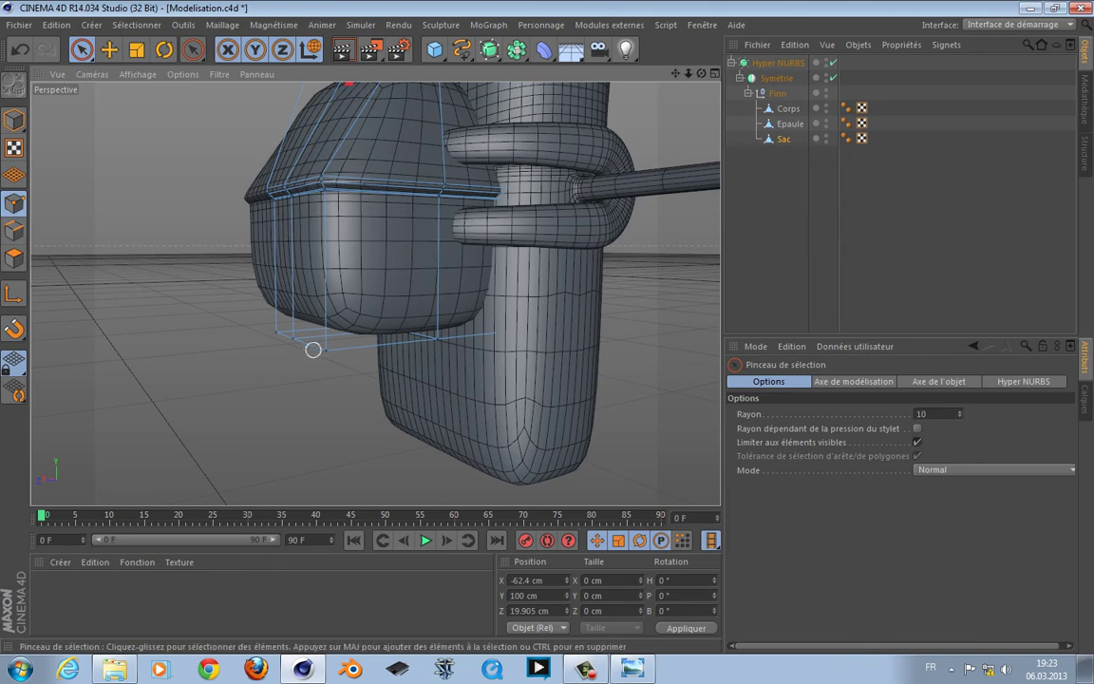
click(324, 349)
alt+drag(389, 244, 389, 380)
alt+middle_drag(363, 204, 378, 296)
Select Sac's outer rear corner edges from the middle seam down to the base and move them to about X -99.2 cm, Z 60.8 cm.
click(14, 231)
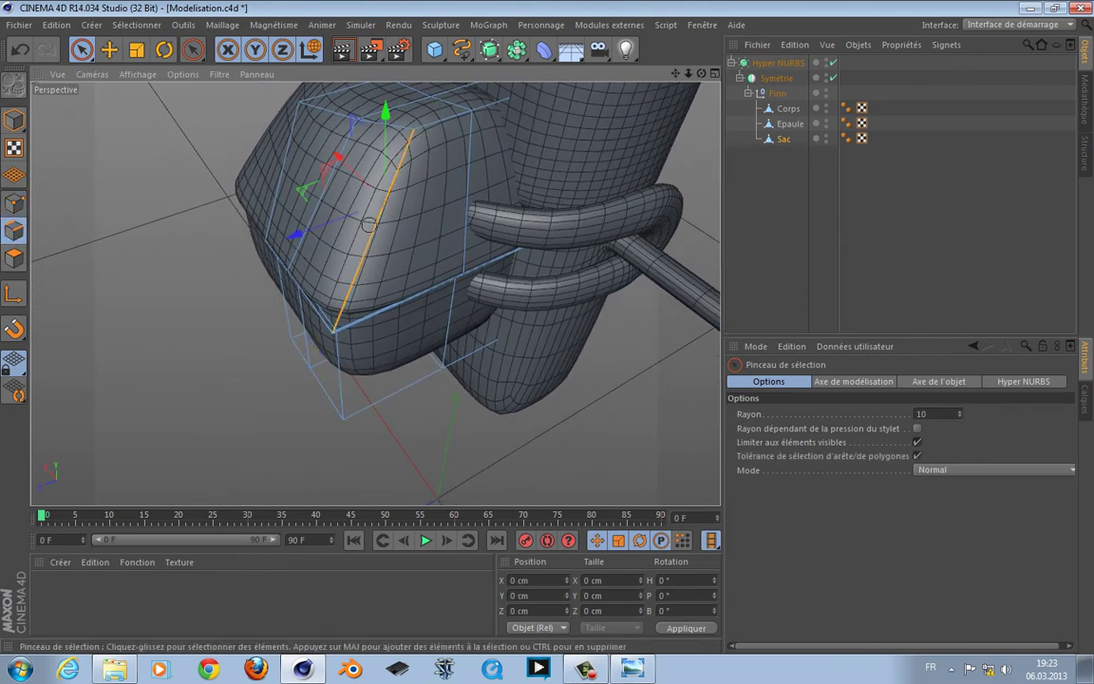
alt+drag(378, 317, 378, 222)
shift+click(345, 320)
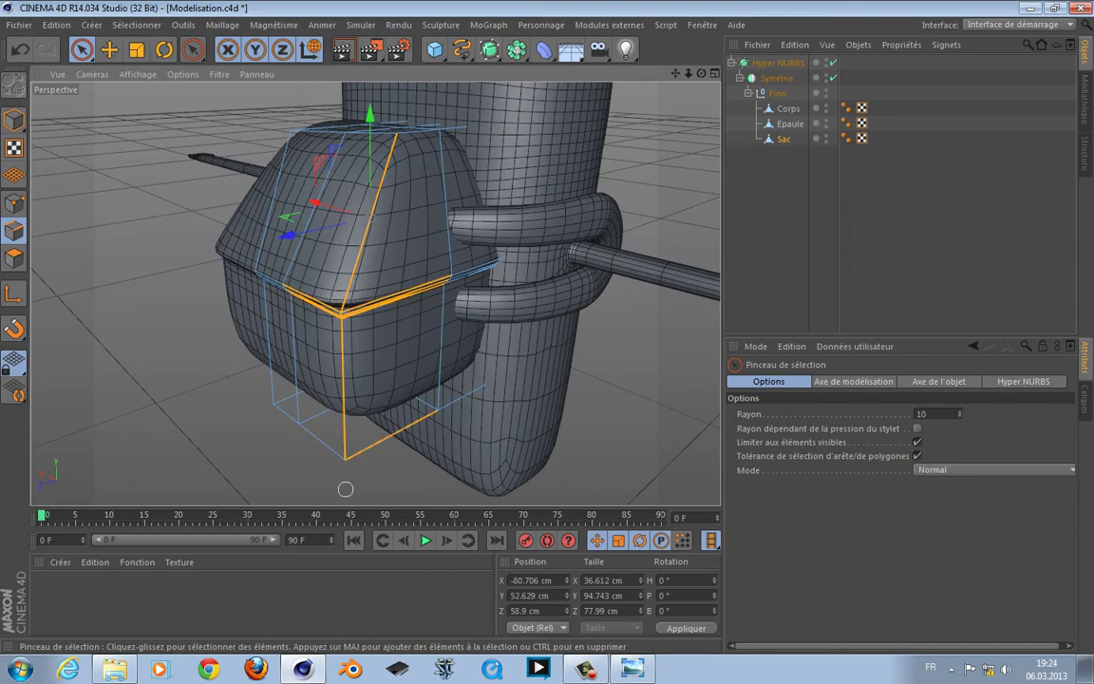
ctrl+click(313, 300)
alt+drag(310, 410, 309, 410)
scroll(354, 267, up, 3)
scroll(355, 266, up, 5)
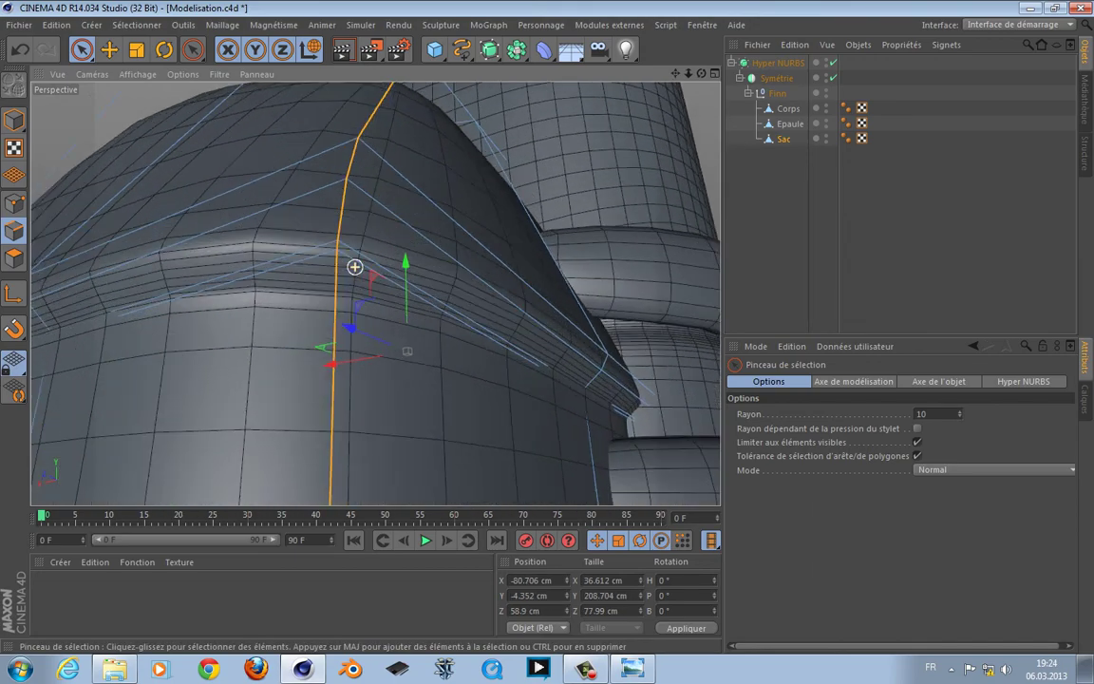
scroll(356, 292, down, 4)
alt+drag(356, 293, 397, 417)
scroll(397, 417, down, 5)
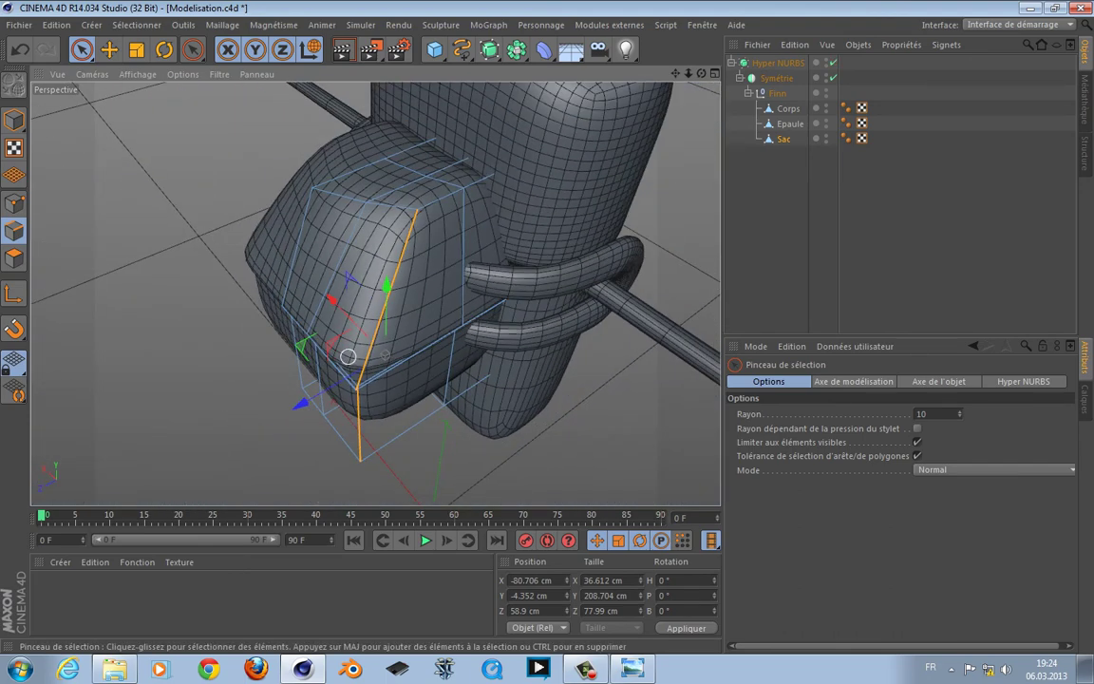
mouse_move(336, 346)
mouse_down()
mouse_move(398, 350)
mouse_move(350, 359)
mouse_up()
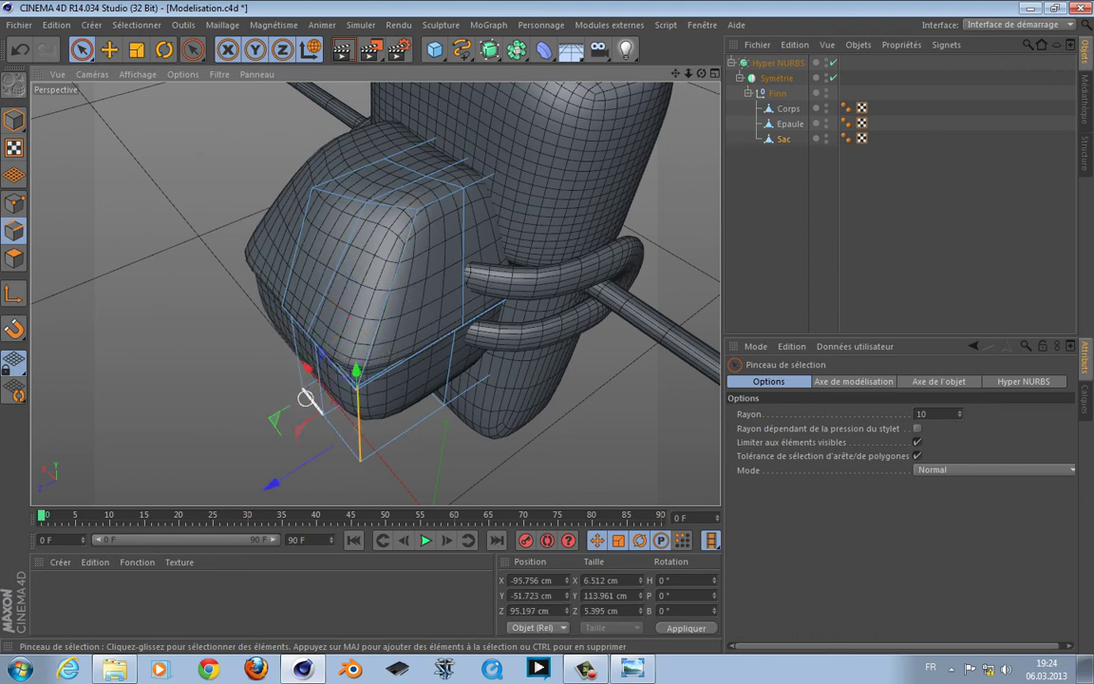
drag(277, 418, 317, 403)
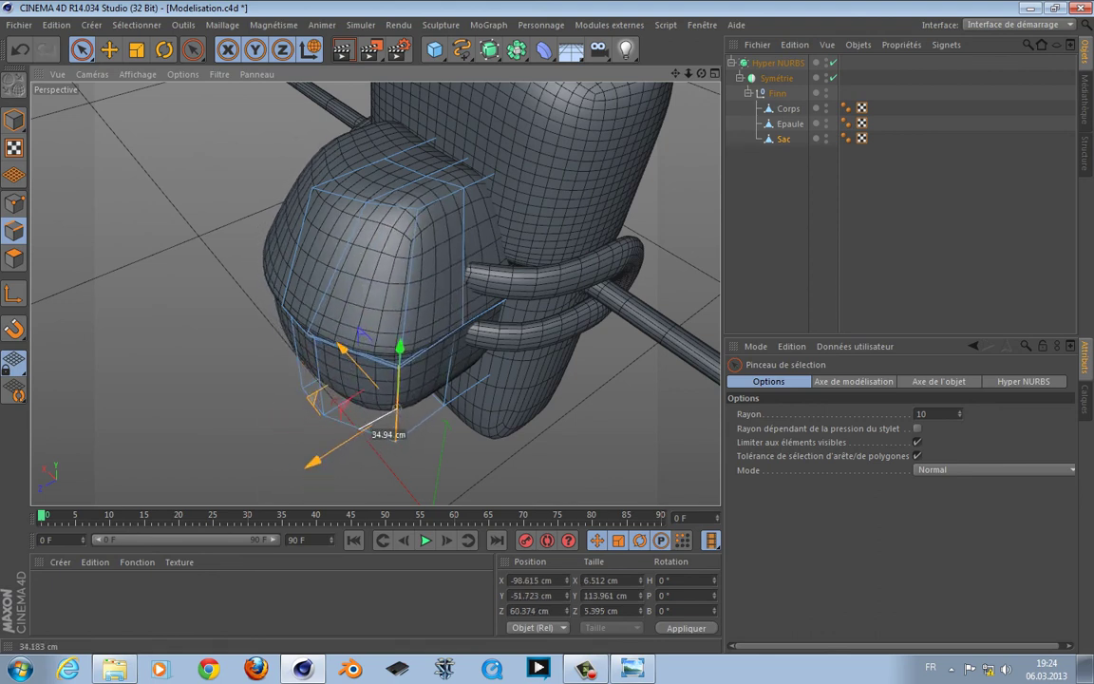
alt+drag(375, 293, 318, 359)
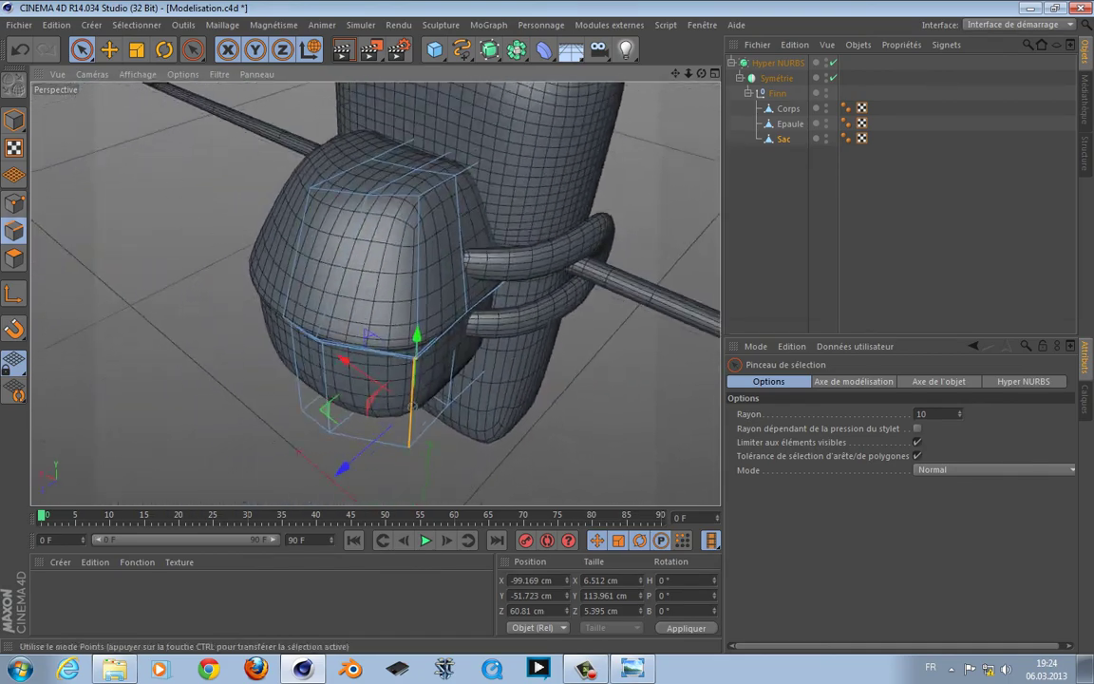
Select the outer rear corner point of Sac's top face and lower it slightly along Y.
click(13, 203)
click(419, 196)
alt+drag(449, 242, 627, 204)
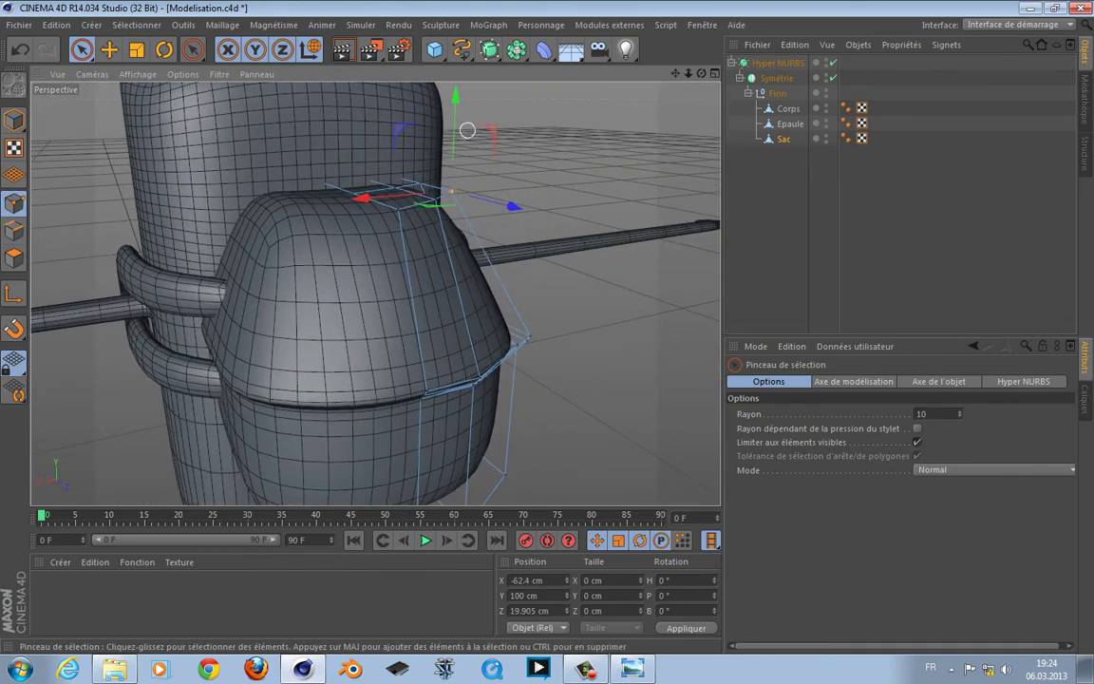
drag(457, 130, 456, 138)
Lower the rear point of Sac's top face on the centre line along Y to about 85.6 cm.
alt+drag(450, 223, 568, 199)
click(381, 296)
key(q)
click(436, 220)
alt+drag(436, 220, 252, 164)
key(q)
scroll(252, 164, down, 2)
scroll(413, 199, down, 3)
alt+drag(413, 199, 262, 229)
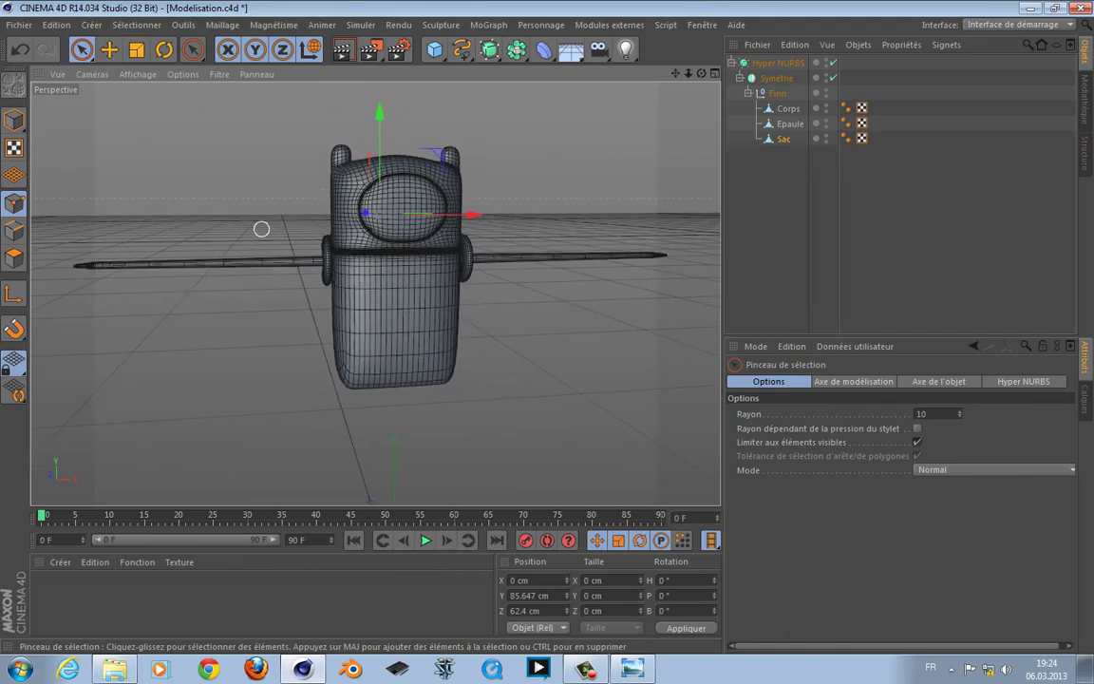